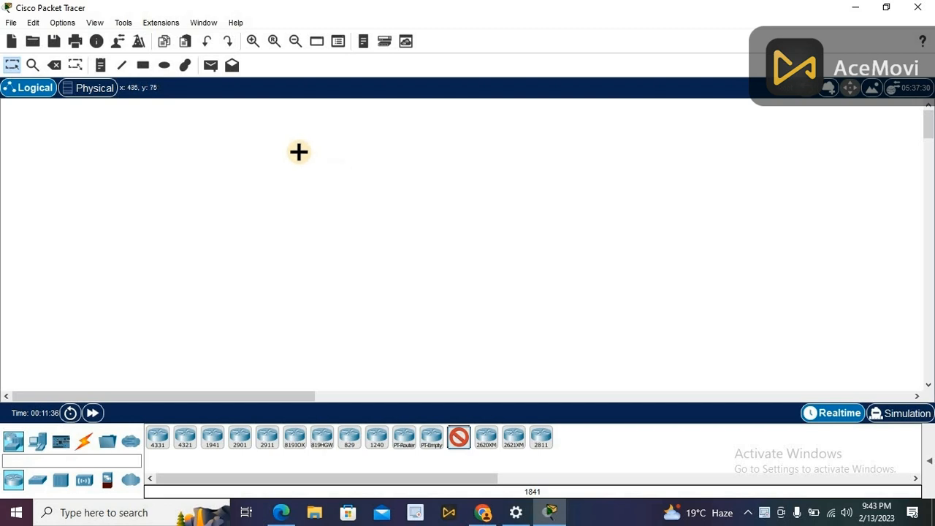
# Place four 1841 routers in an evenly spaced horizontal row across the upper part of the logical workspace
pyautogui.click(401, 151)
pyautogui.click(516, 152)
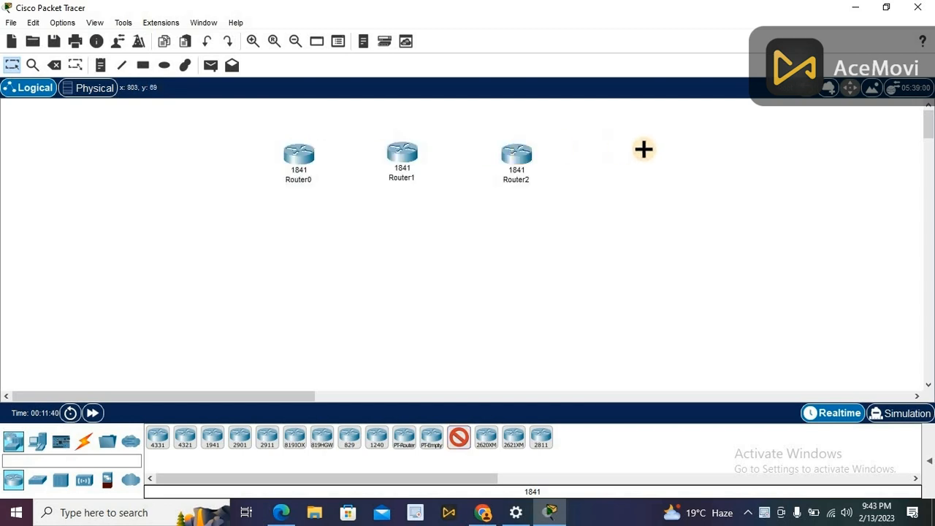
pyautogui.click(649, 151)
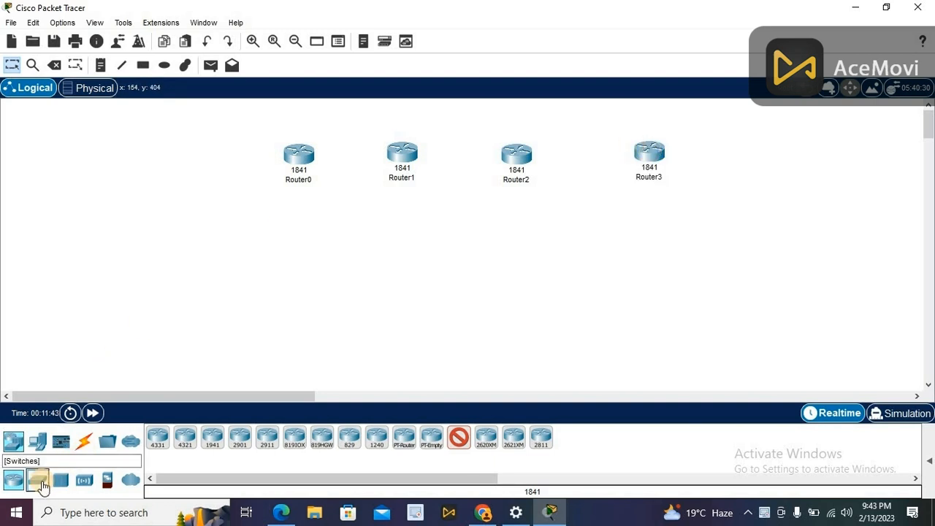
# Add four 2960 switches to the workspace, one below each router
pyautogui.click(38, 480)
pyautogui.click(157, 436)
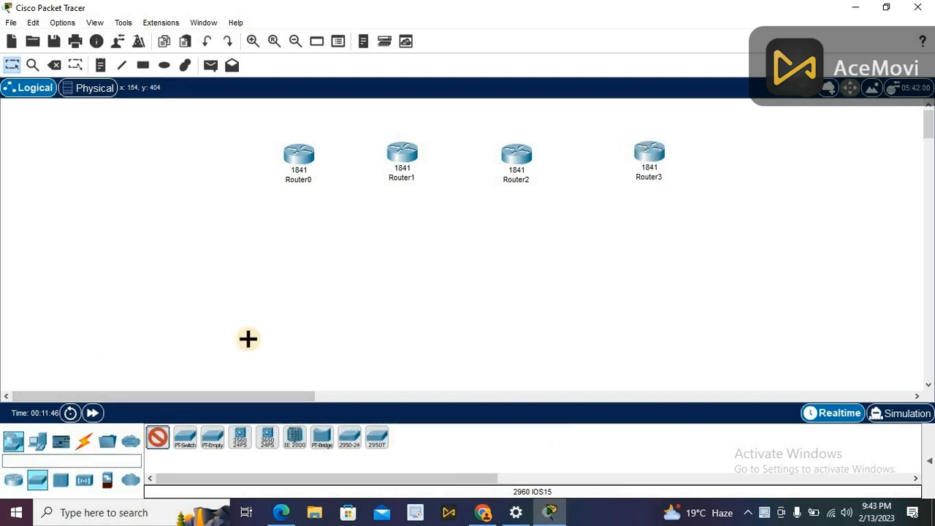
pyautogui.click(291, 244)
pyautogui.click(395, 236)
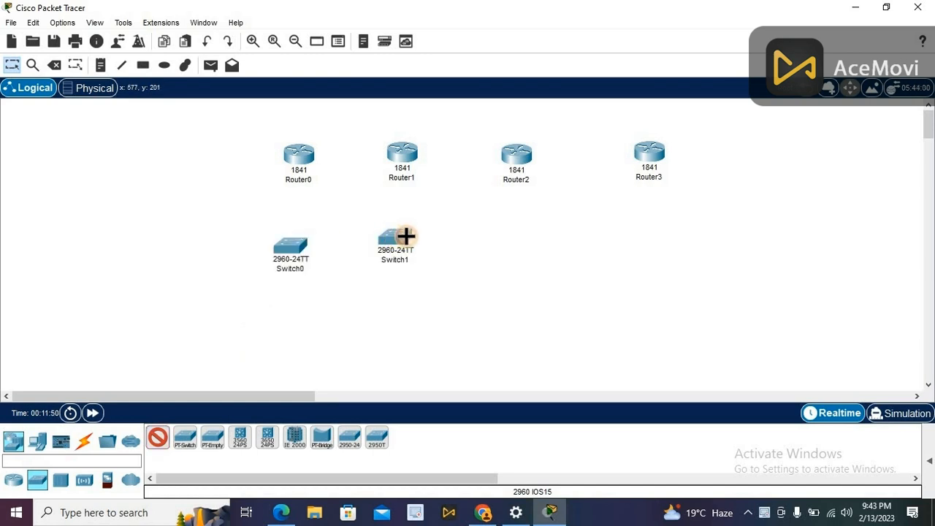
pyautogui.click(512, 238)
pyautogui.click(647, 237)
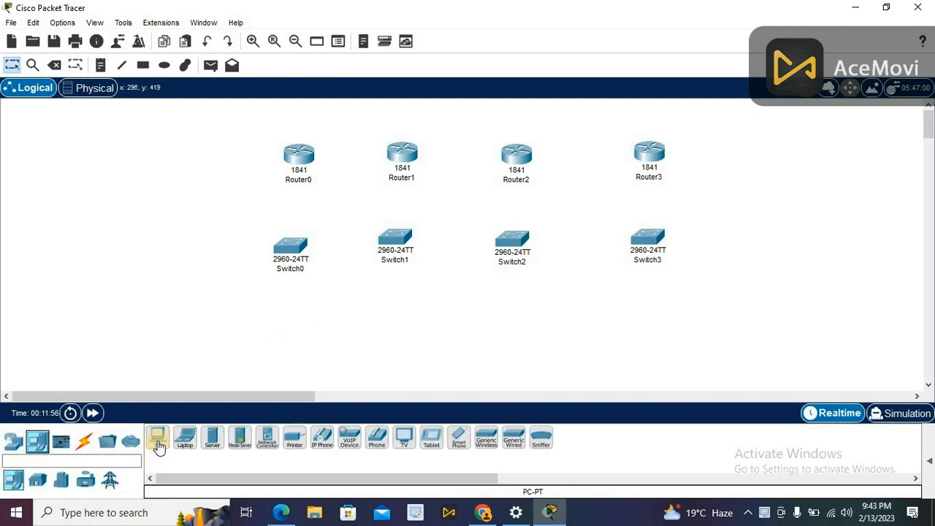
# Add eight PC-PT end devices in a row, with two PCs below each of the four switches
pyautogui.click(159, 442)
pyautogui.click(245, 345)
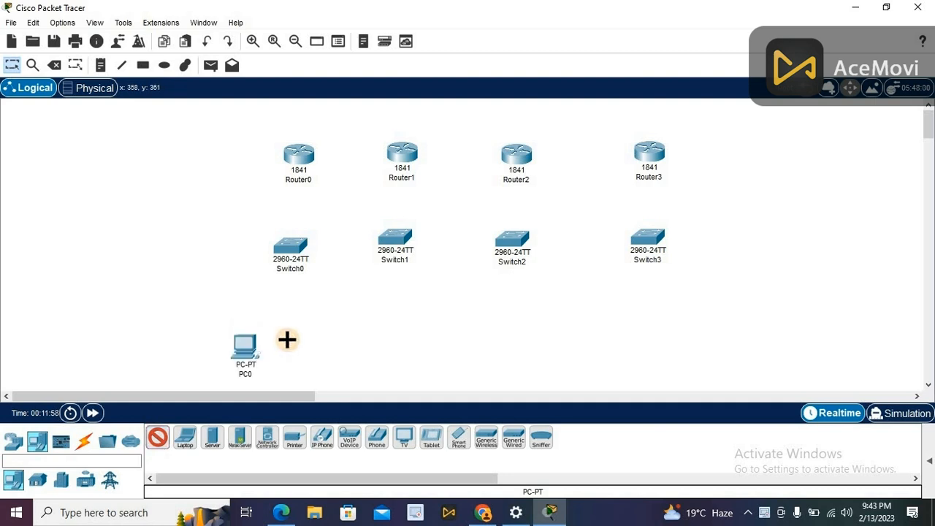
pyautogui.click(302, 339)
pyautogui.click(376, 335)
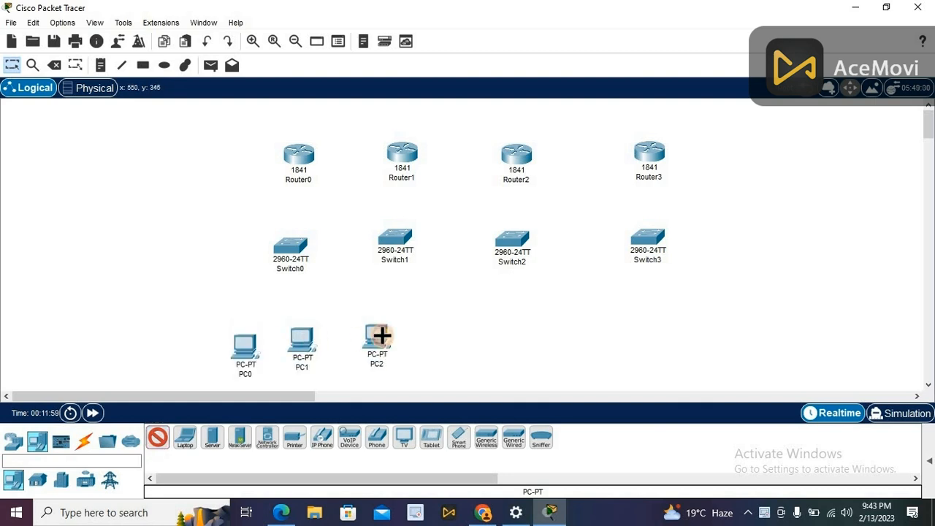
pyautogui.click(421, 334)
pyautogui.click(490, 332)
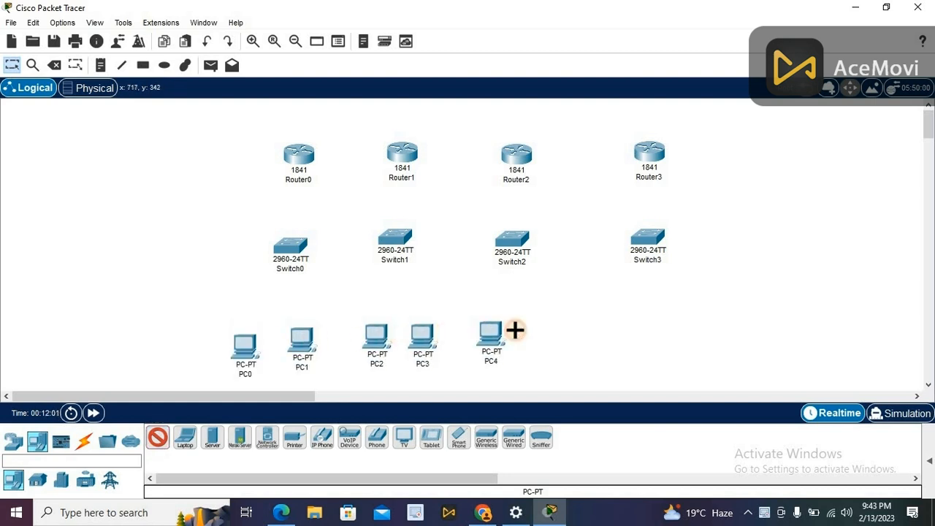
pyautogui.click(533, 329)
pyautogui.click(625, 329)
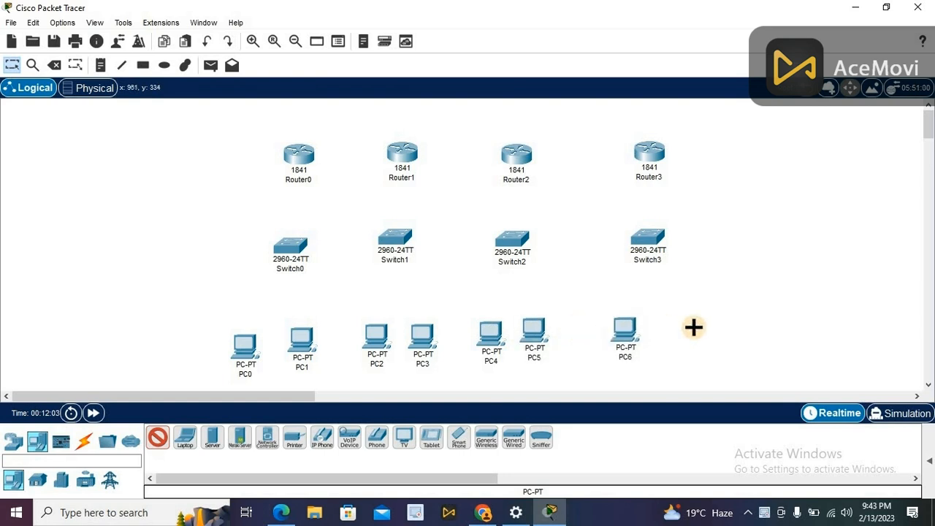
pyautogui.click(693, 327)
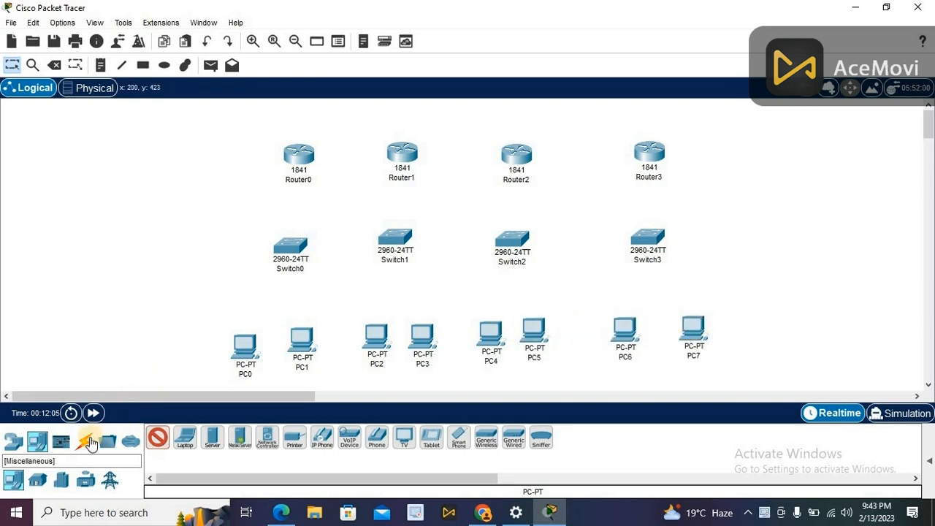
# Cable Switch0 to Router0, PC0 and PC1 using the automatically chosen connection type
pyautogui.click(86, 442)
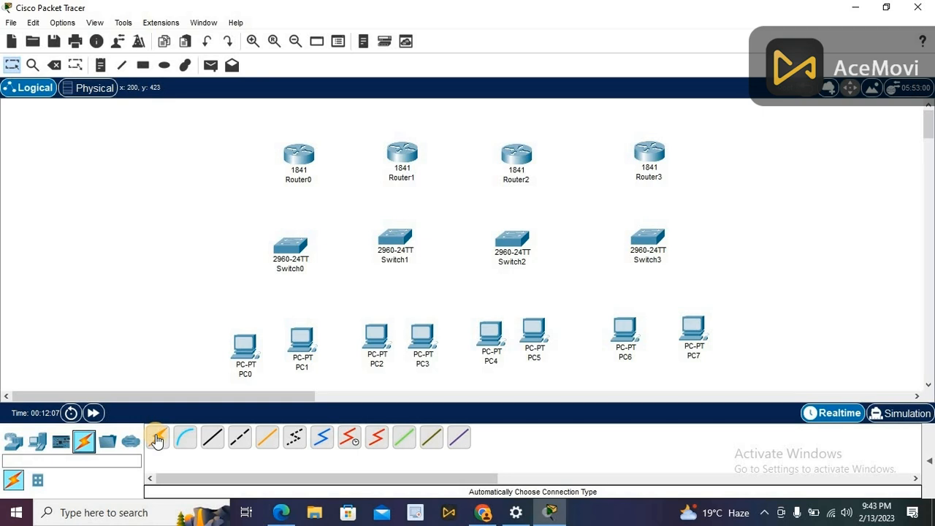
pyautogui.click(157, 438)
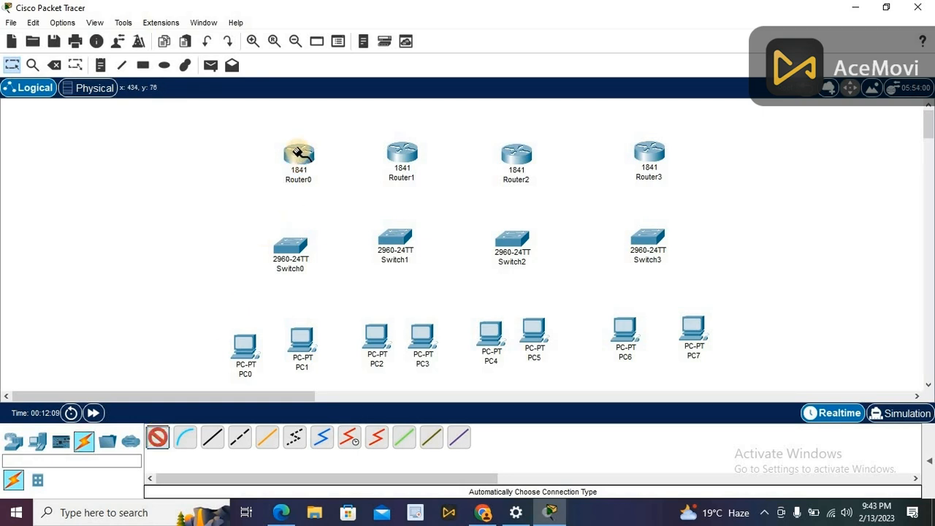
pyautogui.click(298, 159)
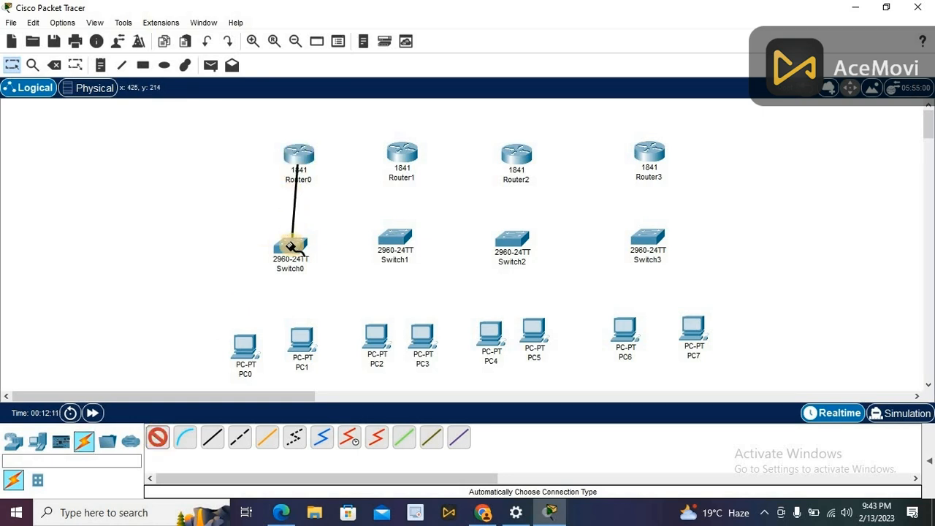
pyautogui.click(291, 245)
pyautogui.click(288, 248)
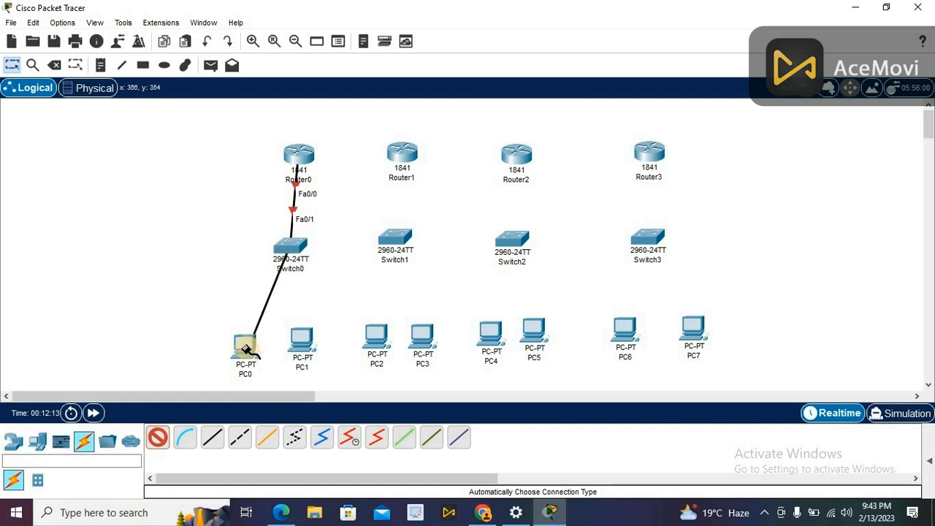
pyautogui.click(244, 344)
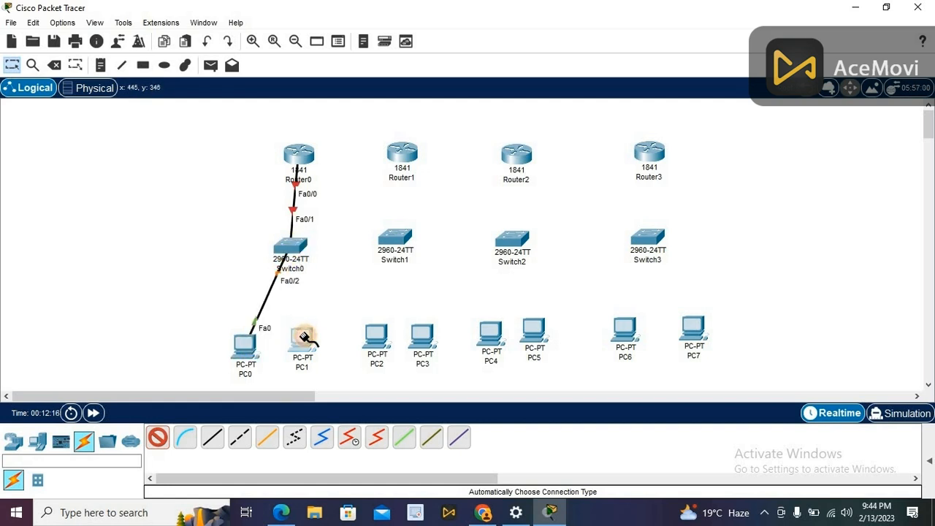
pyautogui.click(298, 336)
pyautogui.click(293, 243)
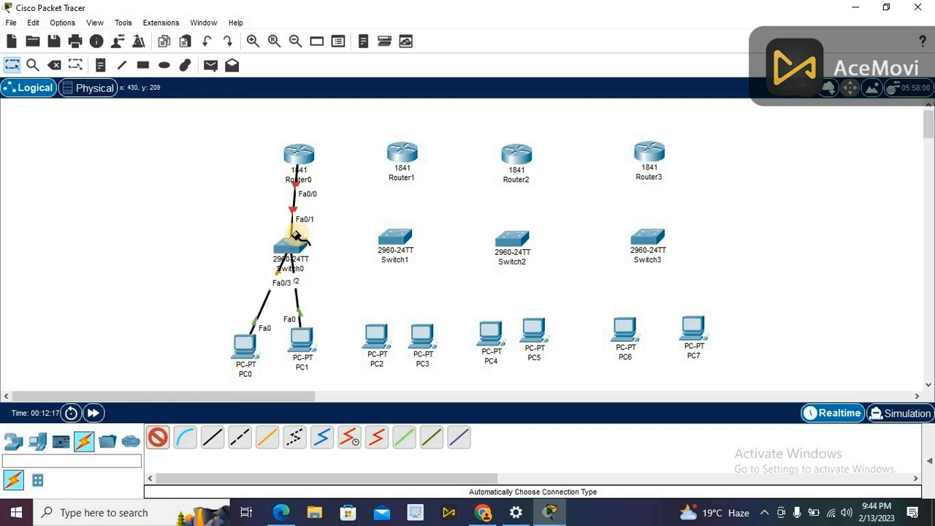
# Link Router0, Router1, Router2 and Router3 in a chain with automatically chosen cables
pyautogui.click(304, 153)
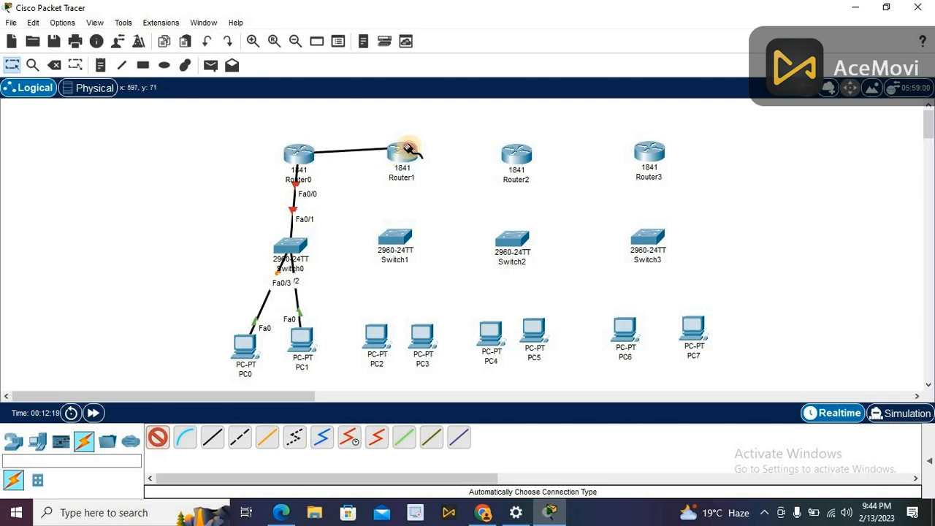
pyautogui.click(409, 148)
pyautogui.click(408, 148)
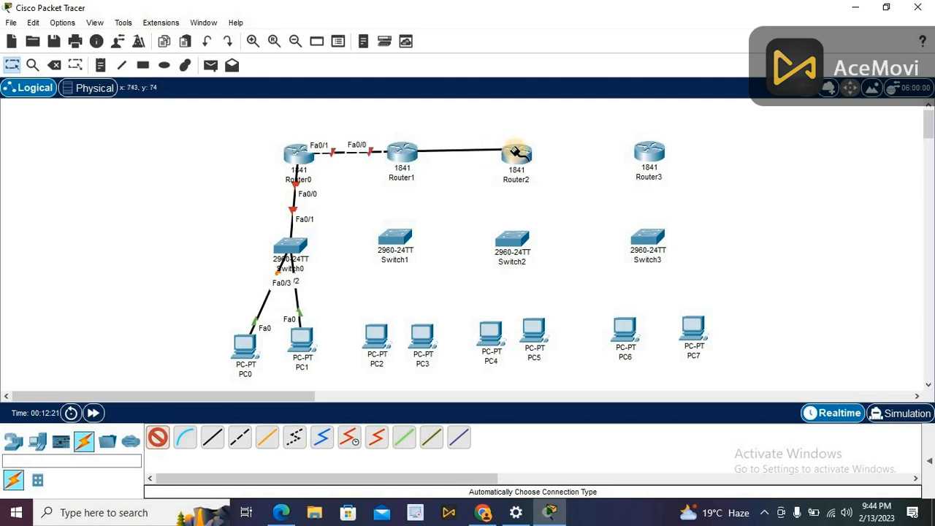
pyautogui.click(515, 151)
pyautogui.click(518, 152)
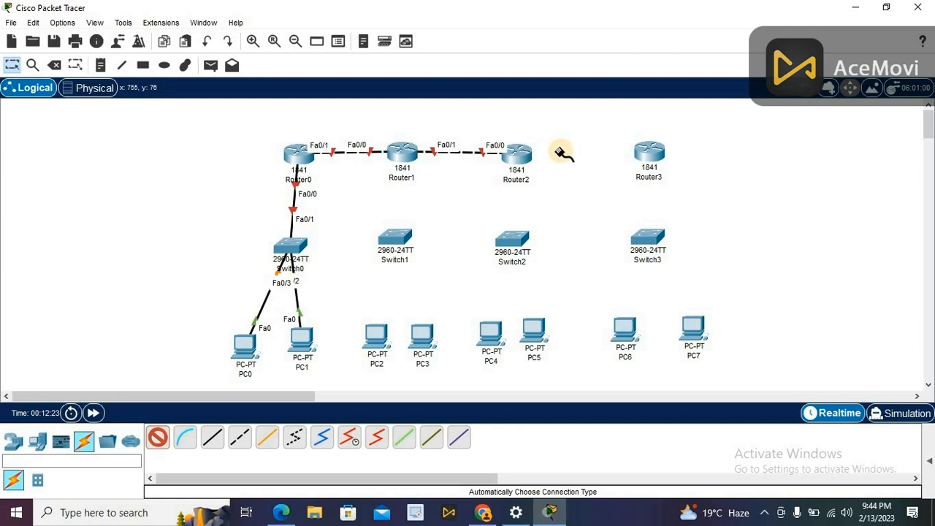
pyautogui.click(649, 151)
# Cable Switch3 to Router3, PC6 and PC7 with automatically chosen connections
pyautogui.click(649, 151)
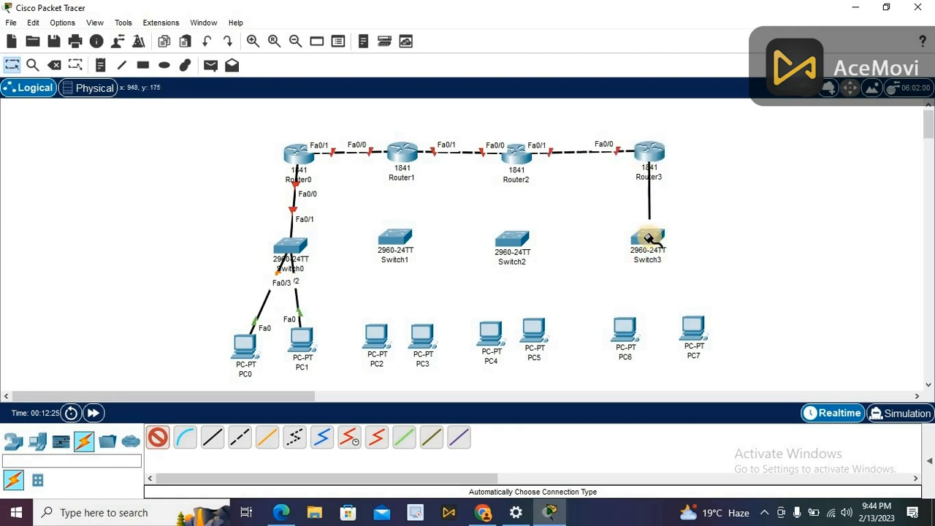
pyautogui.click(648, 239)
pyautogui.click(645, 243)
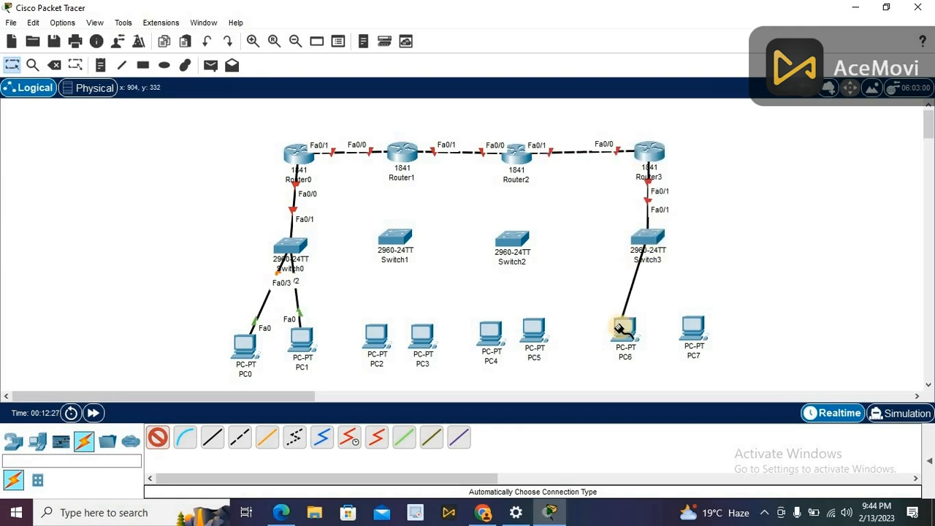
pyautogui.click(622, 329)
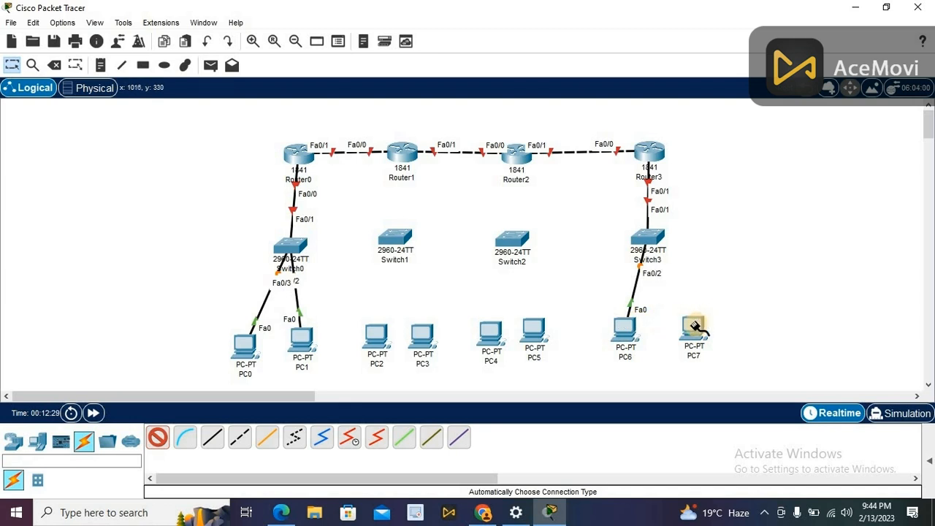
pyautogui.click(693, 328)
pyautogui.click(652, 233)
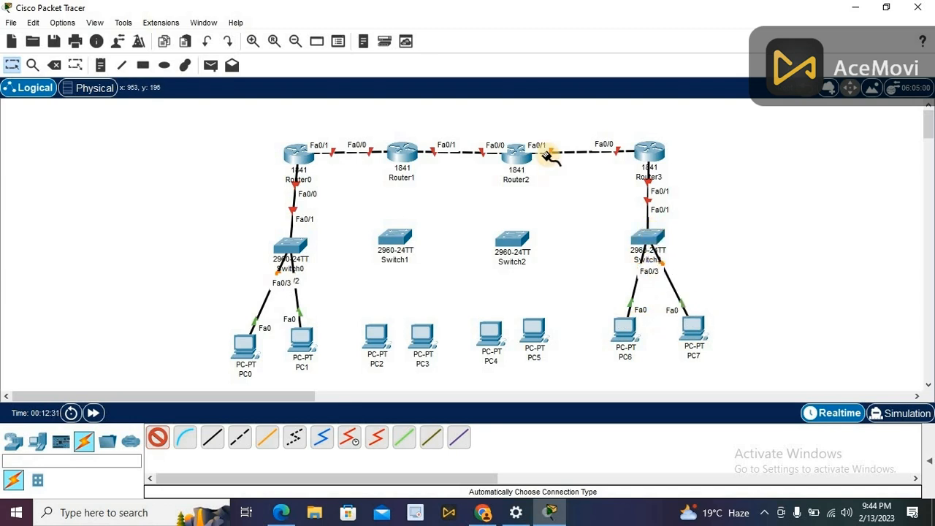
# Try to connect Router2 to Switch2 with an automatically chosen cable
pyautogui.click(519, 160)
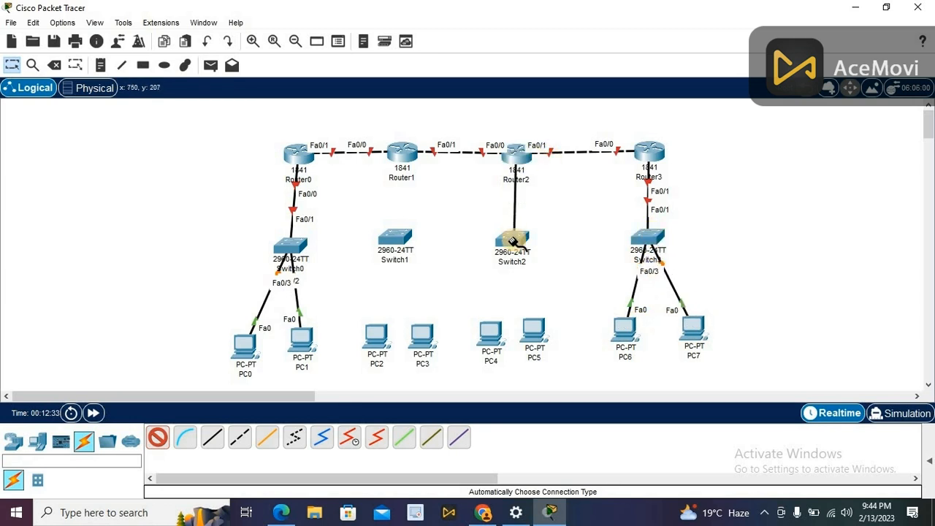
pyautogui.click(514, 241)
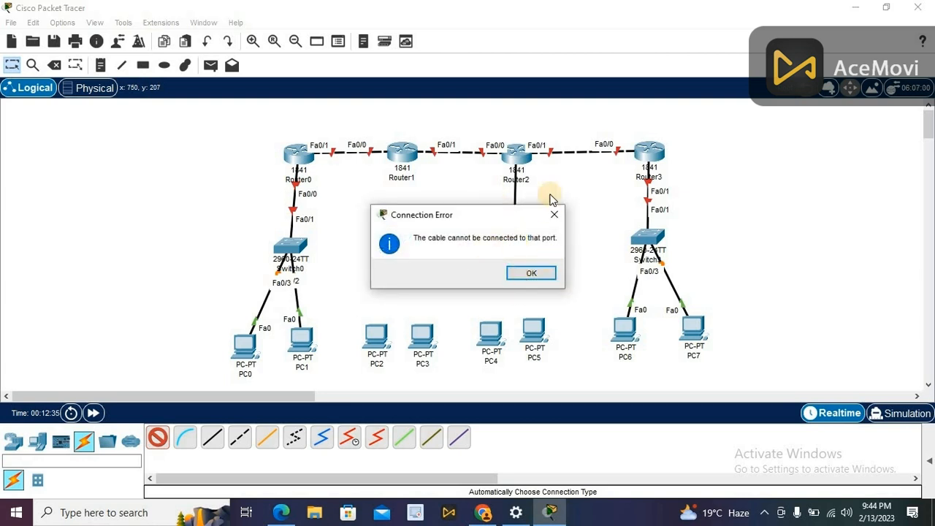
pyautogui.click(535, 272)
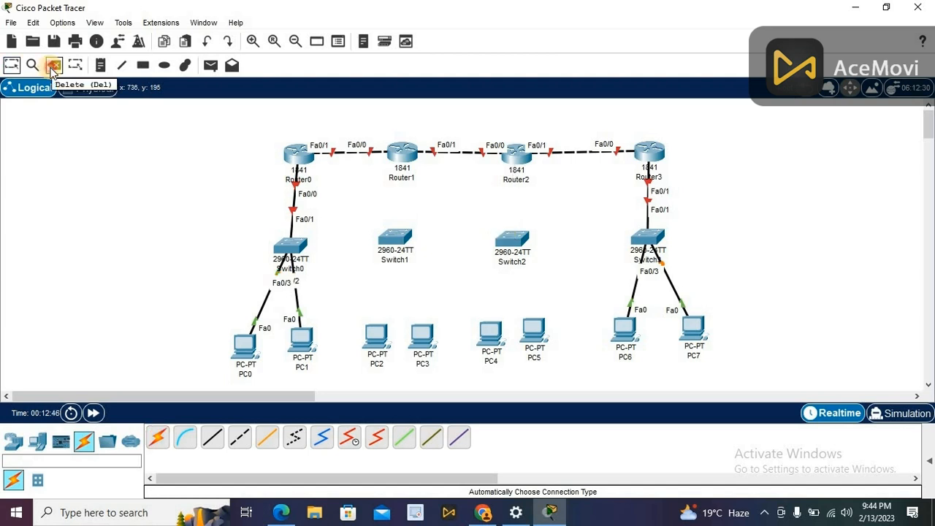
# Delete the three cables that link the routers to each other, then return to the selection tool
pyautogui.click(55, 67)
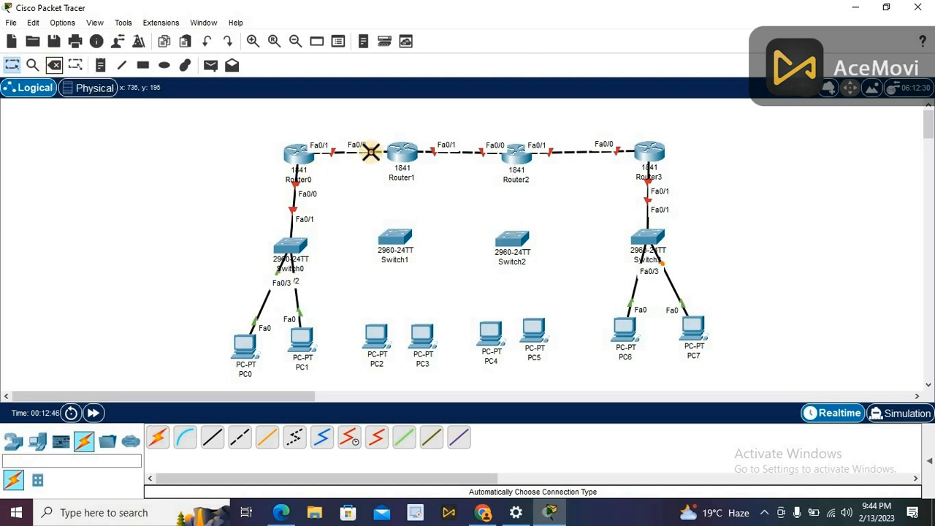
pyautogui.click(460, 151)
pyautogui.click(575, 151)
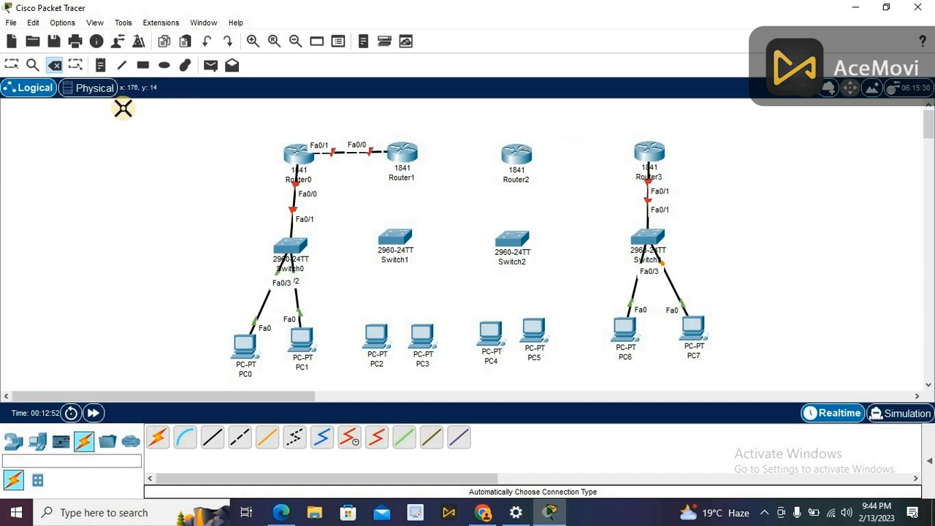
pyautogui.click(341, 151)
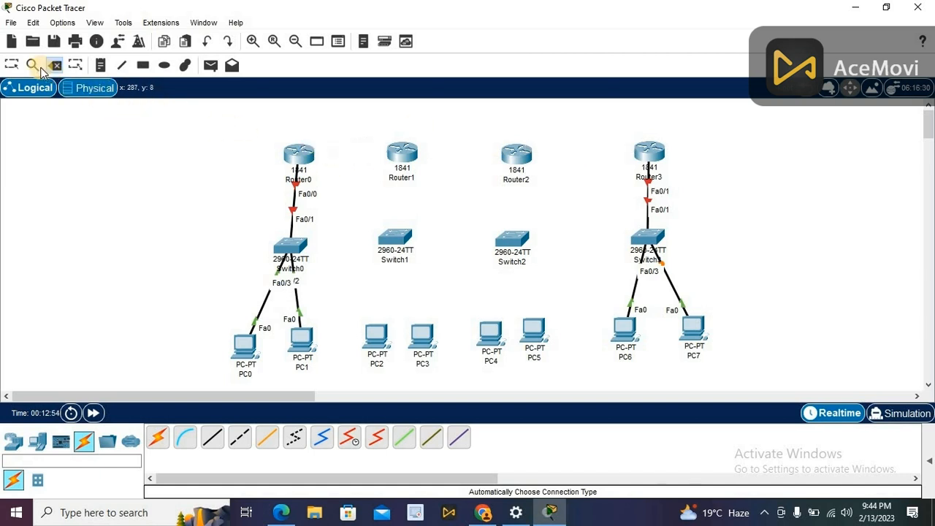
pyautogui.click(10, 67)
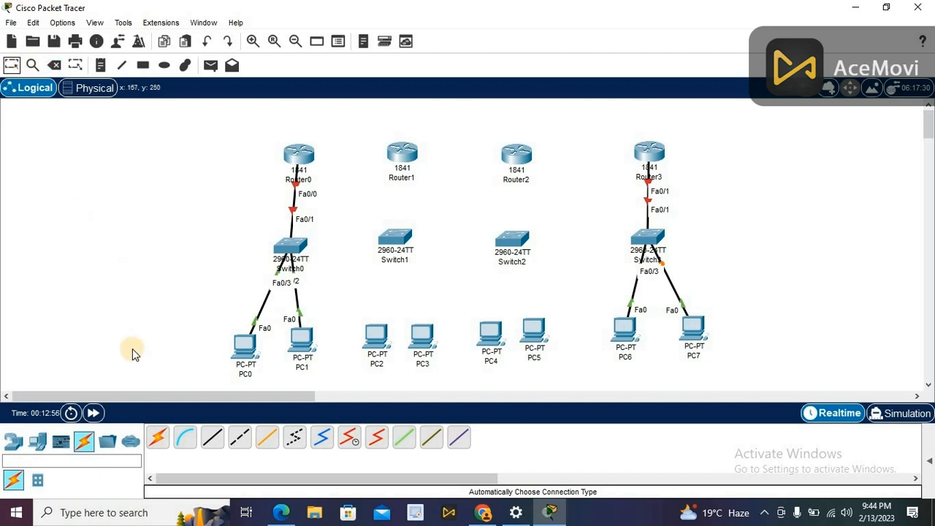
# Cable Switch1 to PC2, PC3 and Router1 with automatically chosen connections
pyautogui.click(158, 438)
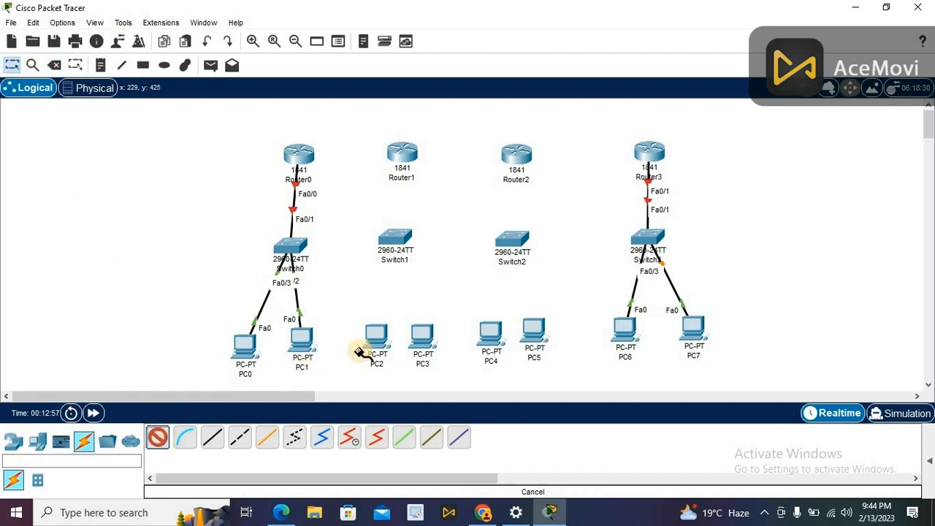
pyautogui.click(386, 265)
pyautogui.click(375, 334)
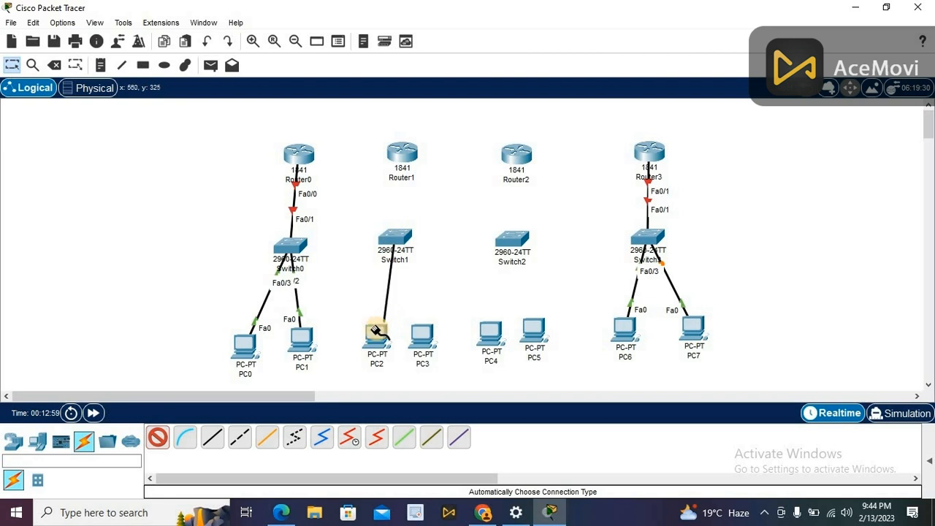
pyautogui.click(422, 335)
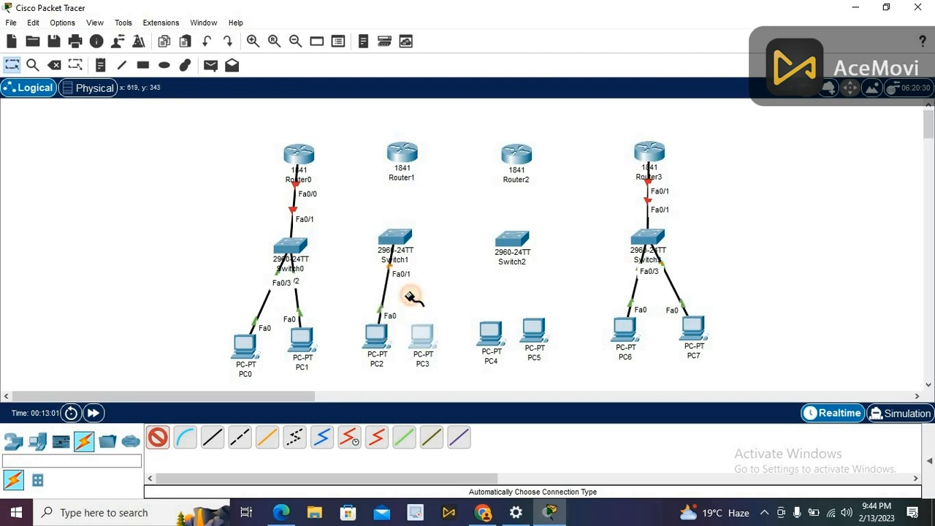
pyautogui.click(395, 240)
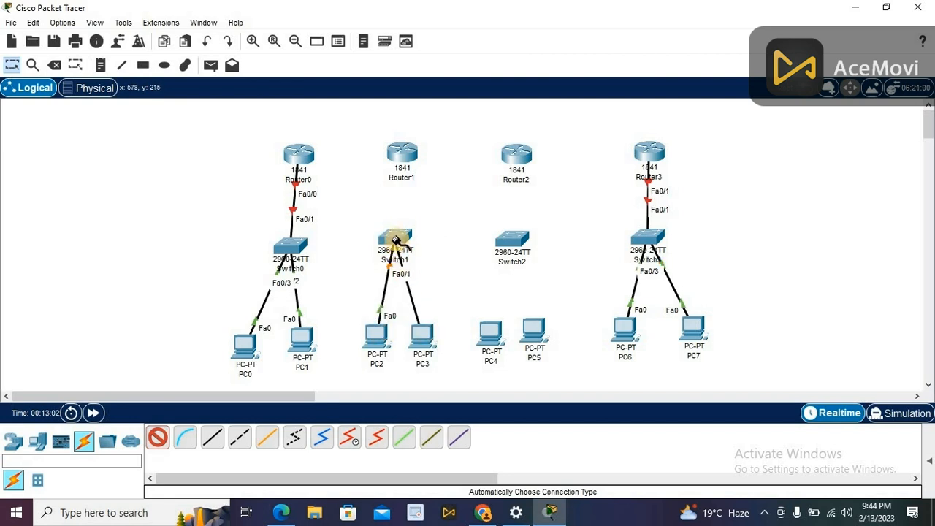
pyautogui.click(402, 152)
pyautogui.click(398, 235)
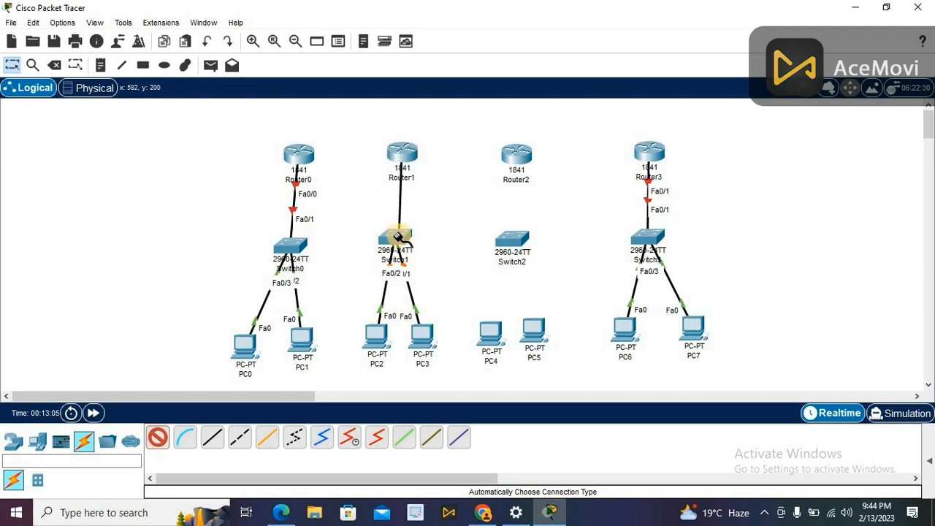
# Cable Switch2 to Router2, PC4 and PC5 with automatically chosen connections, then return to the selection tool
pyautogui.click(519, 152)
pyautogui.click(514, 245)
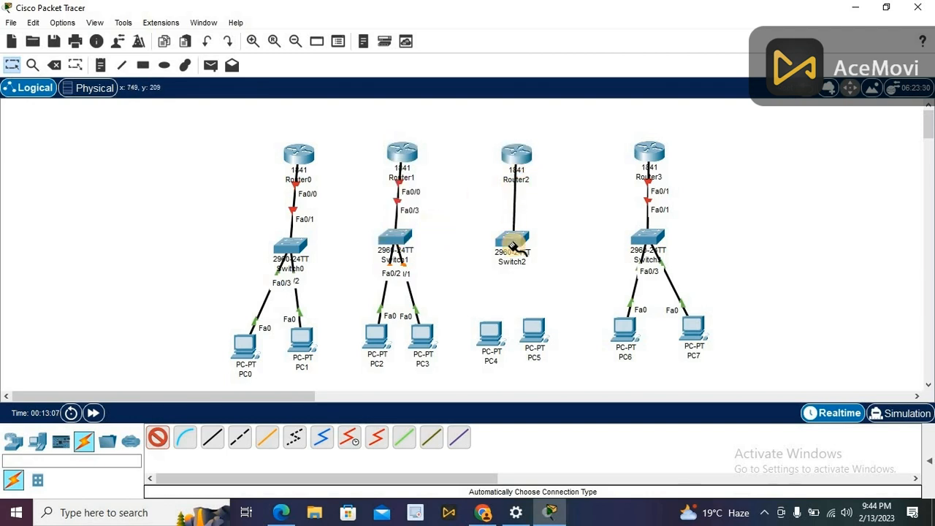
pyautogui.click(491, 332)
pyautogui.click(514, 237)
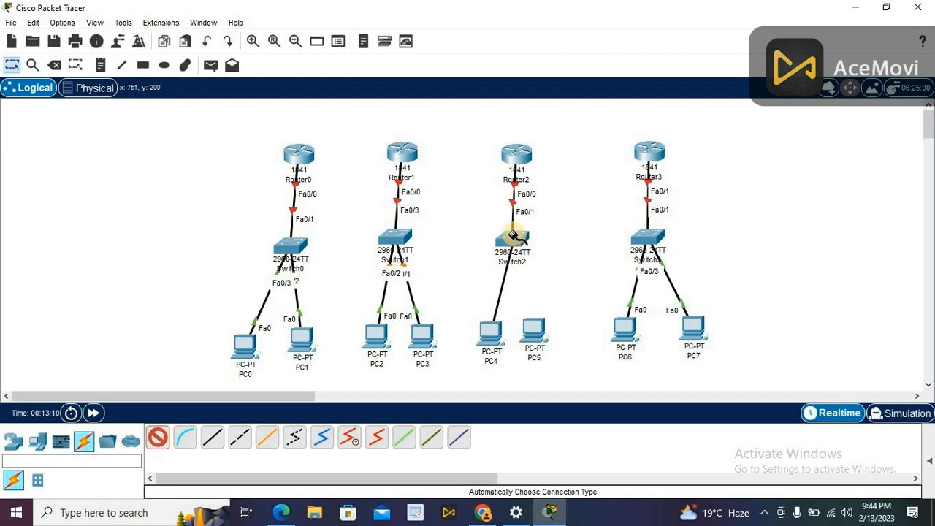
pyautogui.click(536, 330)
pyautogui.click(518, 236)
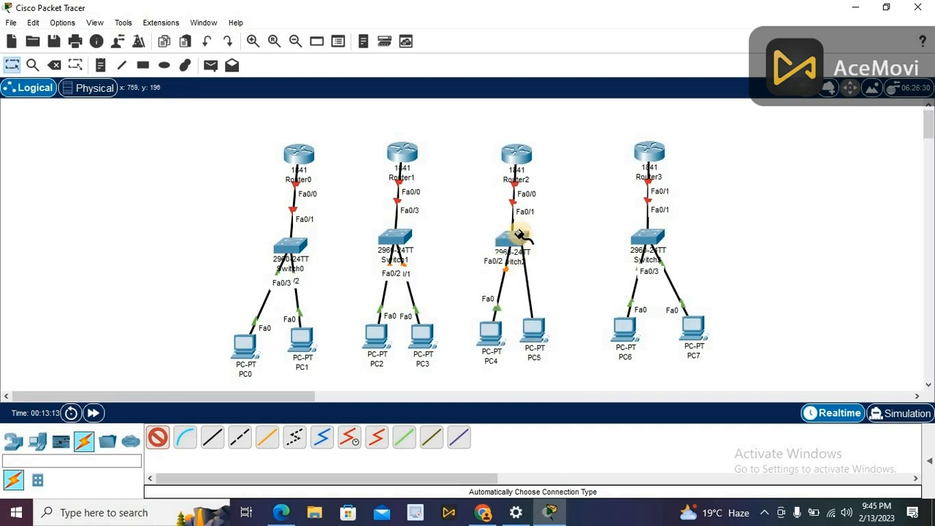
pyautogui.click(4, 67)
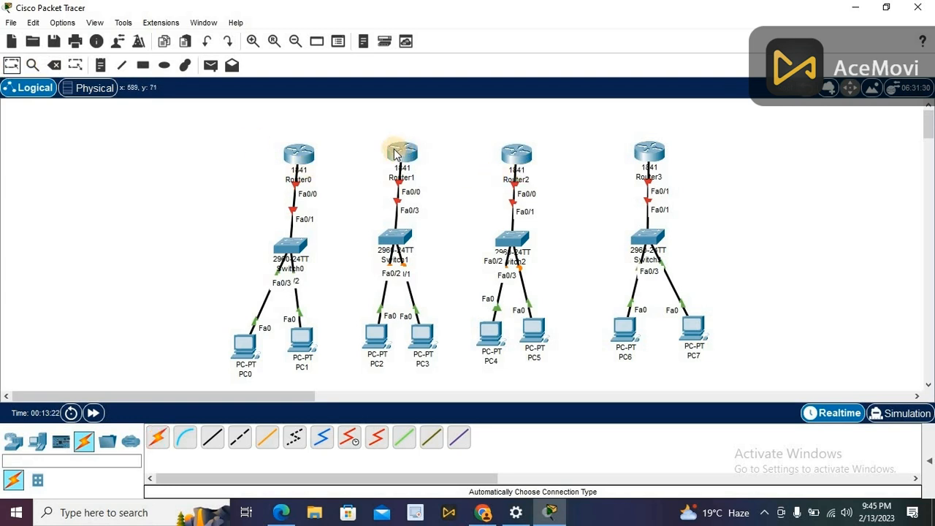
# Power off Router1, install a WIC-1T module in the slot beside its power switch, power it back on and check its interface list
pyautogui.click(402, 152)
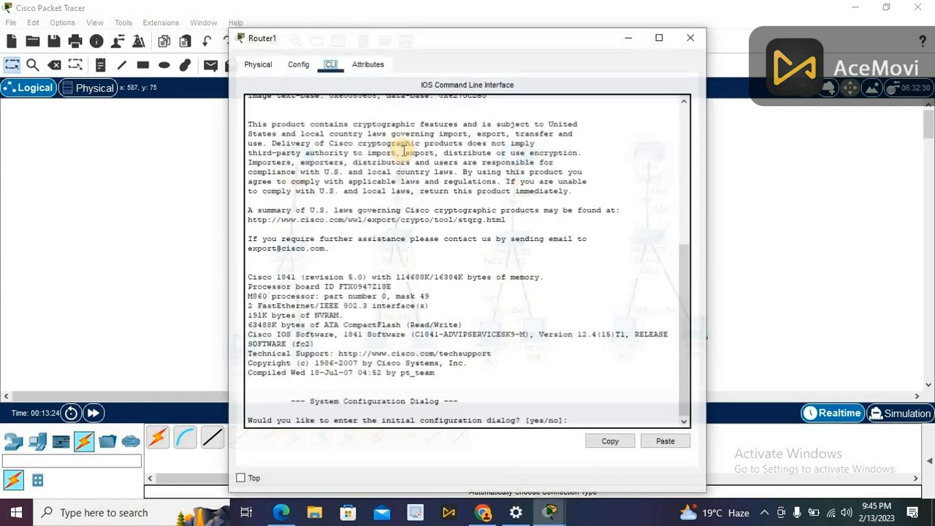
pyautogui.click(298, 64)
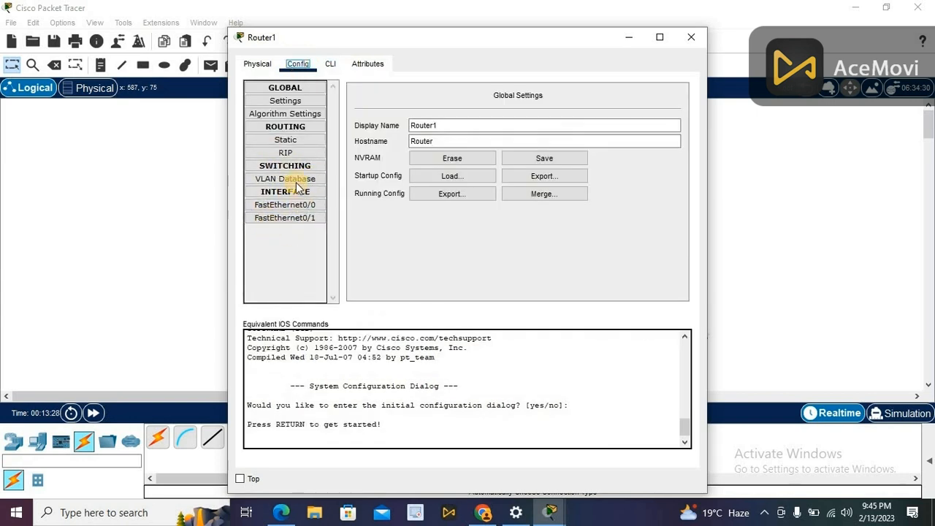
pyautogui.click(259, 64)
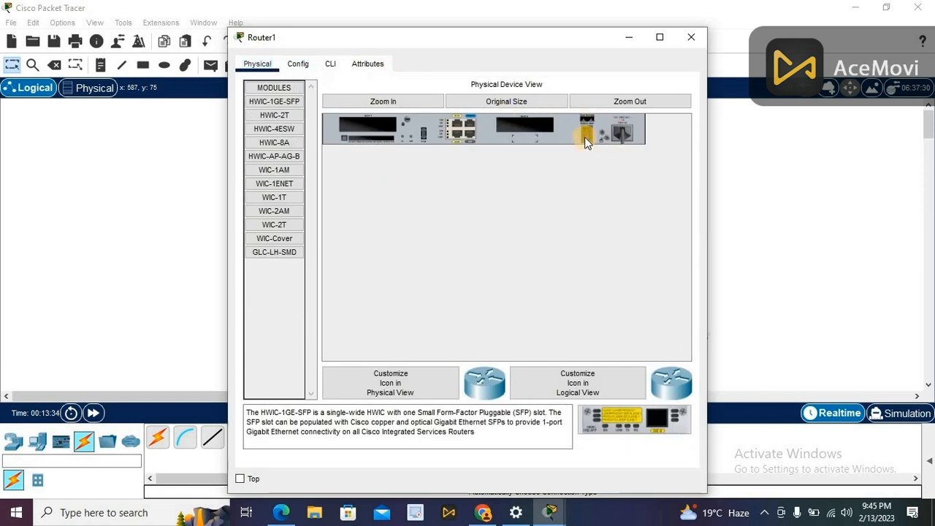
pyautogui.click(277, 194)
pyautogui.moveTo(628, 419); pyautogui.dragTo(536, 128)
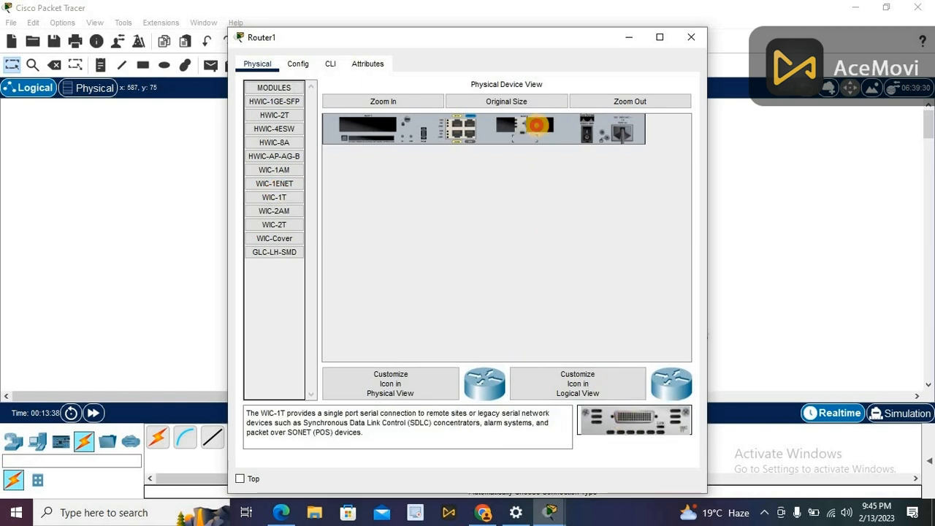
pyautogui.click(590, 137)
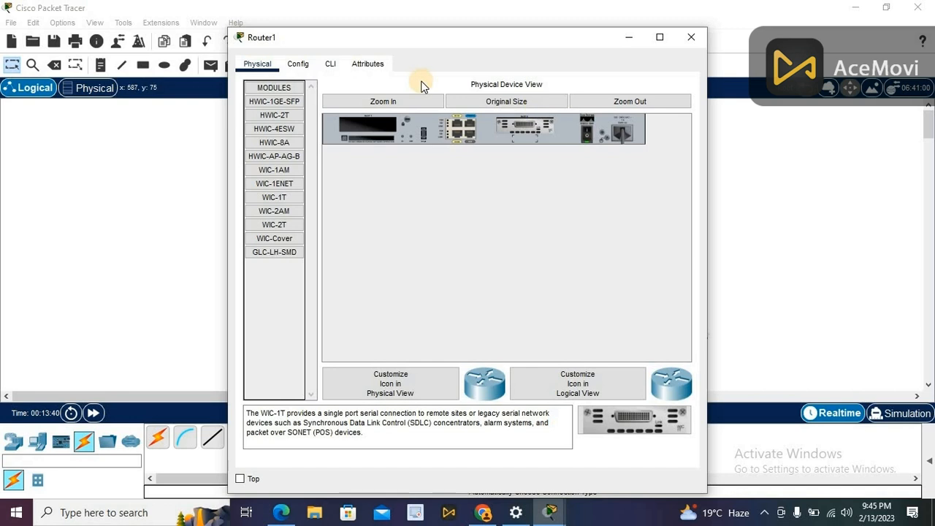
pyautogui.click(303, 64)
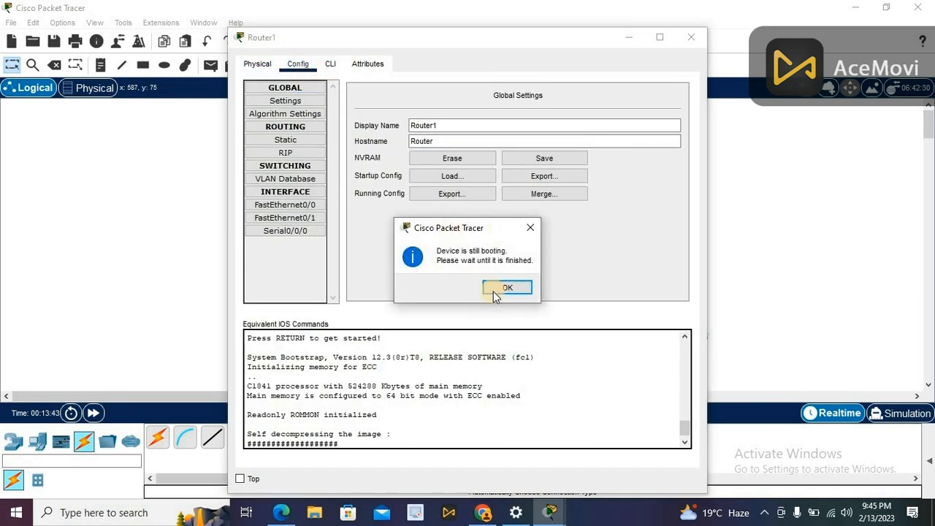
pyautogui.click(516, 286)
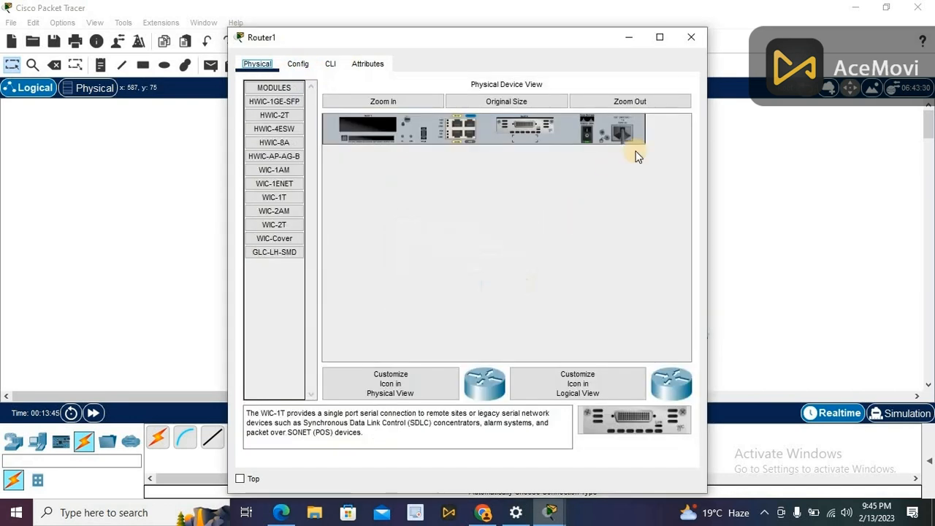
pyautogui.click(687, 38)
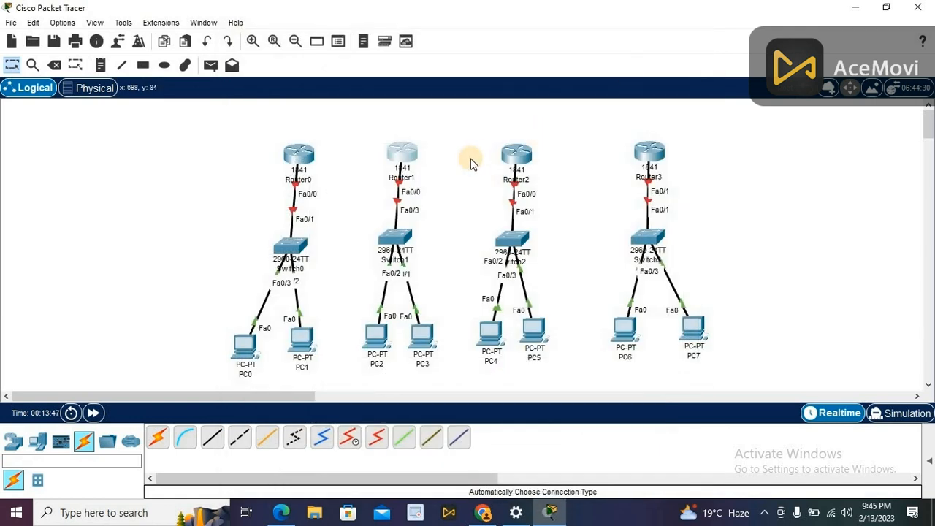
# Power off Router2, install a WIC-1T module in the slot beside its power switch, power it back on and check its interface list
pyautogui.click(516, 156)
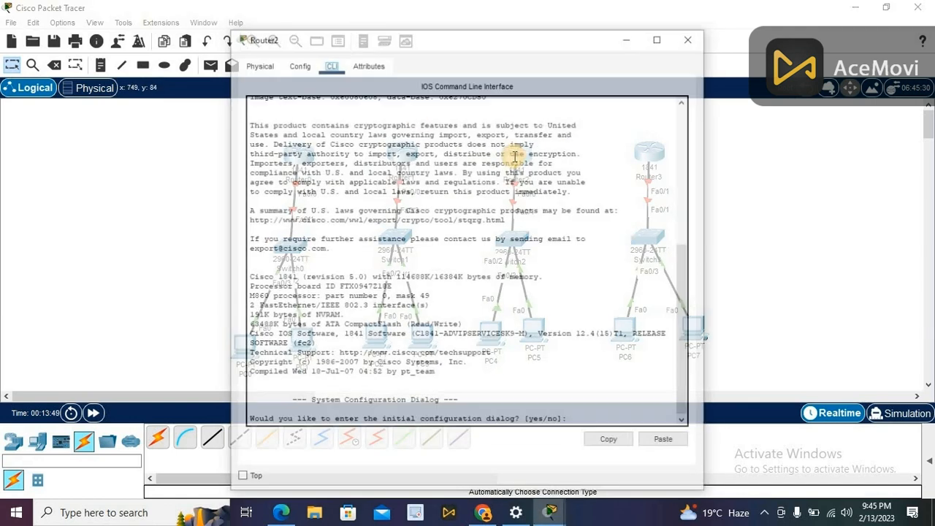
pyautogui.click(290, 65)
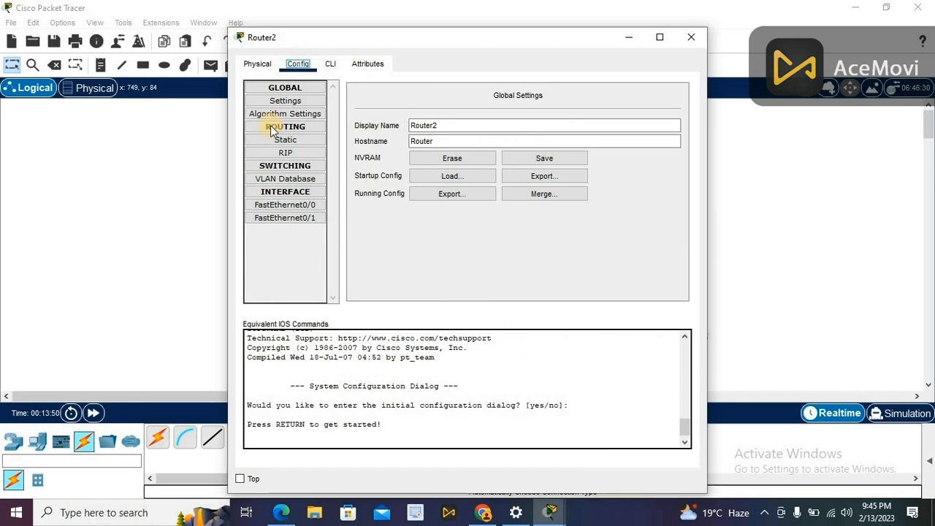
pyautogui.click(263, 66)
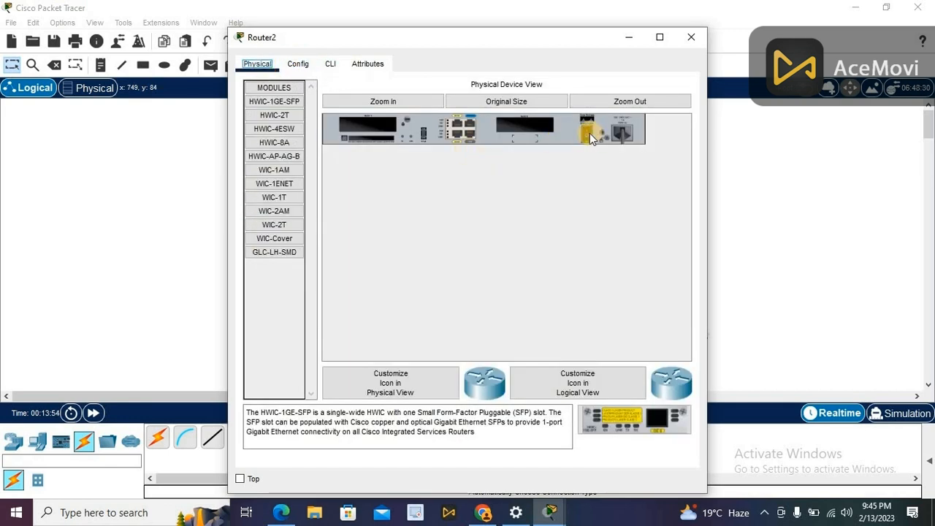
pyautogui.click(290, 198)
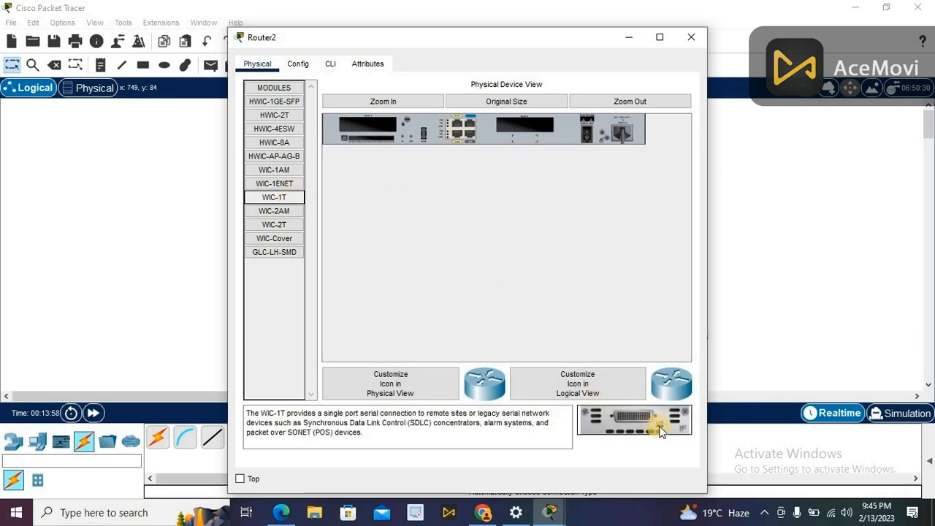
pyautogui.moveTo(660, 431); pyautogui.dragTo(526, 126)
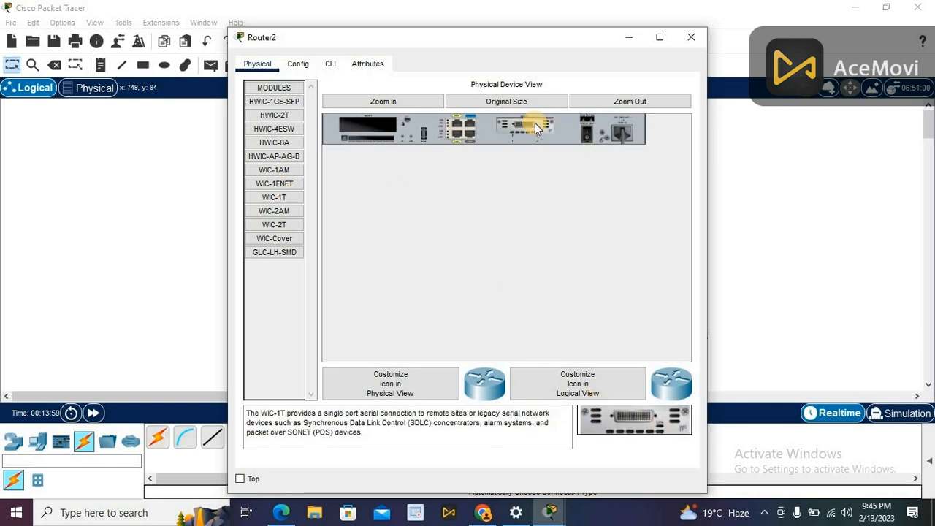
pyautogui.click(585, 137)
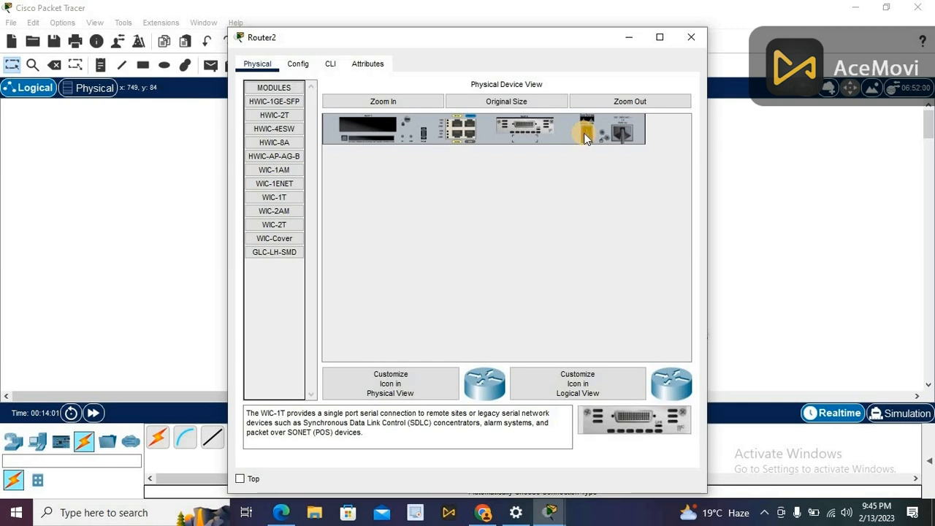
pyautogui.click(305, 63)
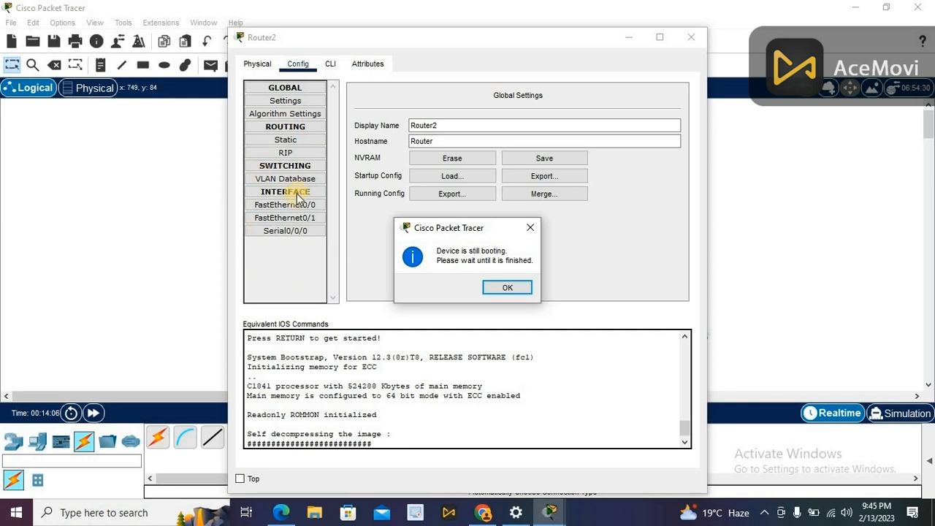
pyautogui.click(504, 288)
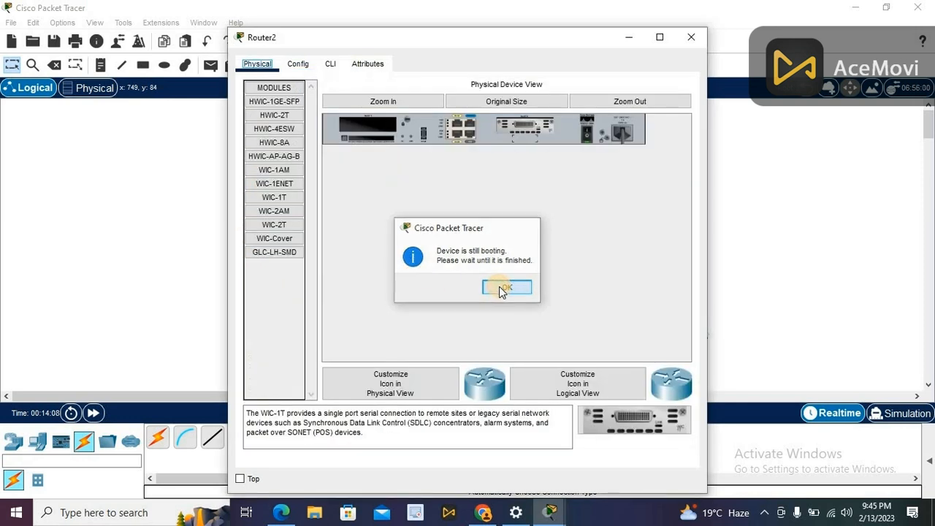
pyautogui.click(690, 38)
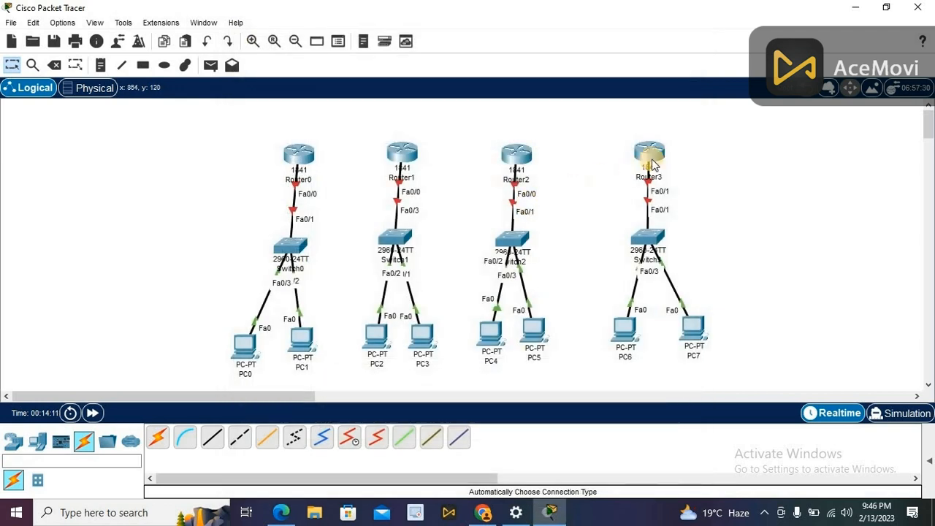
# Power off Router3, install a WIC-1T module in the slot beside its power switch, power it back on and close its window
pyautogui.click(655, 155)
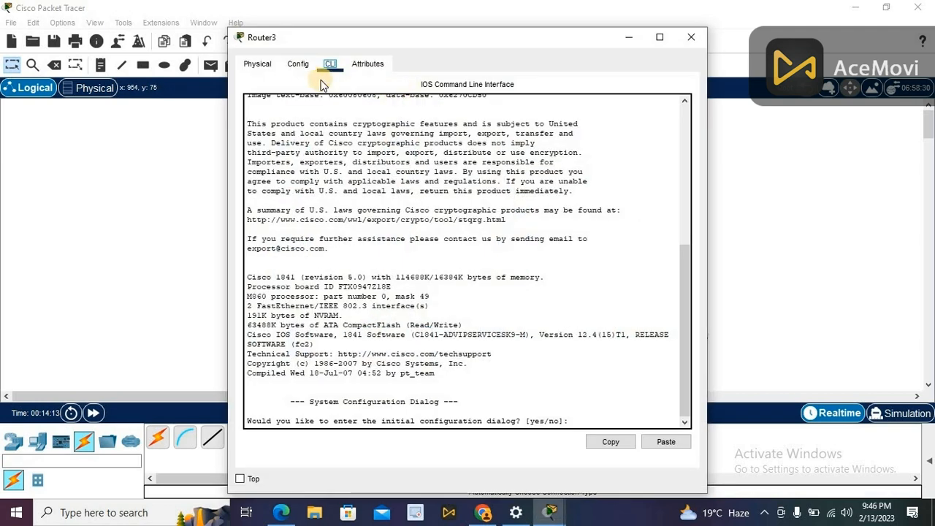
pyautogui.click(298, 65)
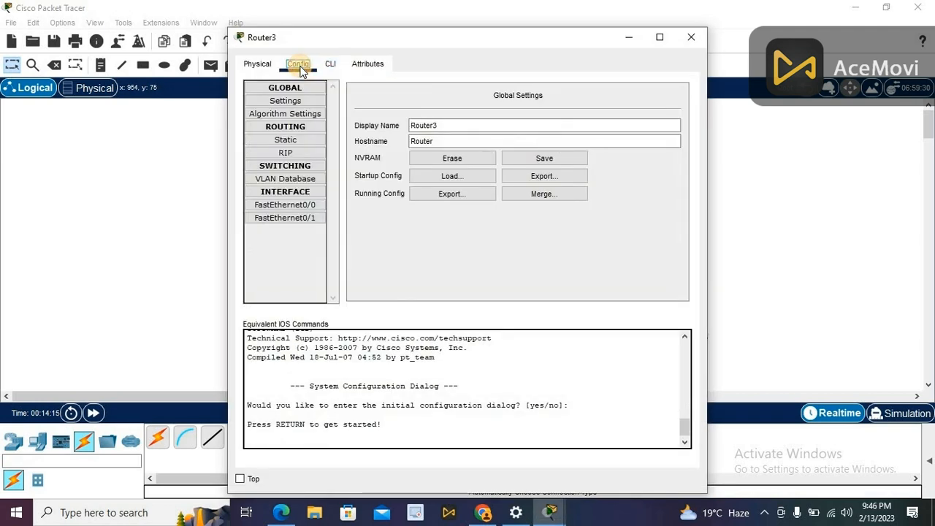
pyautogui.click(258, 64)
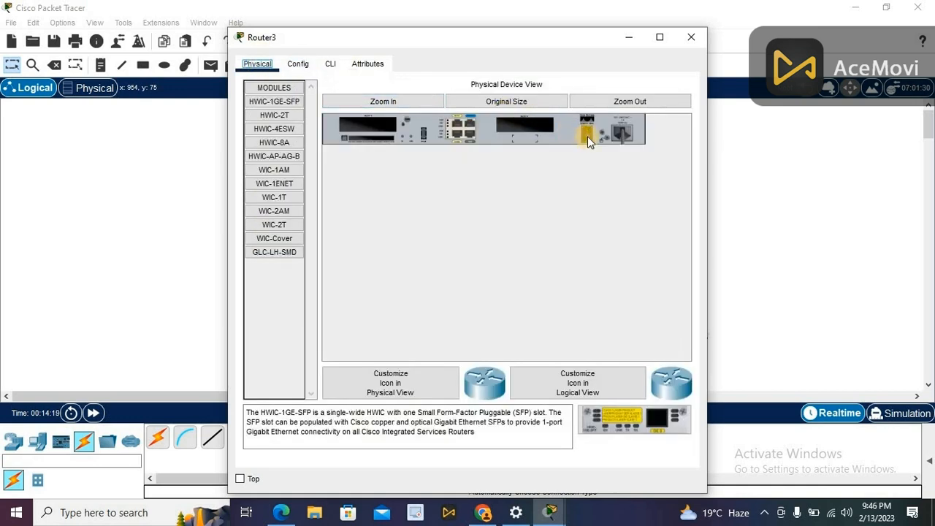
pyautogui.click(285, 197)
pyautogui.moveTo(633, 413); pyautogui.dragTo(526, 129)
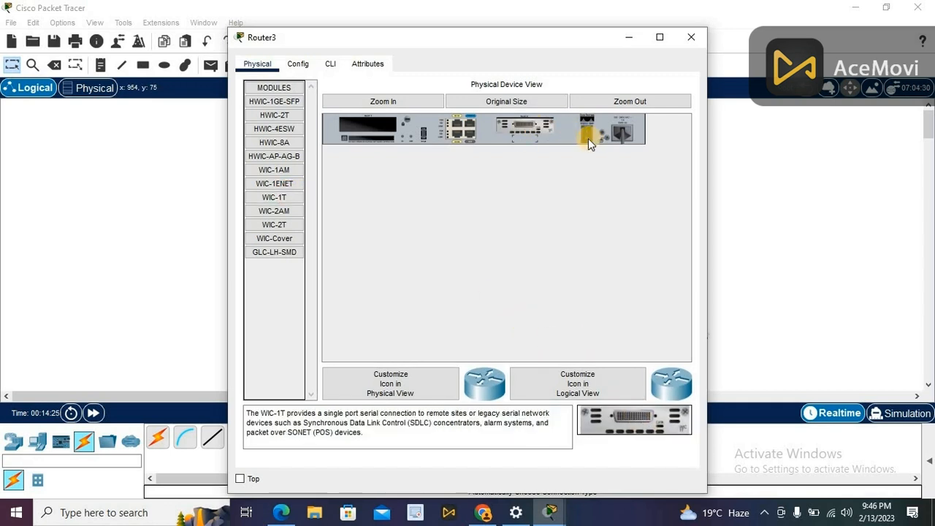
pyautogui.click(588, 138)
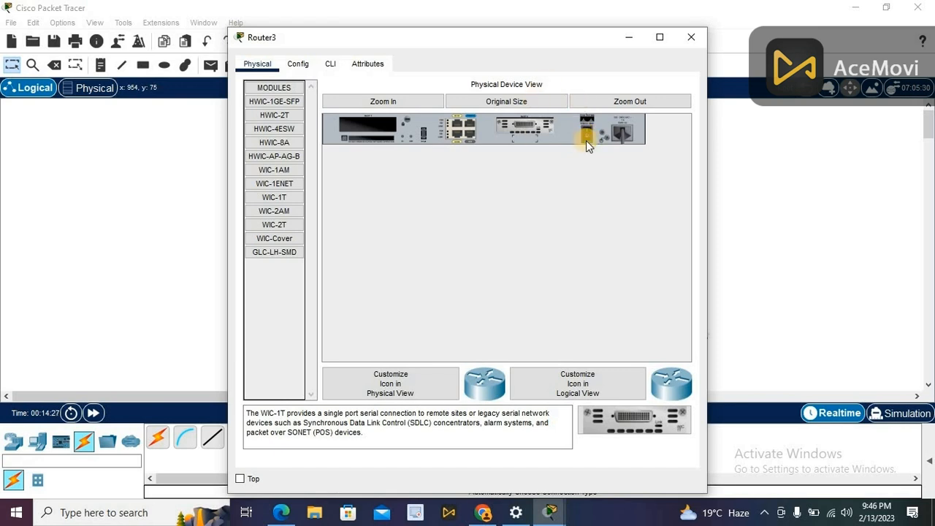
pyautogui.click(691, 36)
pyautogui.click(758, 188)
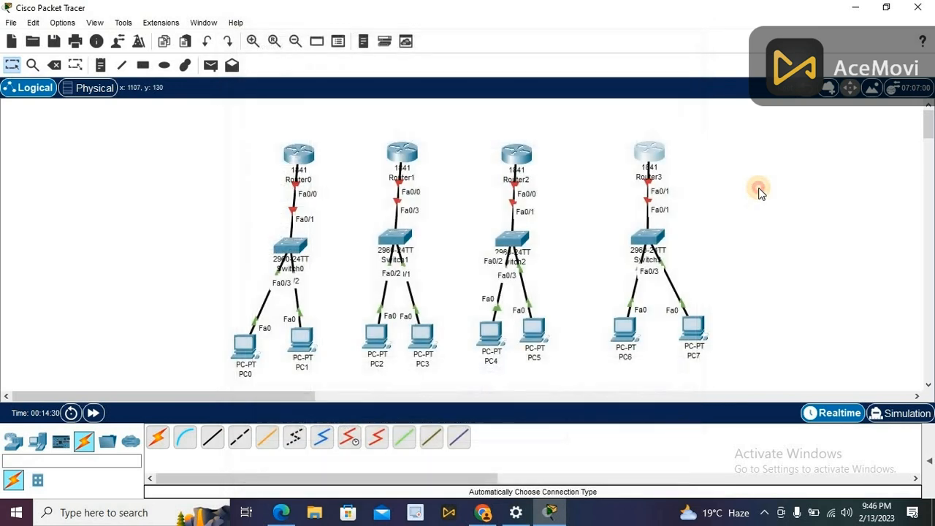
# Move Router3, Switch3, PC7 and PC6 farther away from the Router2 group, keeping Router3 directly above Switch3
pyautogui.click(652, 150)
pyautogui.moveTo(649, 152); pyautogui.dragTo(720, 165)
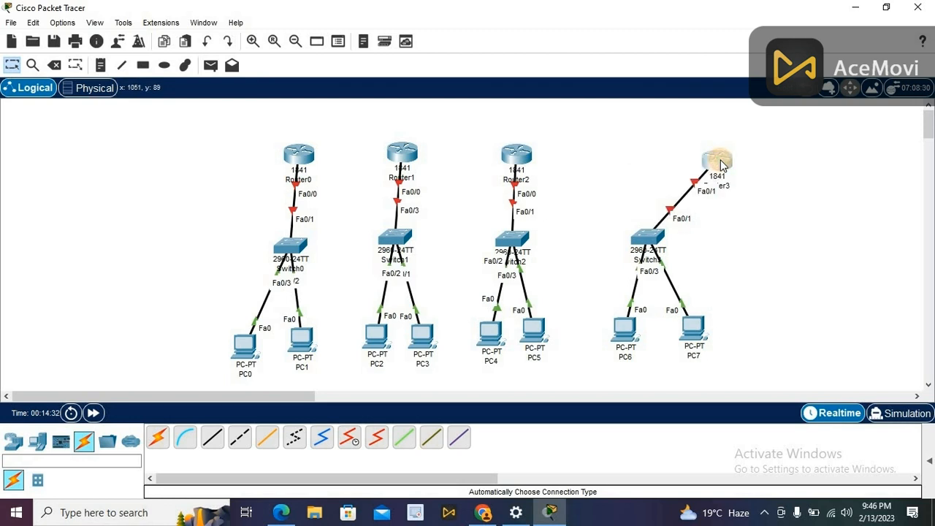
pyautogui.moveTo(648, 238); pyautogui.dragTo(720, 237)
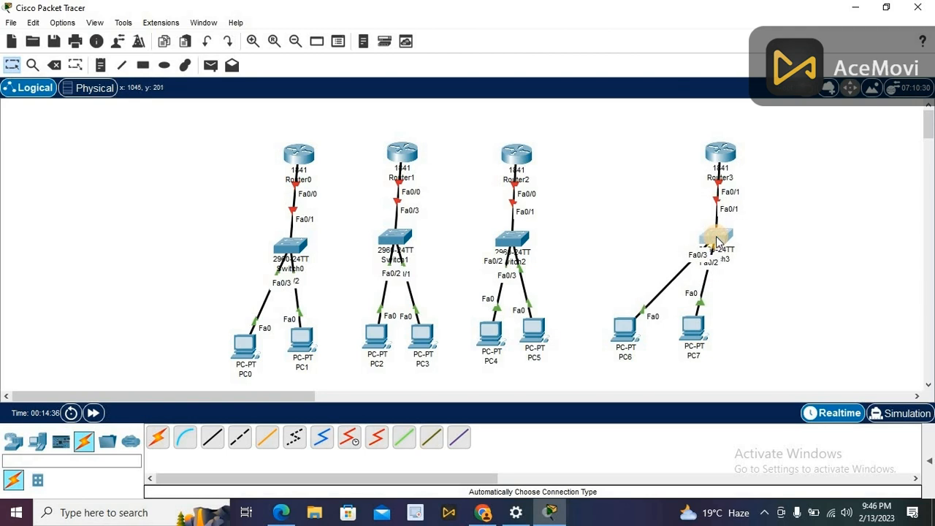
pyautogui.click(694, 329)
pyautogui.moveTo(695, 333); pyautogui.dragTo(776, 324)
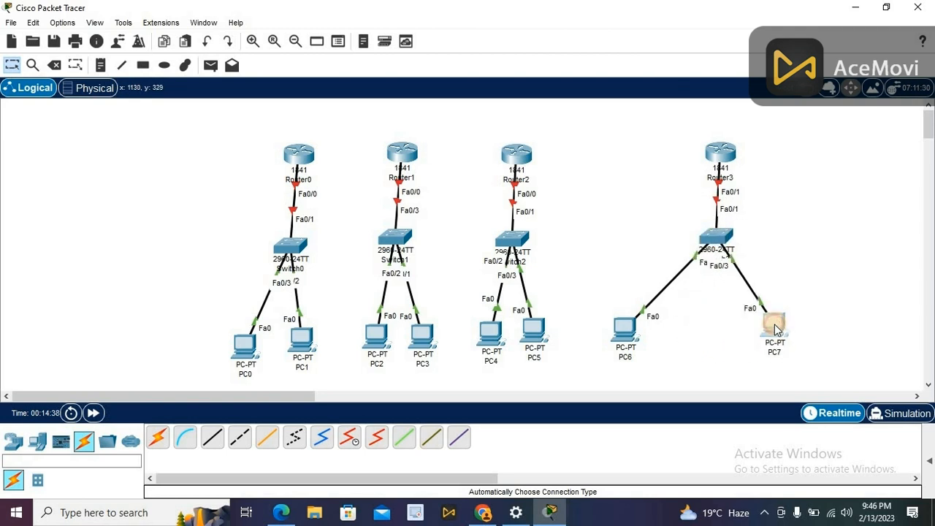
pyautogui.click(623, 332)
pyautogui.moveTo(622, 332); pyautogui.dragTo(681, 329)
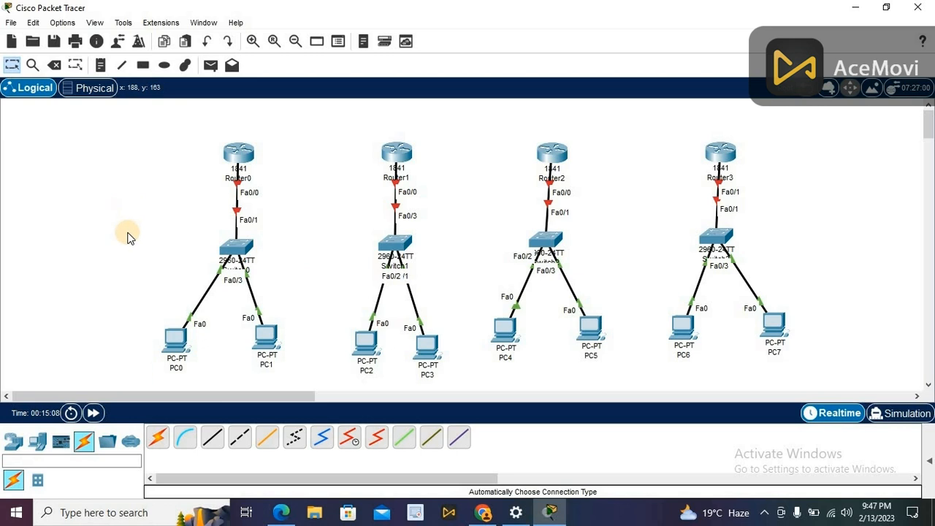
# Link Router0 to Router1, Router1 to Router2, and Router2 to Router3 using automatically chosen connections
pyautogui.click(157, 439)
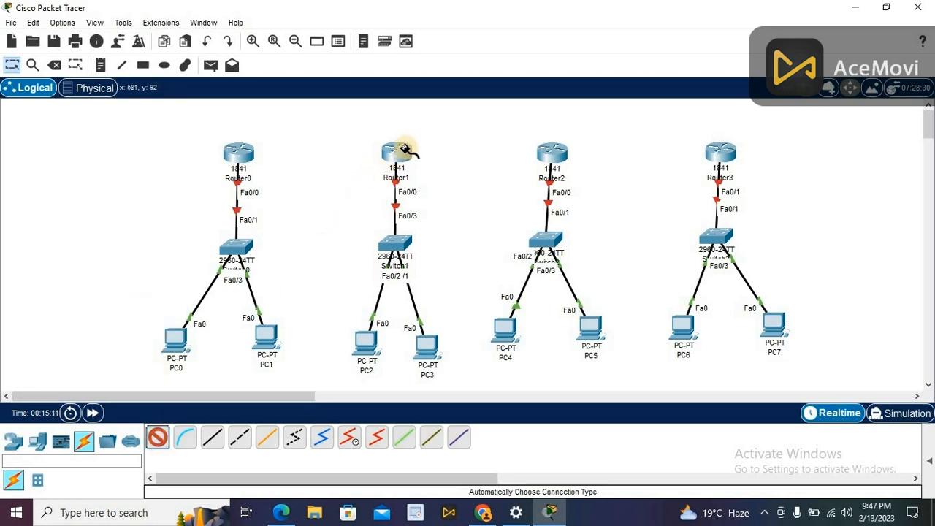
pyautogui.click(241, 152)
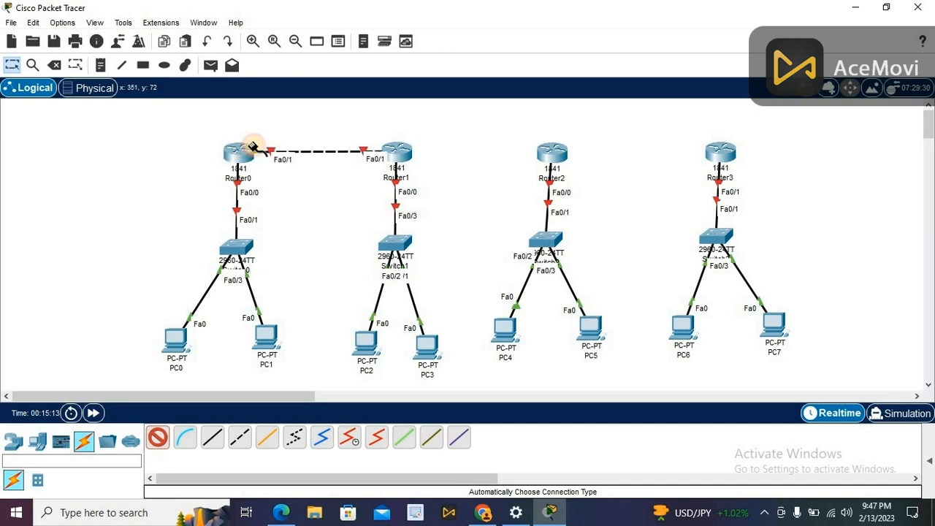
pyautogui.click(553, 150)
pyautogui.click(401, 153)
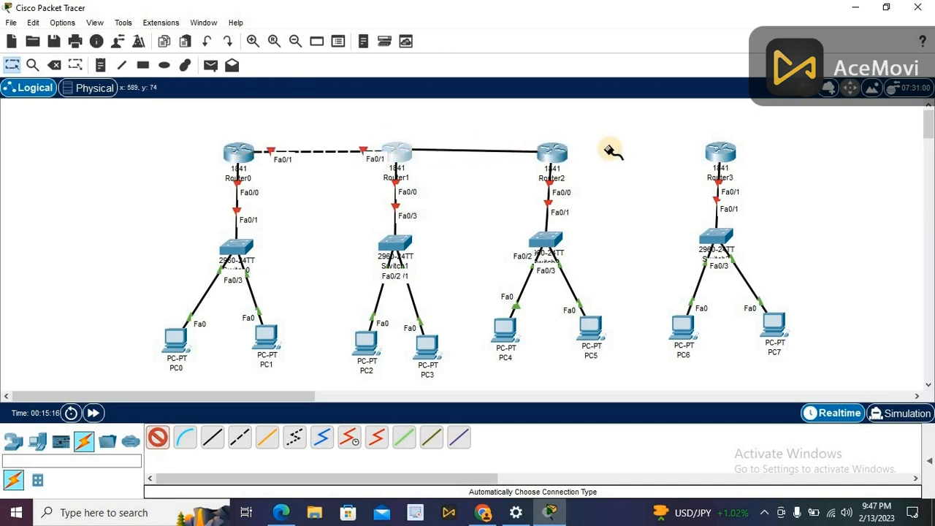
pyautogui.click(723, 149)
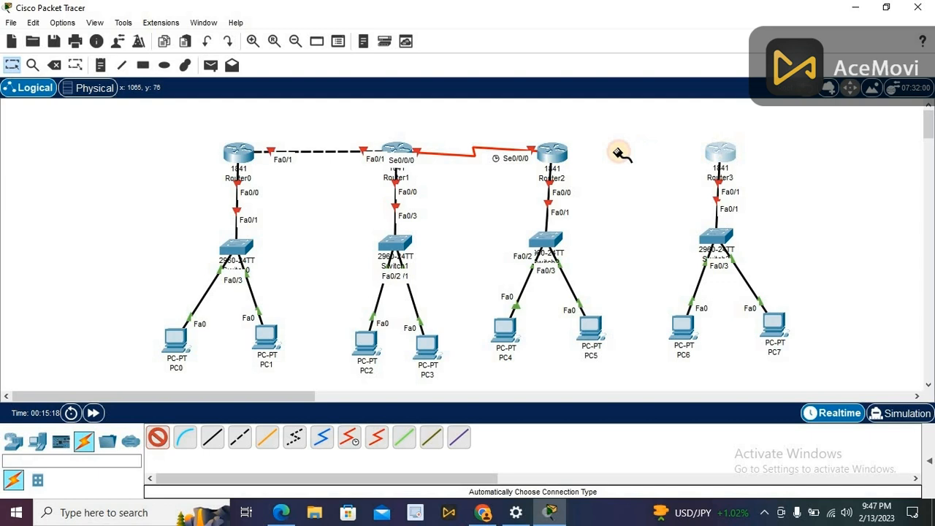
pyautogui.click(560, 153)
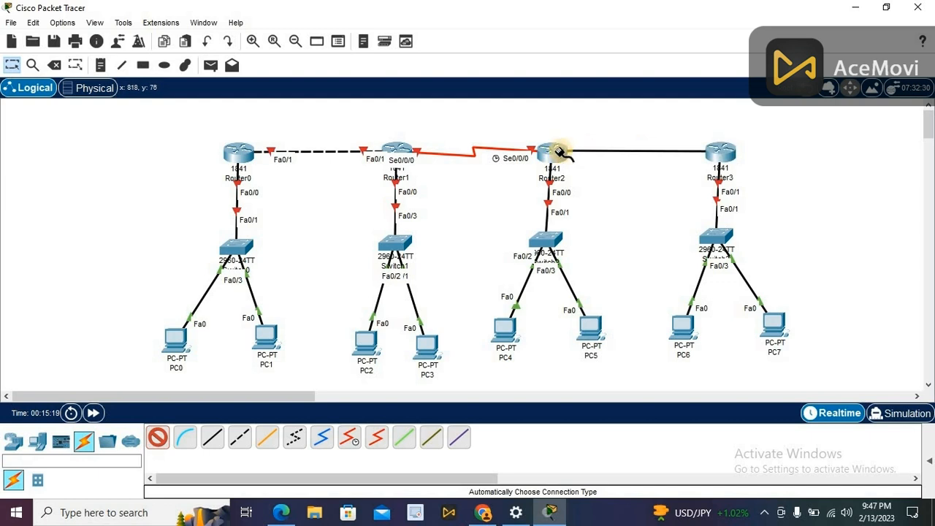
# Label the Router0–Router1 link with network 10.0.0.0, adding 10.0.0.1 at Router0's end and 10.0.0.2 at Router1's end
pyautogui.click(101, 66)
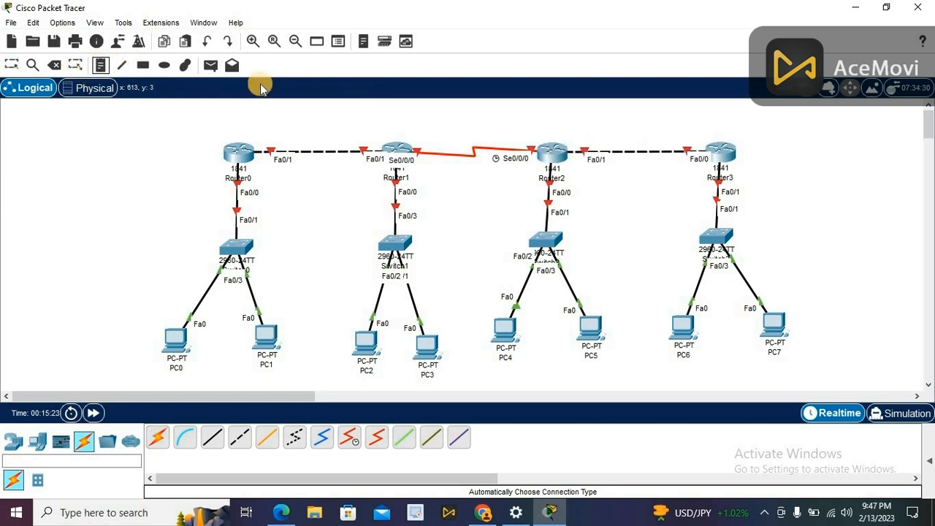
pyautogui.click(305, 130)
pyautogui.write('10.0.0.0')
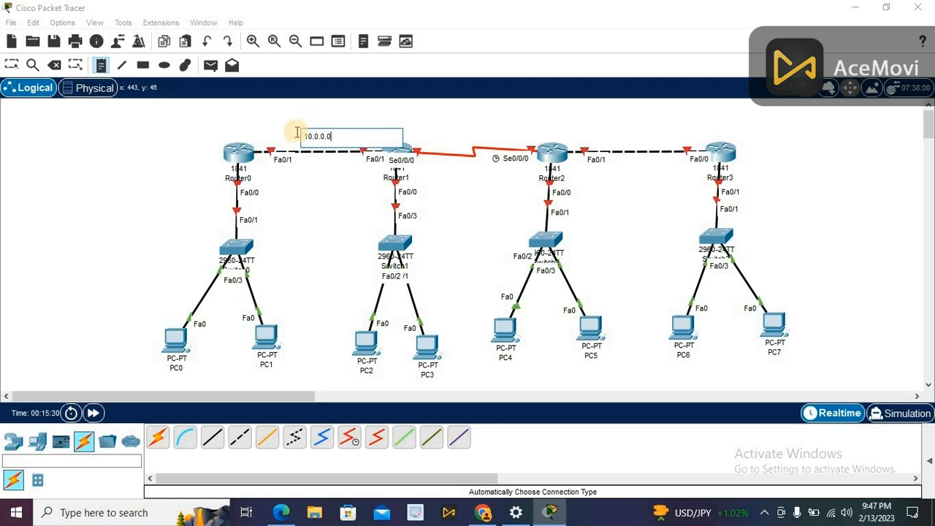
pyautogui.click(272, 140)
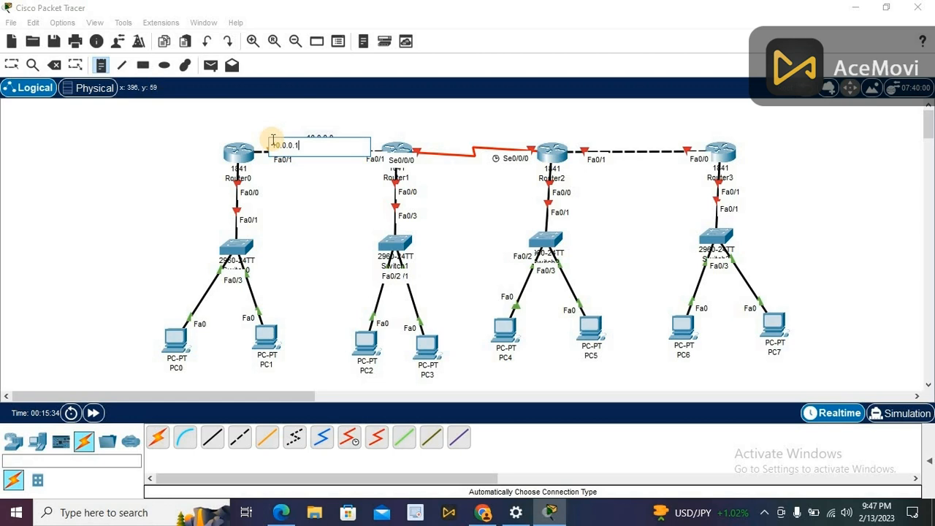
pyautogui.click(371, 132)
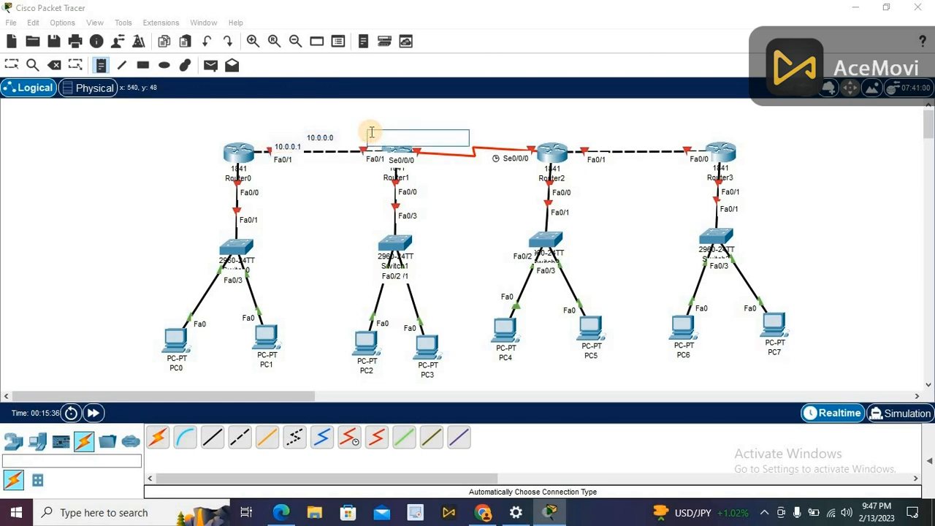
pyautogui.write('10.0.0.2')
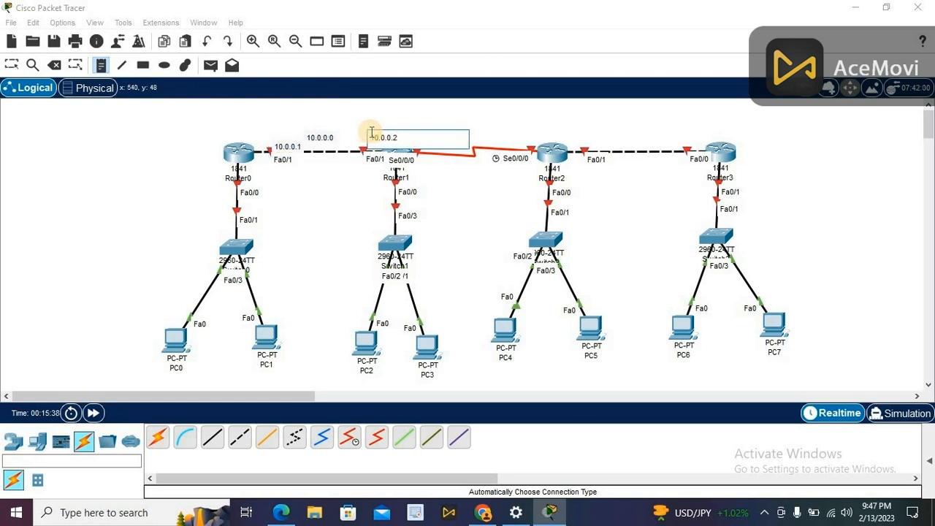
# Arrange the three 10.0.0.x labels above their link and move Router0, Switch0, PC0 and PC1 farther from the Router1 group
pyautogui.click(12, 64)
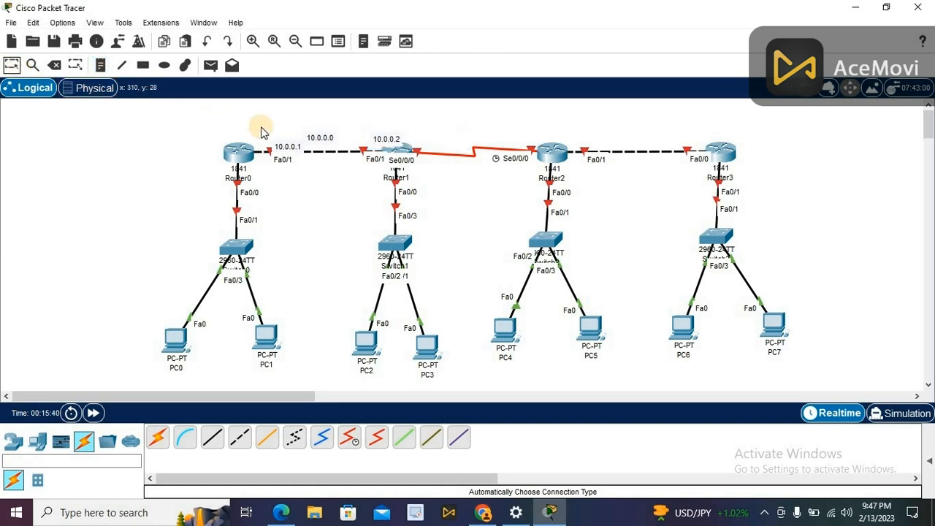
pyautogui.moveTo(289, 150); pyautogui.dragTo(329, 144)
pyautogui.moveTo(388, 138); pyautogui.dragTo(378, 137)
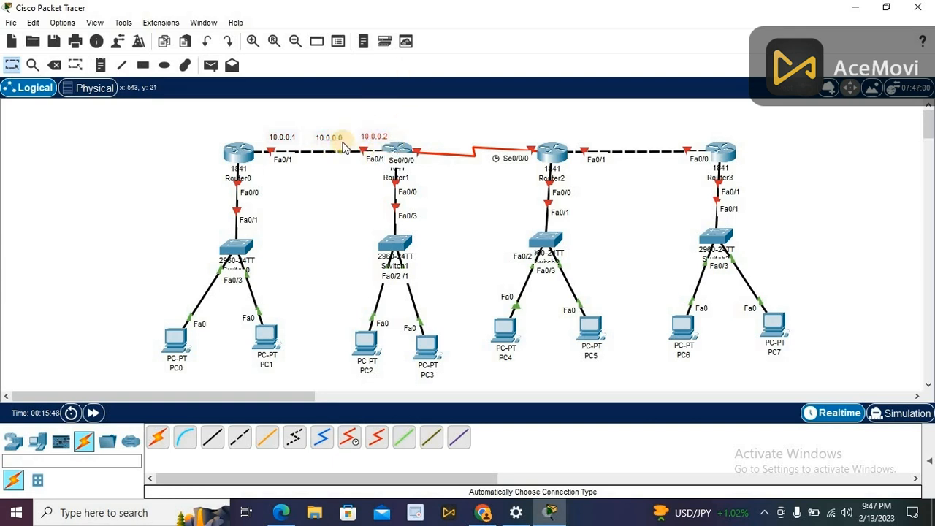
pyautogui.click(234, 154)
pyautogui.moveTo(235, 154); pyautogui.dragTo(202, 153)
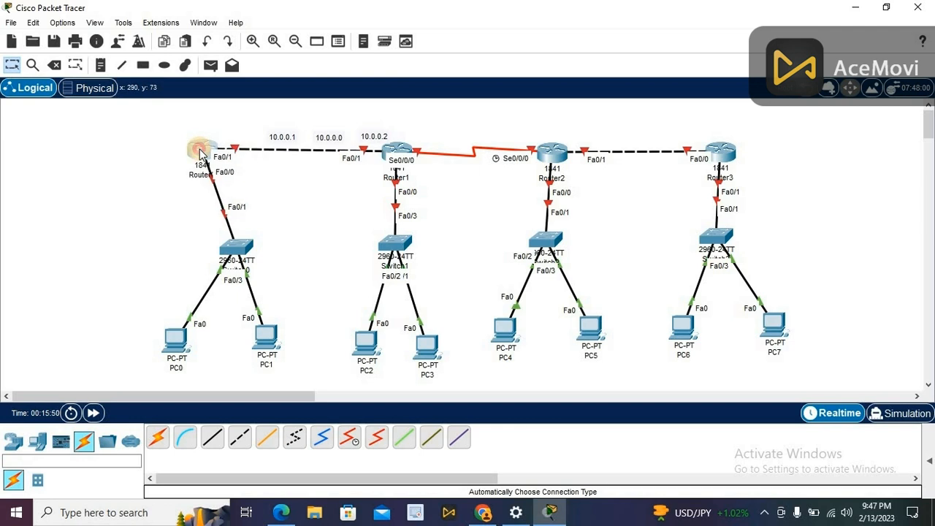
pyautogui.click(349, 143)
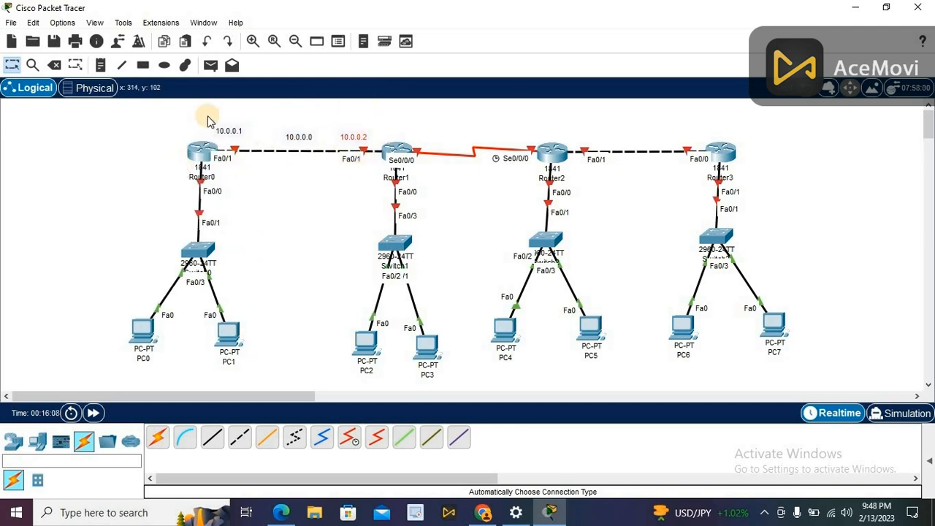
# Label the serial link between Router1 and Router2 with network 20.0.0.0, adding 20.0.0.1 at Router1 and 20.0.0.2 at Router2
pyautogui.click(101, 65)
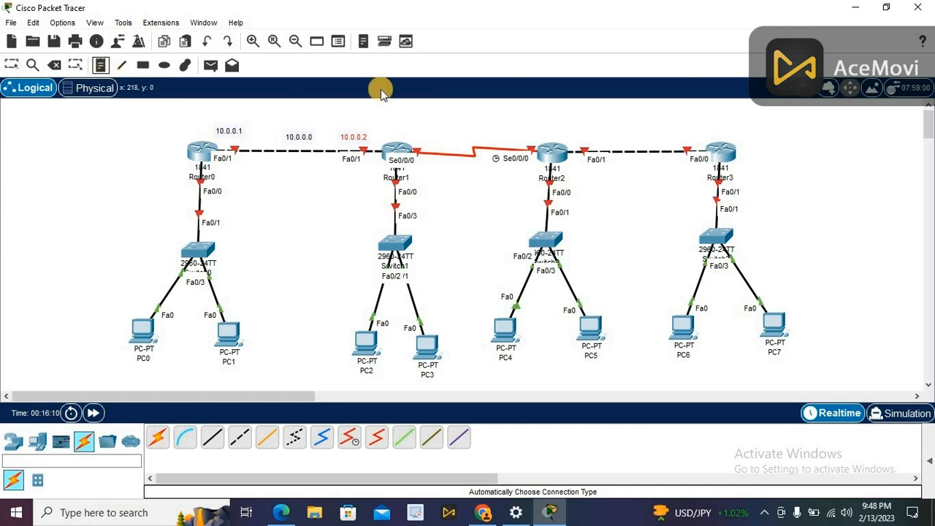
pyautogui.click(449, 129)
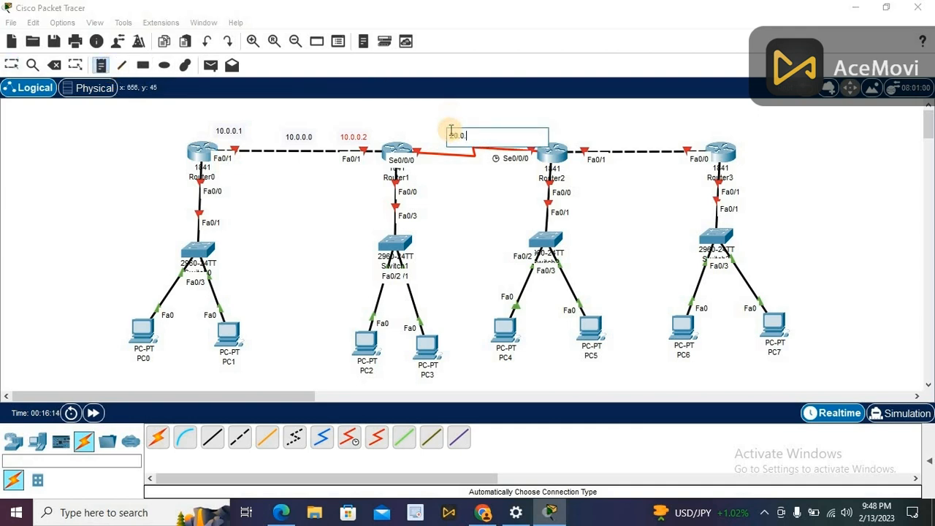
pyautogui.click(404, 132)
pyautogui.write('20.0.0.1')
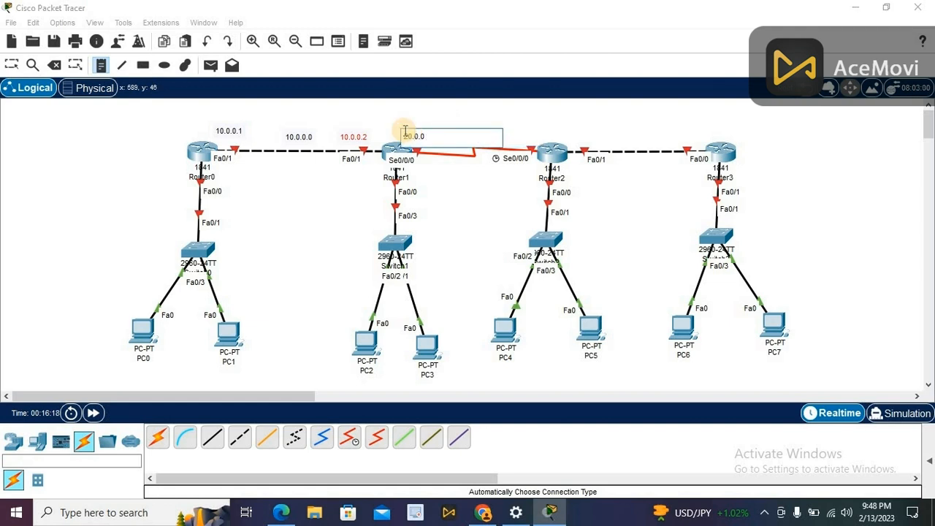
pyautogui.click(511, 135)
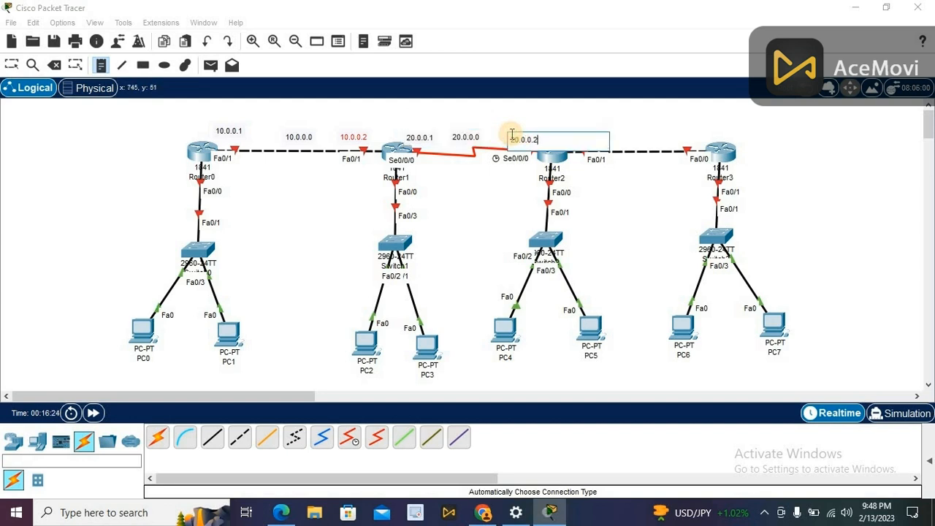
# Reposition the 20.0.0.2 and 20.0.0.1 labels so they sit clear above their ends of the serial link
pyautogui.click(11, 65)
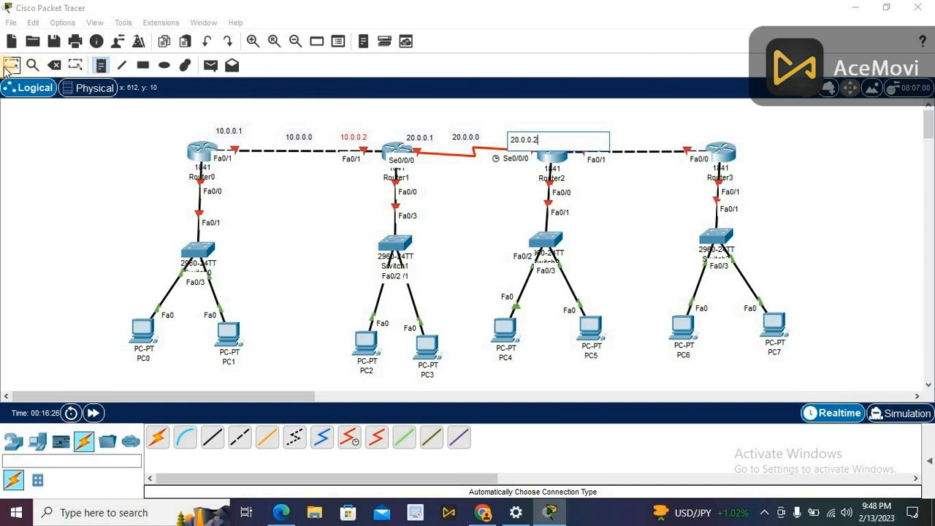
pyautogui.click(273, 152)
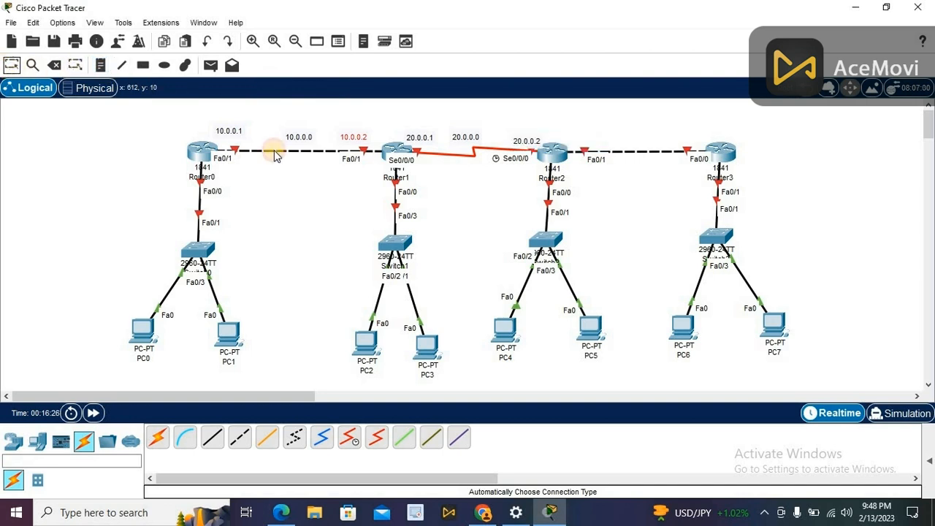
pyautogui.click(528, 140)
pyautogui.moveTo(530, 144); pyautogui.dragTo(520, 141)
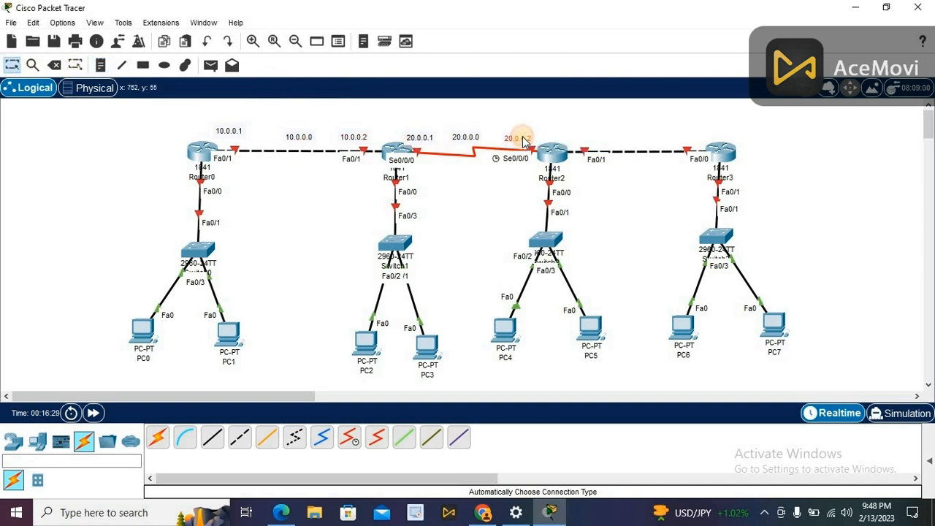
pyautogui.click(420, 139)
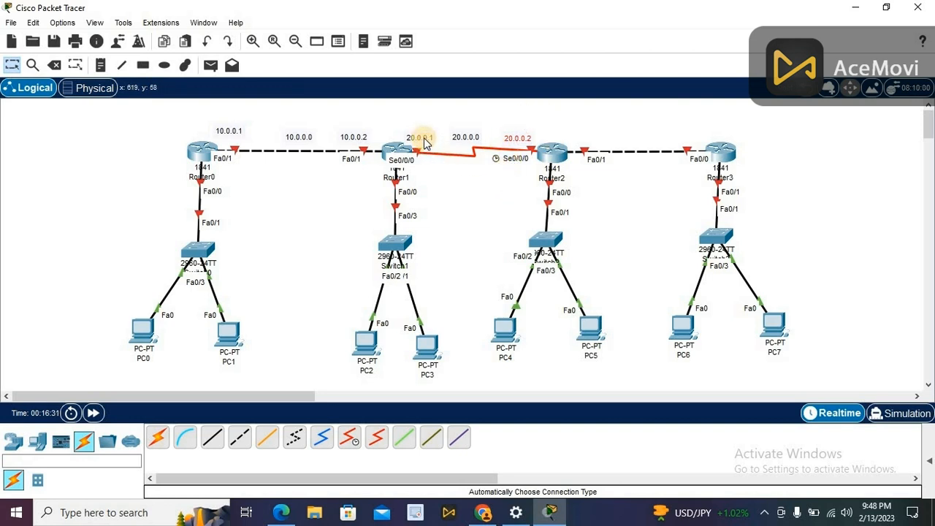
pyautogui.moveTo(421, 142); pyautogui.dragTo(416, 139)
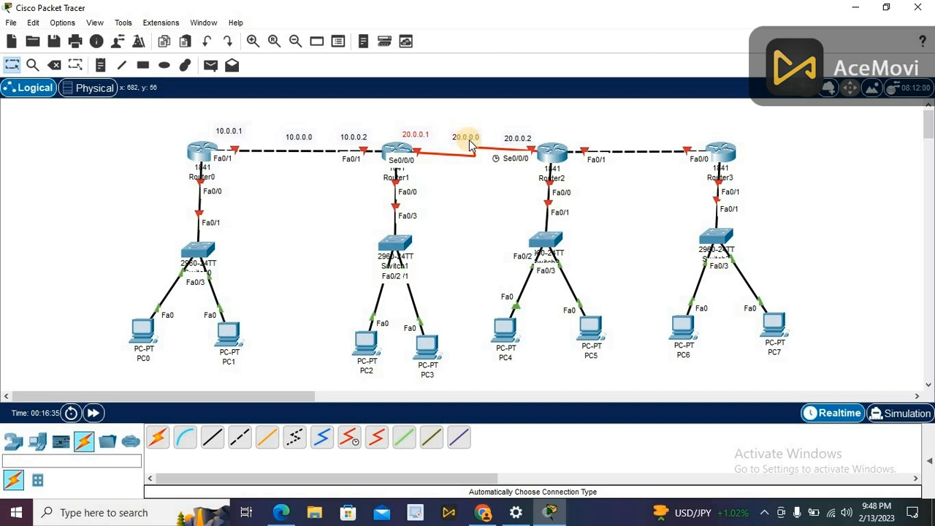
# Label the Router2–Router3 link with network 30.0.0.0, adding 30.0.0.1 at Router2's end and 30.0.0.2 at Router3's end
pyautogui.click(100, 65)
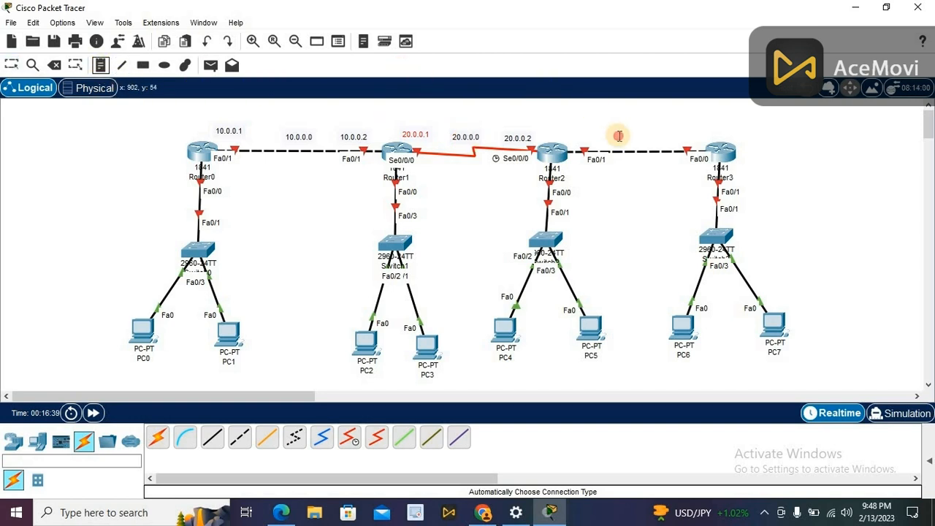
pyautogui.click(618, 136)
pyautogui.write('30.0.0.')
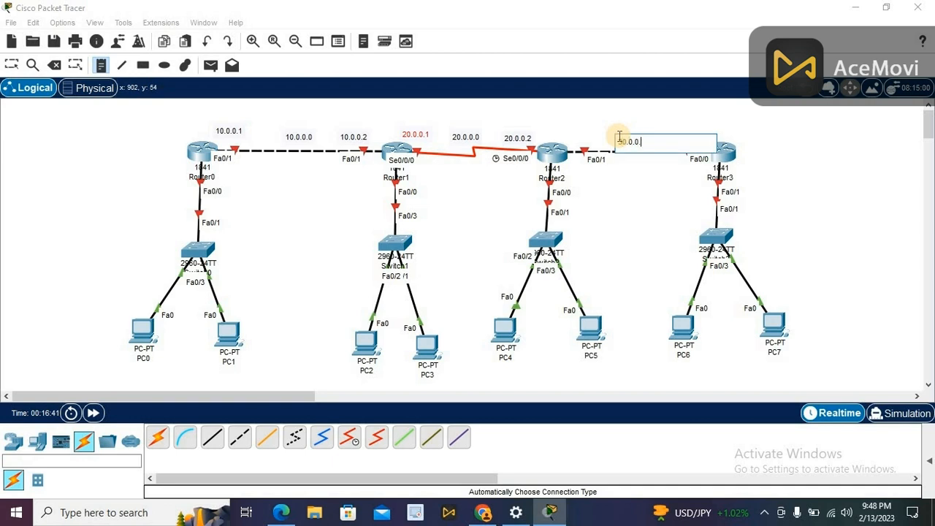
pyautogui.write('0')
pyautogui.click(576, 138)
pyautogui.write('30.0.0.')
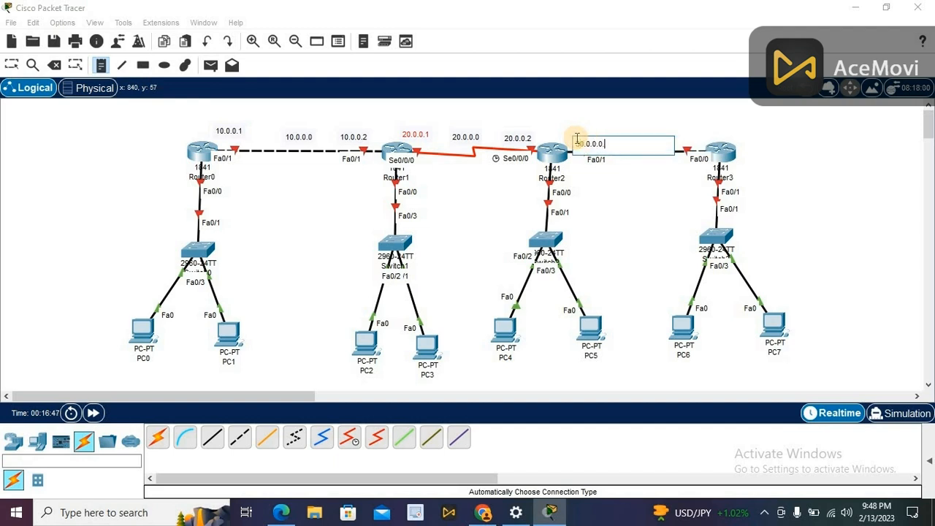
pyautogui.write('2')
pyautogui.click(686, 131)
pyautogui.write('30.0')
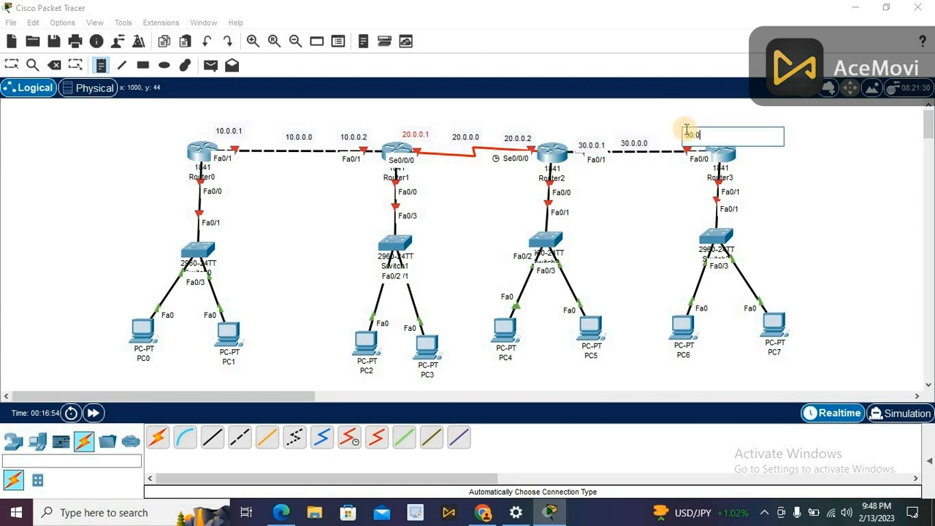
pyautogui.write('.0.2')
# Line up the 30.0.0.1, 30.0.0.0 and 30.0.0.2 labels in a row above the Router2–Router3 link
pyautogui.click(11, 64)
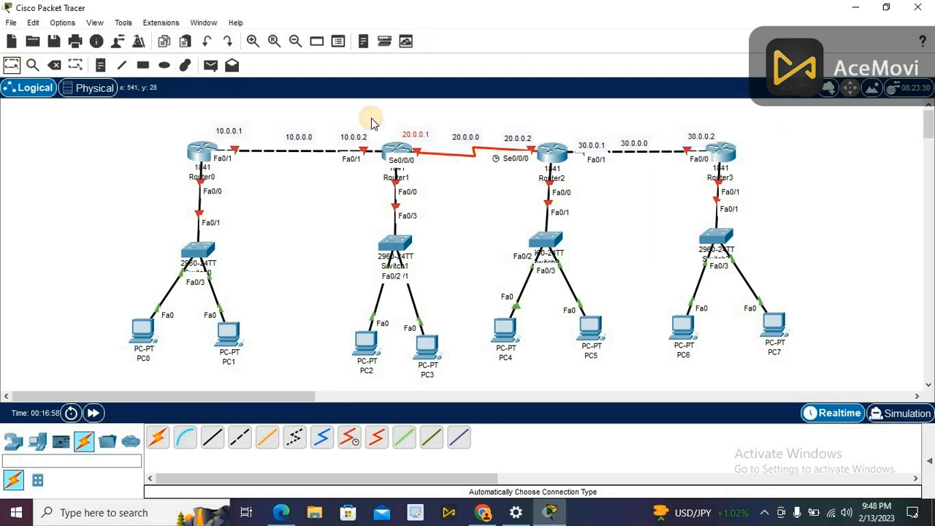
pyautogui.moveTo(588, 148); pyautogui.dragTo(590, 140)
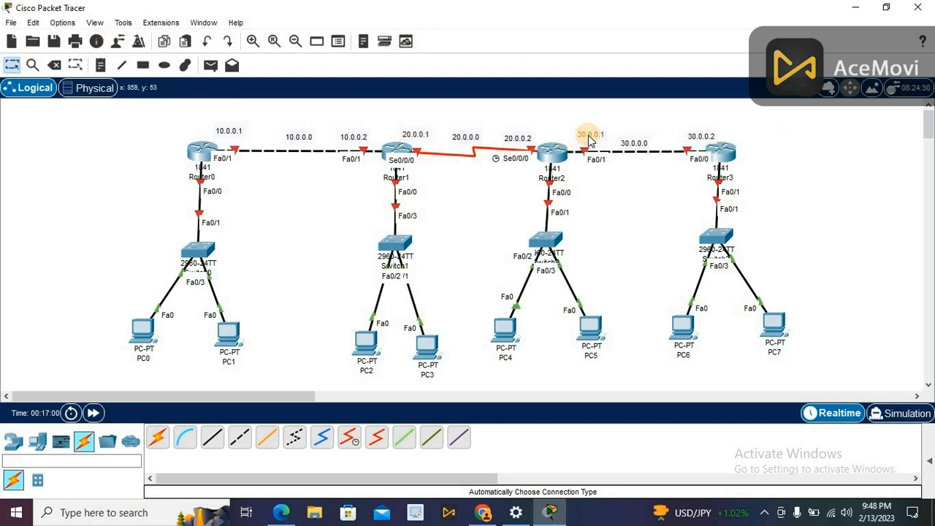
pyautogui.click(591, 137)
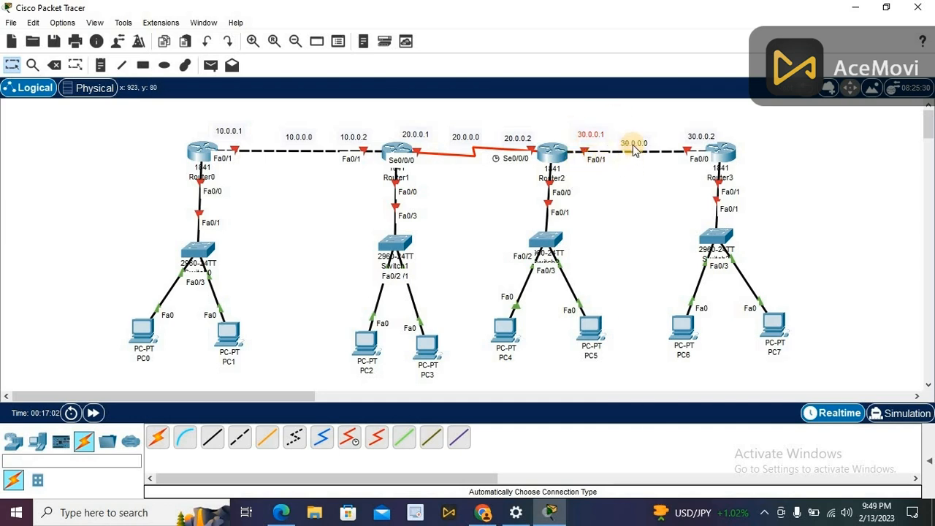
pyautogui.moveTo(634, 146)
pyautogui.mouseDown()
pyautogui.moveTo(639, 133)
pyautogui.moveTo(643, 142)
pyautogui.mouseUp()
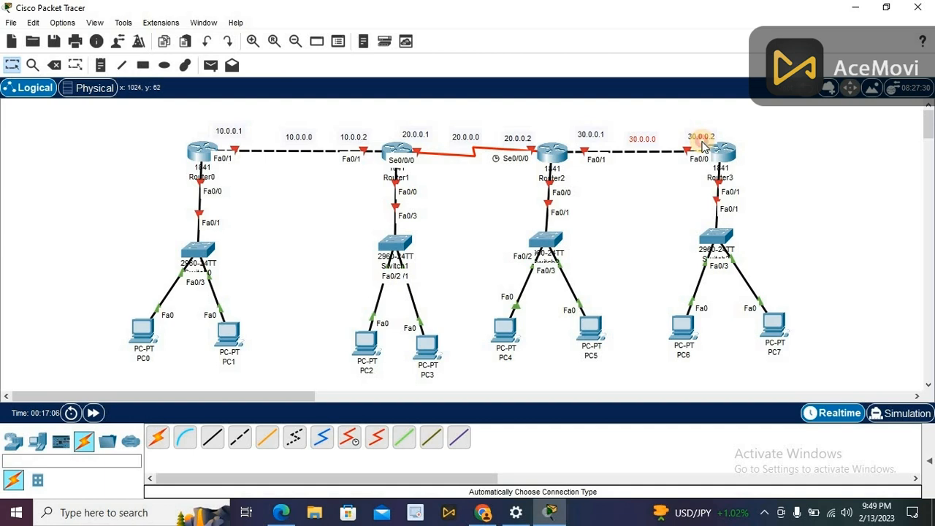
pyautogui.moveTo(703, 146); pyautogui.dragTo(698, 146)
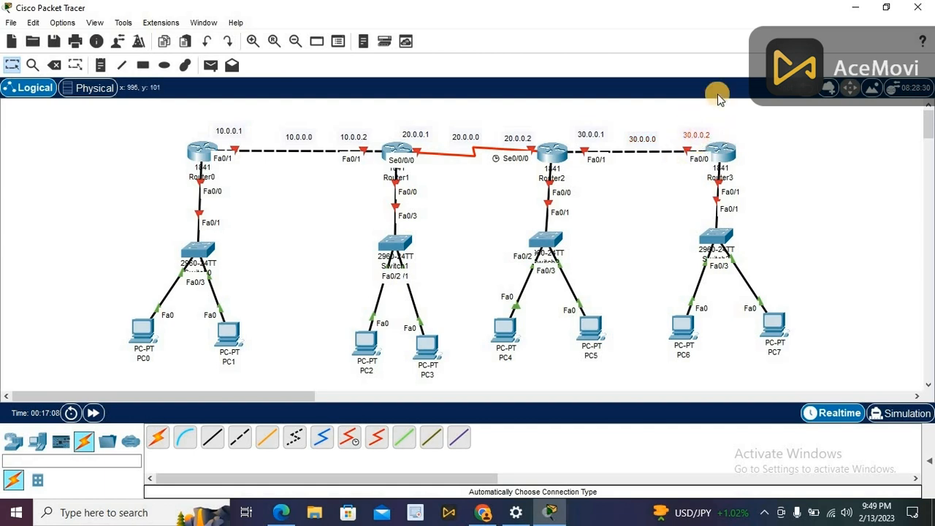
pyautogui.click(285, 221)
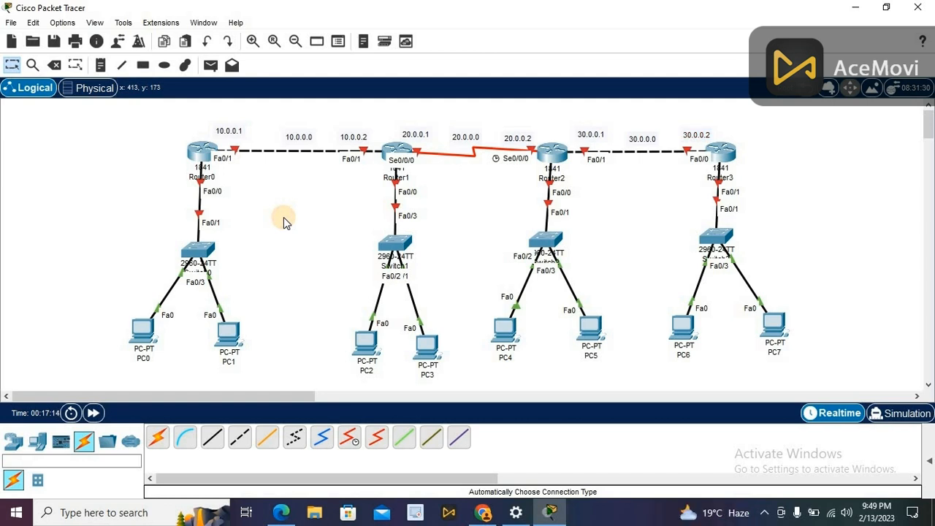
# Label Router0's LAN with 192.168.1.1 beside its Fa0/0 interface, 192.168.1.2 under PC0 and 192.168.1.3 near PC1
pyautogui.click(99, 66)
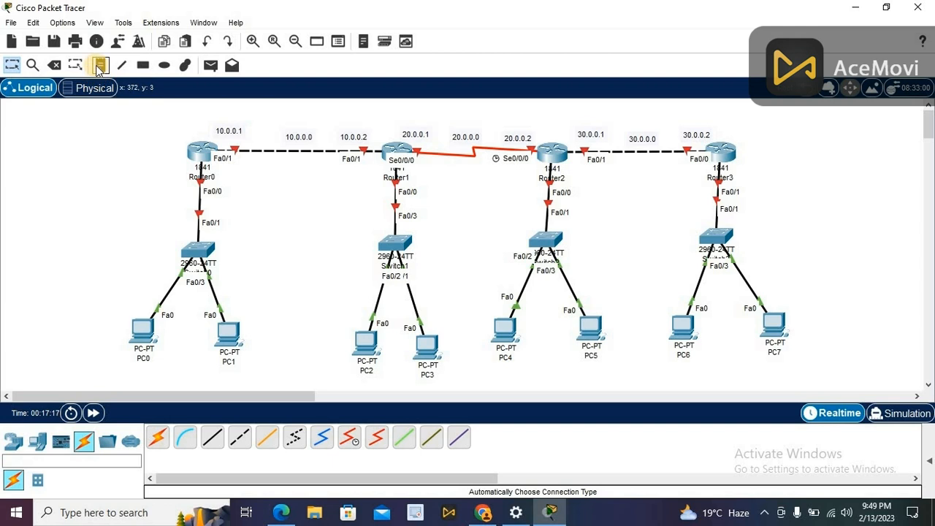
pyautogui.click(143, 184)
pyautogui.write('40')
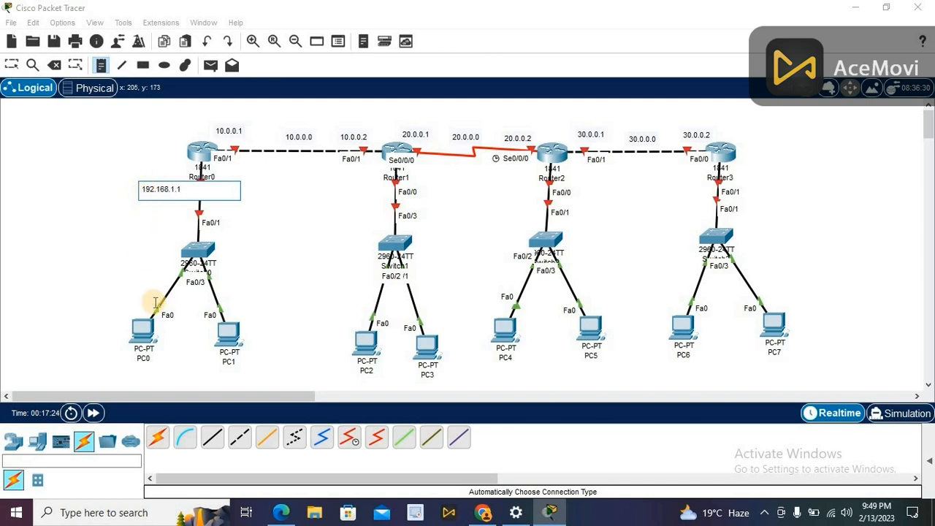
pyautogui.click(120, 351)
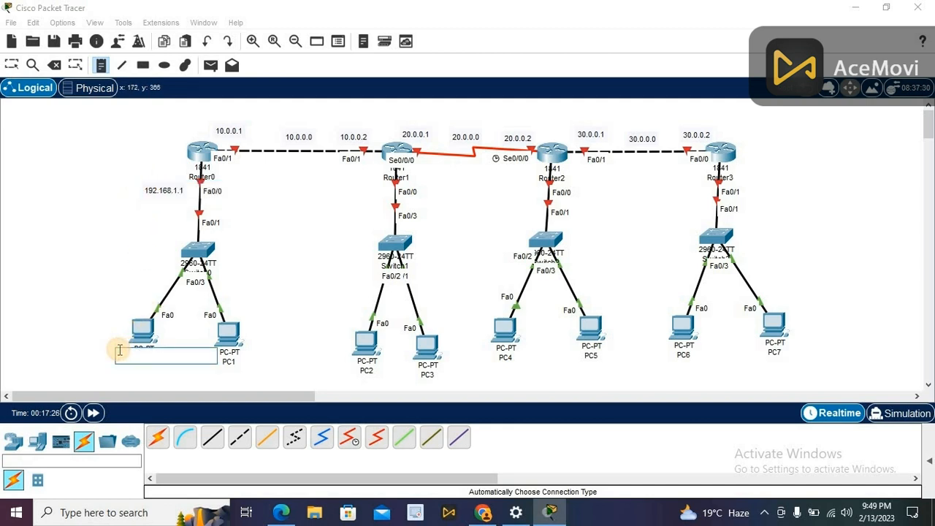
pyautogui.write('192.168.1.2')
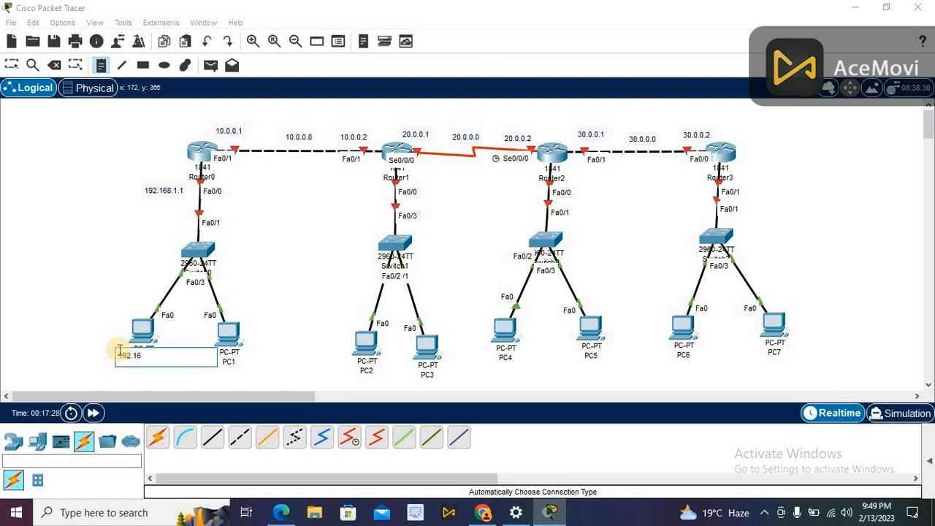
pyautogui.click(244, 369)
pyautogui.write('192.168.1.3')
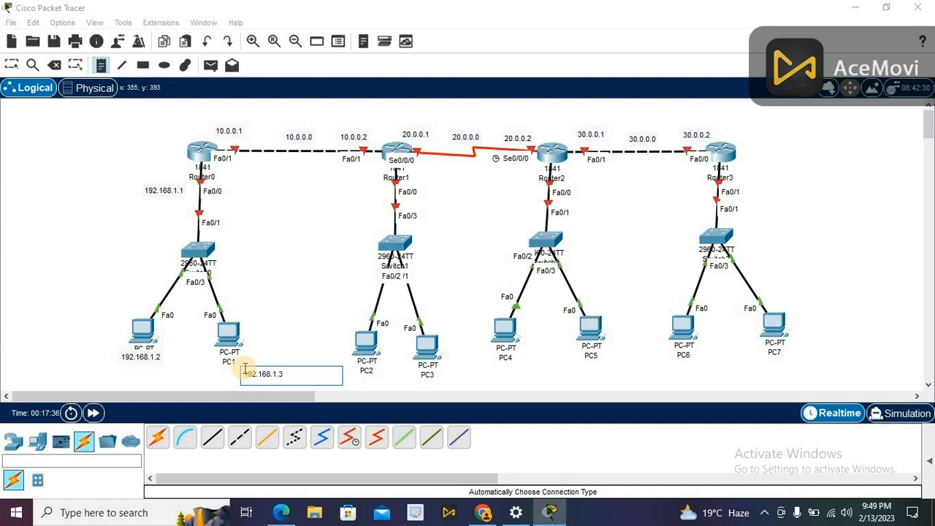
# Move the 192.168.1.2 label directly beneath PC0 and the 192.168.1.3 label directly beneath PC1
pyautogui.click(11, 65)
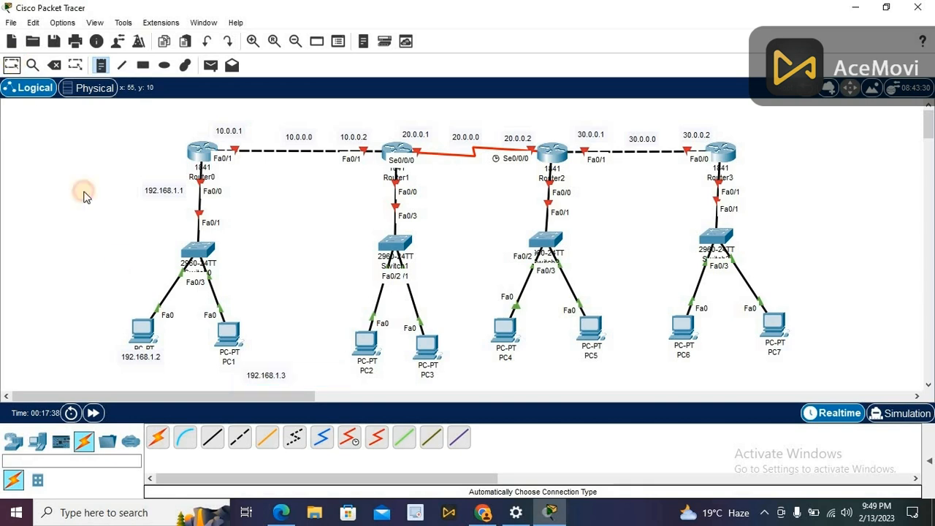
pyautogui.moveTo(140, 357); pyautogui.dragTo(135, 352)
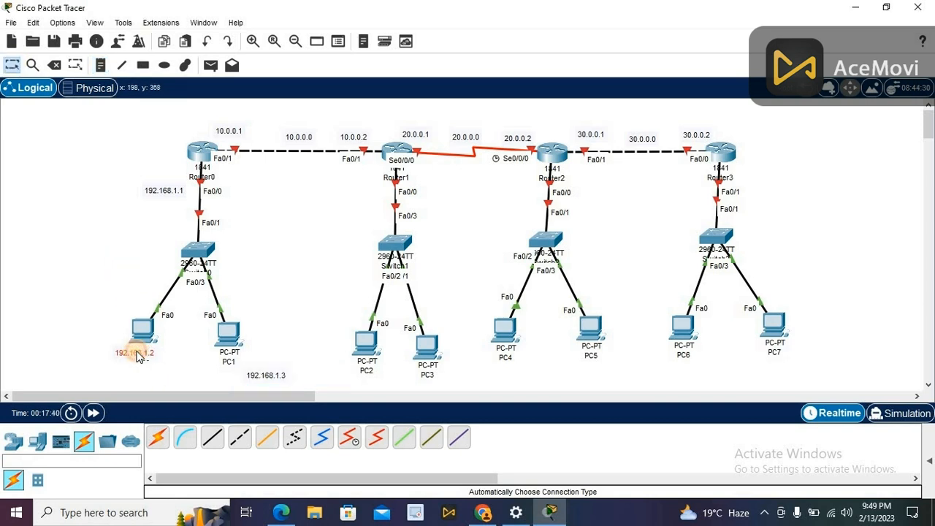
pyautogui.moveTo(265, 377); pyautogui.dragTo(227, 364)
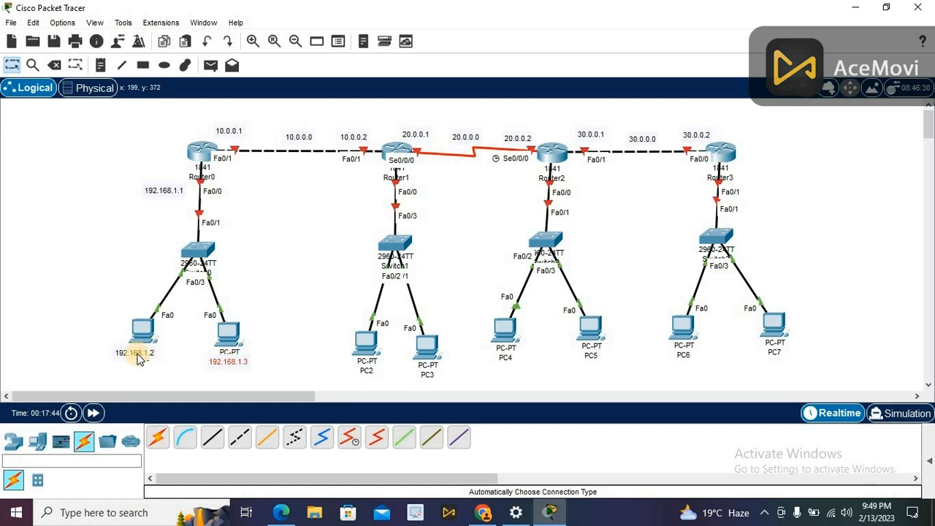
pyautogui.doubleClick(136, 357)
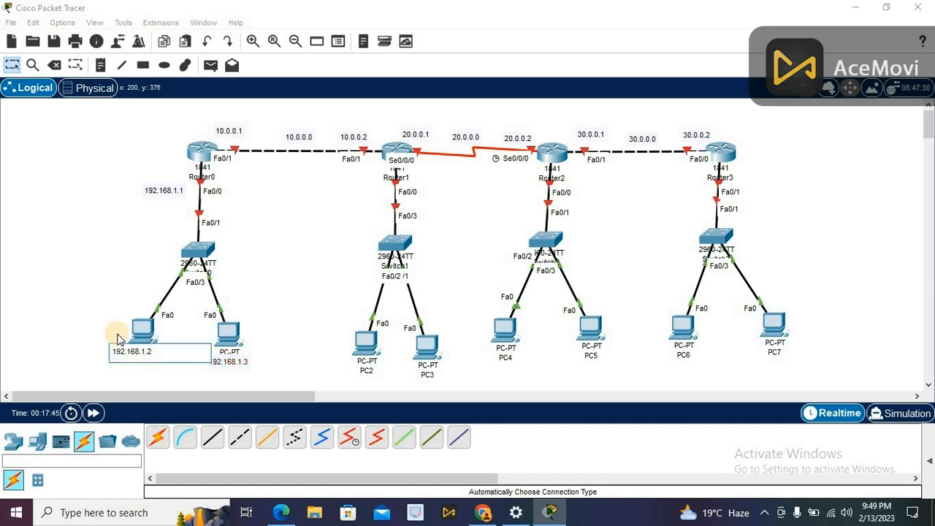
pyautogui.click(82, 302)
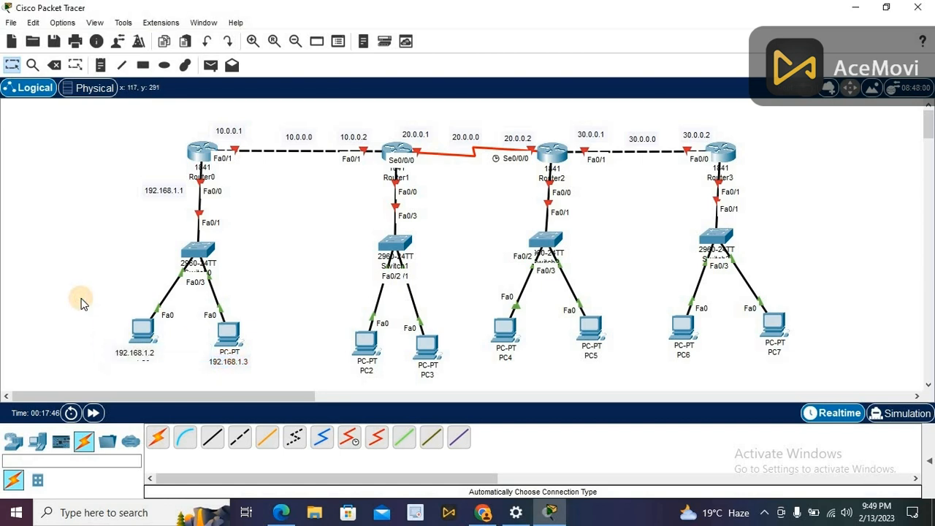
# Label Router1's LAN with 192.168.2.1 beside its Fa0/0 interface, 192.168.2.2 under PC2 and 192.168.2.3 near PC3
pyautogui.click(101, 67)
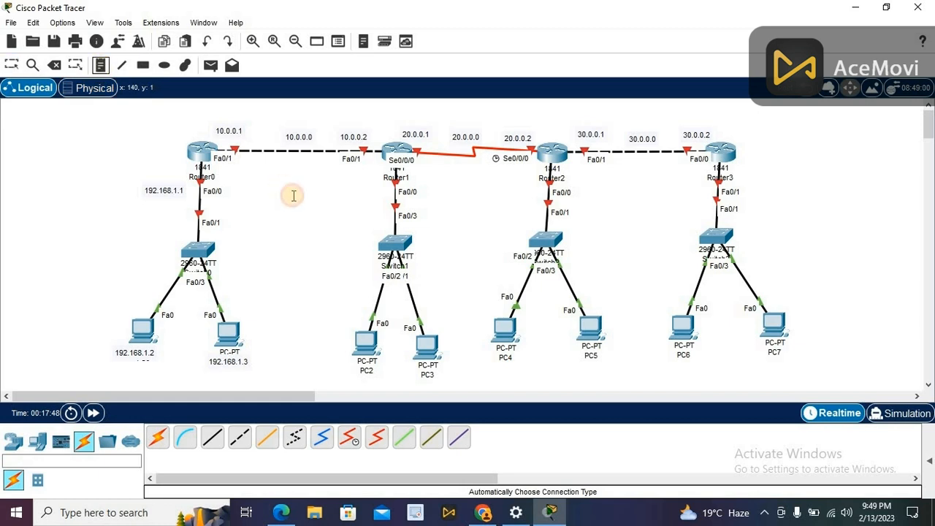
pyautogui.click(356, 182)
pyautogui.write('192.')
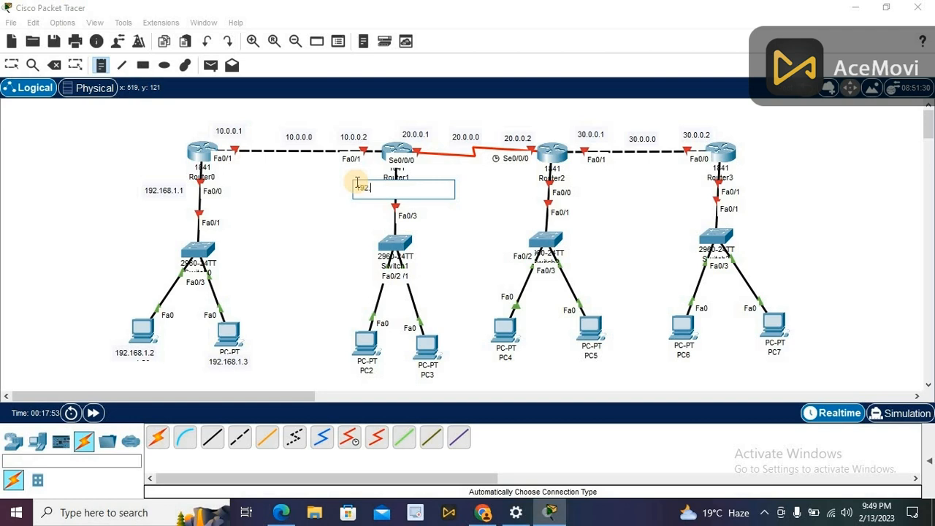
pyautogui.write('168.2.1')
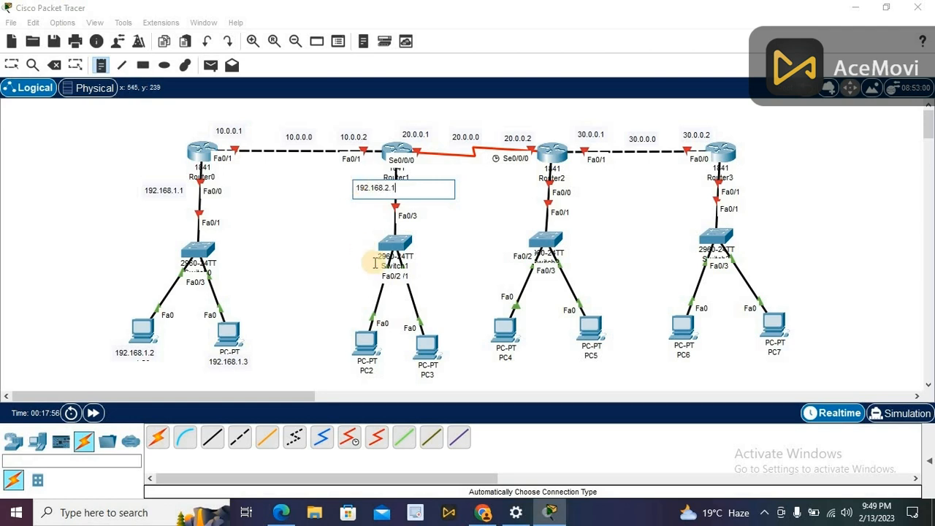
pyautogui.click(344, 365)
pyautogui.write('192.168.2.2')
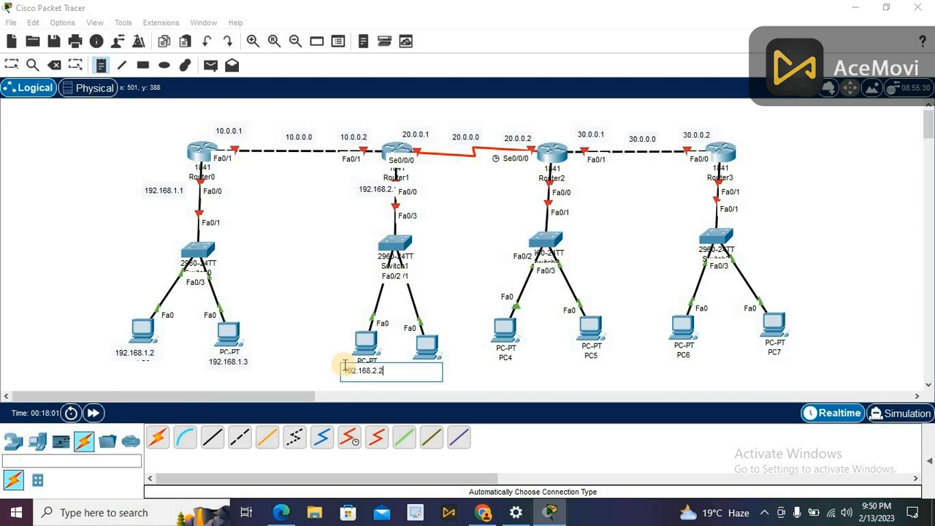
pyautogui.click(459, 371)
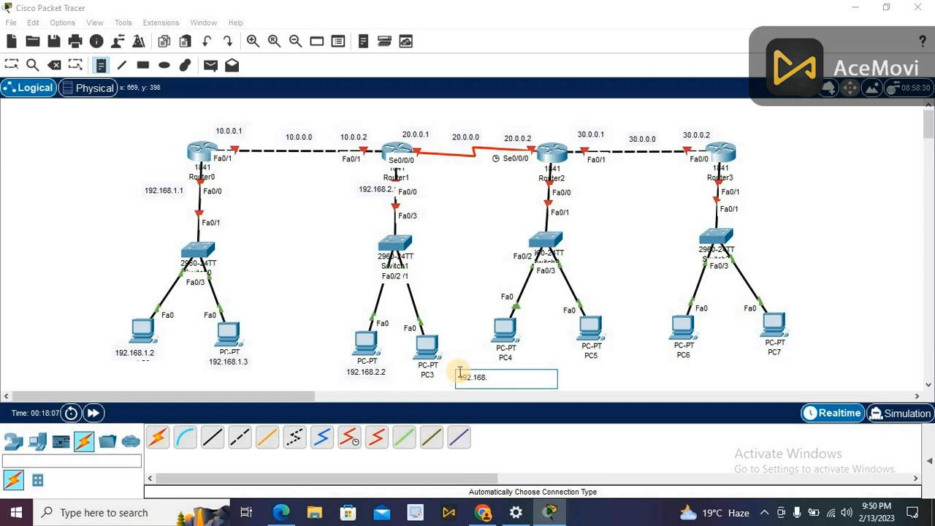
# Shift the 192.168.2.1 label clear of Router1's downlink, and place 192.168.2.2 beneath PC2 and 192.168.2.3 beneath PC3
pyautogui.click(10, 66)
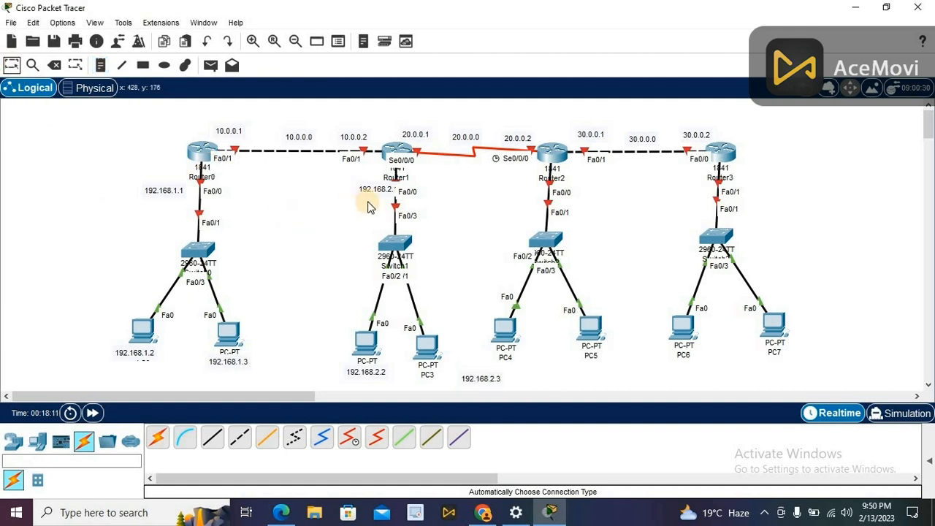
pyautogui.moveTo(382, 189); pyautogui.dragTo(363, 198)
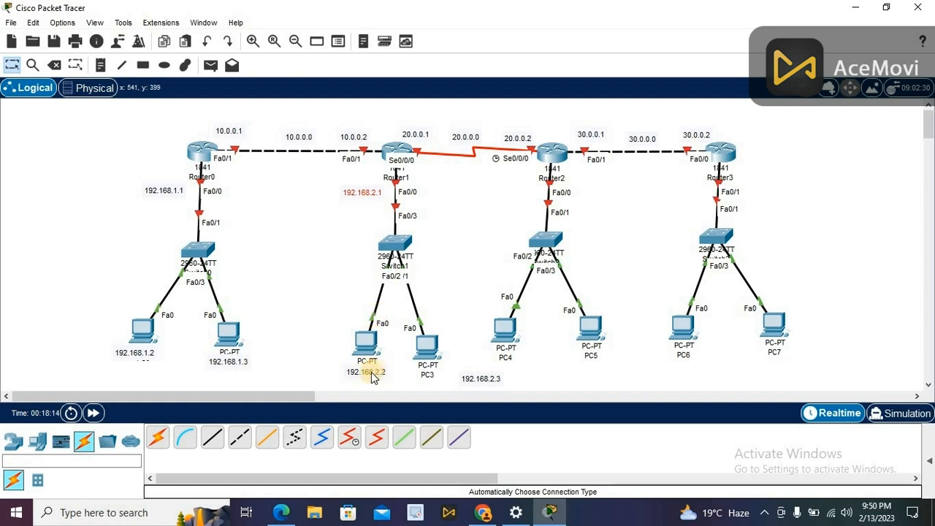
pyautogui.moveTo(367, 373)
pyautogui.mouseDown()
pyautogui.moveTo(361, 369)
pyautogui.moveTo(371, 374)
pyautogui.mouseUp()
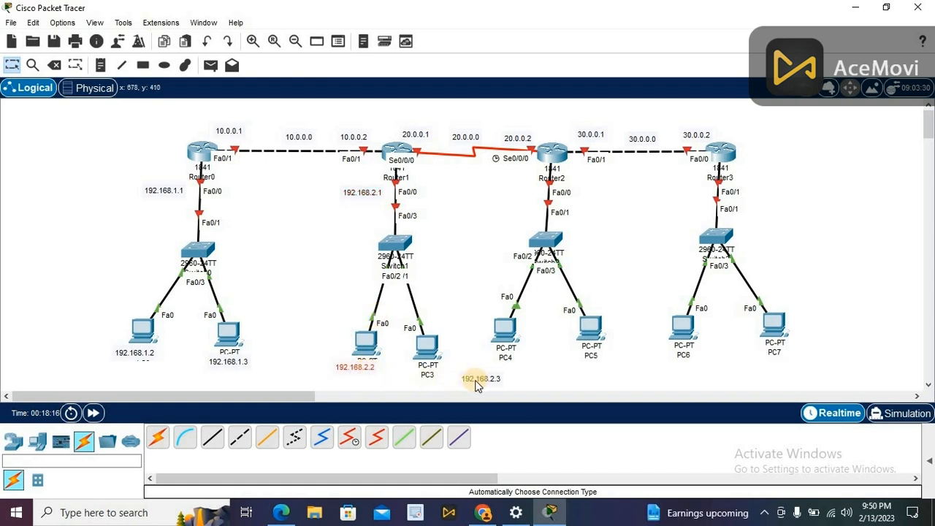
pyautogui.moveTo(480, 382); pyautogui.dragTo(429, 376)
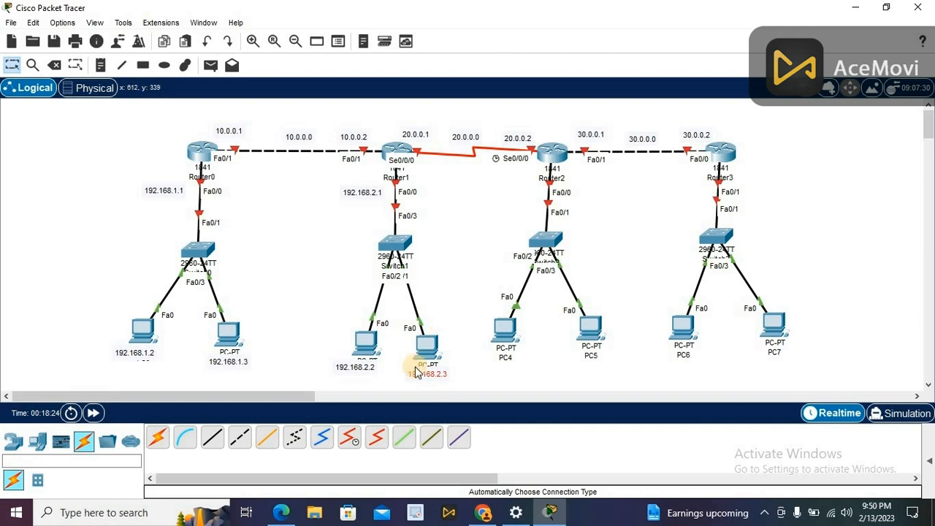
# Label Router2's LAN with 192.168.3.1 beside its Fa0/0 interface, 192.168.3.2 under PC4 and 192.168.3.3 near PC5
pyautogui.click(99, 65)
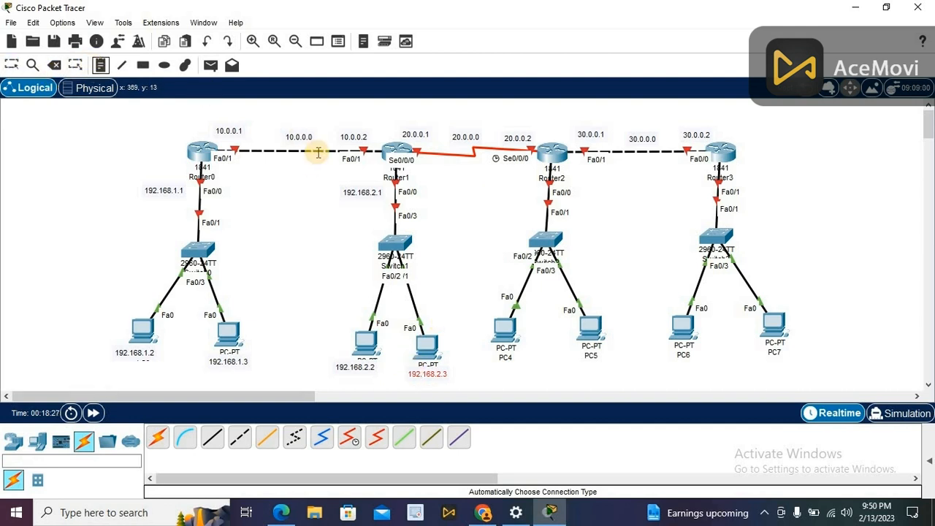
pyautogui.click(509, 188)
pyautogui.write('192')
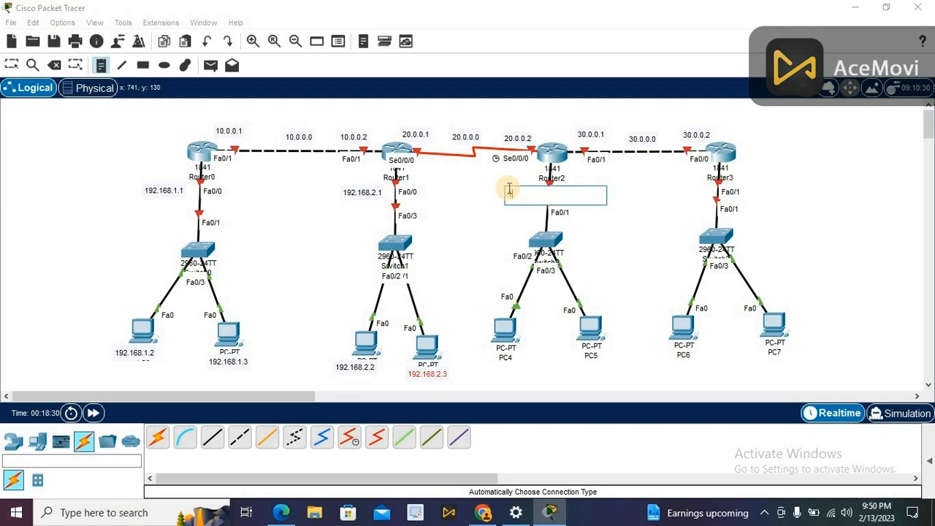
pyautogui.write('.16')
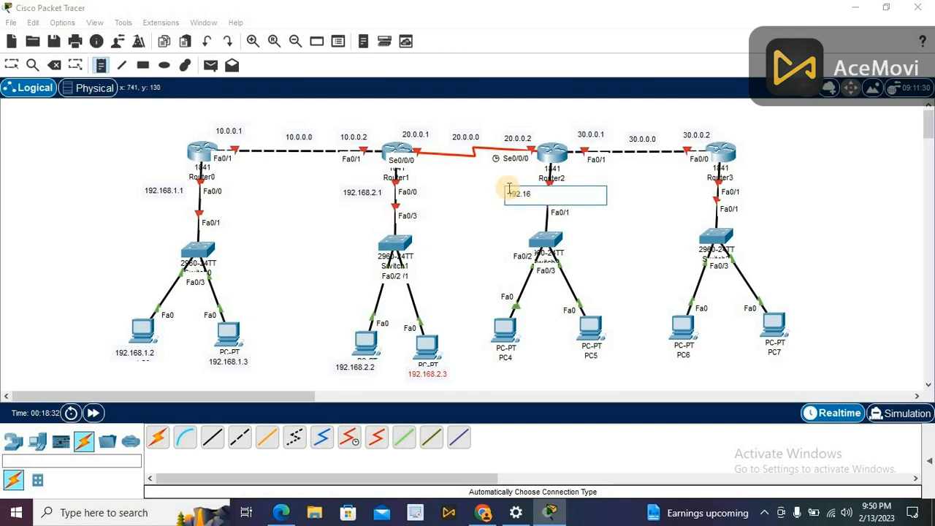
pyautogui.write('8.3.1')
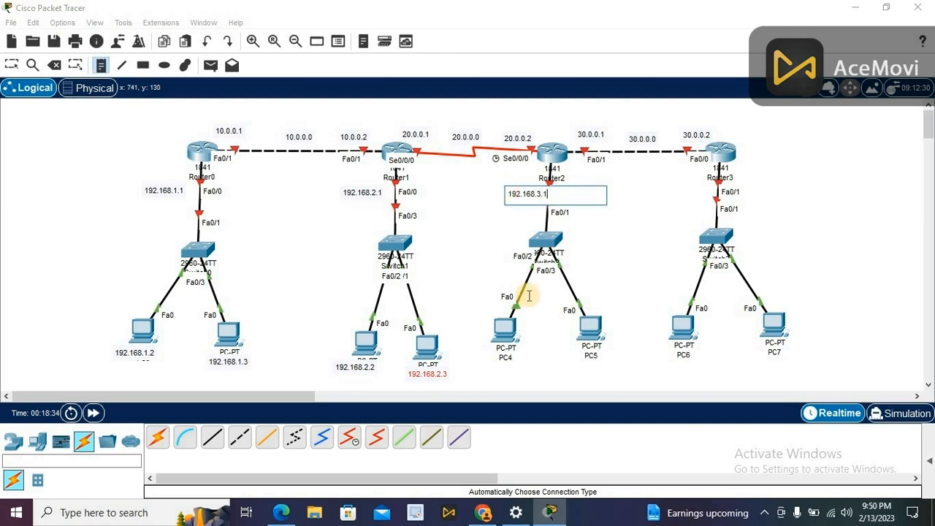
pyautogui.click(485, 358)
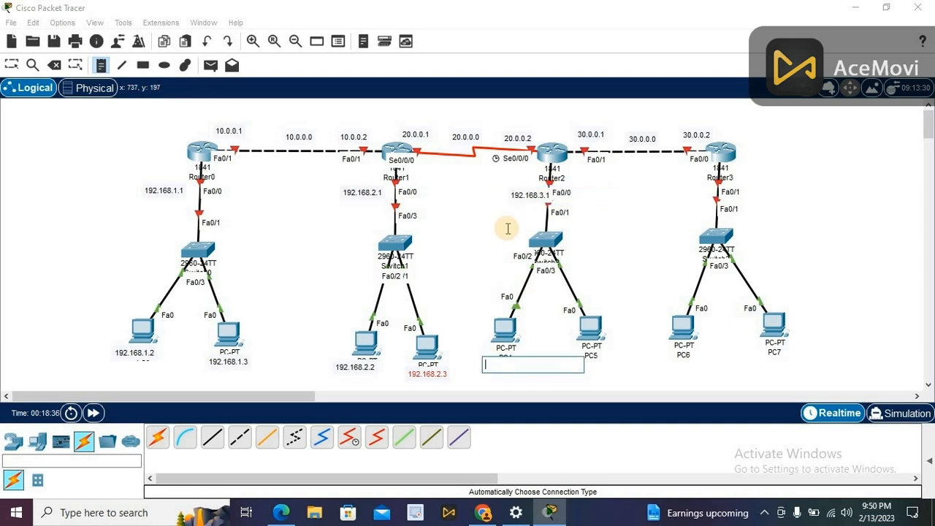
pyautogui.write('192.168.3.2')
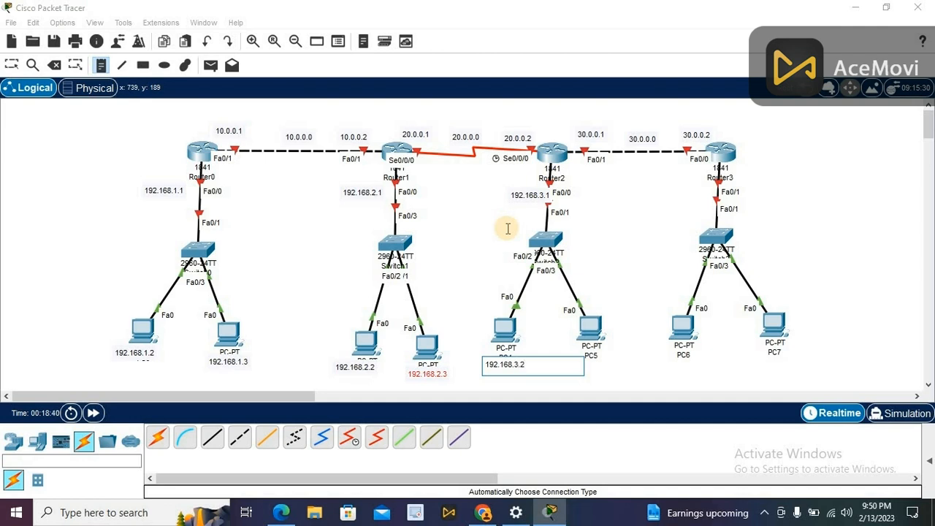
pyautogui.click(597, 377)
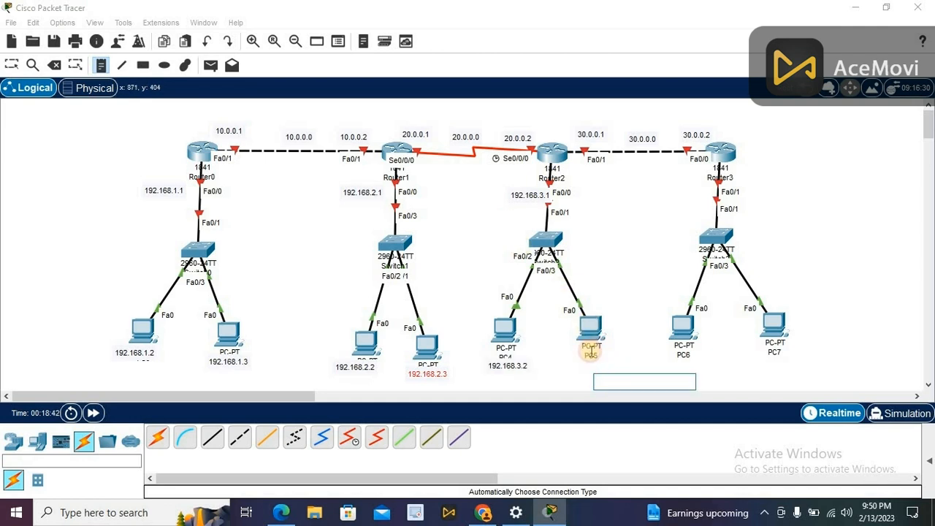
pyautogui.write('192.168.3.3')
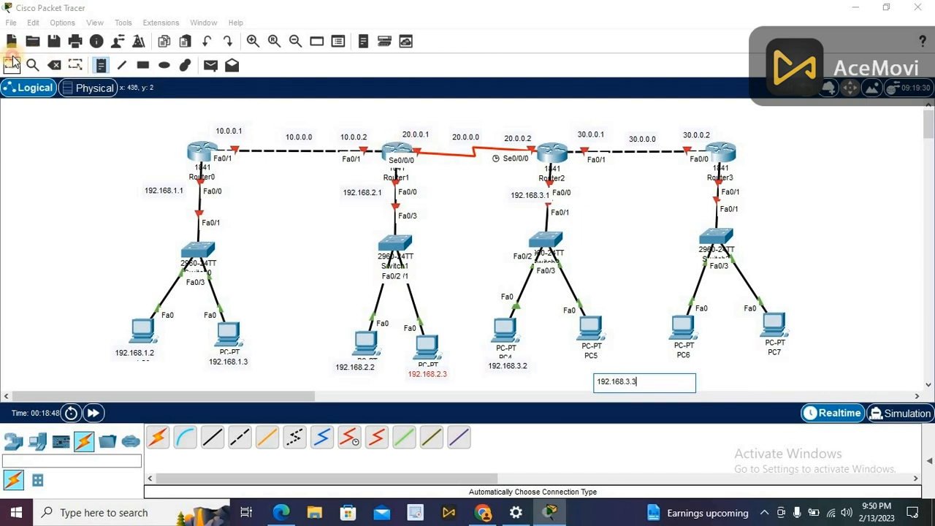
# Shift the 192.168.3.1 label clear of Router2's downlink, and place 192.168.3.2 beneath PC4 and 192.168.3.3 beneath PC5
pyautogui.click(12, 63)
pyautogui.click(511, 193)
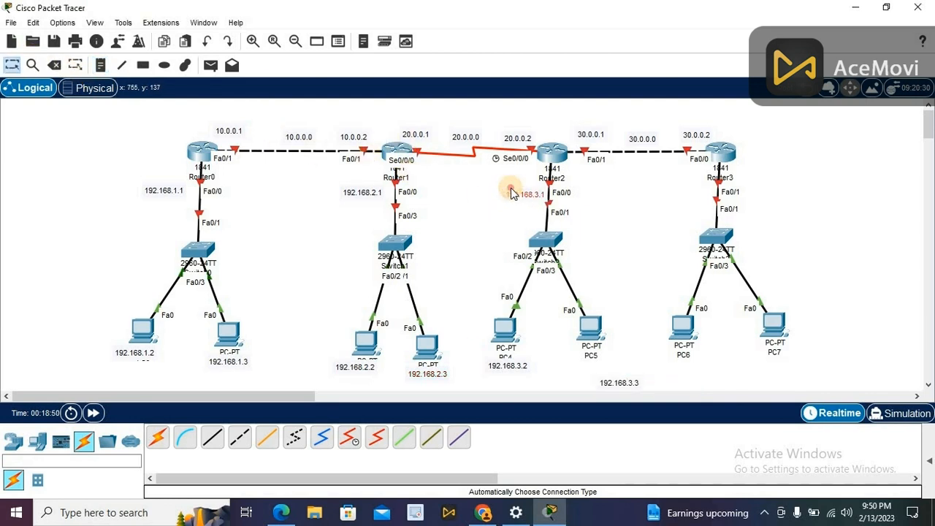
pyautogui.moveTo(511, 192); pyautogui.dragTo(504, 188)
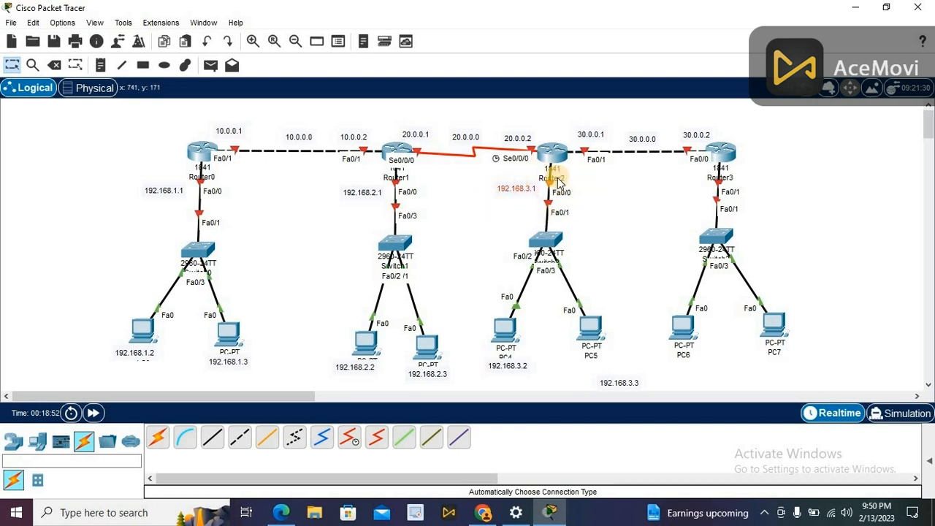
pyautogui.moveTo(513, 366); pyautogui.dragTo(509, 360)
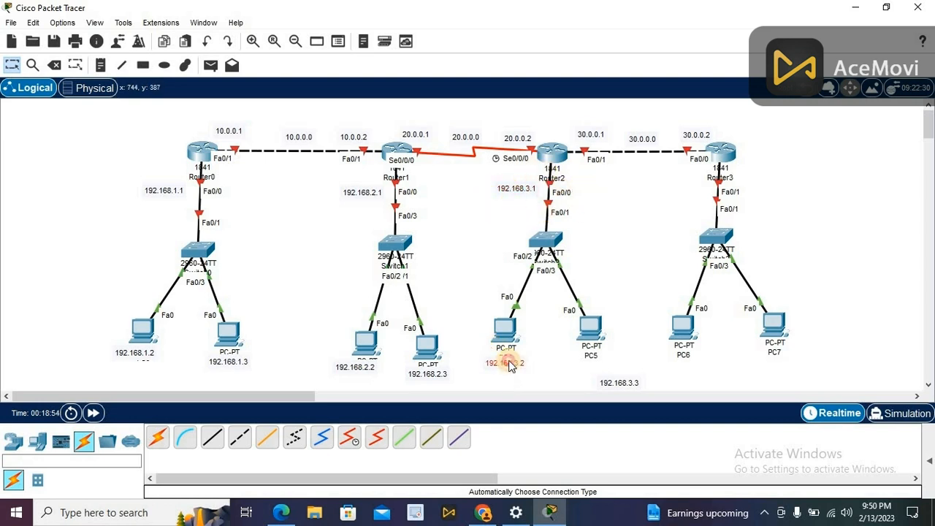
pyautogui.moveTo(622, 388); pyautogui.dragTo(592, 364)
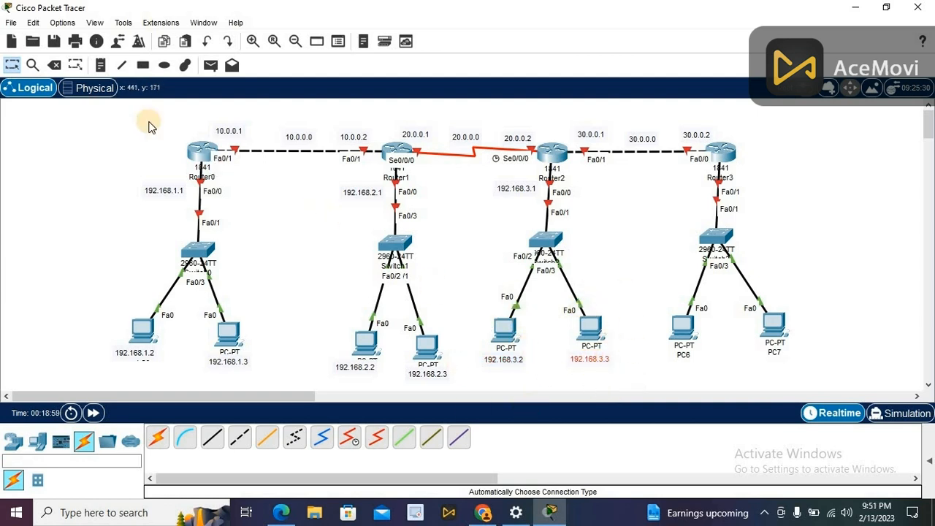
# Label Router3's LAN with 192.168.4.1 beside its Fa0/1 interface, 192.168.4.2 under PC6 and 192.168.4.3 near PC7
pyautogui.click(103, 65)
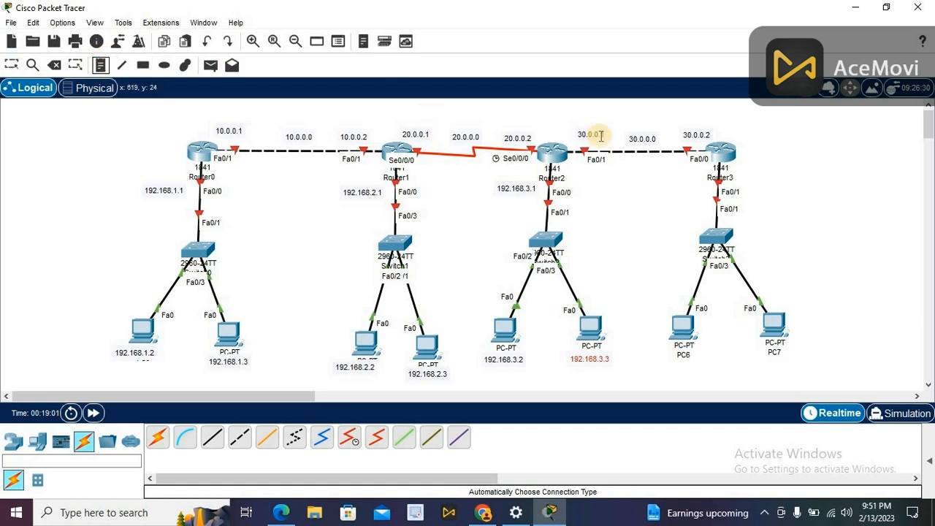
pyautogui.click(675, 192)
pyautogui.write('192.')
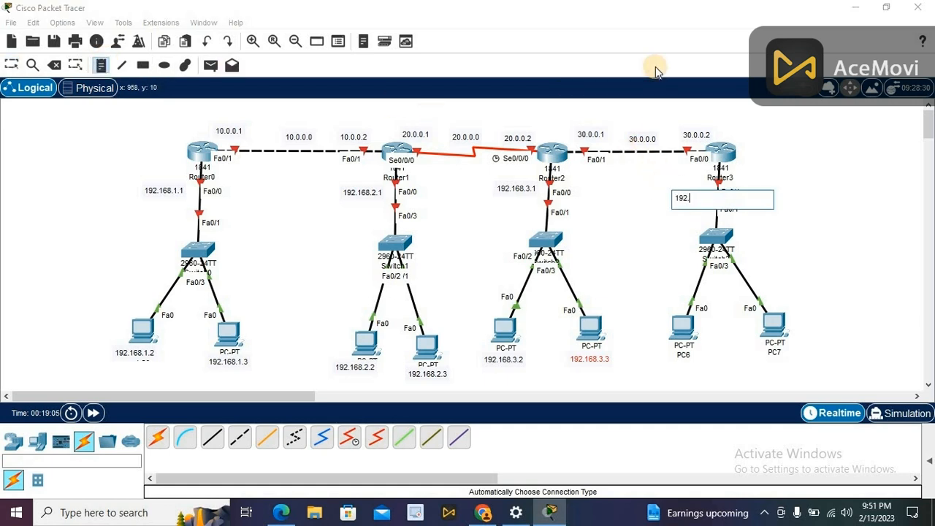
pyautogui.write('168.4.1')
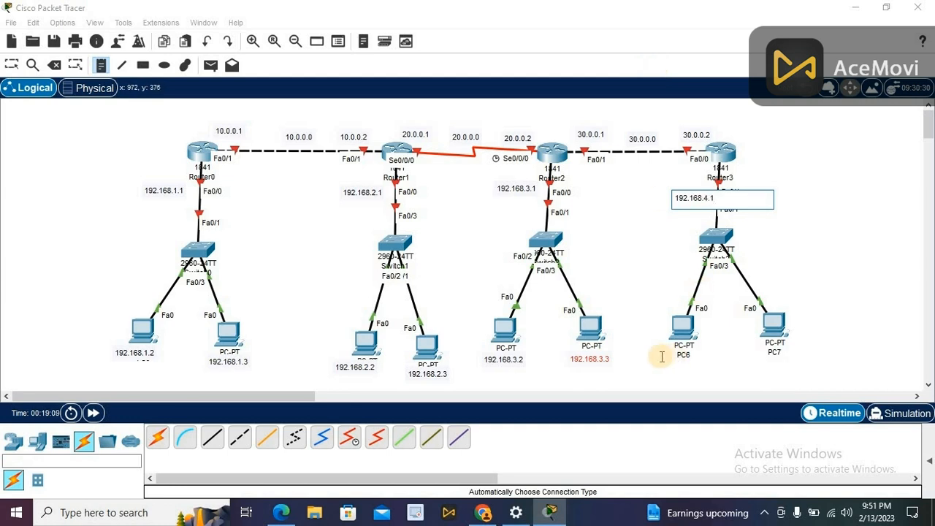
pyautogui.click(661, 357)
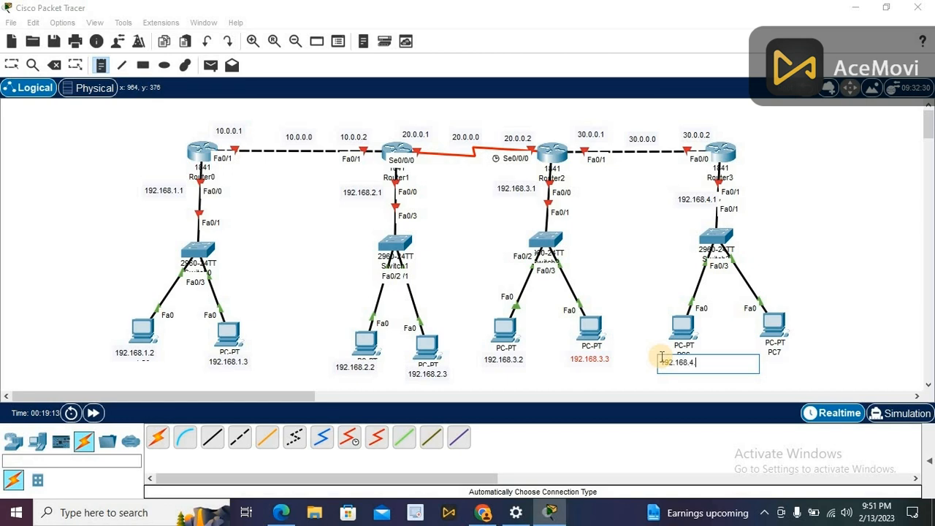
pyautogui.click(774, 363)
pyautogui.write('192.168.4.3')
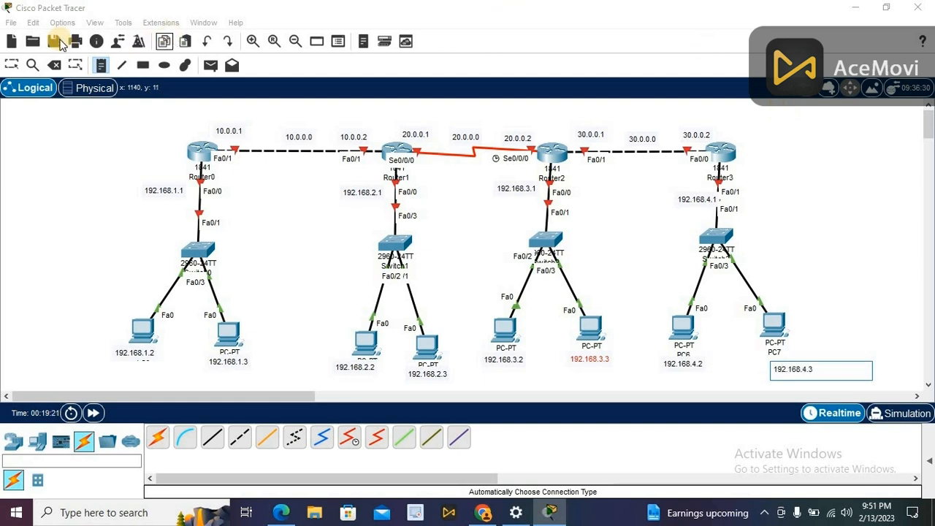
pyautogui.click(16, 66)
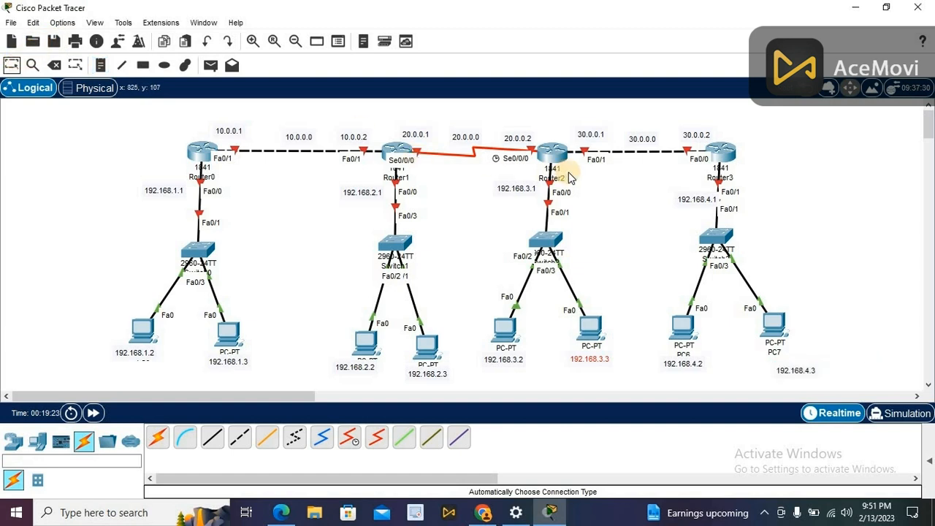
# Shift the 192.168.4.1 label clear of Router3's downlink, align 192.168.4.2 and 192.168.4.3 beneath PC6 and PC7, and lower Router3's switch slightly
pyautogui.moveTo(699, 207); pyautogui.dragTo(686, 198)
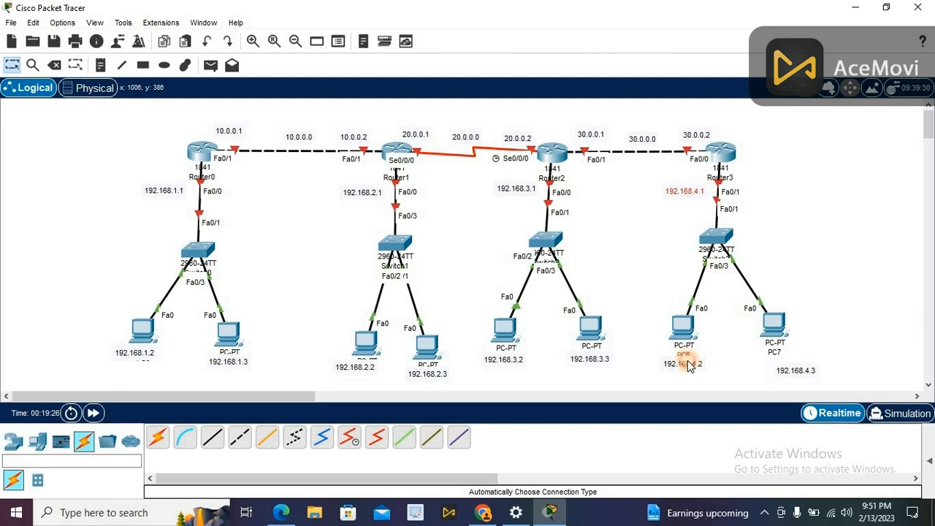
pyautogui.moveTo(697, 361); pyautogui.dragTo(695, 356)
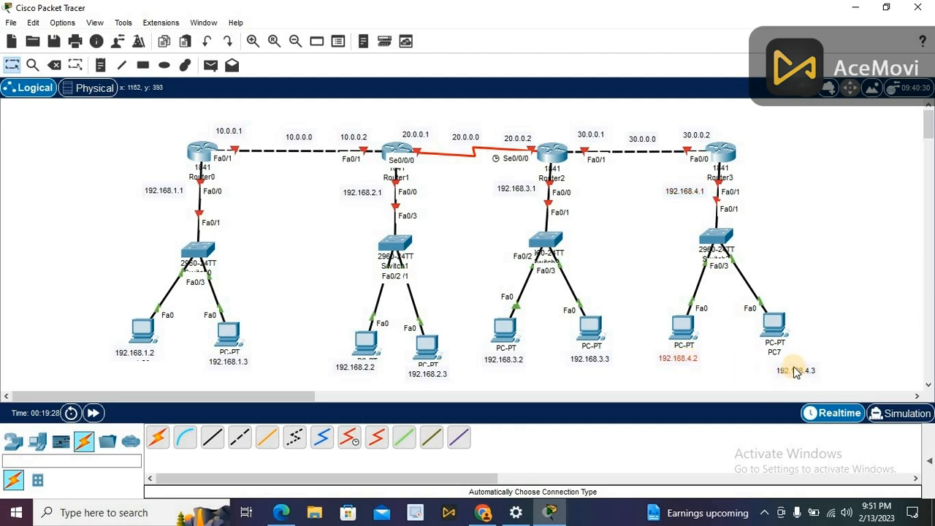
pyautogui.moveTo(800, 376); pyautogui.dragTo(779, 368)
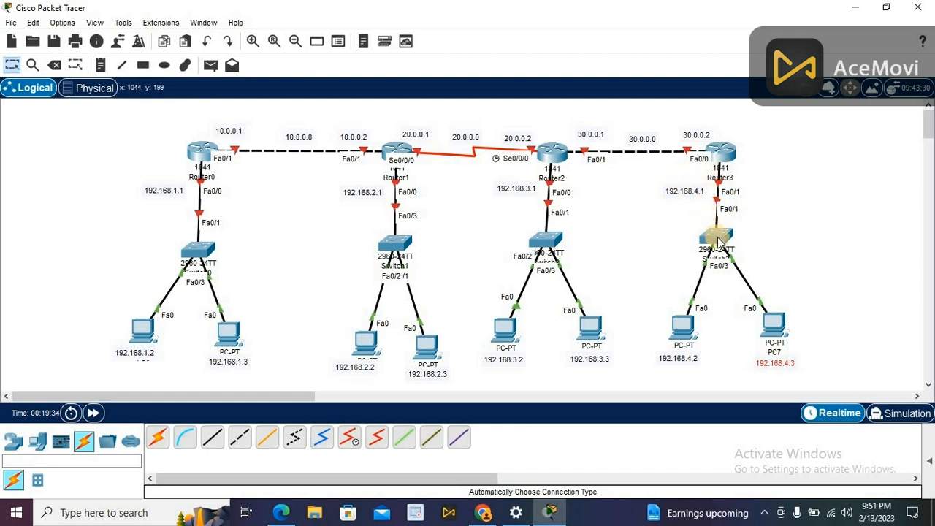
pyautogui.moveTo(714, 238); pyautogui.dragTo(719, 250)
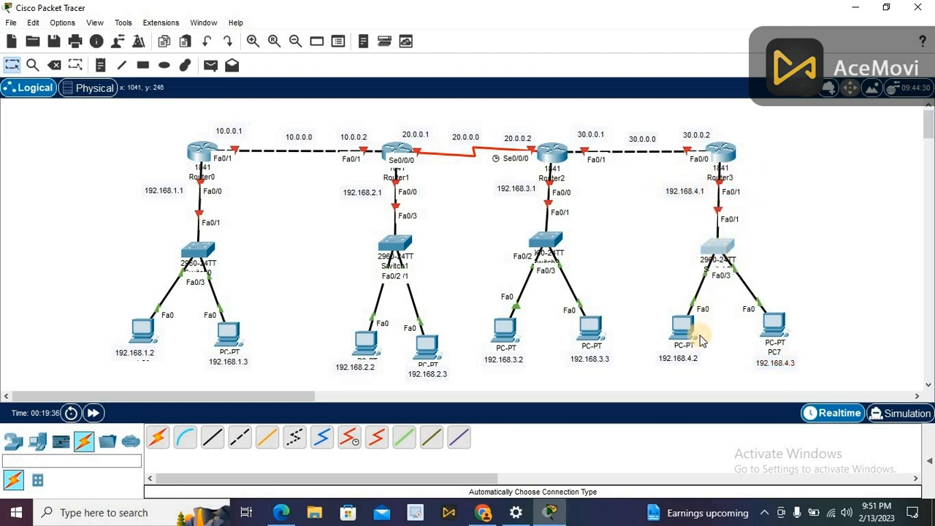
# Give PC0 the static IPv4 address 192.168.1.2, subnet mask 255.255.255.0 and default gateway 192.168.1.1, and close its window
pyautogui.click(144, 333)
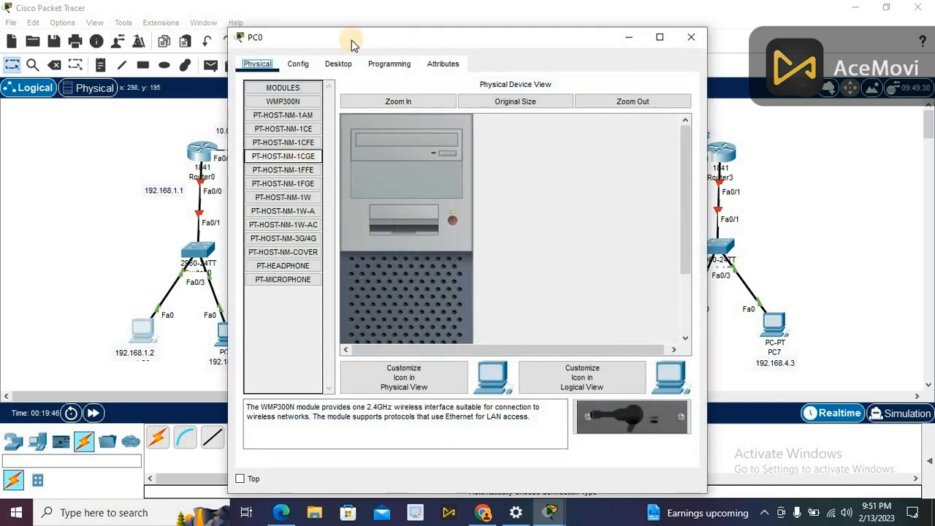
pyautogui.click(348, 65)
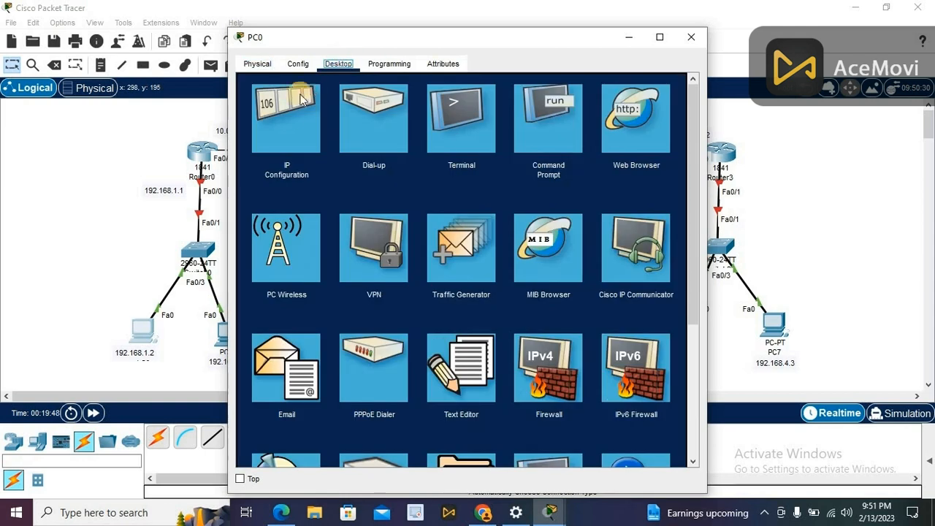
pyautogui.click(290, 113)
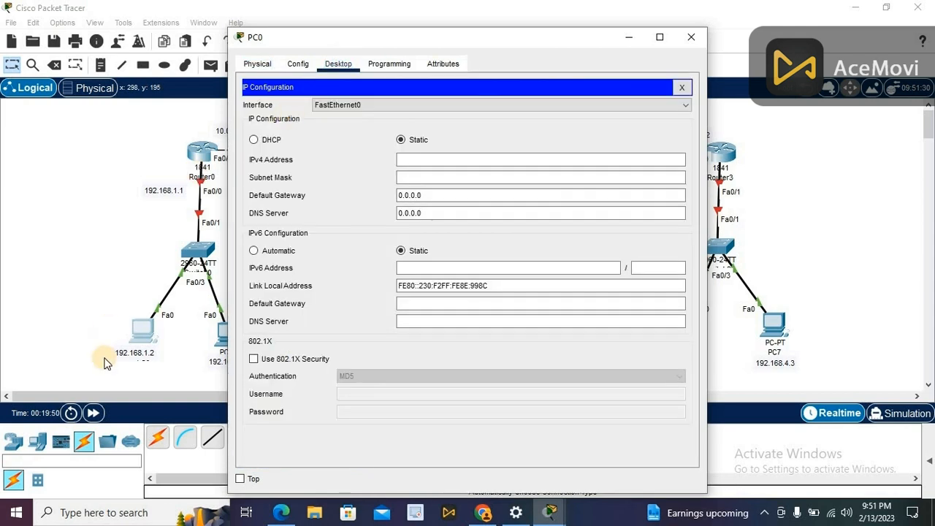
pyautogui.click(470, 156)
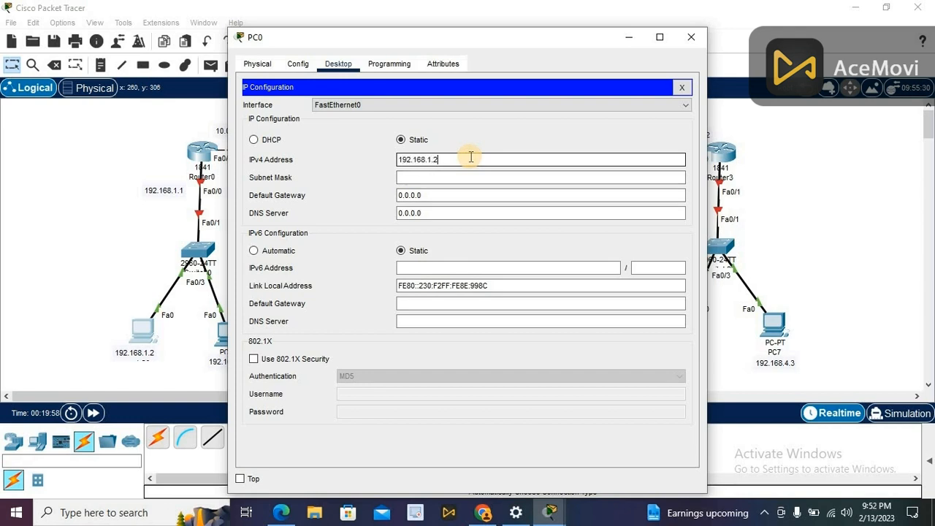
pyautogui.press('Tab')
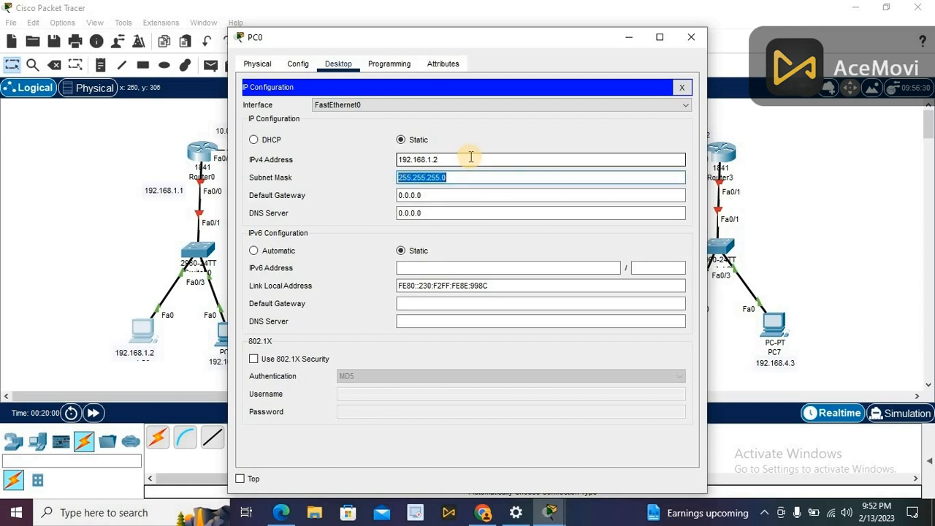
pyautogui.press('Tab')
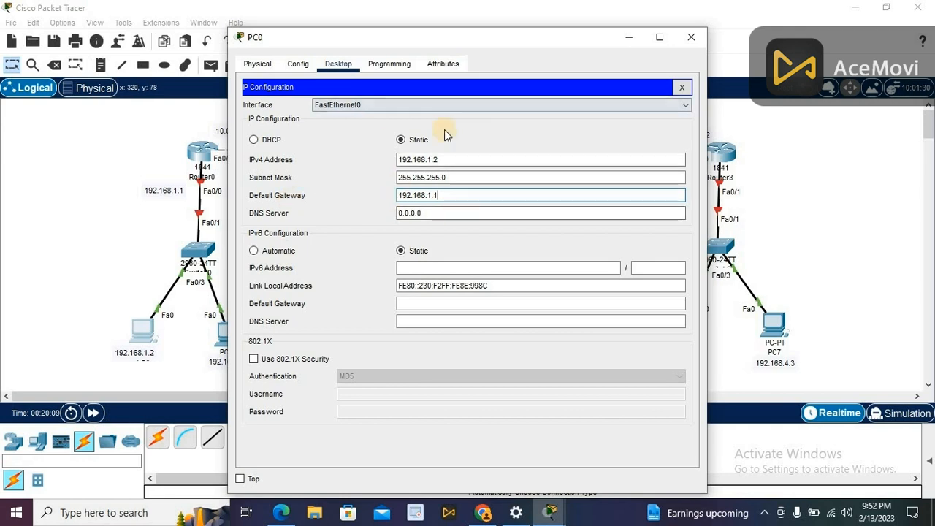
pyautogui.click(684, 88)
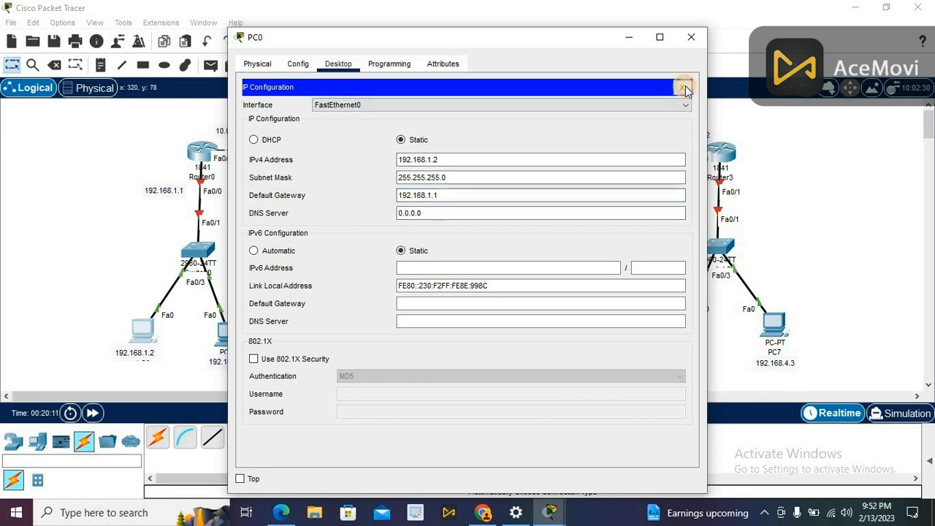
pyautogui.click(691, 37)
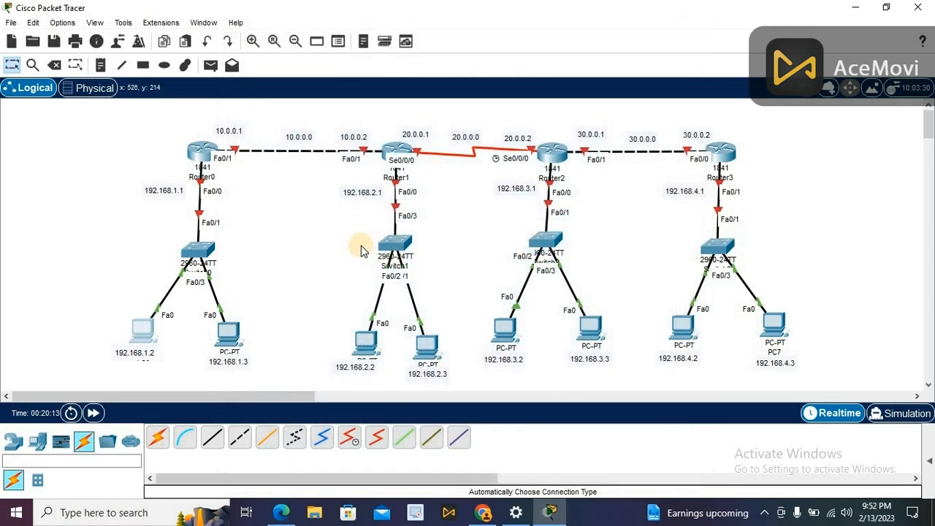
# Give PC1 the static IPv4 address 192.168.1.3, subnet mask 255.255.255.0 and default gateway 192.168.1.1, and close its window
pyautogui.click(235, 340)
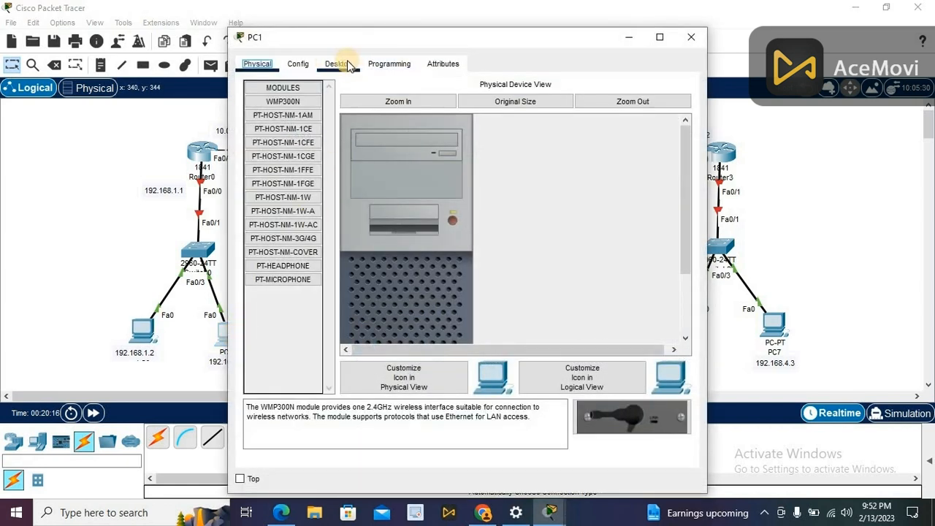
pyautogui.click(348, 64)
pyautogui.moveTo(393, 38); pyautogui.dragTo(516, 22)
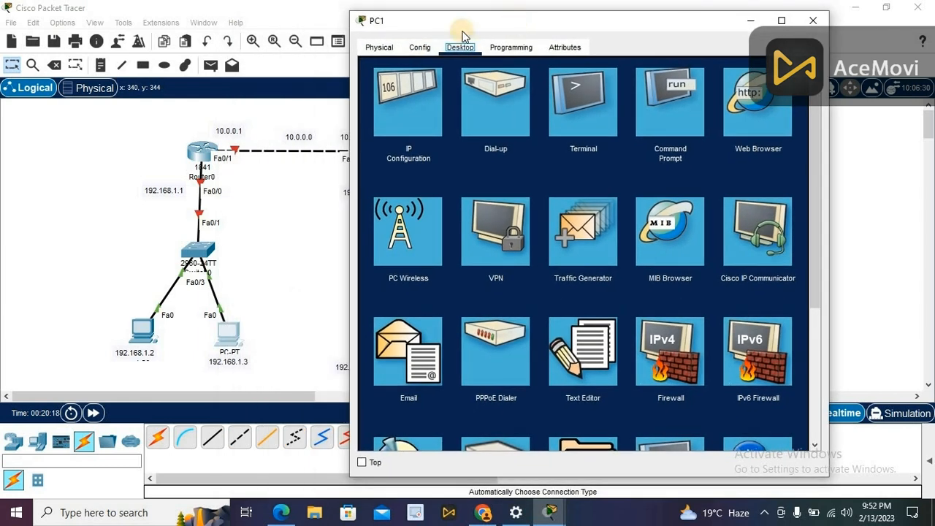
pyautogui.click(392, 139)
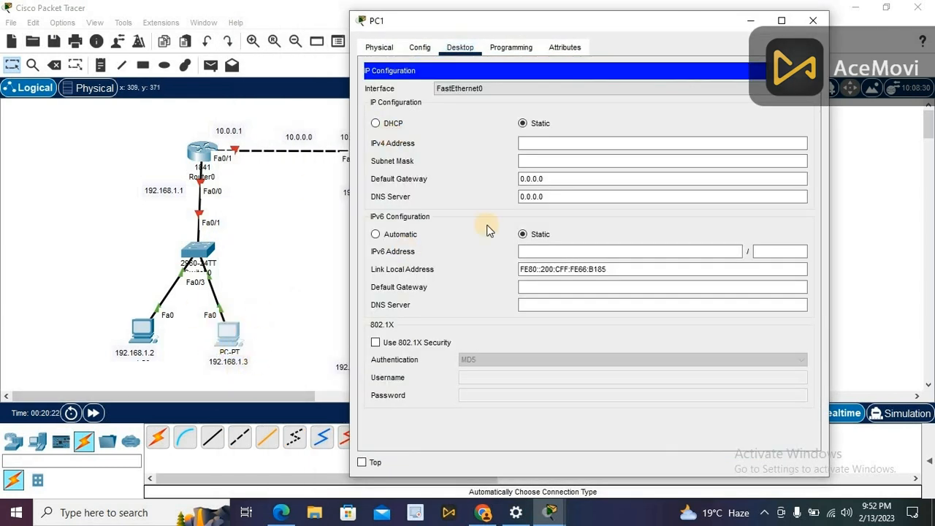
pyautogui.click(599, 140)
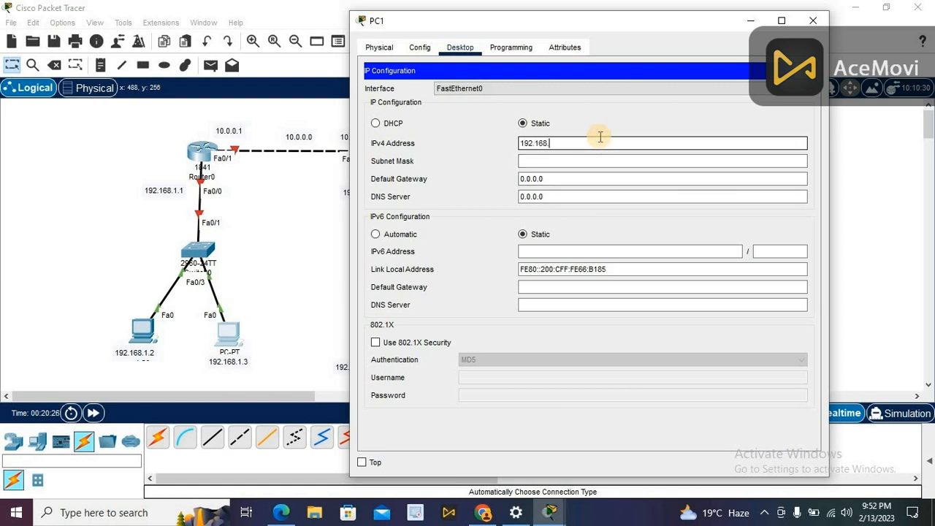
pyautogui.write('192.168.1.3')
pyautogui.press('Tab')
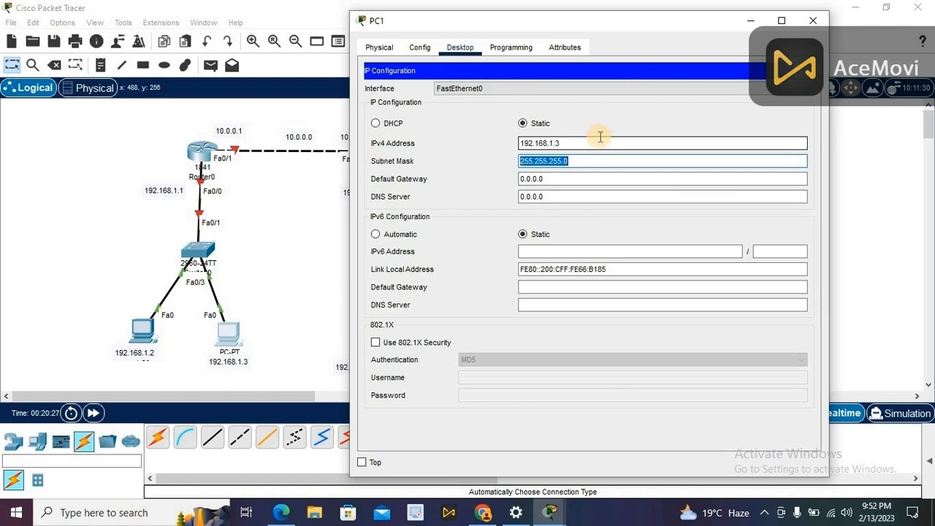
pyautogui.press('Tab')
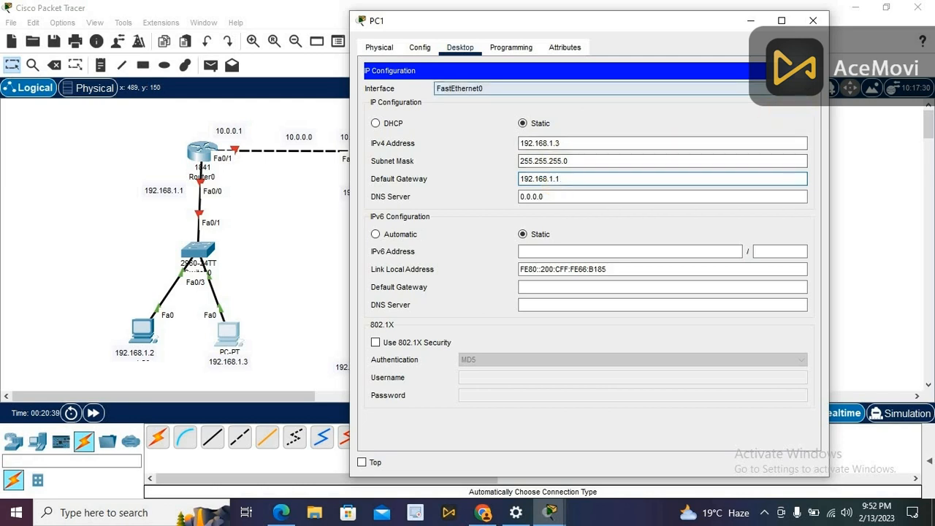
pyautogui.click(803, 70)
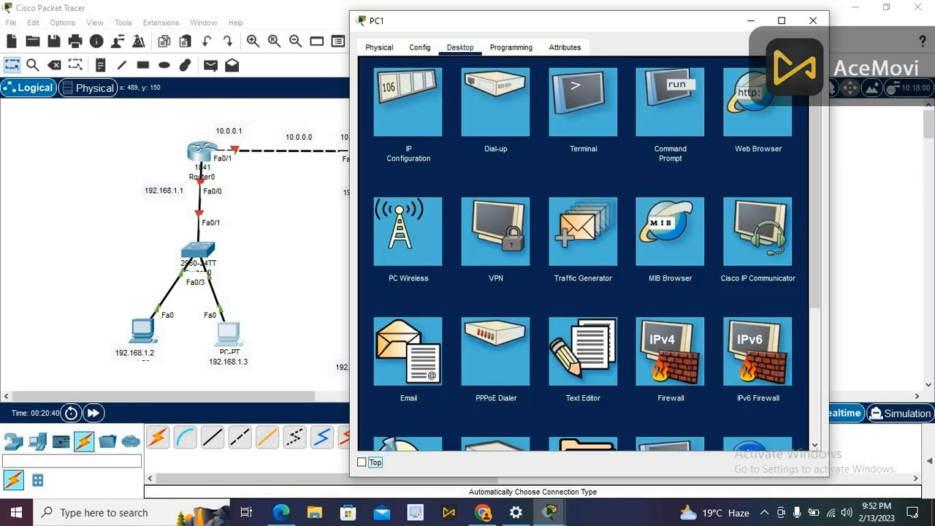
pyautogui.click(813, 21)
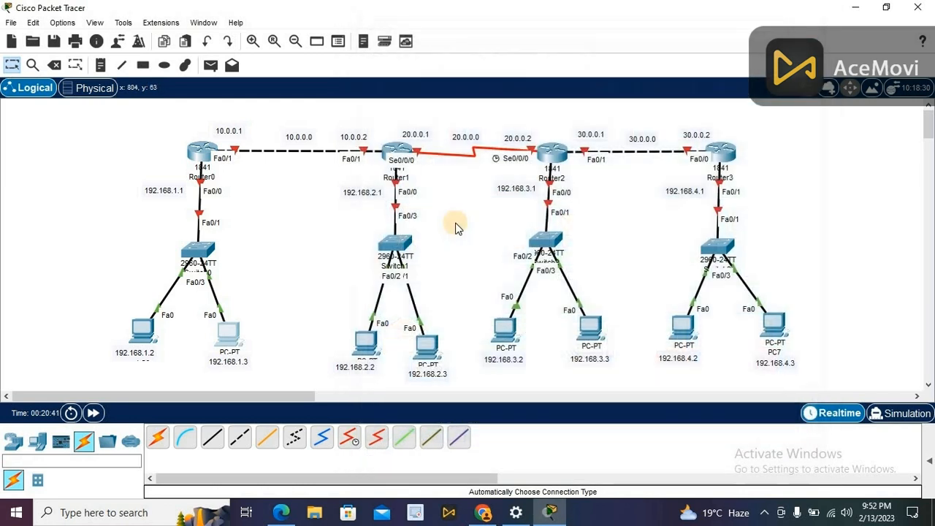
# Give PC2 the static IPv4 address 192.168.2.2, subnet mask 255.255.255.0 and default gateway 192.168.2.1, and close its window
pyautogui.click(360, 340)
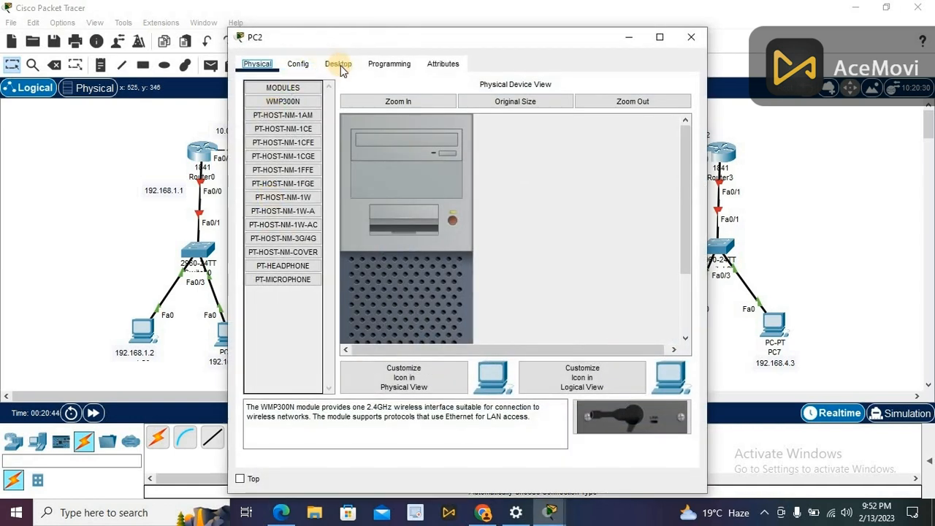
pyautogui.click(338, 65)
pyautogui.click(288, 124)
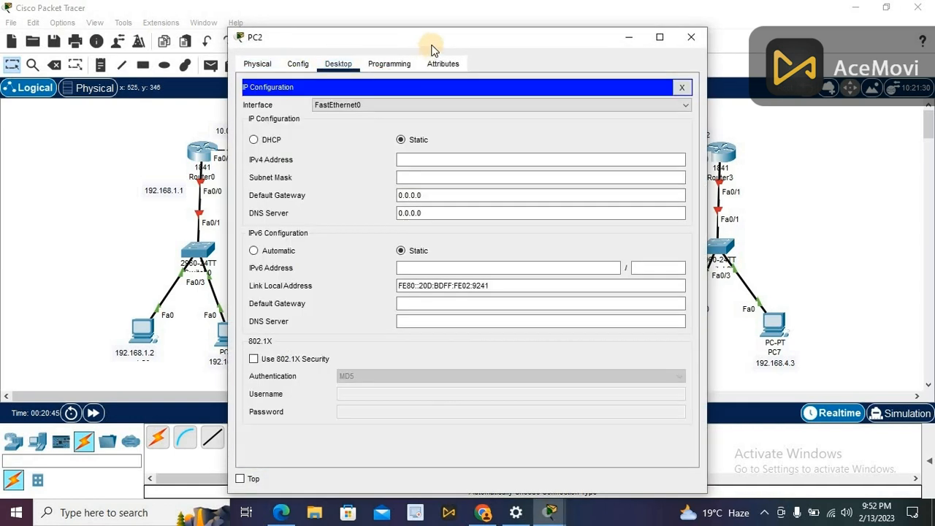
pyautogui.moveTo(425, 35); pyautogui.dragTo(645, 35)
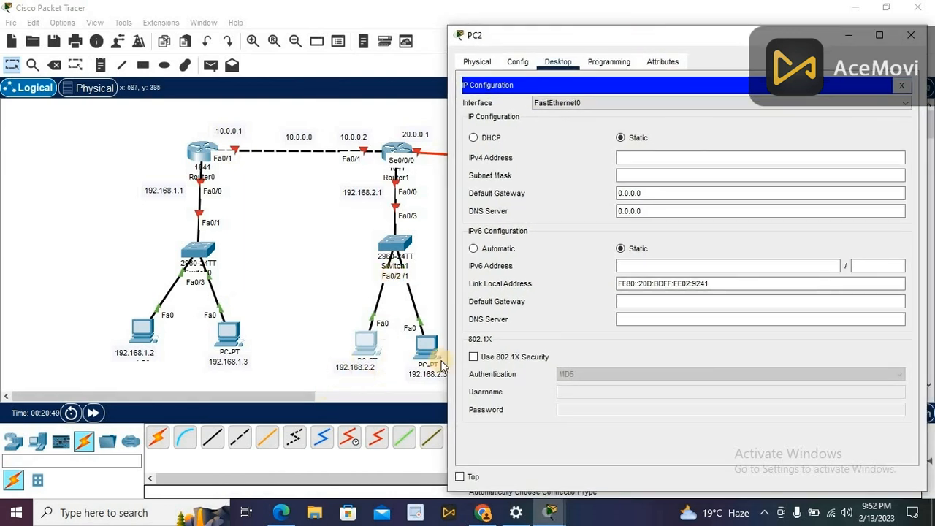
pyautogui.click(662, 153)
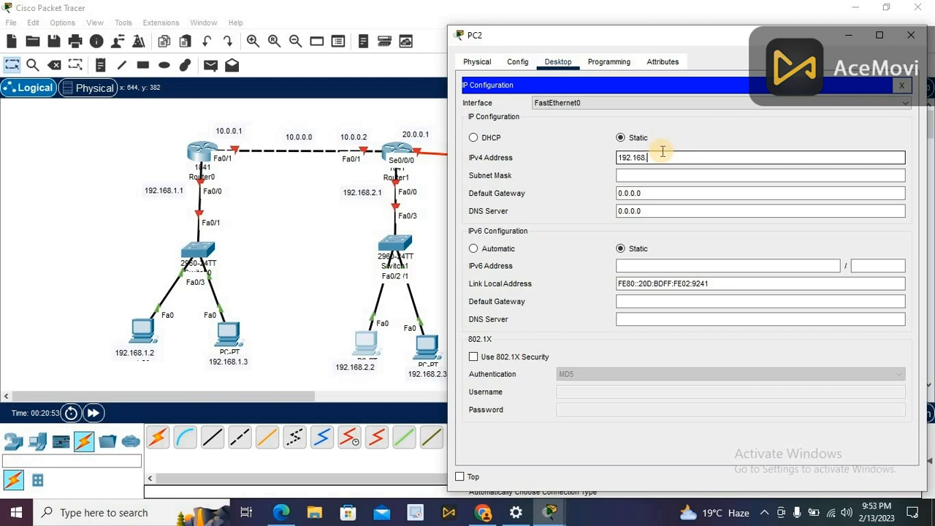
pyautogui.write('192.168.2.2')
pyautogui.press('Tab')
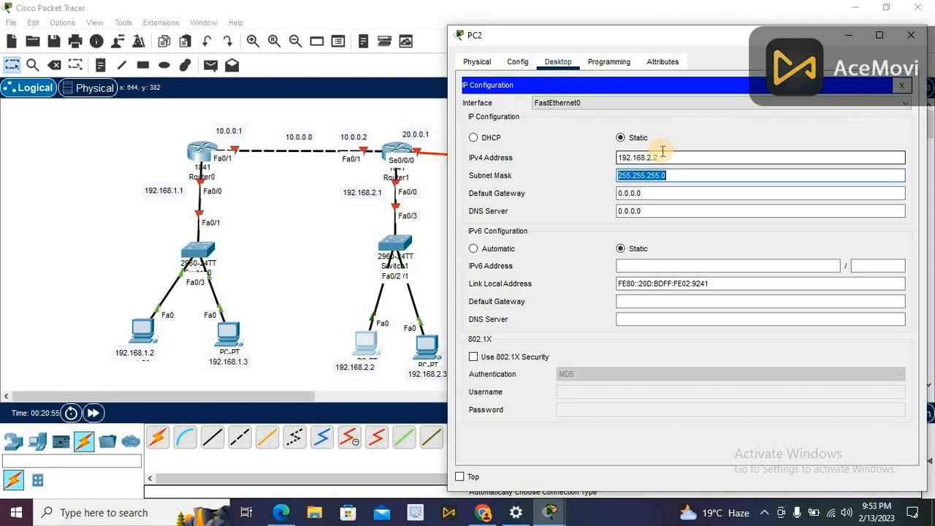
pyautogui.press('Tab')
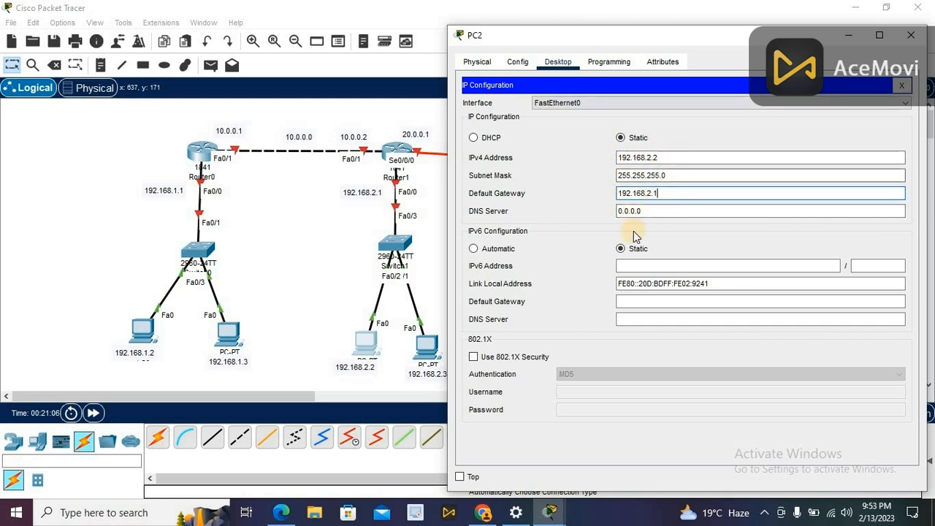
pyautogui.click(901, 86)
pyautogui.click(914, 36)
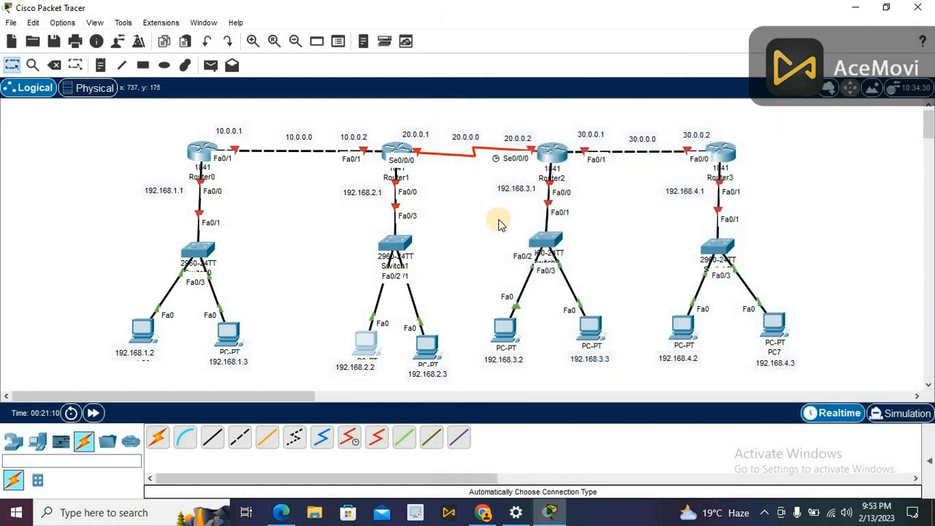
# Give PC3 the static IPv4 address 192.168.2.3, subnet mask 255.255.255.0 and default gateway 192.168.2.1, and close its window
pyautogui.click(425, 349)
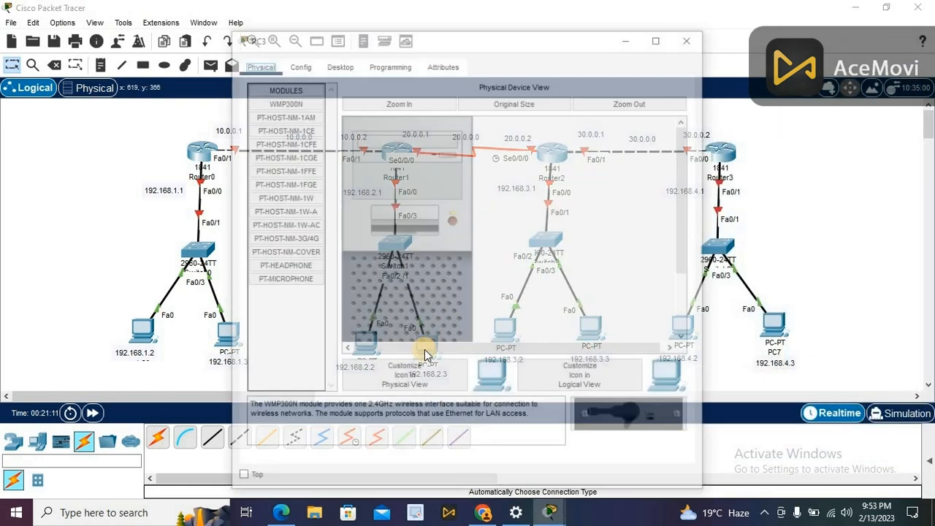
pyautogui.click(337, 61)
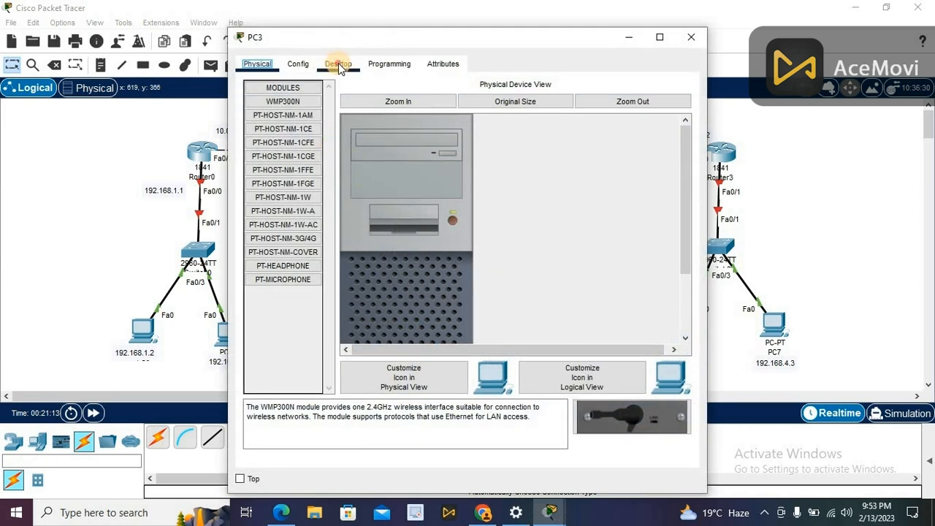
pyautogui.click(287, 109)
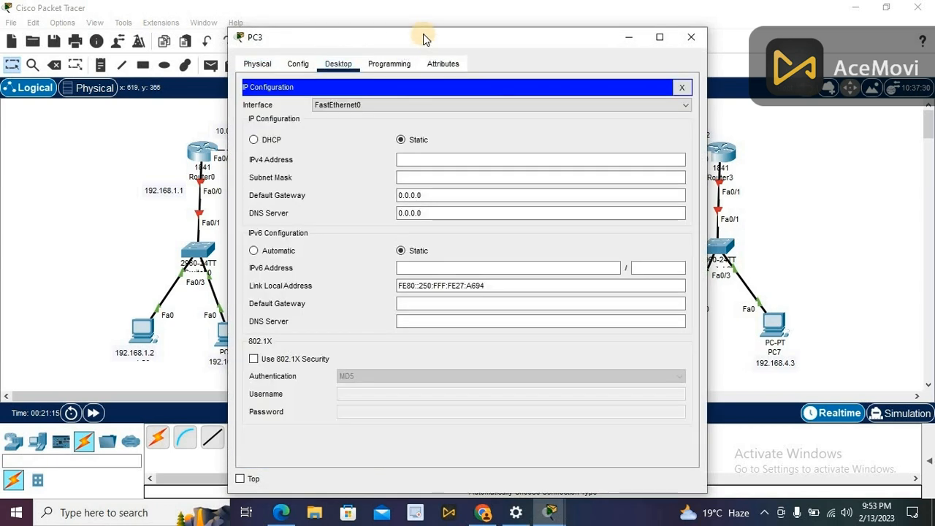
pyautogui.moveTo(423, 33); pyautogui.dragTo(675, 11)
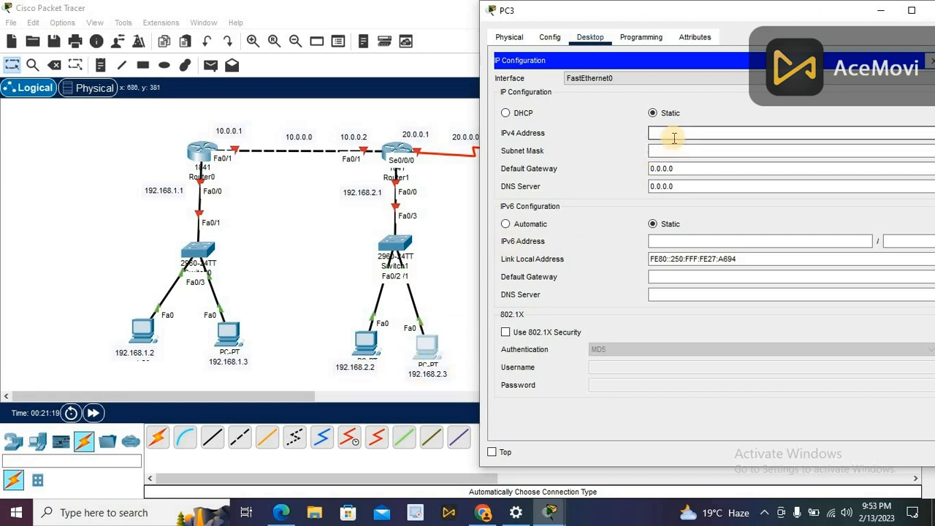
pyautogui.click(674, 136)
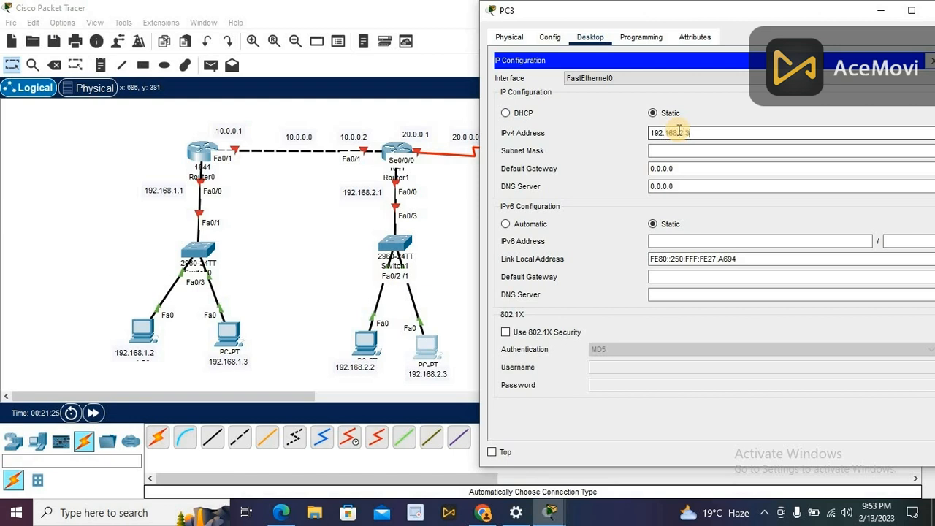
pyautogui.write('192.168.2.3')
pyautogui.press('Tab')
pyautogui.press('Tab')
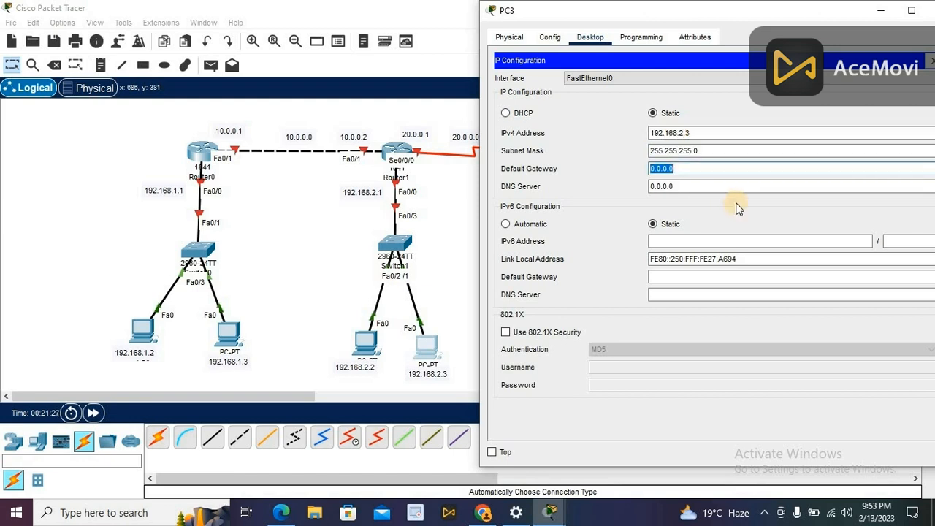
pyautogui.press('BackSpace')
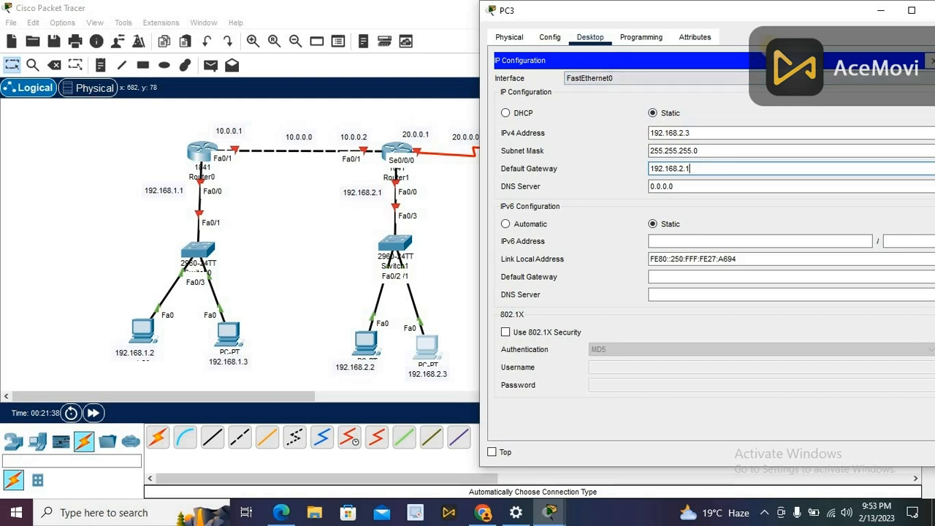
pyautogui.moveTo(774, 18); pyautogui.dragTo(694, 19)
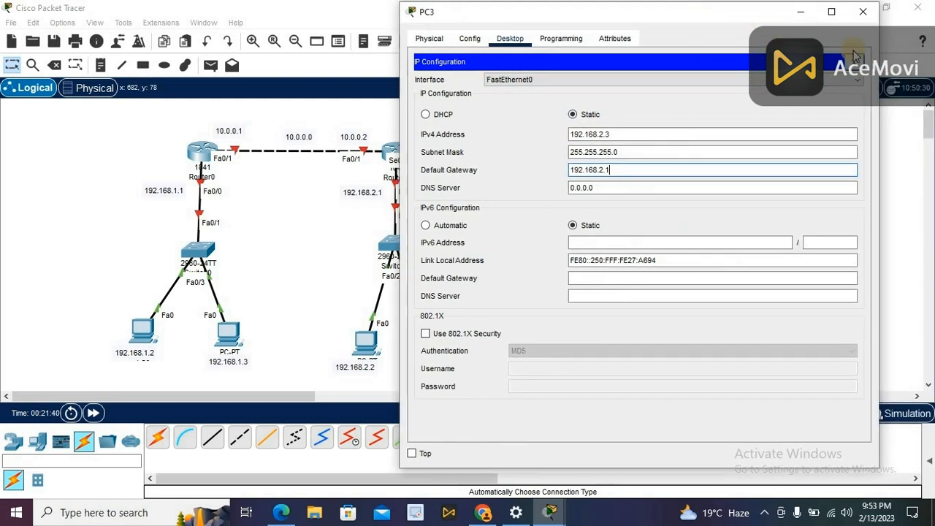
pyautogui.click(856, 60)
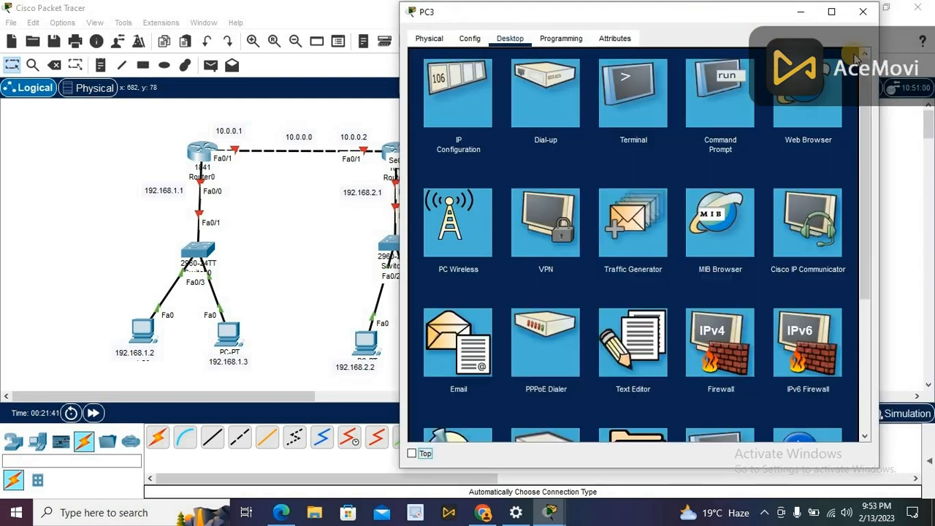
pyautogui.click(863, 10)
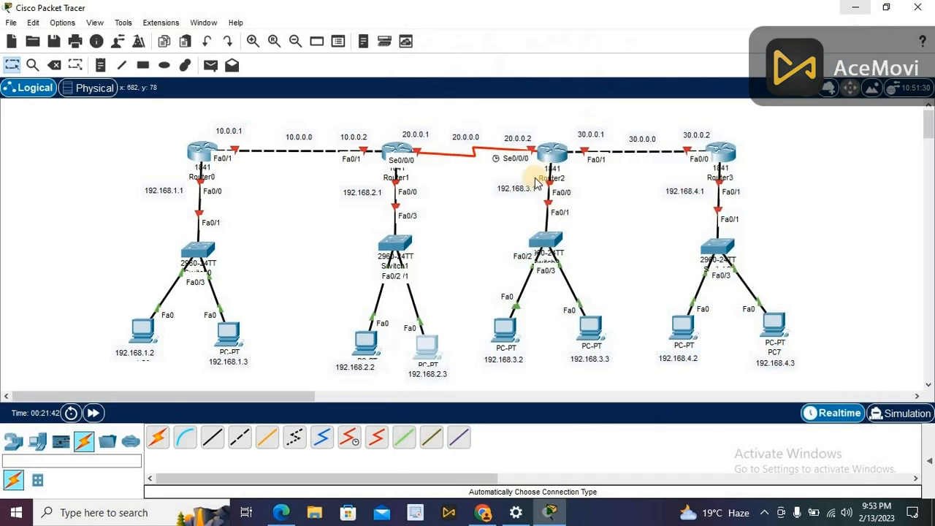
# Give PC4 the static IPv4 address 192.168.3.2, subnet mask 255.255.255.0 and default gateway 192.168.3.1, and close its window
pyautogui.click(506, 332)
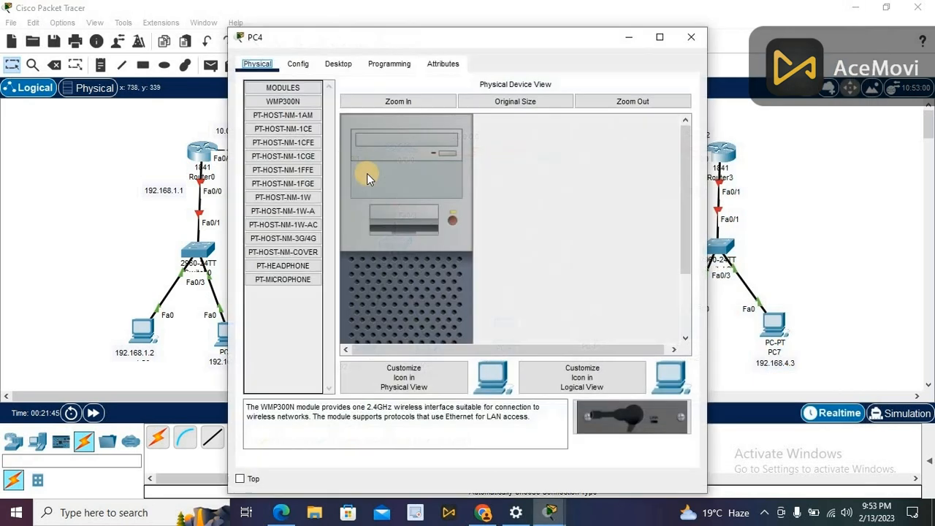
pyautogui.click(330, 67)
pyautogui.click(289, 117)
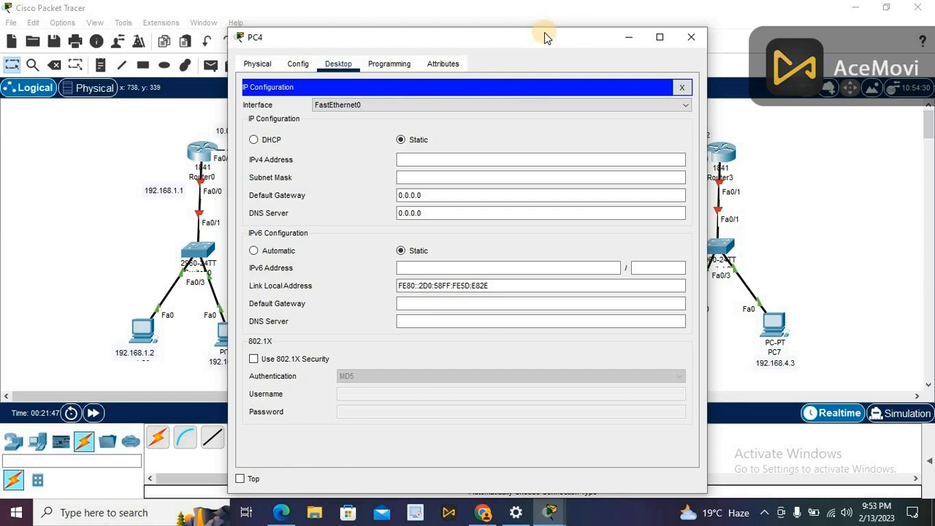
pyautogui.moveTo(537, 36); pyautogui.dragTo(303, 38)
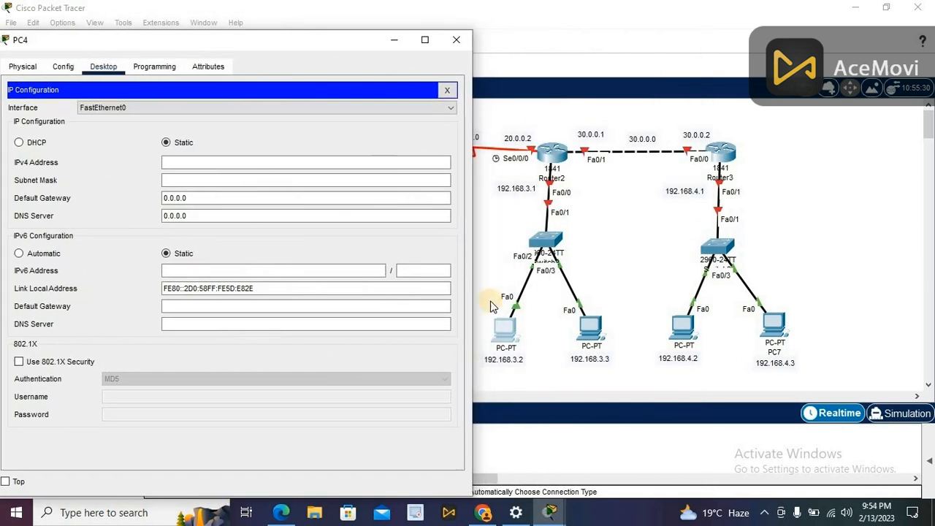
pyautogui.click(393, 160)
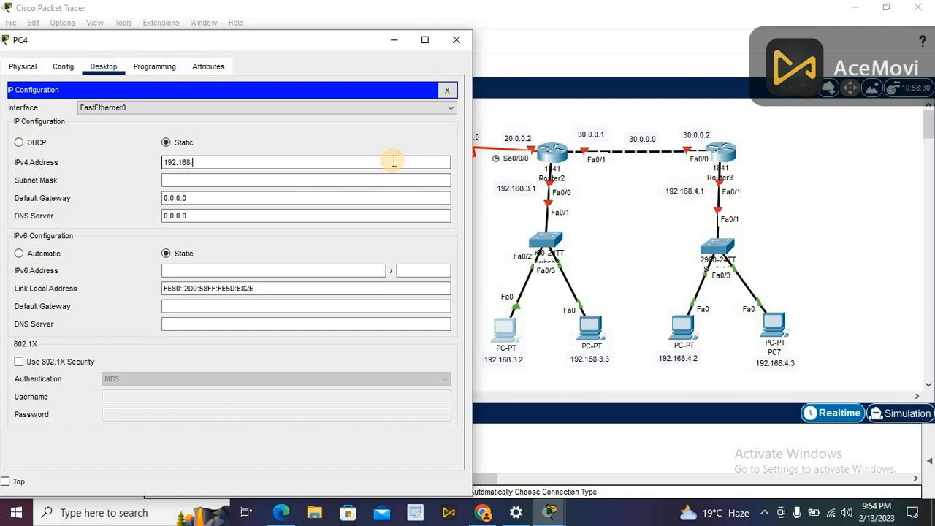
pyautogui.press('Tab')
pyautogui.press('Tab')
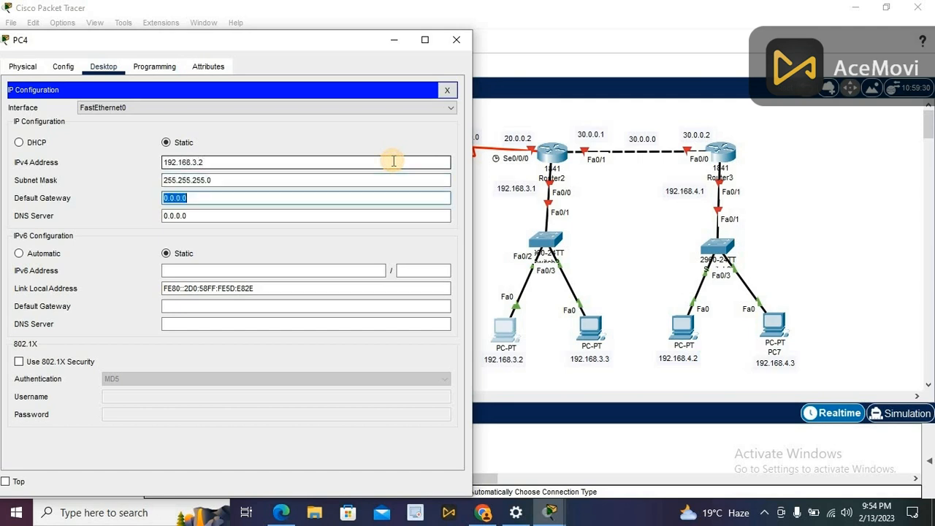
pyautogui.press('BackSpace')
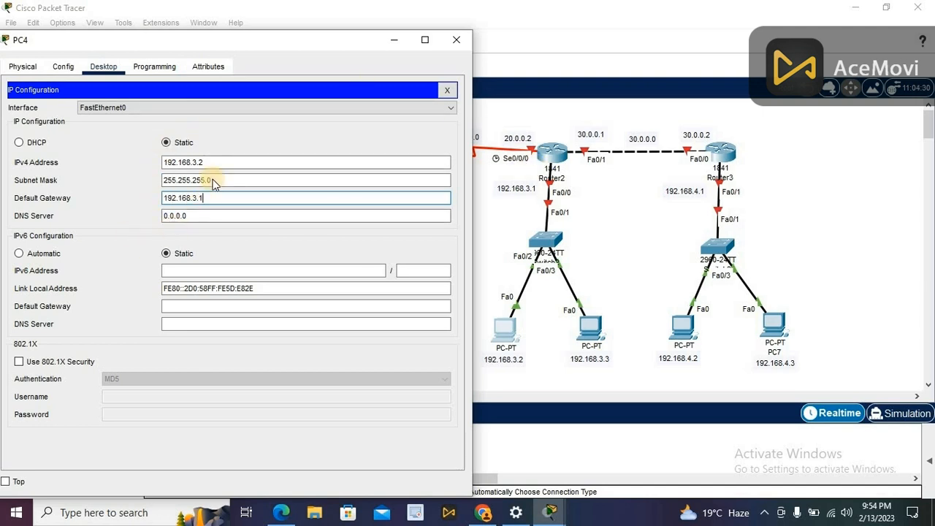
pyautogui.click(448, 90)
pyautogui.click(460, 42)
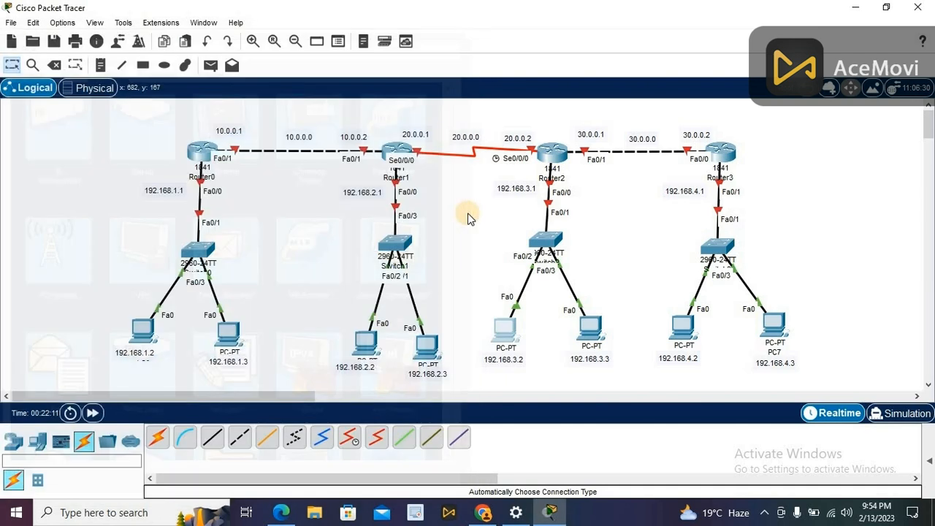
# Give PC5 the static IPv4 address 192.168.3.3, subnet mask 255.255.255.0 and default gateway 192.168.3.1, and close its window
pyautogui.click(590, 326)
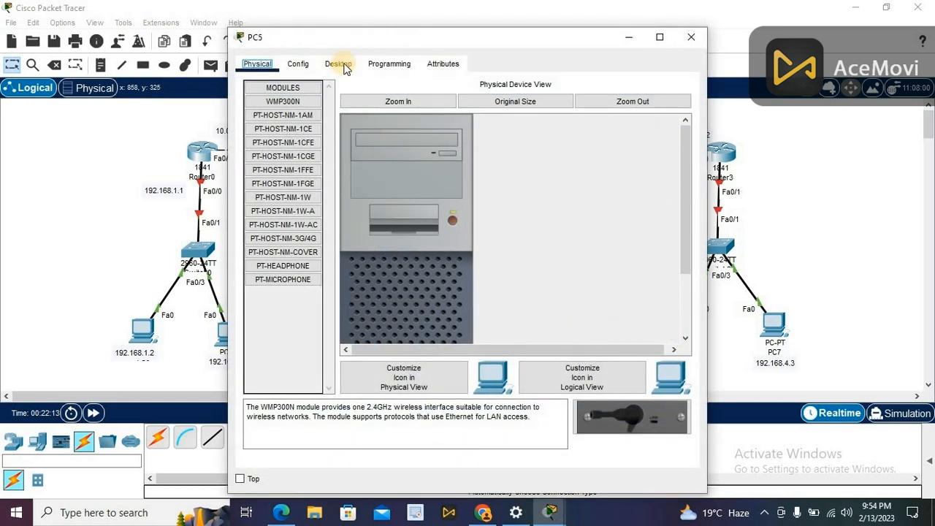
pyautogui.click(341, 63)
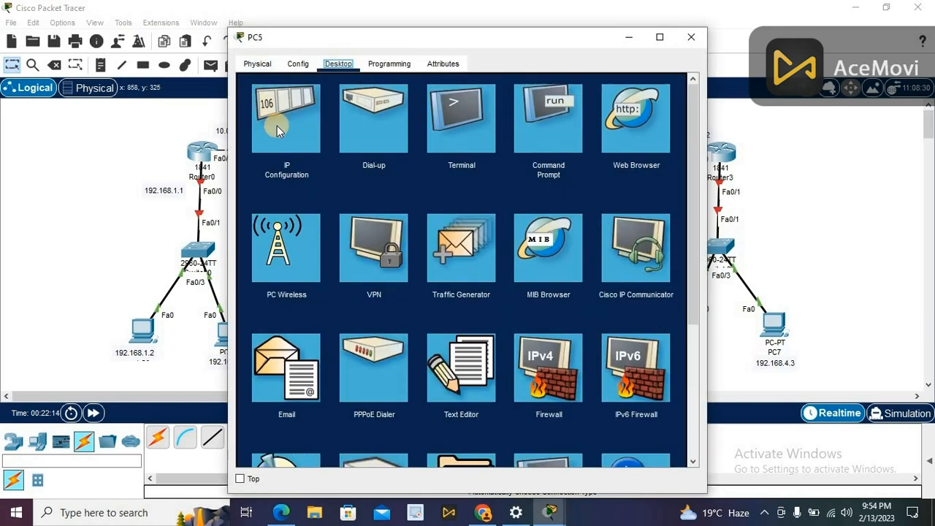
pyautogui.click(279, 125)
pyautogui.moveTo(531, 37); pyautogui.dragTo(278, 41)
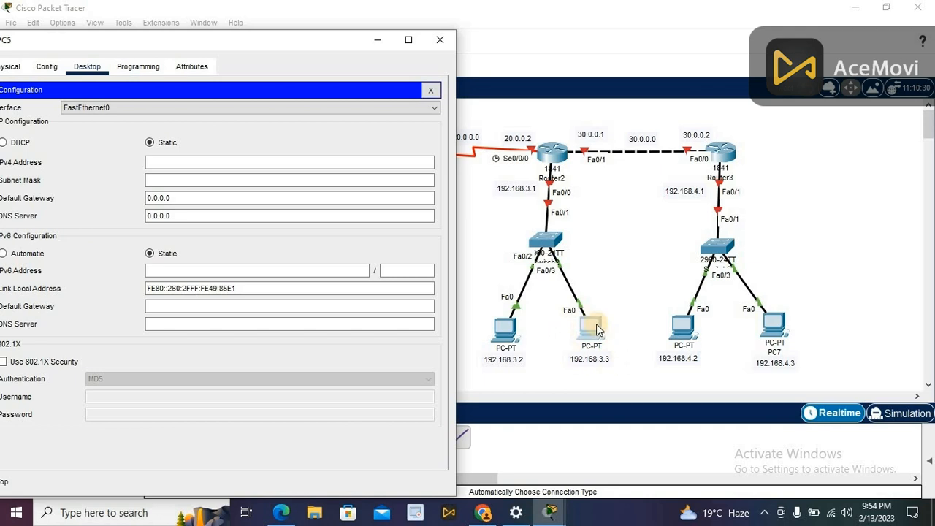
pyautogui.click(399, 161)
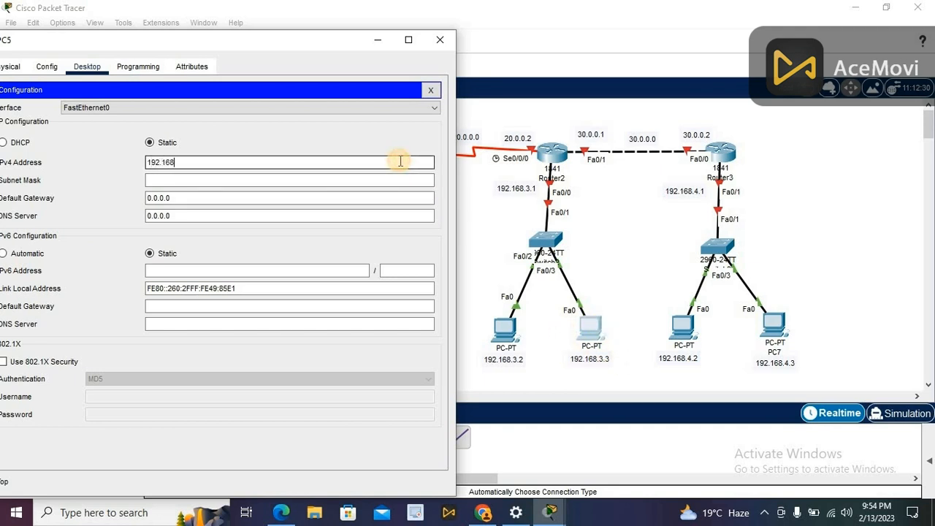
pyautogui.press('Tab')
pyautogui.press('Tab')
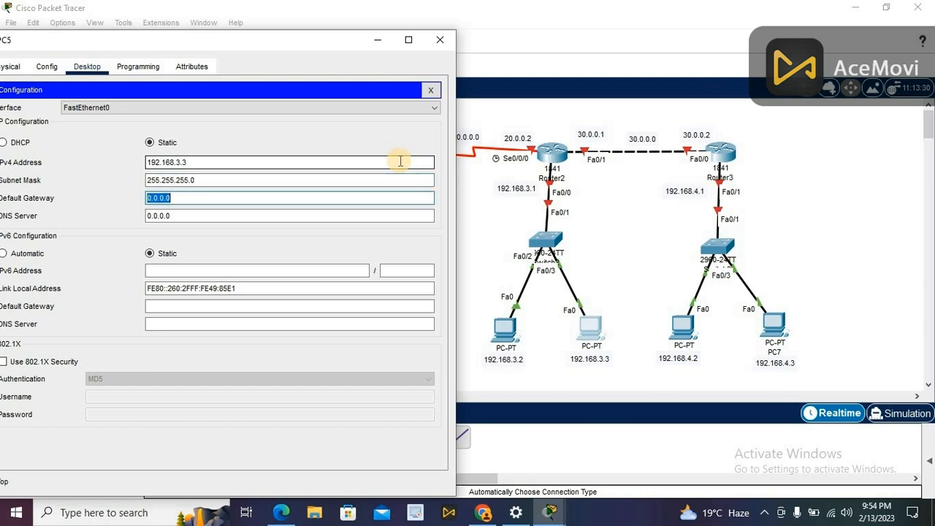
pyautogui.press('BackSpace')
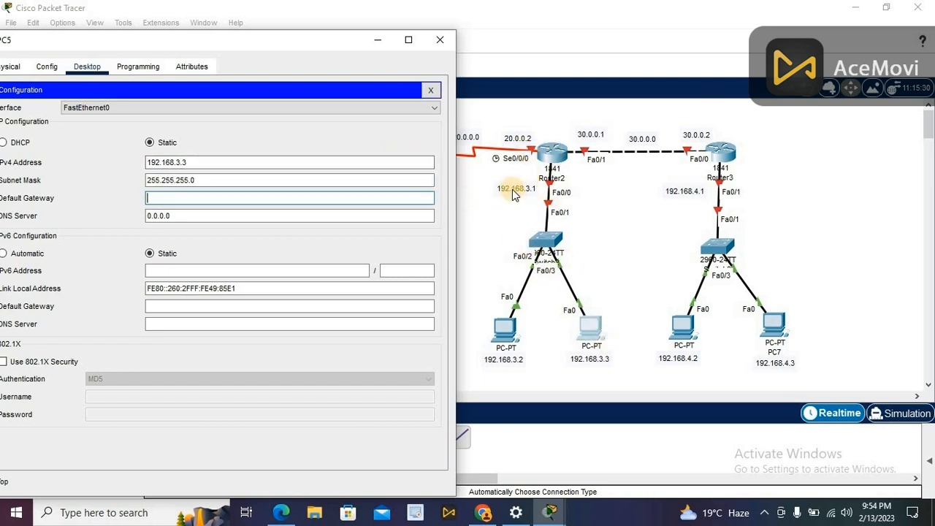
pyautogui.write('192.168.3.1')
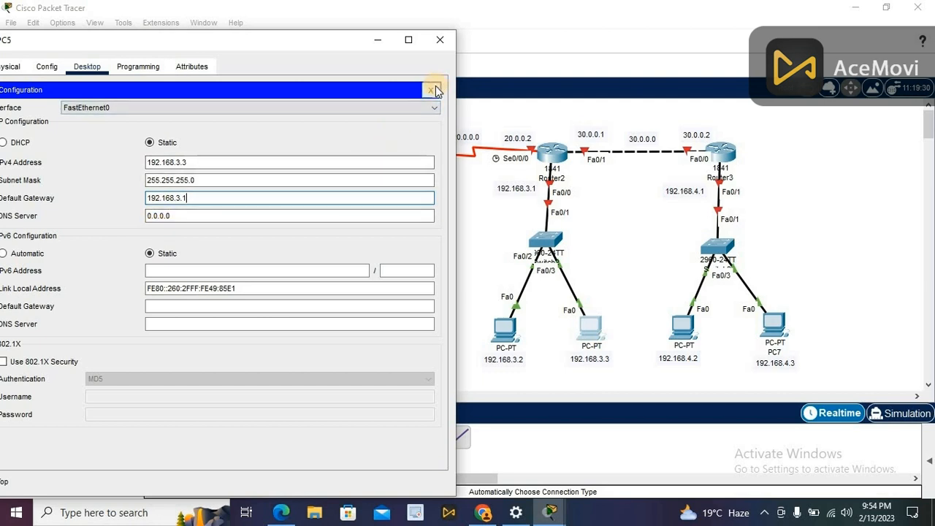
pyautogui.click(431, 89)
pyautogui.click(447, 41)
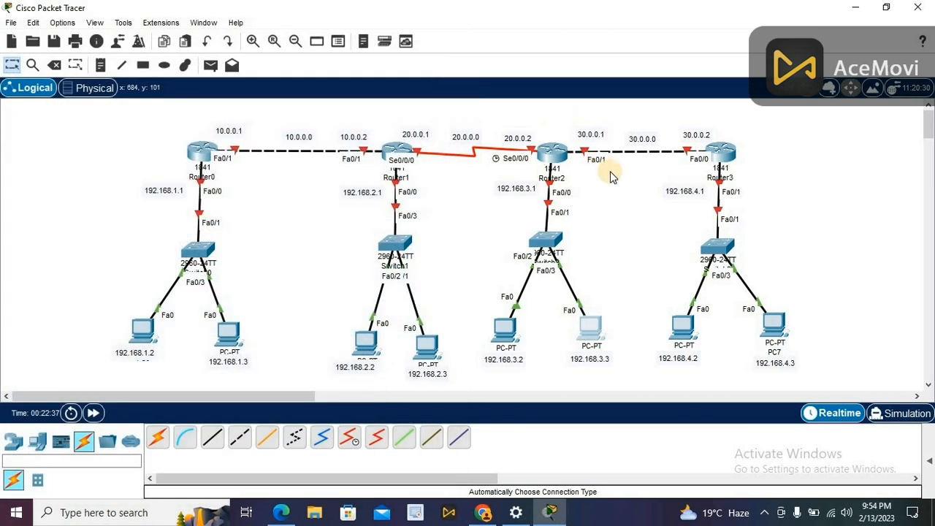
# Give PC6 the static IPv4 address 192.168.4.2, subnet mask 255.255.255.0 and default gateway 192.168.4.1, and close its window
pyautogui.click(683, 334)
pyautogui.click(338, 63)
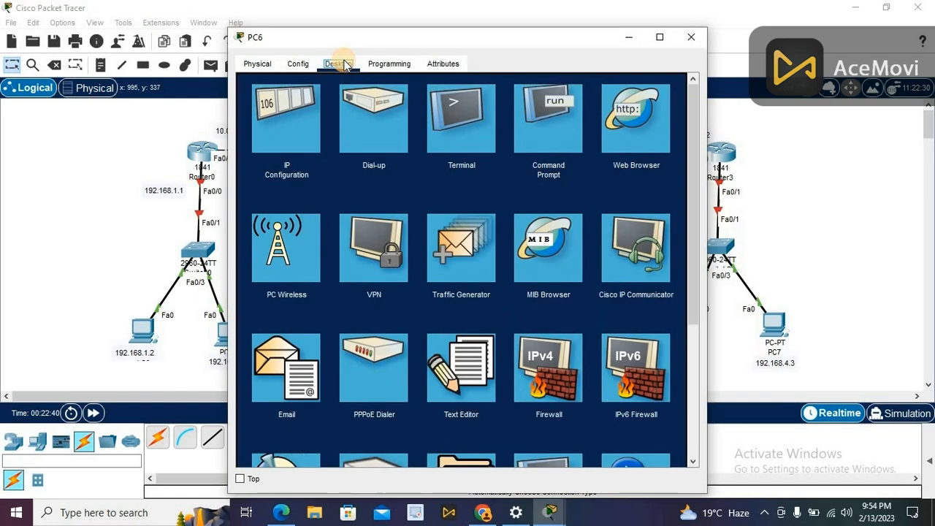
pyautogui.click(291, 106)
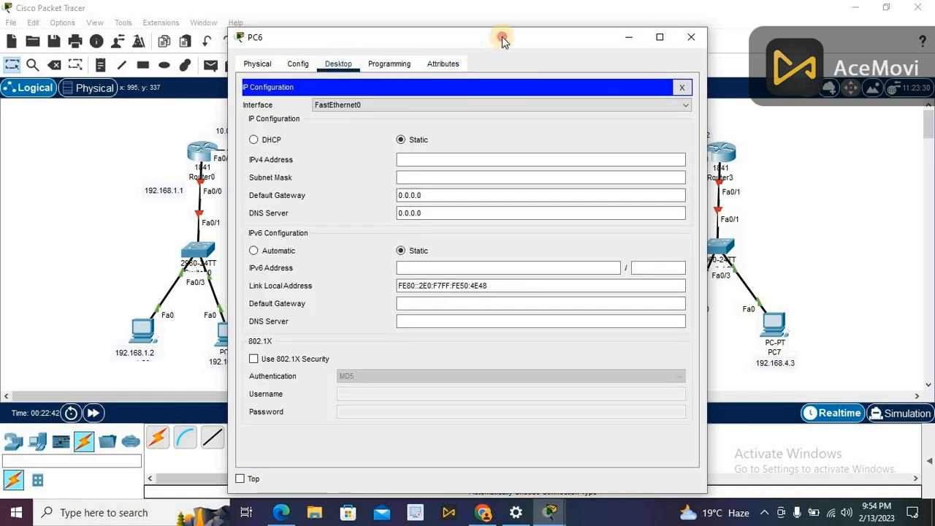
pyautogui.moveTo(501, 36); pyautogui.dragTo(318, 26)
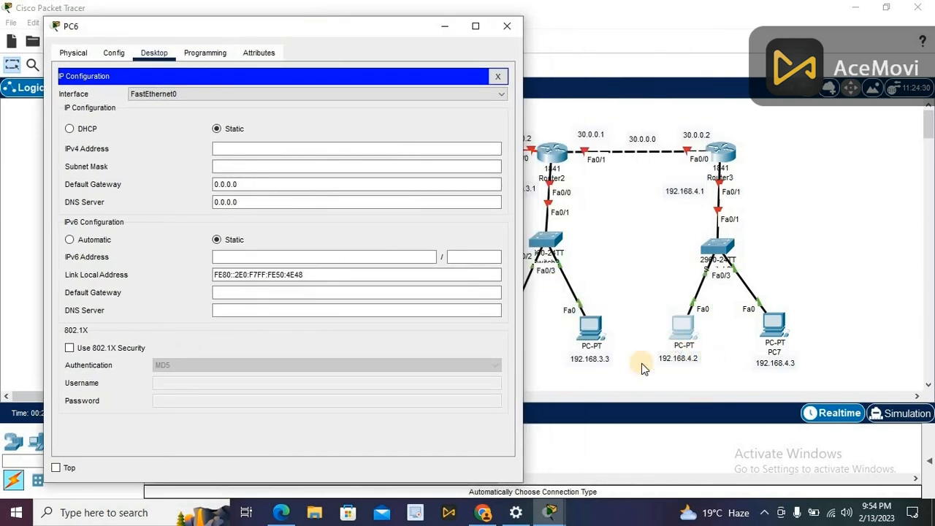
pyautogui.click(388, 146)
pyautogui.write('192')
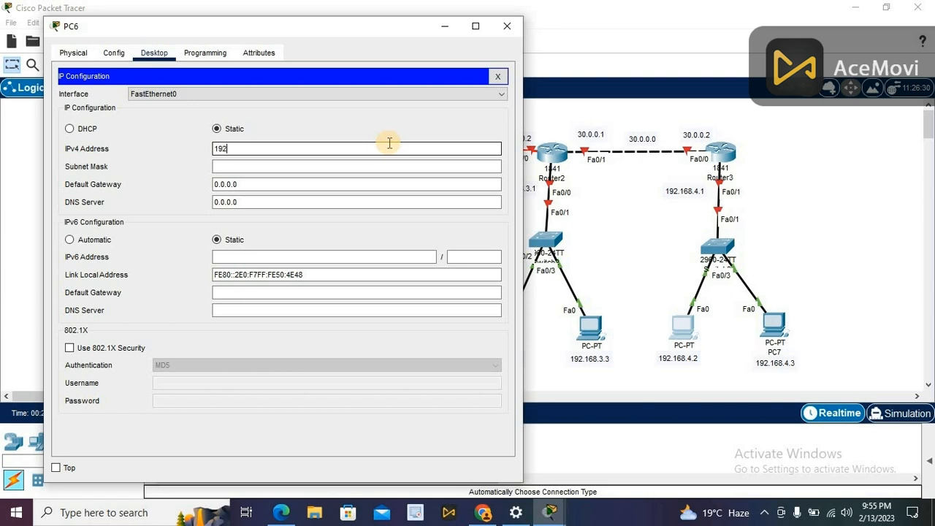
pyautogui.write('.168.4.2')
pyautogui.press('Tab')
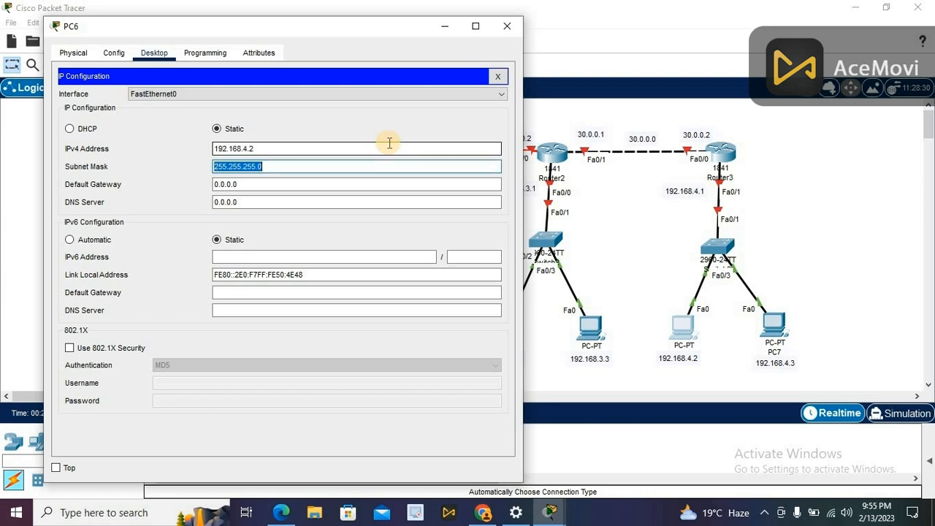
pyautogui.press('Tab')
pyautogui.press('BackSpace')
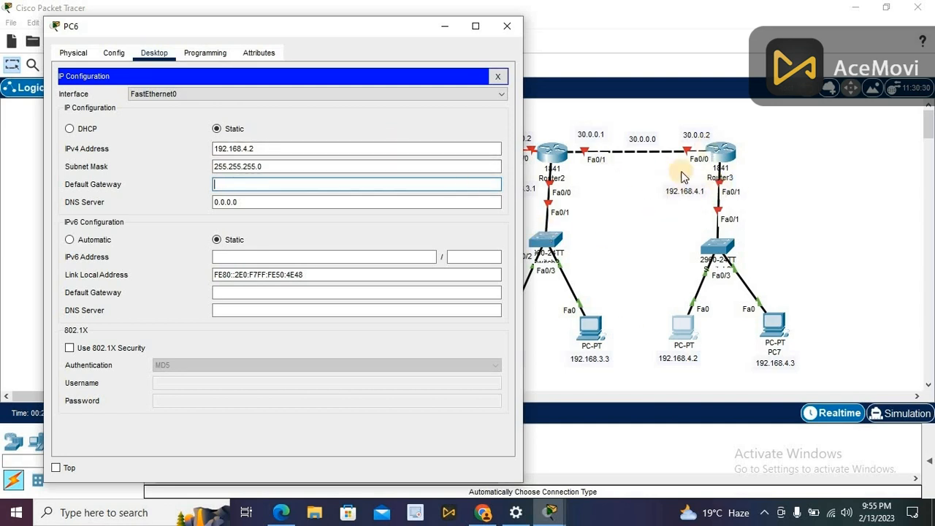
pyautogui.write('192.168.4.1')
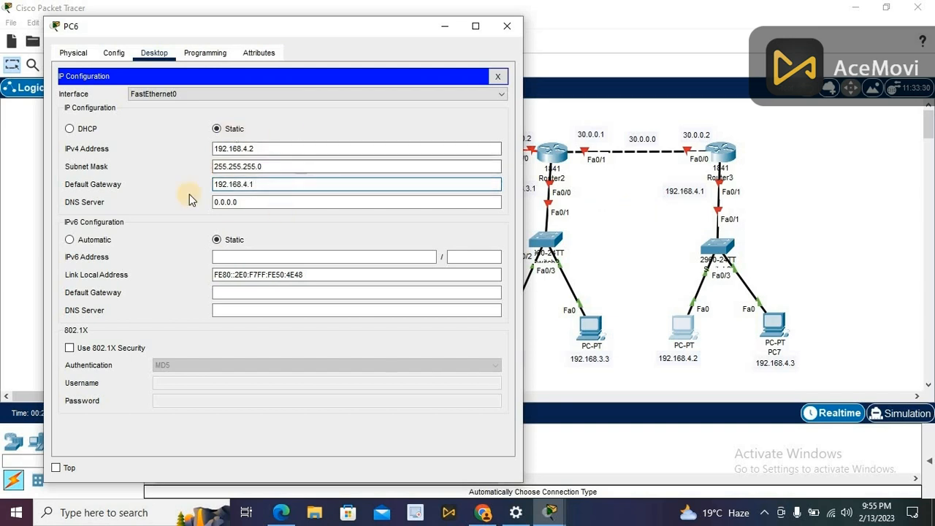
pyautogui.click(498, 77)
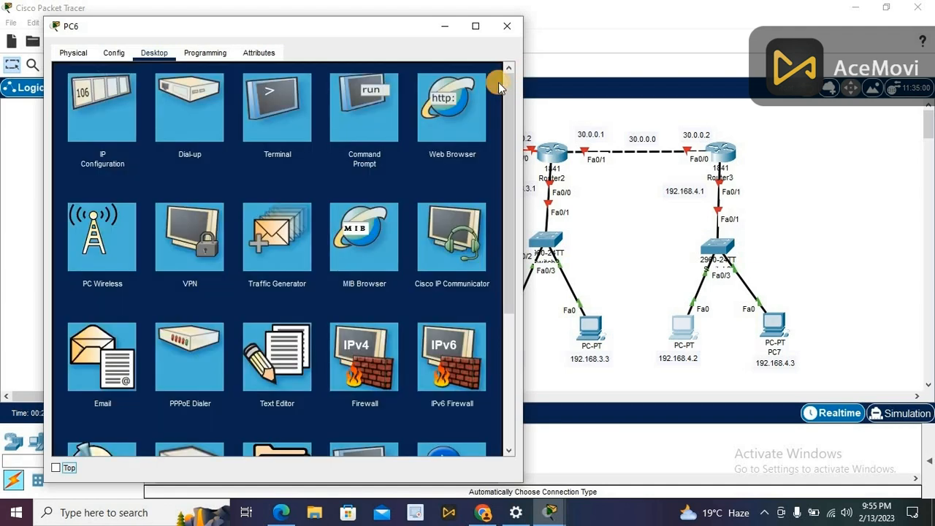
pyautogui.click(507, 25)
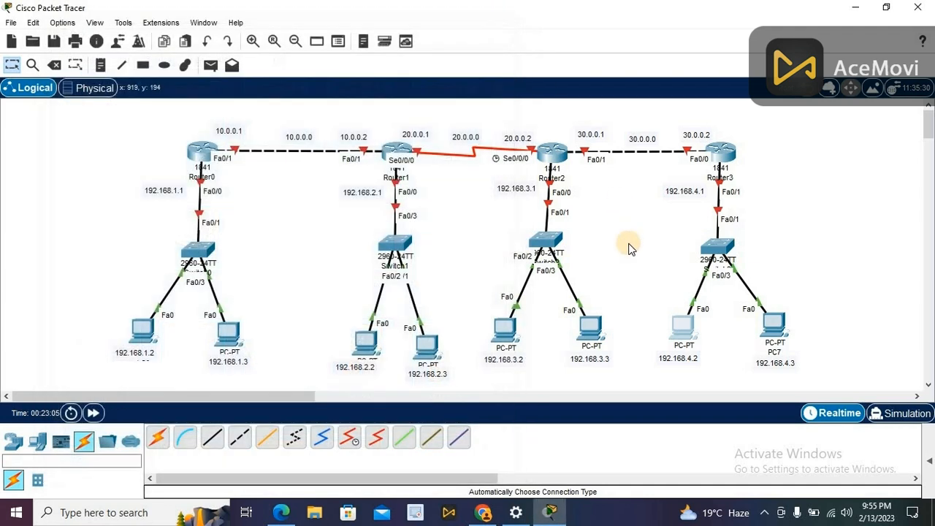
# Give PC7 the static IPv4 address 192.168.4.3, subnet mask 255.255.255.0 and default gateway 192.168.4.1, and close its window
pyautogui.click(774, 326)
pyautogui.click(335, 65)
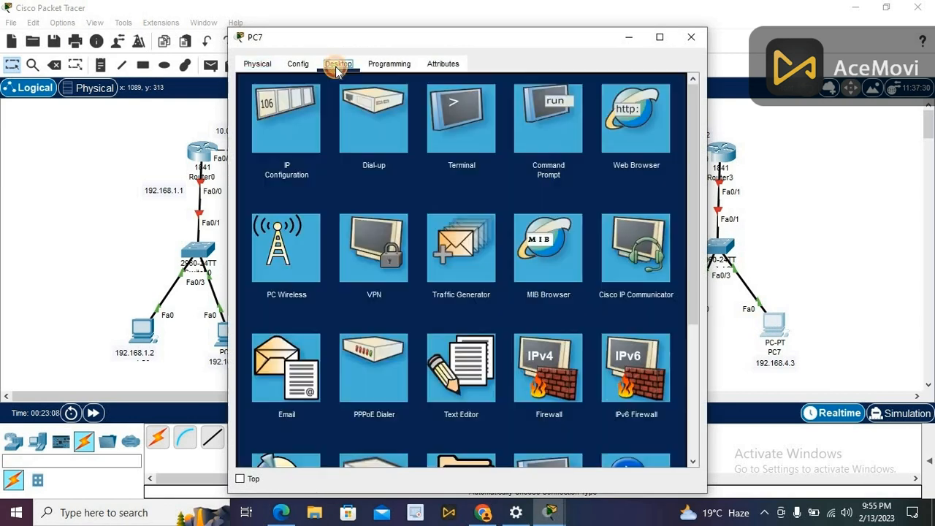
pyautogui.click(295, 127)
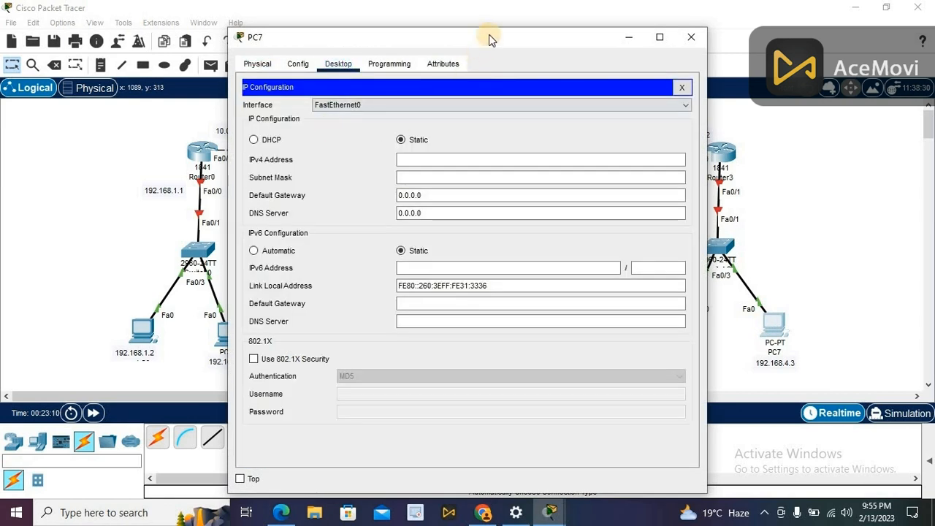
pyautogui.moveTo(488, 35); pyautogui.dragTo(379, 8)
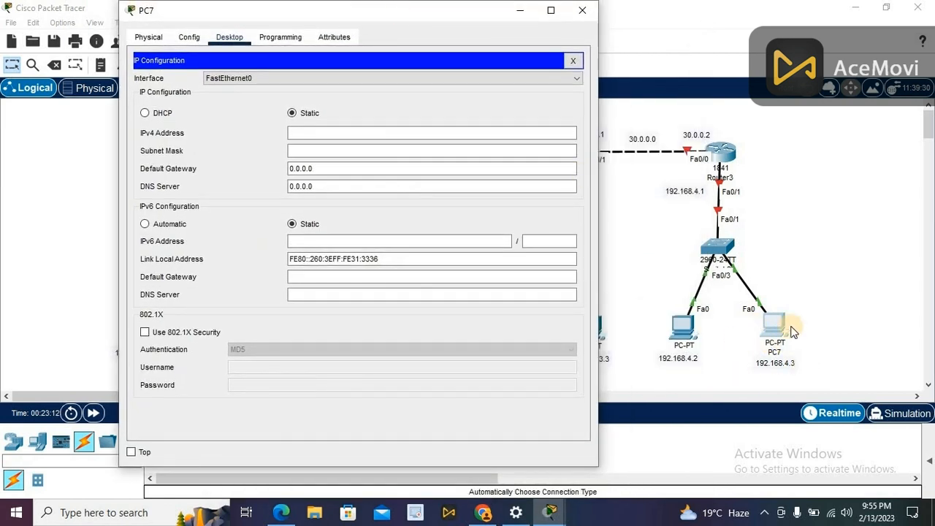
pyautogui.click(536, 130)
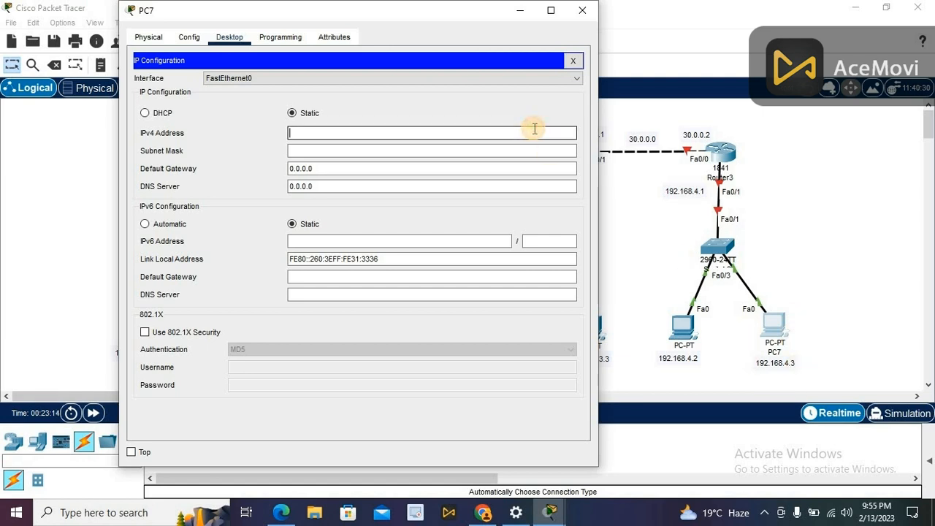
pyautogui.write('192.168.4.3')
pyautogui.press('Tab')
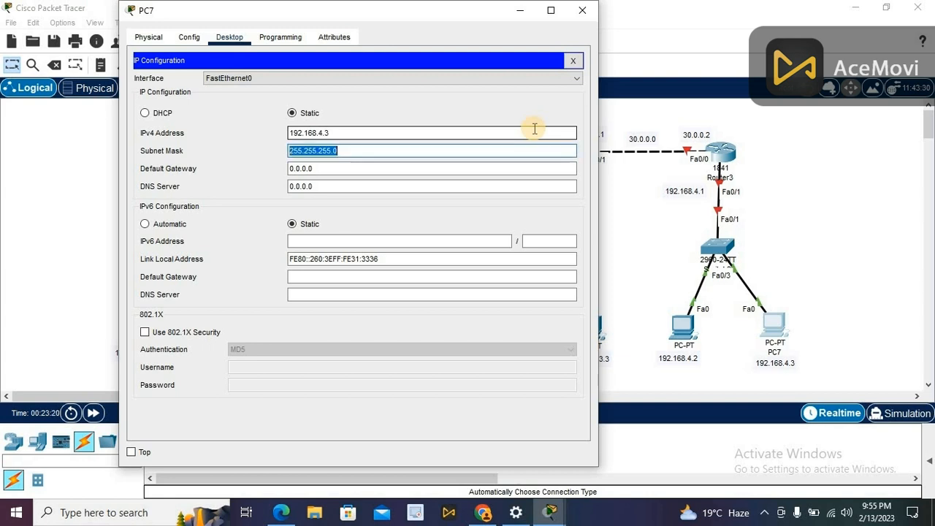
pyautogui.press('Tab')
pyautogui.press('BackSpace')
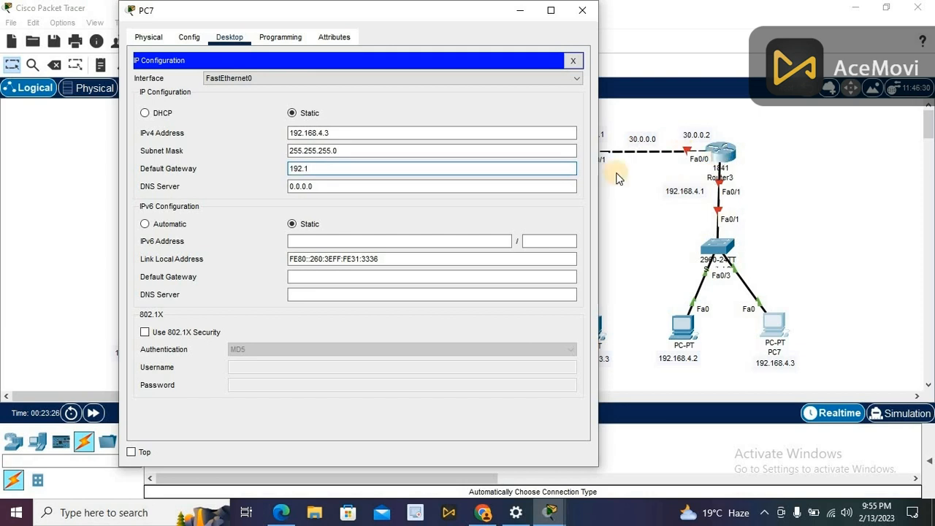
pyautogui.write('192.168.4.1')
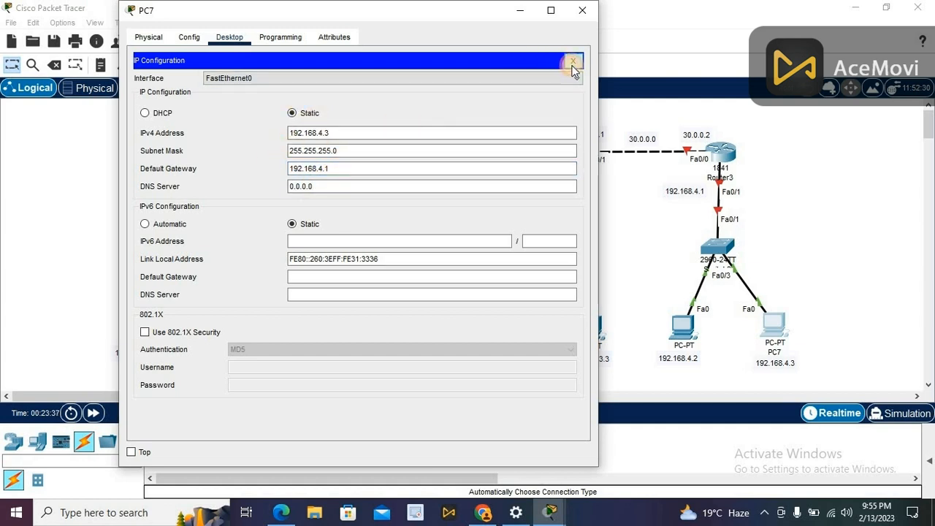
pyautogui.click(572, 60)
pyautogui.click(582, 10)
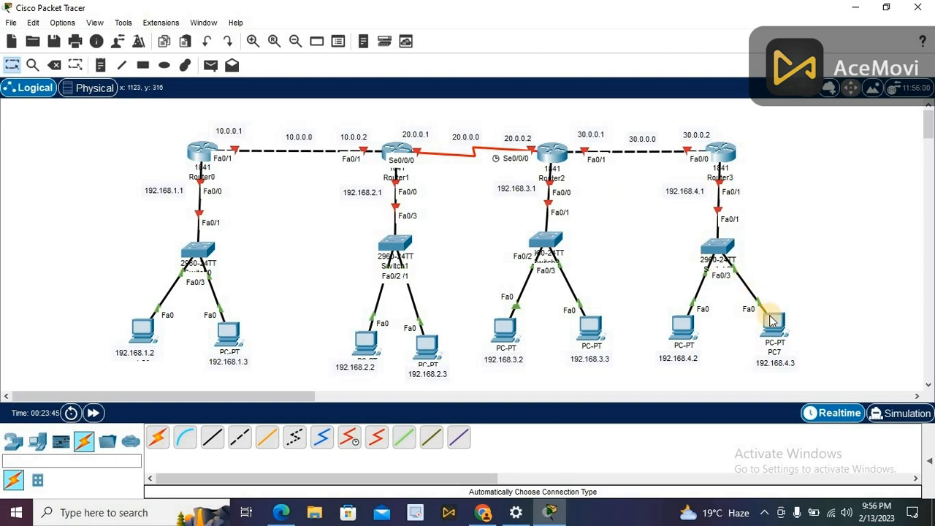
pyautogui.moveTo(771, 320)
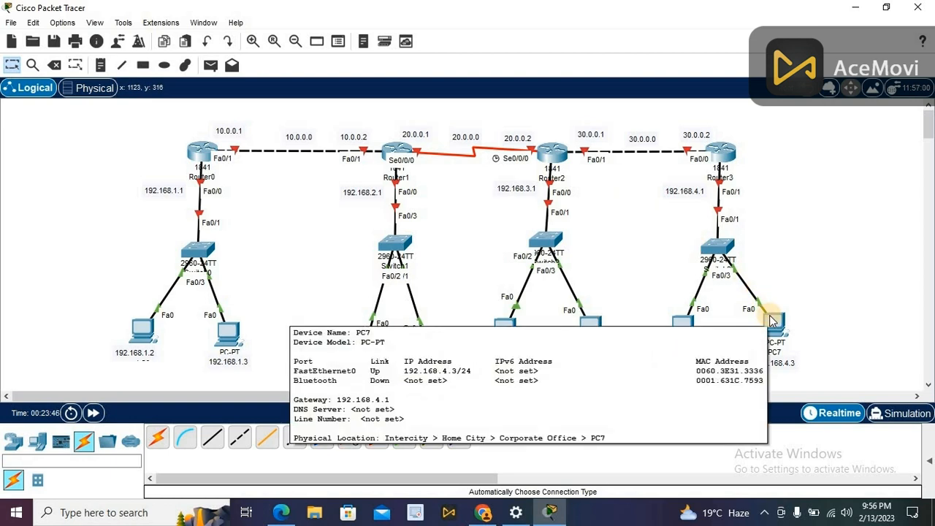
pyautogui.moveTo(676, 337)
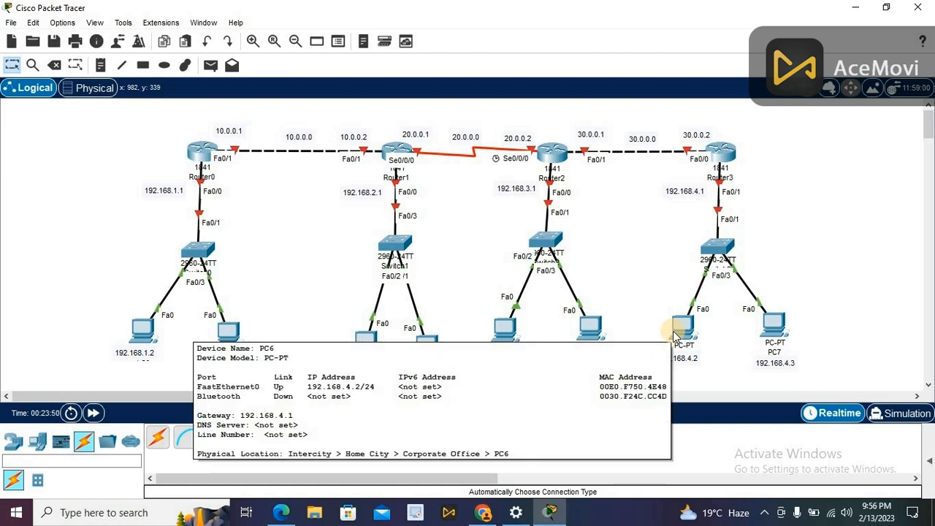
# Open Router0's command line interface and decline the initial configuration dialog with no
pyautogui.moveTo(595, 330)
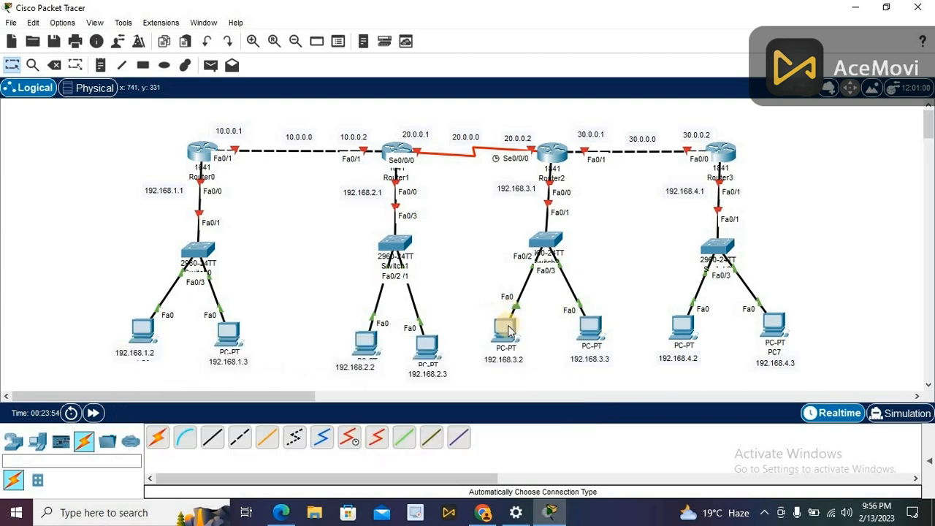
pyautogui.moveTo(510, 330)
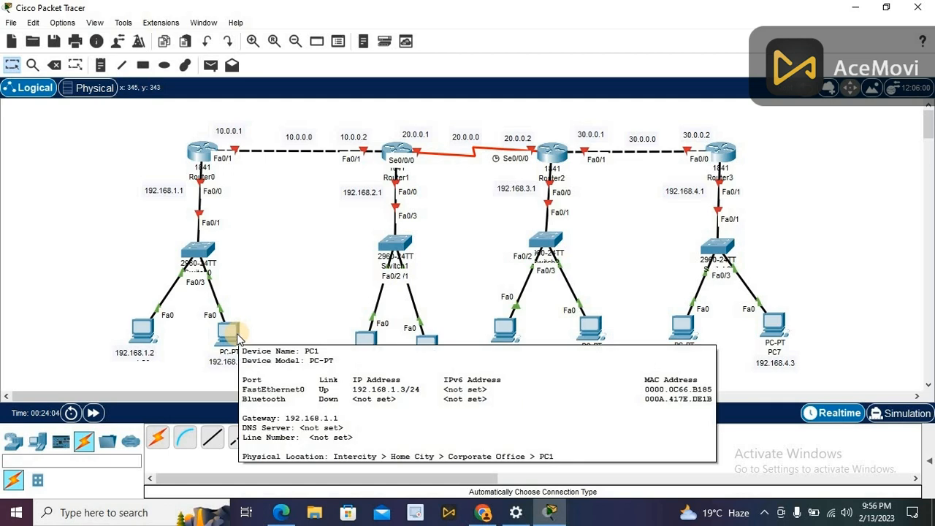
pyautogui.moveTo(141, 329)
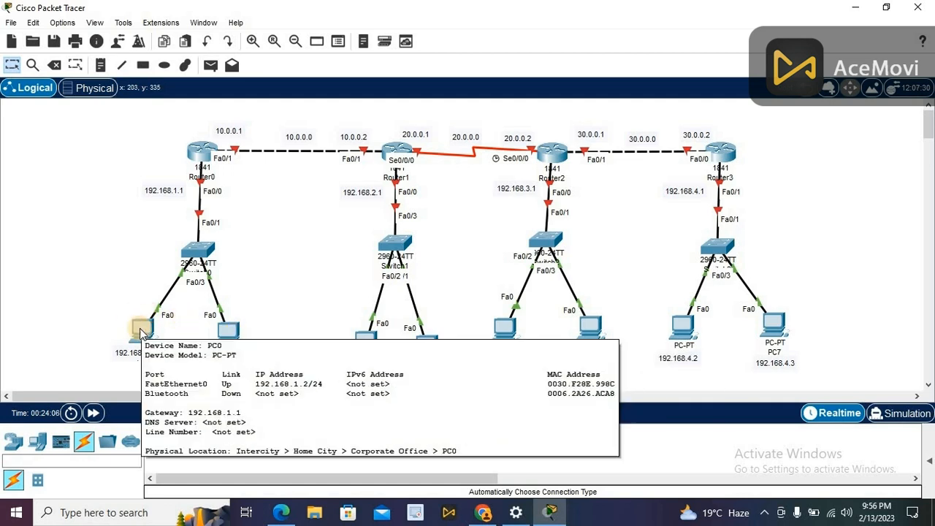
pyautogui.click(202, 154)
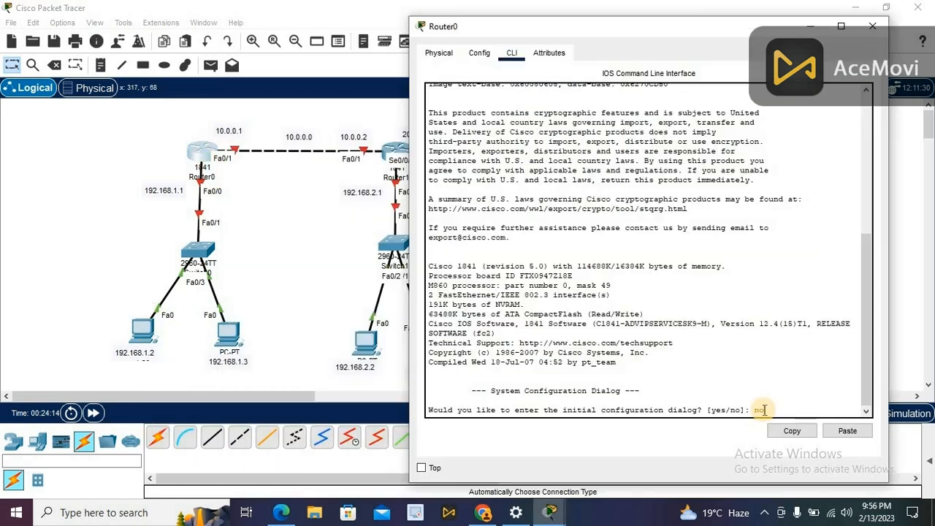
pyautogui.press('Return')
pyautogui.press('Return')
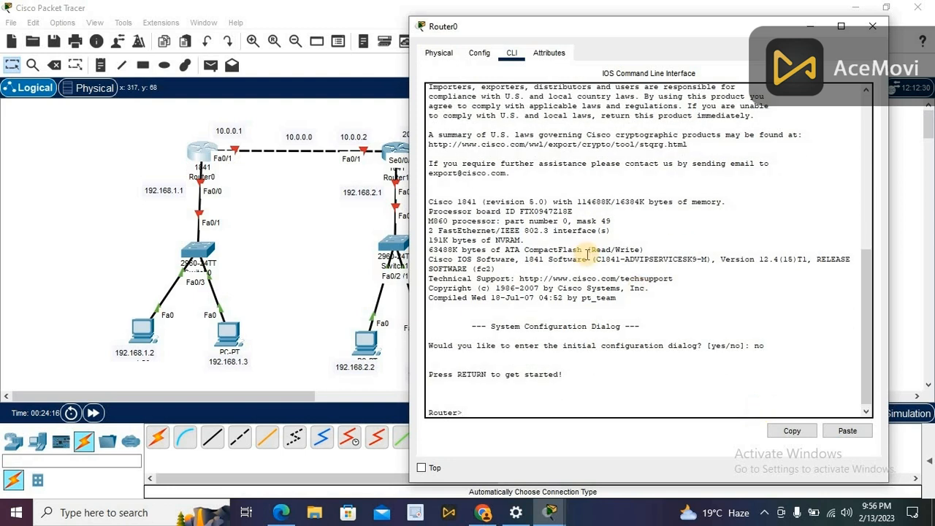
# Enter privileged mode on Router0 with enable, then global configuration mode with config t
pyautogui.write('enab')
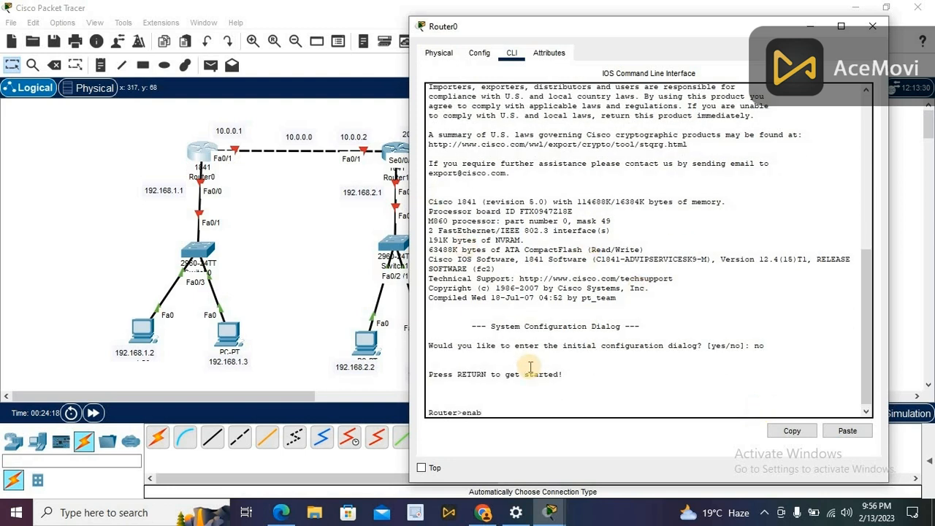
pyautogui.write('le')
pyautogui.press('Return')
pyautogui.press('Return')
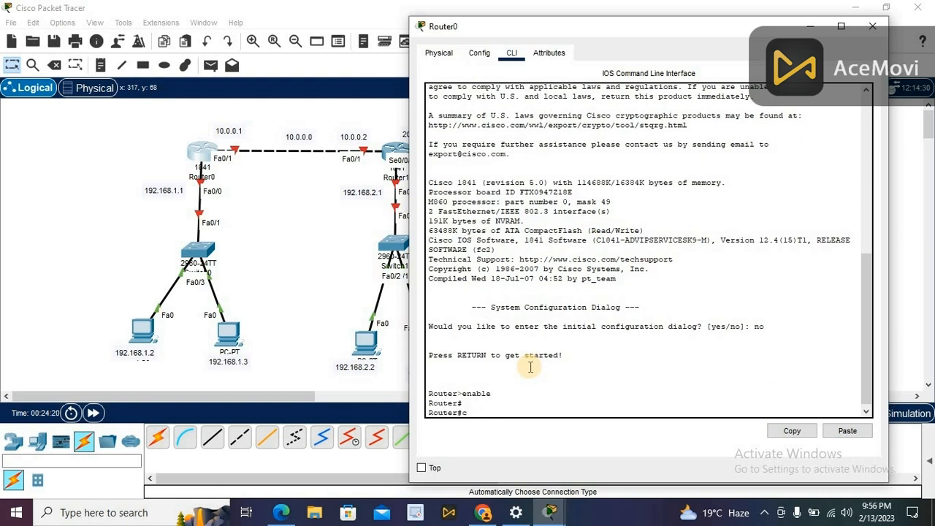
pyautogui.write('config t')
pyautogui.press('Return')
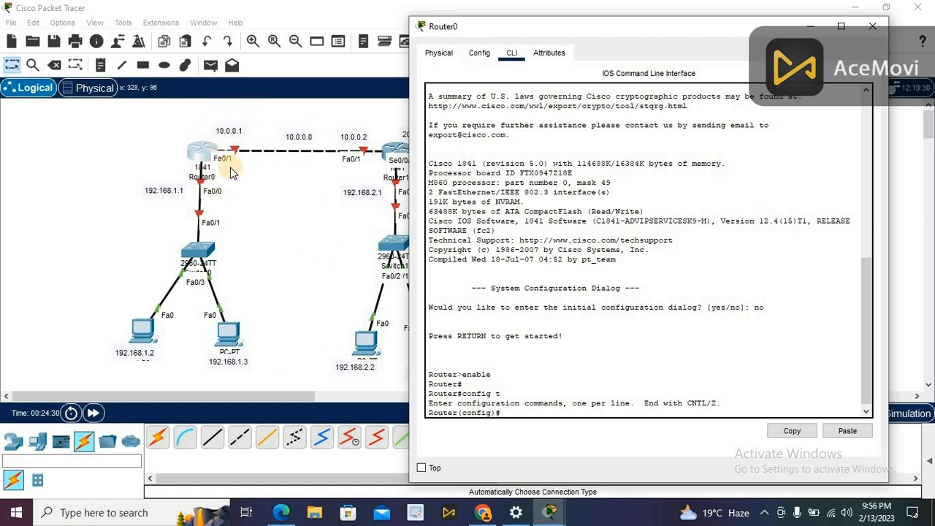
# Assign IP address 10.0.0.1 with mask 255.0.0.0 to Router0's interface fastEthernet 0/1
pyautogui.write('interface fastEthernet 0')
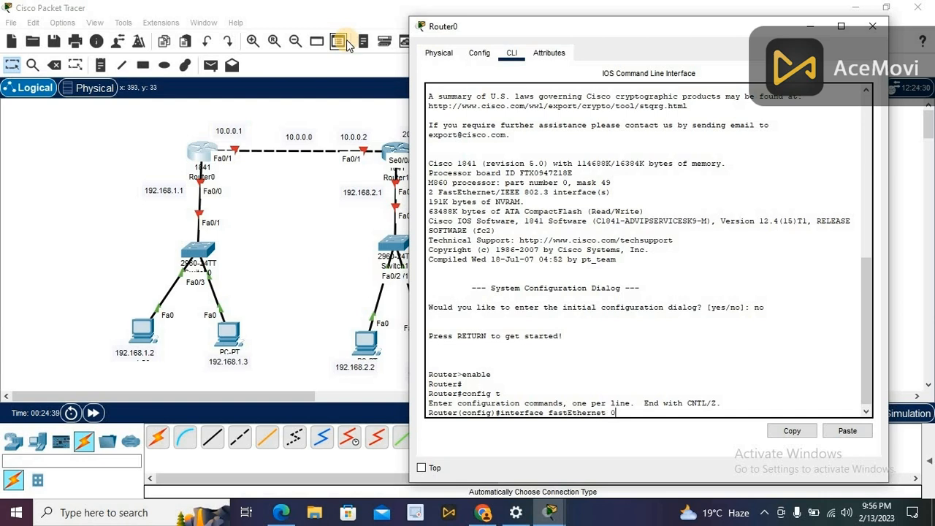
pyautogui.write('/1')
pyautogui.press('Return')
pyautogui.press('Return')
pyautogui.press('Return')
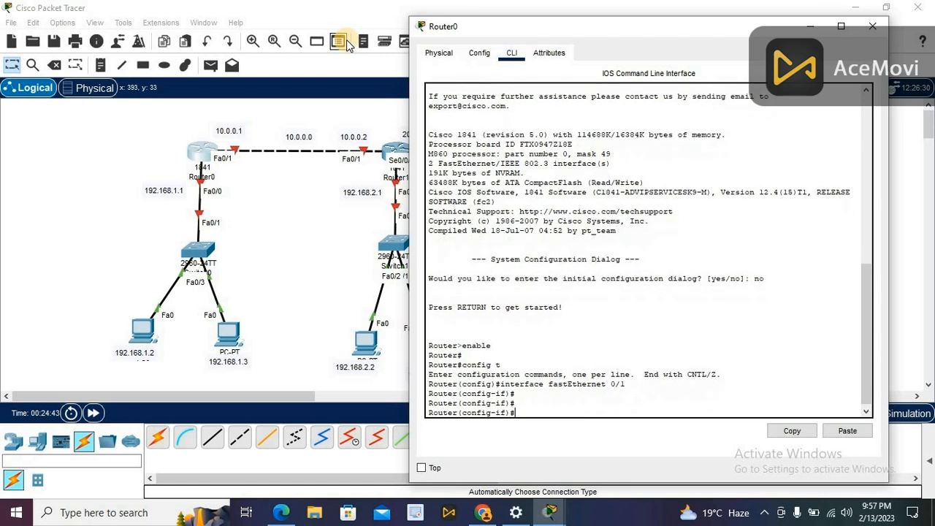
pyautogui.write('ip address 10.')
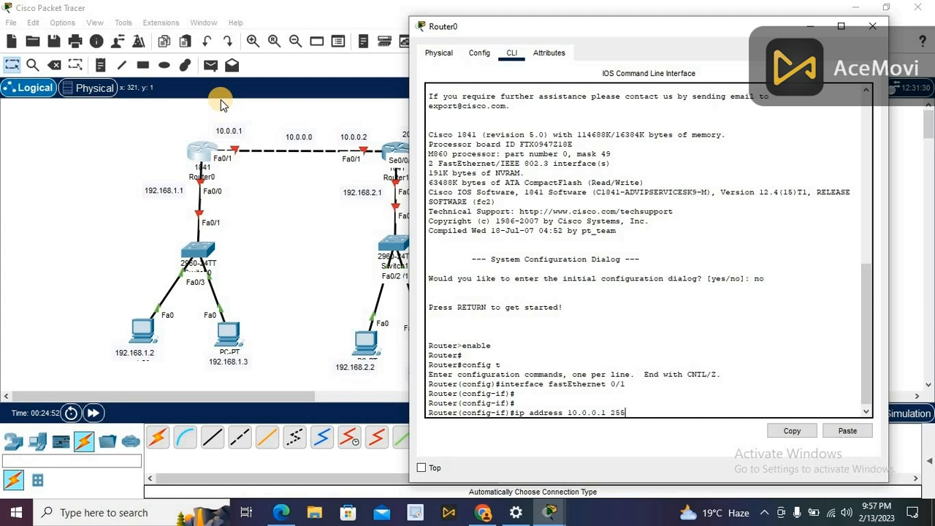
pyautogui.write('0.0')
pyautogui.press('Return')
pyautogui.press('Return')
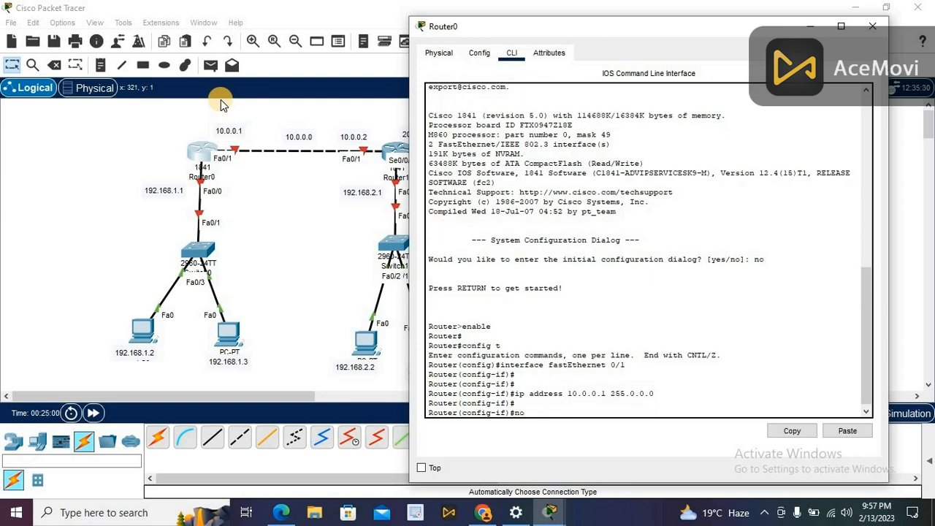
# Bring up Router0's fastEthernet 0/1 interface with no shutdown
pyautogui.write('no shutdown')
pyautogui.press('Return')
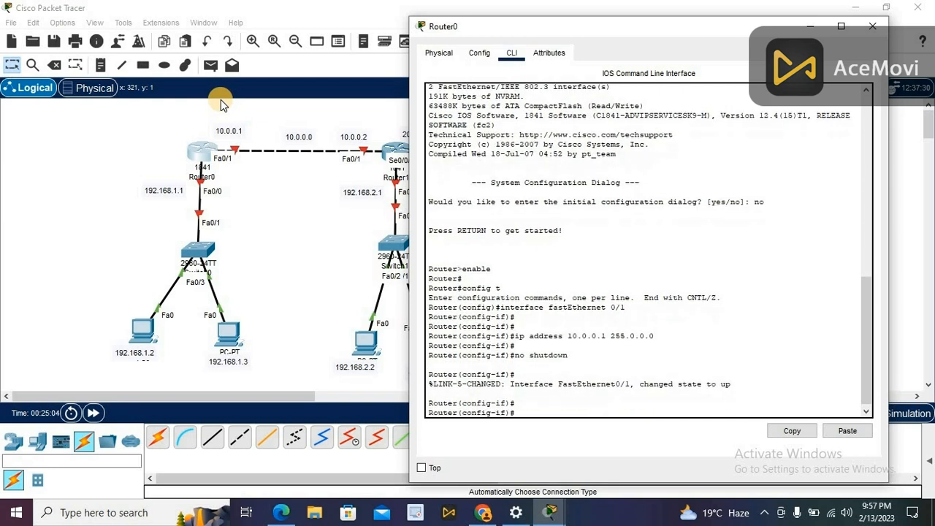
pyautogui.press('Return')
pyautogui.press('Return')
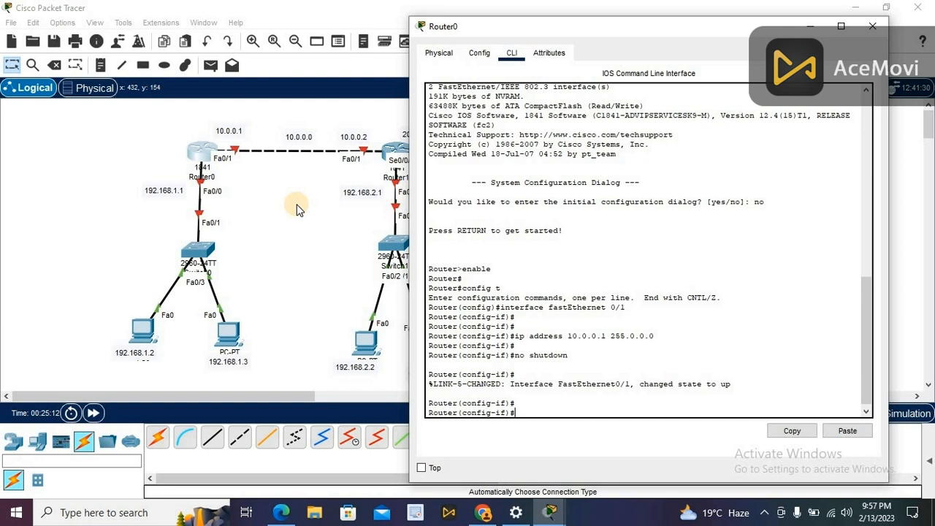
# Assign IP address 192.168.1.1 with mask 255.255.255.0 to Router0's interface fastEthernet 0/0
pyautogui.write('rface fastEthernet 0/0')
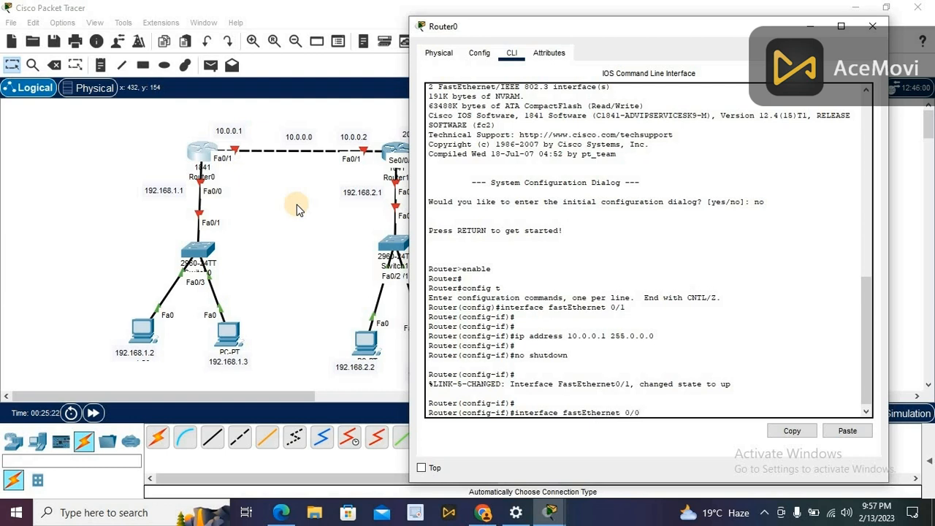
pyautogui.press('Return')
pyautogui.press('Return')
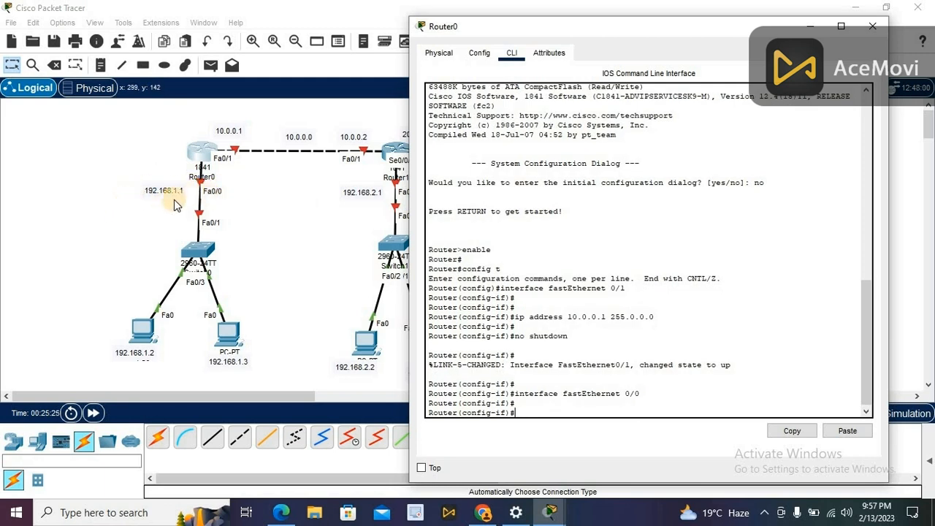
pyautogui.write('address')
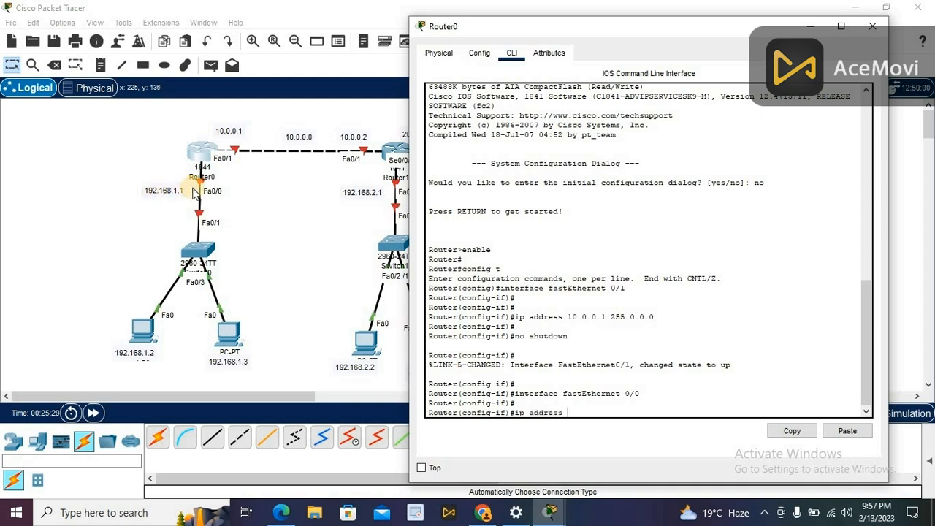
pyautogui.write(' 192')
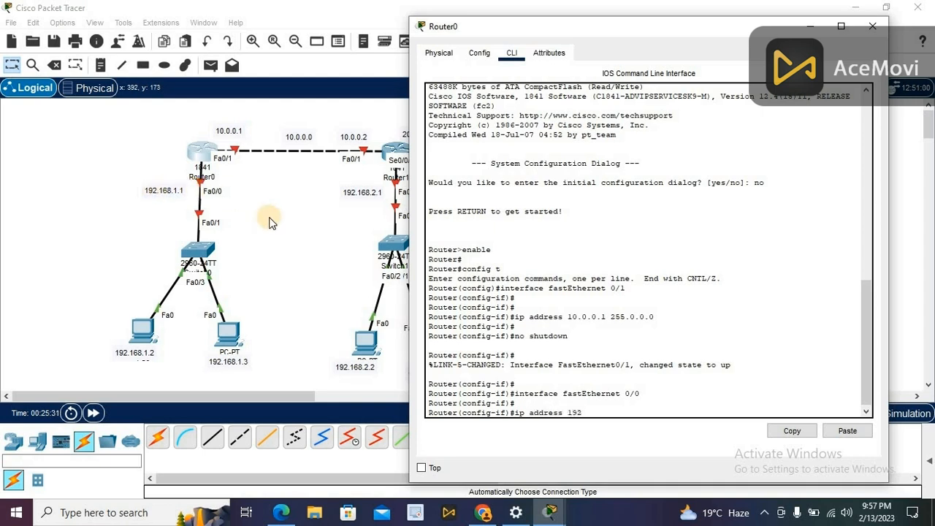
pyautogui.write('.168.1.1 255.255.255.0')
pyautogui.press('Return')
pyautogui.press('Return')
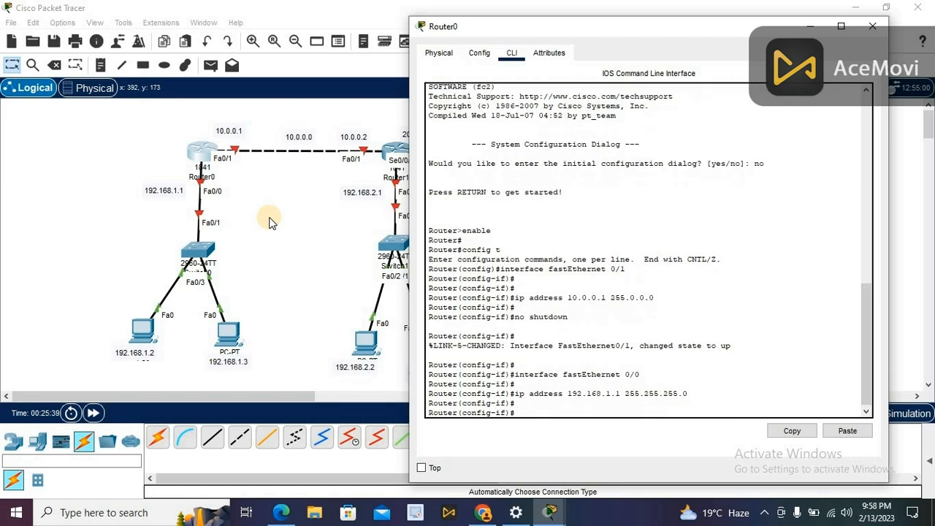
# Bring up Router0's fastEthernet 0/0 interface with no shutdown and close the router's window
pyautogui.write('no shutdown')
pyautogui.press('Return')
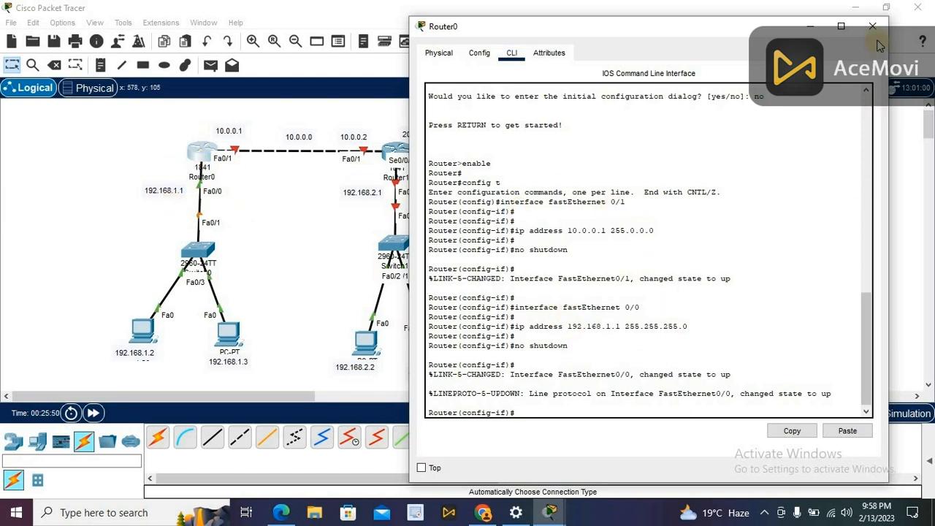
pyautogui.click(367, 183)
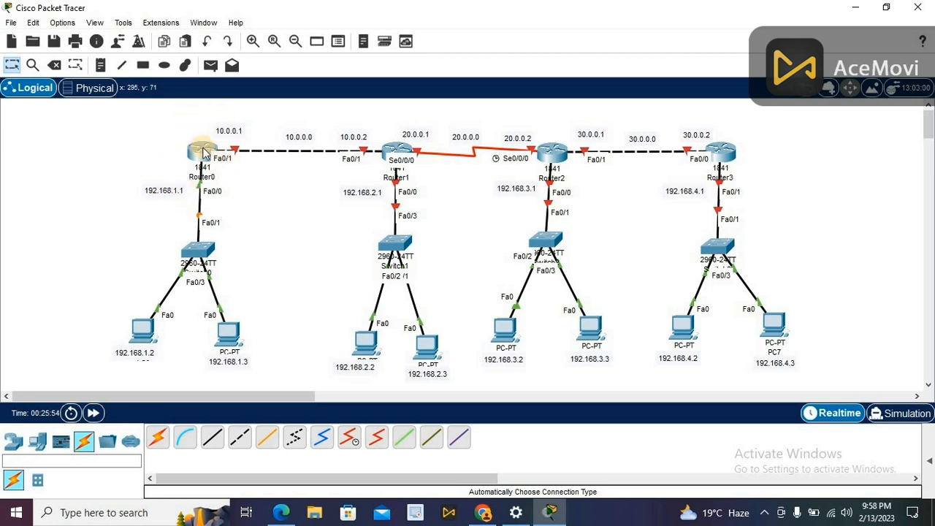
# Open Router1's command line interface and decline the initial configuration dialog with no
pyautogui.moveTo(205, 152)
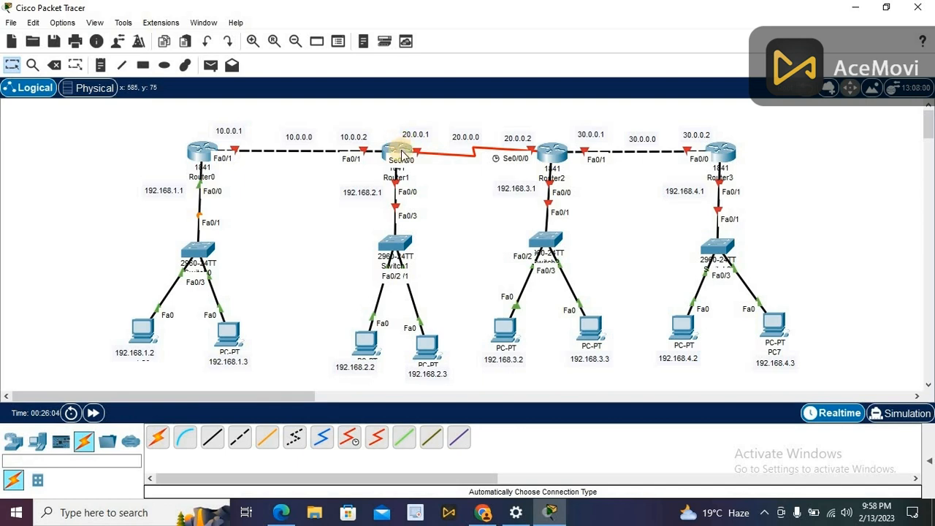
pyautogui.moveTo(400, 152)
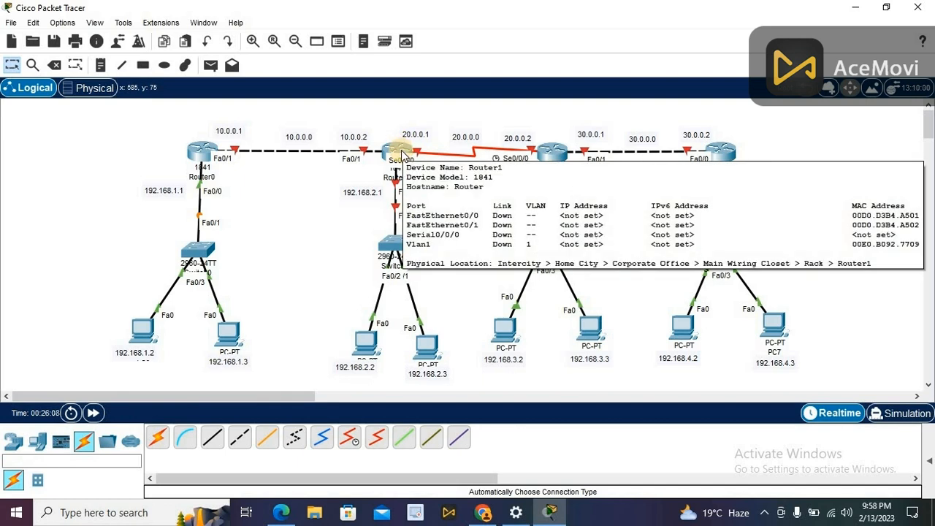
pyautogui.click(398, 151)
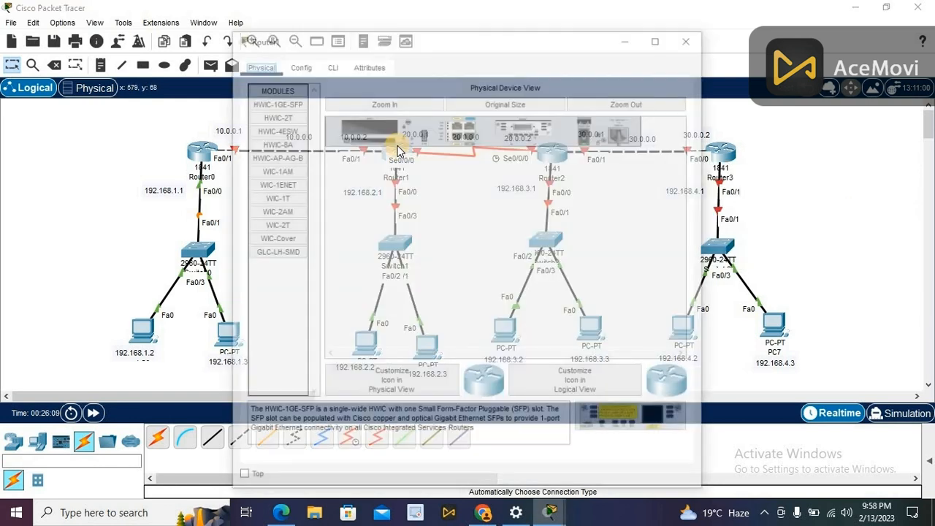
pyautogui.click(332, 64)
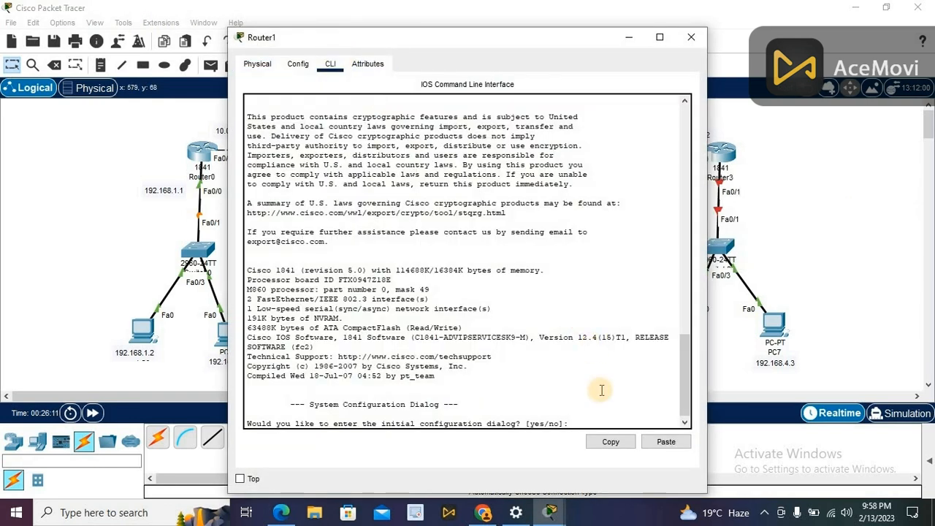
pyautogui.write('no')
pyautogui.press('Return')
pyautogui.press('Return')
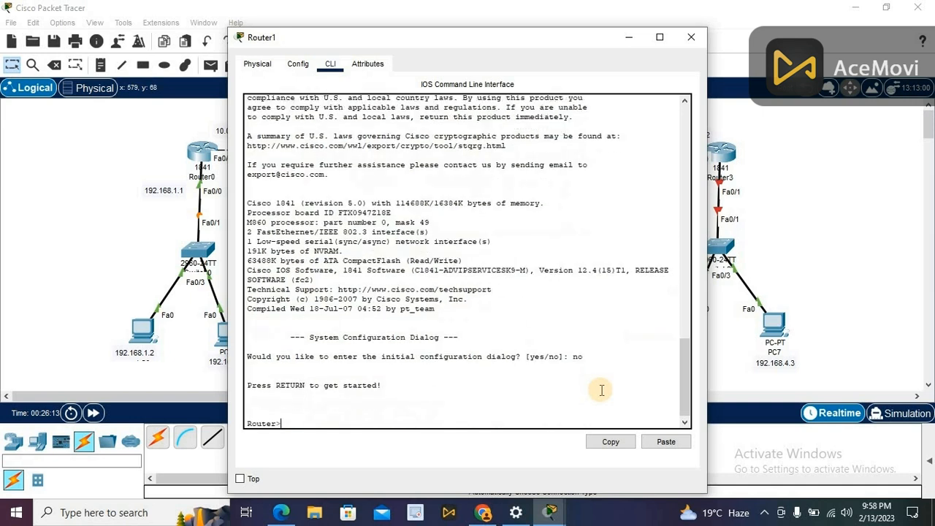
# Enter privileged mode on Router1 with the enable command
pyautogui.write('enable')
pyautogui.press('Return')
pyautogui.press('Return')
pyautogui.write('interface')
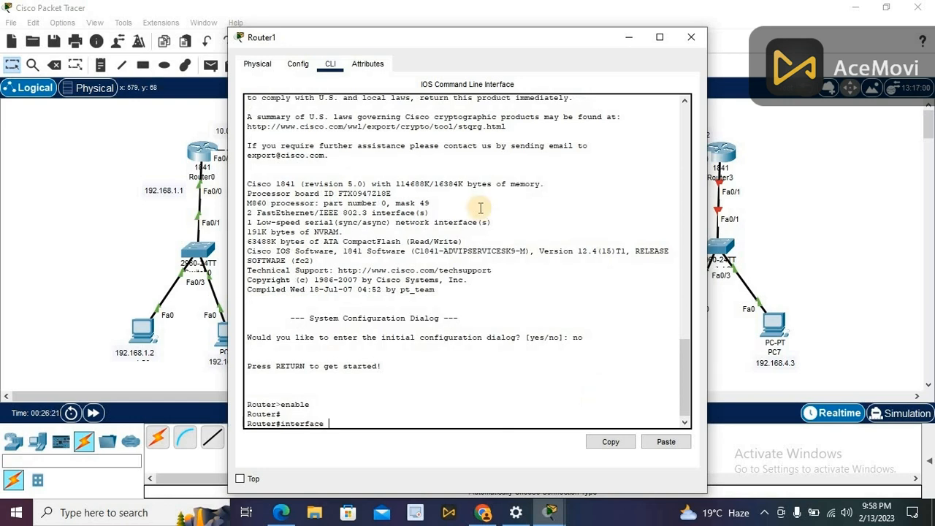
pyautogui.press('BackSpace')
pyautogui.press('BackSpace')
pyautogui.press('BackSpace')
pyautogui.press('BackSpace')
pyautogui.press('BackSpace')
pyautogui.press('BackSpace')
pyautogui.press('BackSpace')
pyautogui.press('BackSpace')
pyautogui.press('BackSpace')
pyautogui.press('BackSpace')
# Enter global configuration mode on Router1 with config t and move its window clear of Router1 in the topology
pyautogui.write('config t')
pyautogui.press('Return')
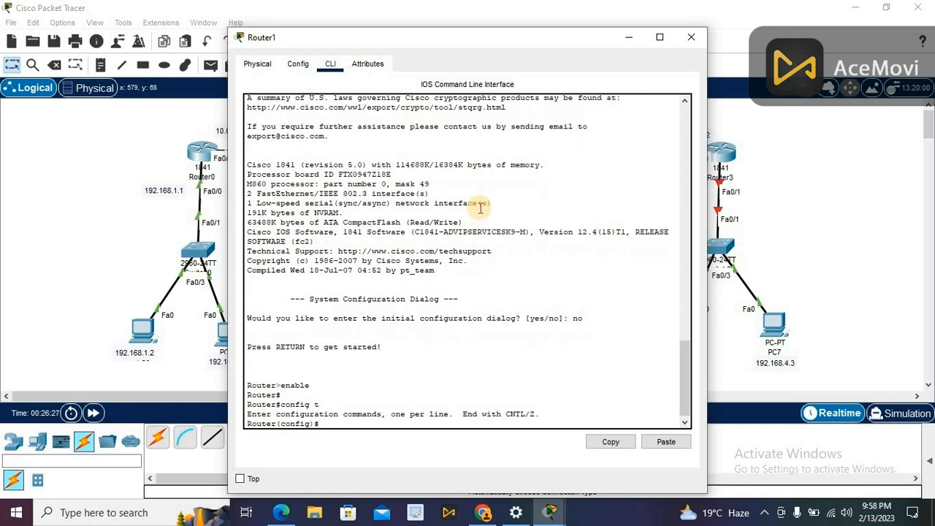
pyautogui.moveTo(438, 43); pyautogui.dragTo(704, 36)
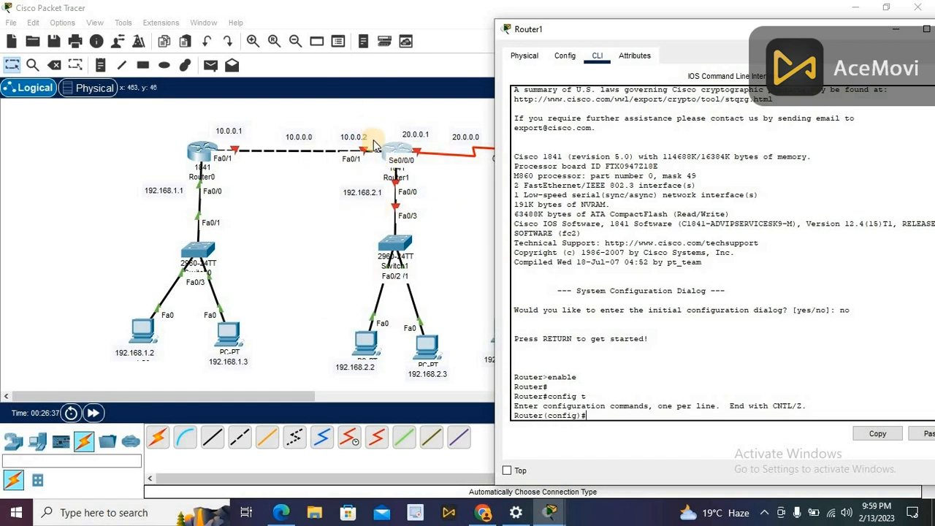
# Assign IP address 10.0.0.2 with mask 255.0.0.0 to Router1's interface fastEthernet 0/1
pyautogui.write('inter')
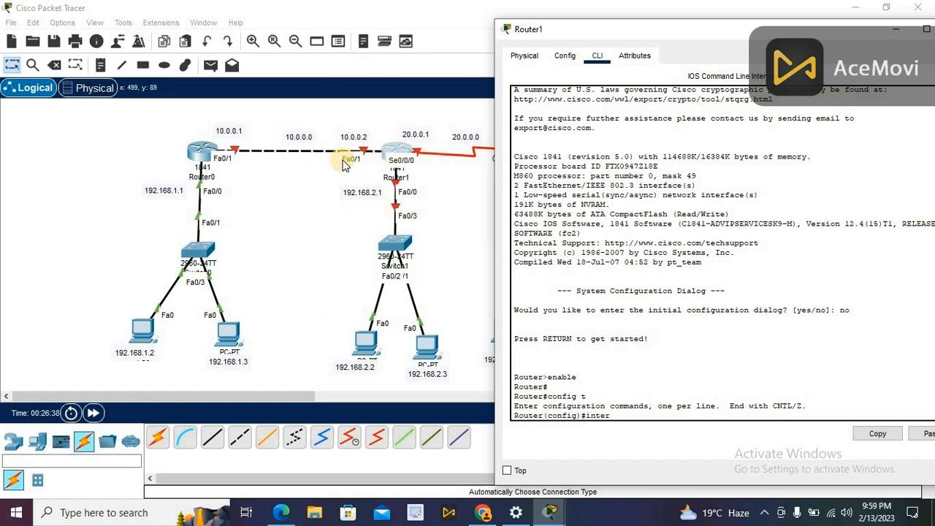
pyautogui.write('face fastEthernet 0/1')
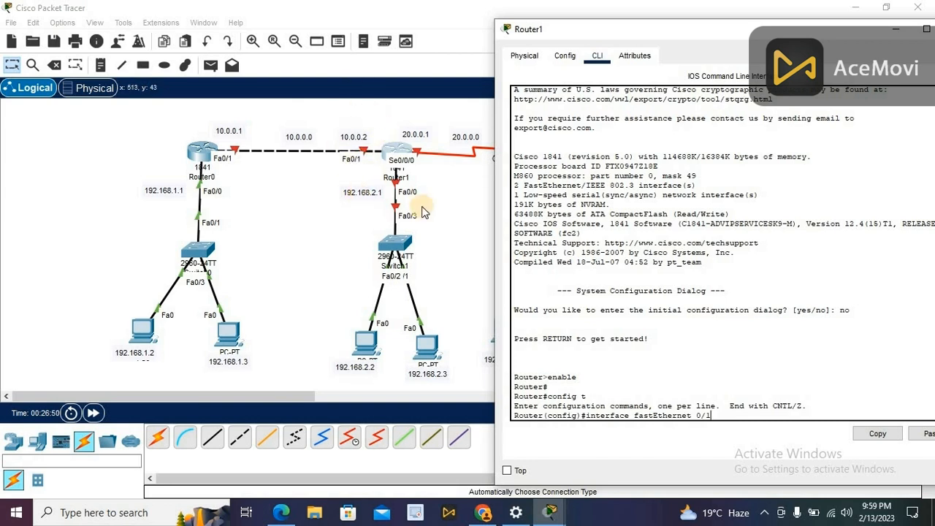
pyautogui.press('Return')
pyautogui.press('Return')
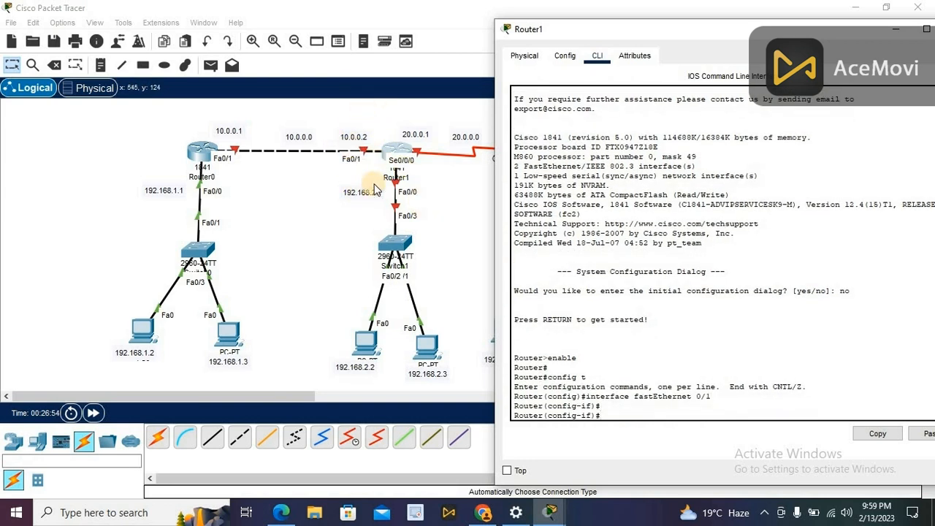
pyautogui.write('ip address 10.')
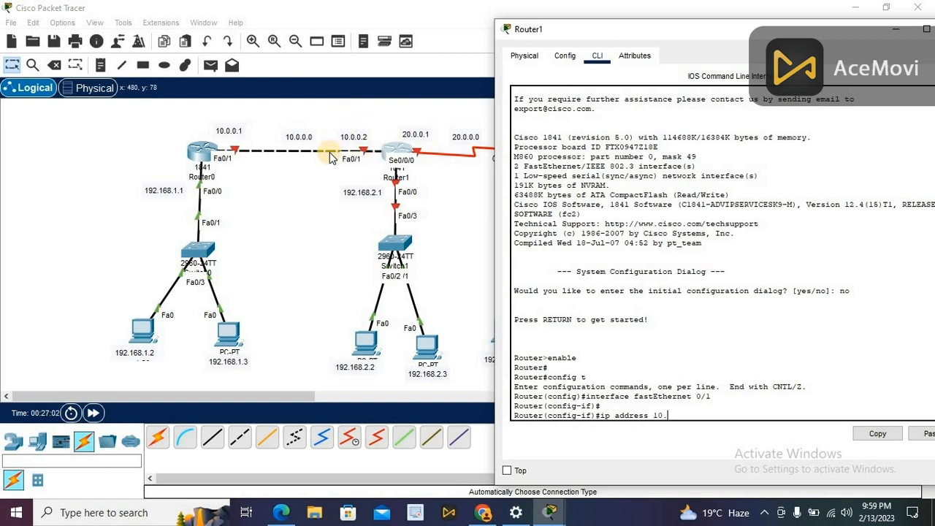
pyautogui.write('0.0.2 255.0.0.0')
pyautogui.press('Return')
pyautogui.press('Return')
# Enable Router1's interface fastEthernet 0/1 with the no shutdown command
pyautogui.write('no sh')
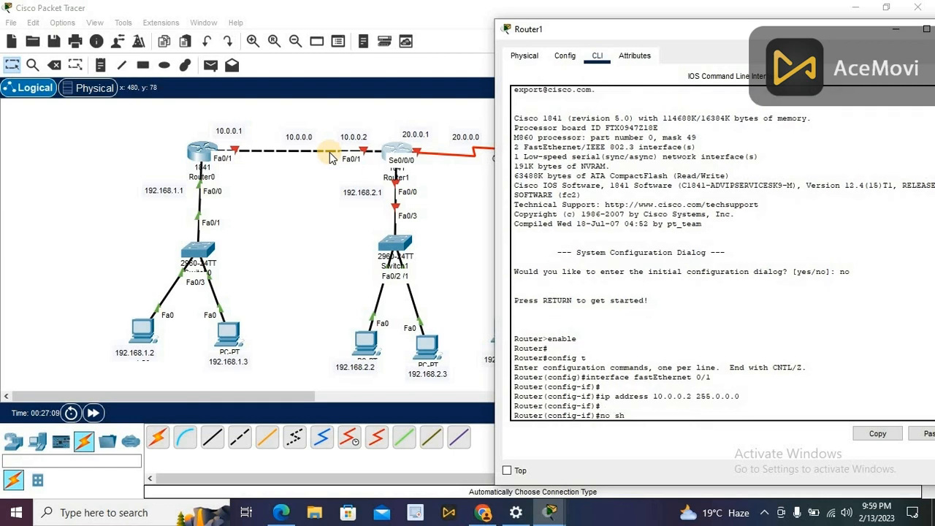
pyautogui.write('utd')
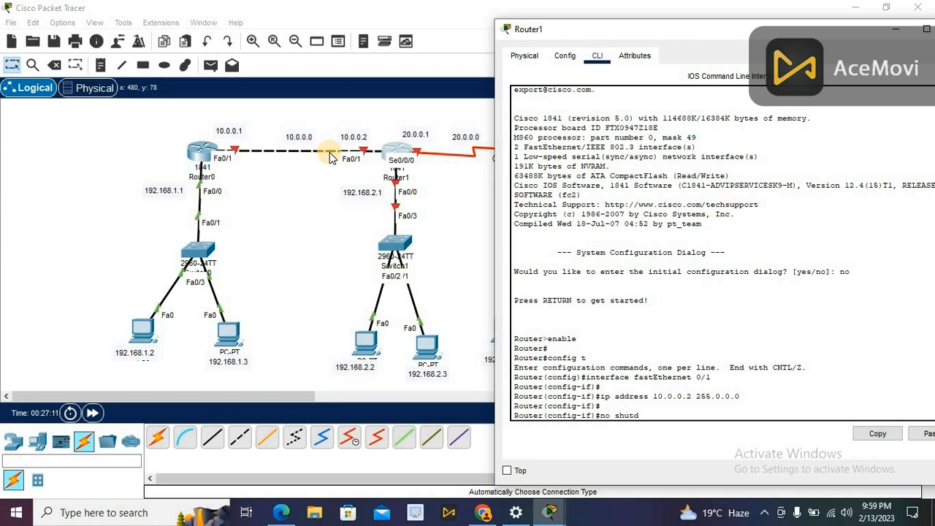
pyautogui.write('own')
pyautogui.press('Return')
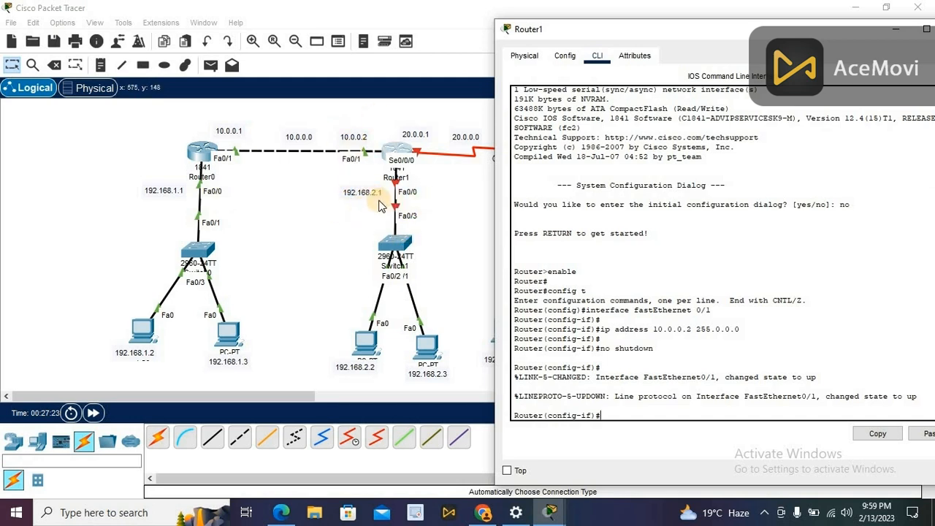
# Assign IP address 192.168.2.1 with mask 255.255.255.0 to Router1's interface fastEthernet 0/0
pyautogui.write('nterfa')
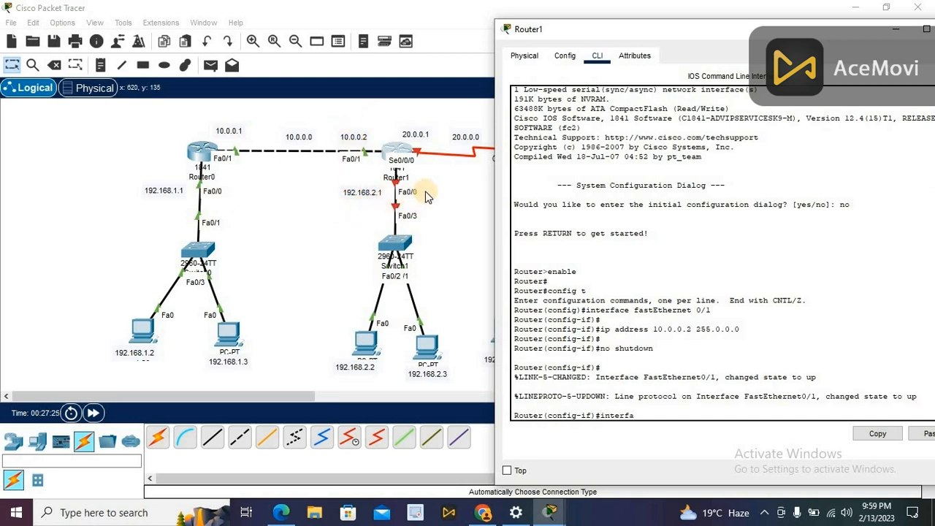
pyautogui.write('ce fastEthernet 0/0')
pyautogui.press('Return')
pyautogui.press('Return')
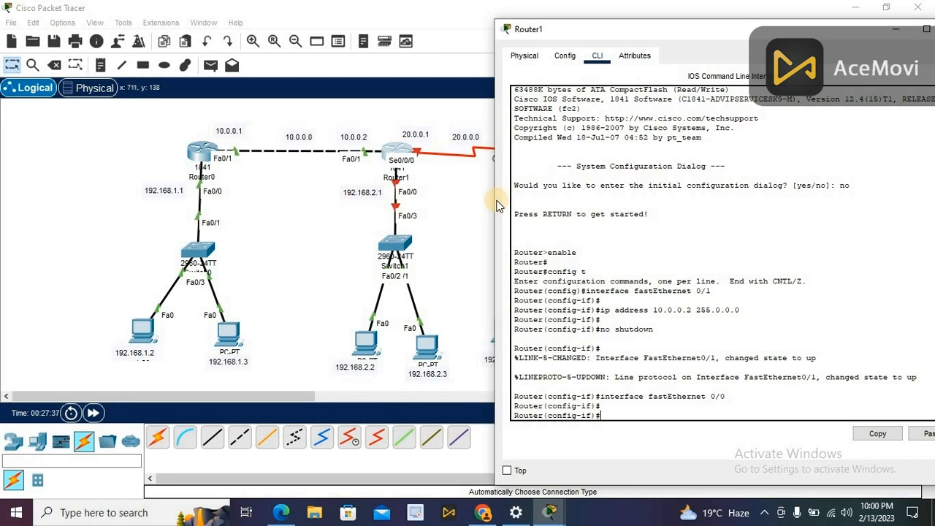
pyautogui.write('ip address')
pyautogui.press('BackSpace')
pyautogui.press('BackSpace')
pyautogui.write('8.2.1 255.255.2')
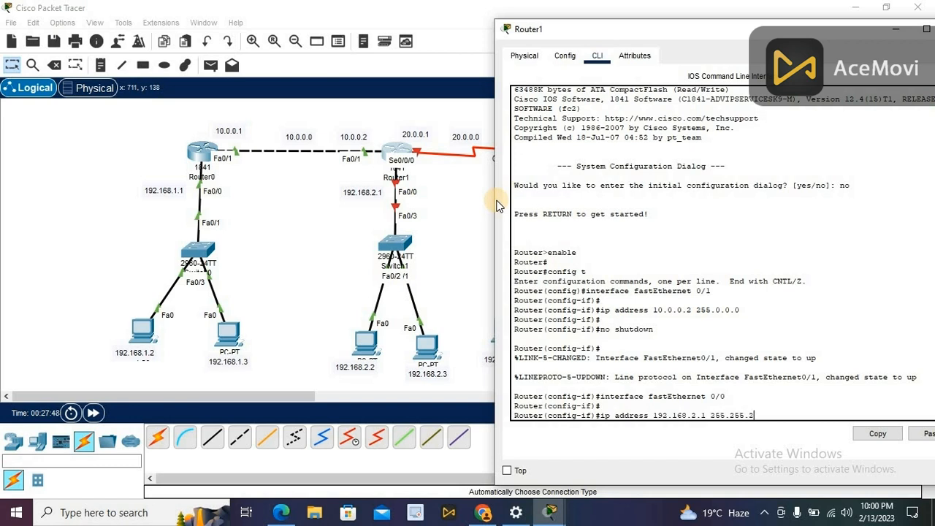
pyautogui.write('55.0')
pyautogui.press('Return')
# Bring up Router1's interface fastEthernet 0/0 with no shutdown
pyautogui.write('nfig-if)#n')
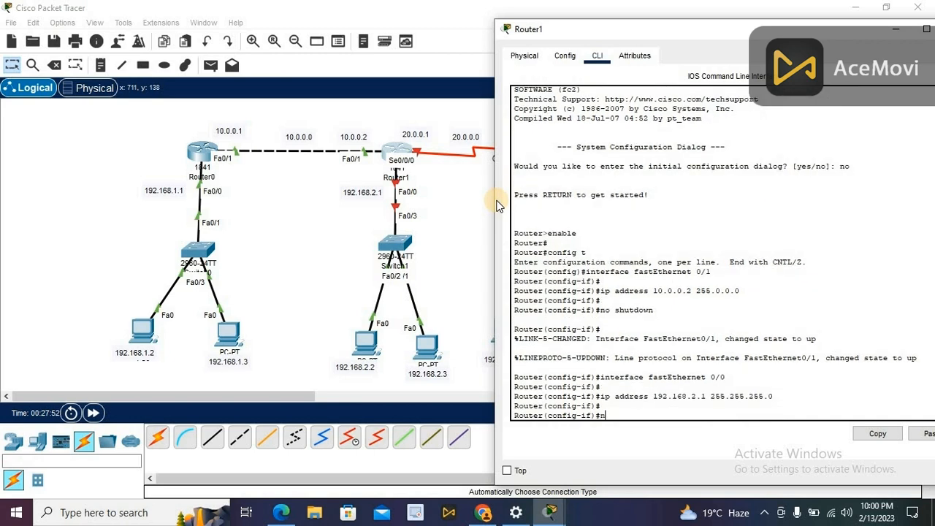
pyautogui.write('o shutdown')
pyautogui.press('Return')
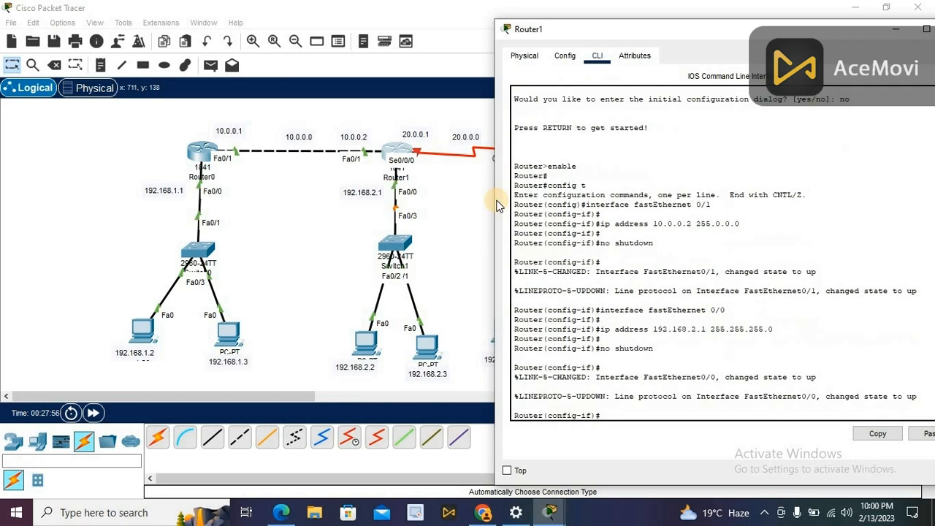
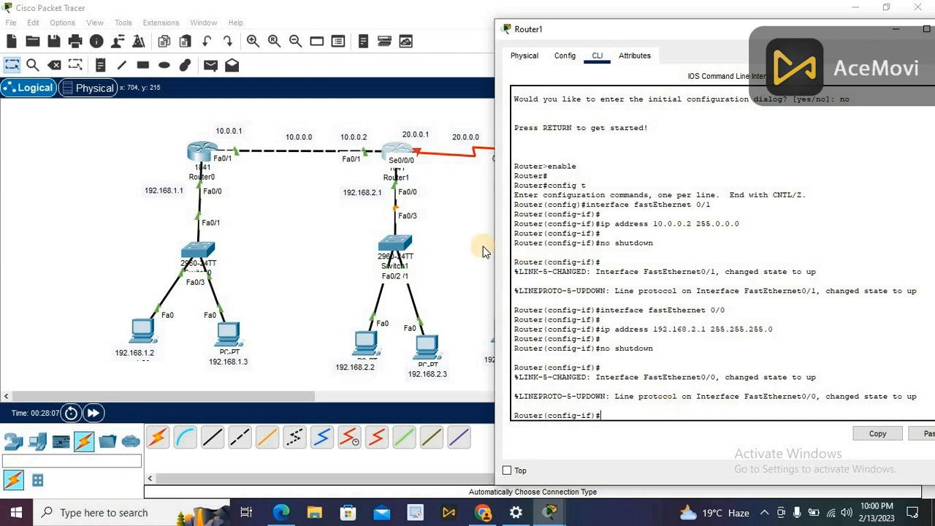
# Assign IP address 20.0.0.1 with mask 255.0.0.0 to Router1's interface serial 0/0/0
pyautogui.write('interfac')
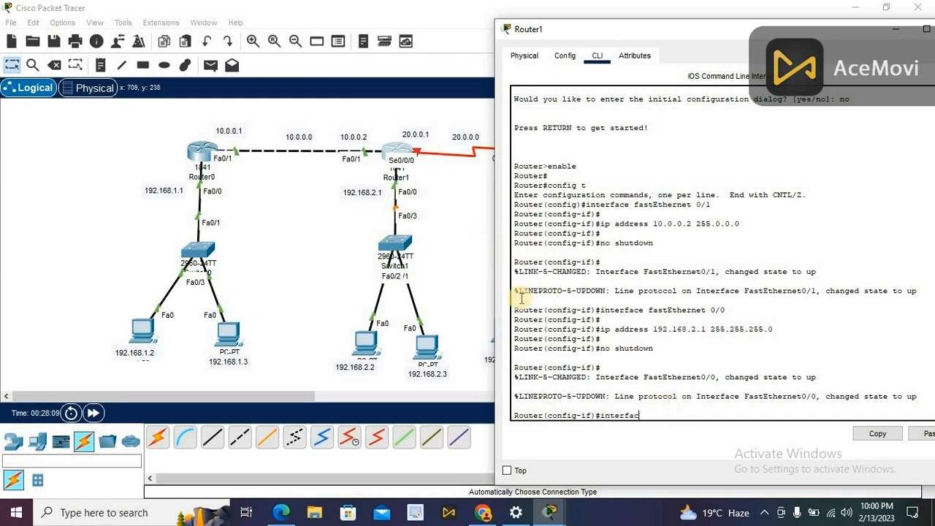
pyautogui.write('e seri')
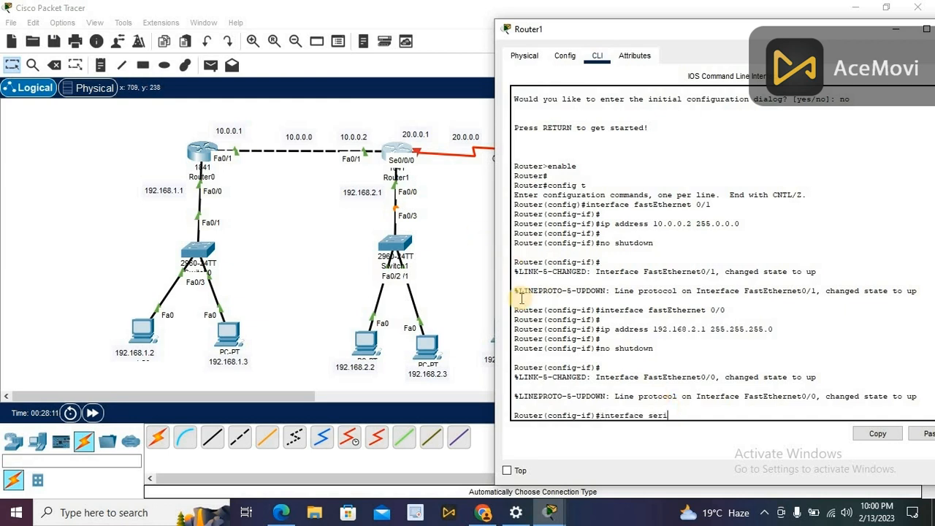
pyautogui.write('al 0/0/0')
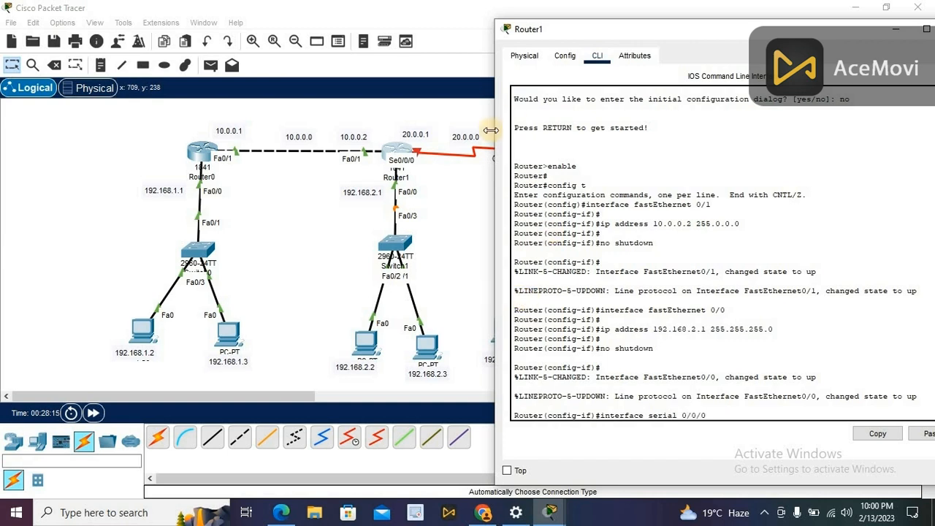
pyautogui.press('Return')
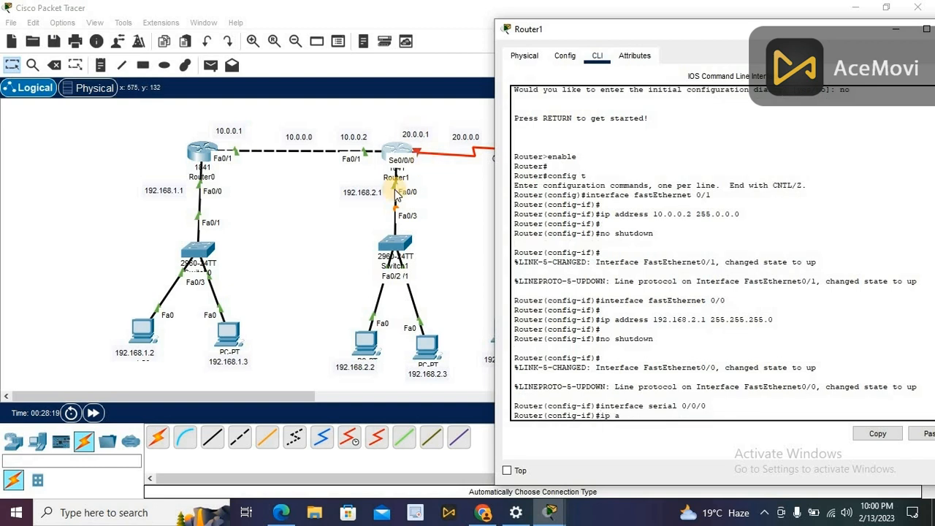
pyautogui.write('ip address ')
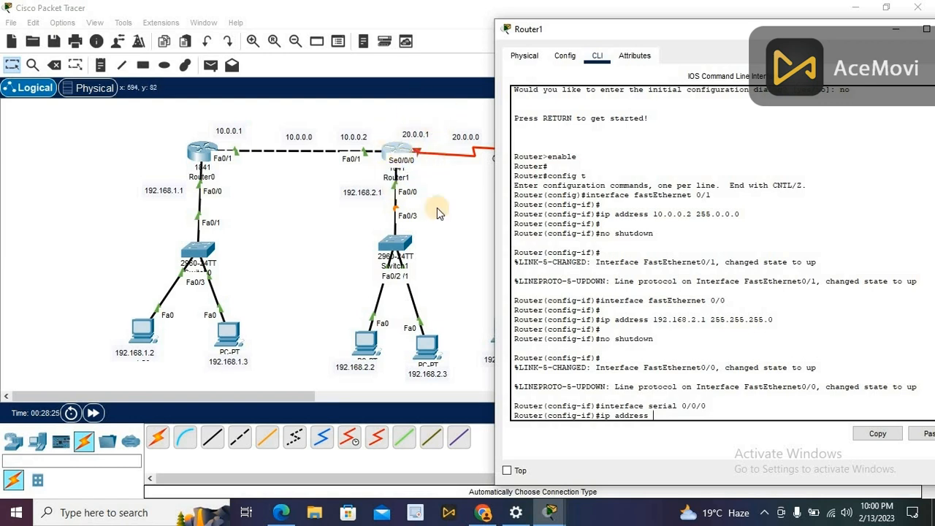
pyautogui.write('20.0.0.1 25')
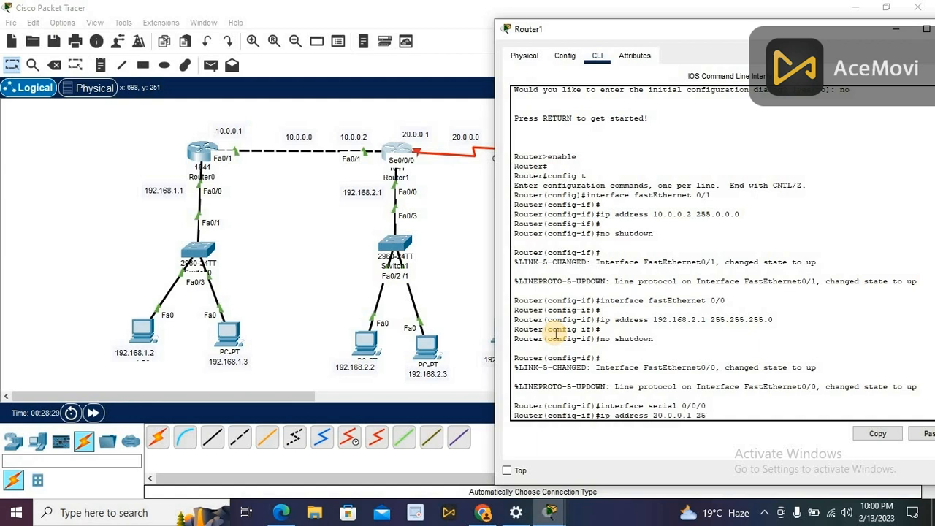
pyautogui.write('5.0.0.0')
pyautogui.press('Return')
pyautogui.press('Return')
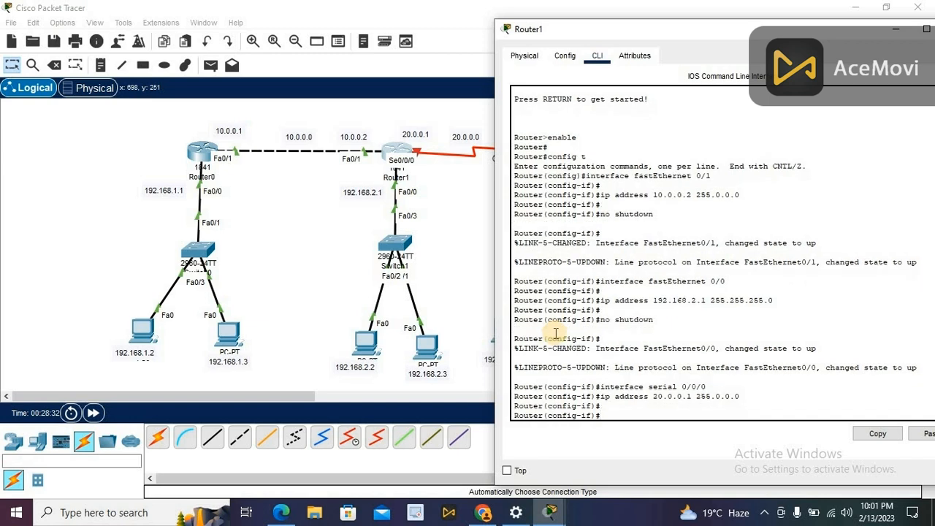
# Enable Router1's interface serial 0/0/0 with the no shutdown command
pyautogui.write('no shutdown')
pyautogui.press('Return')
pyautogui.press('Return')
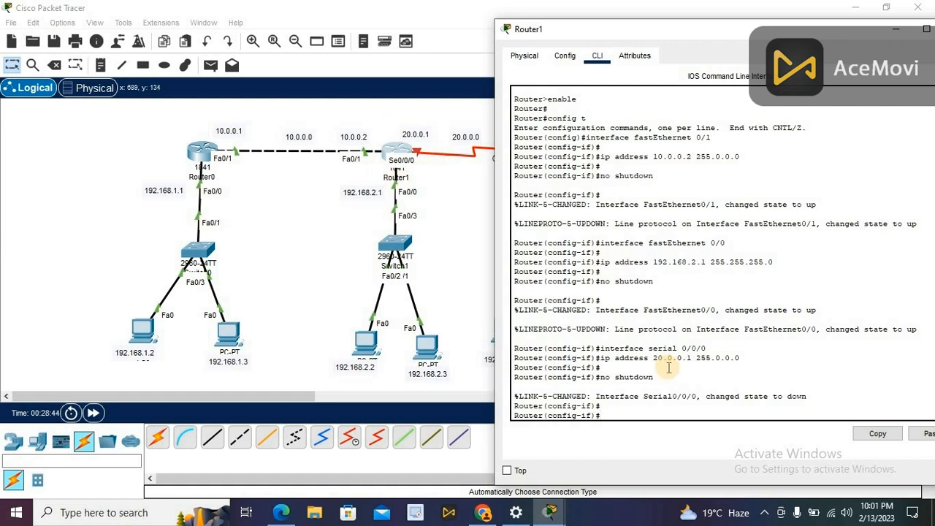
# Leave interface configuration mode on Router1 with exit and close its window
pyautogui.write('exit')
pyautogui.press('Return')
pyautogui.press('Return')
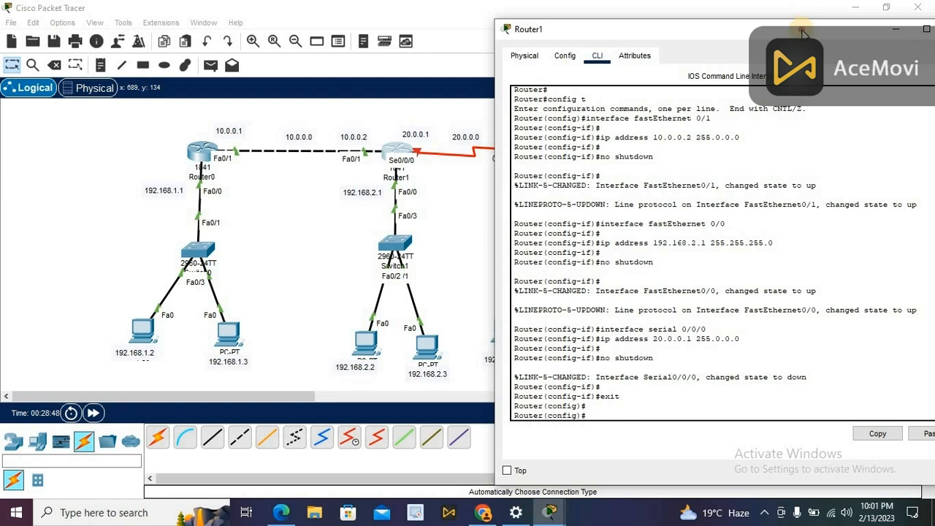
pyautogui.moveTo(801, 29); pyautogui.dragTo(606, 41)
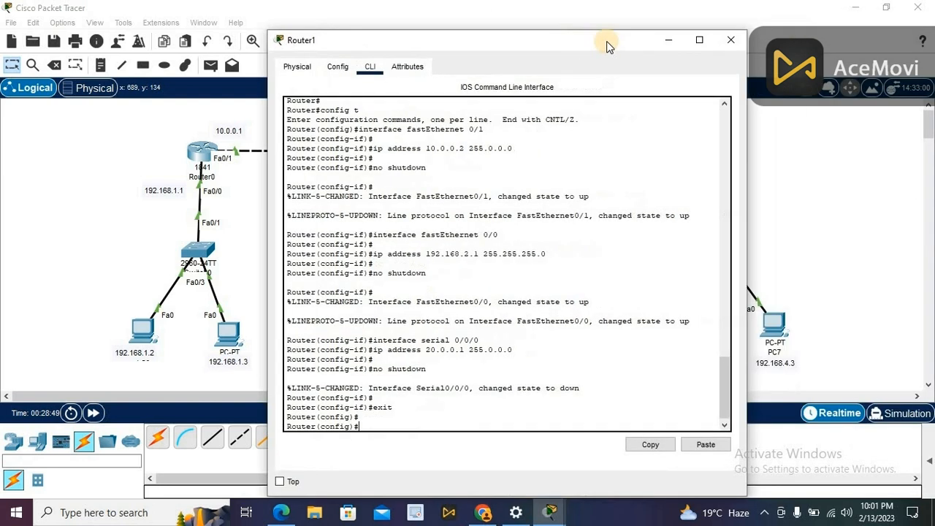
pyautogui.click(731, 39)
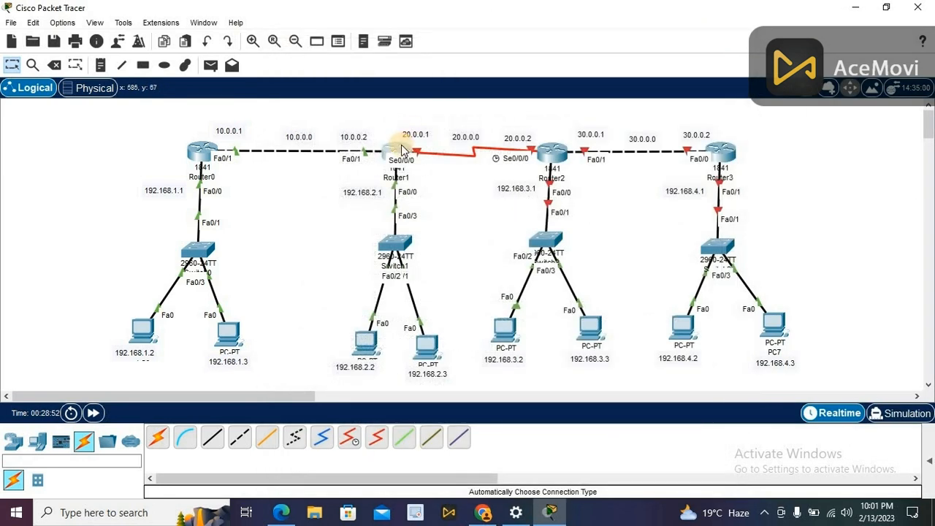
# Open Router2's command line interface and decline the initial configuration dialog with no
pyautogui.moveTo(401, 145)
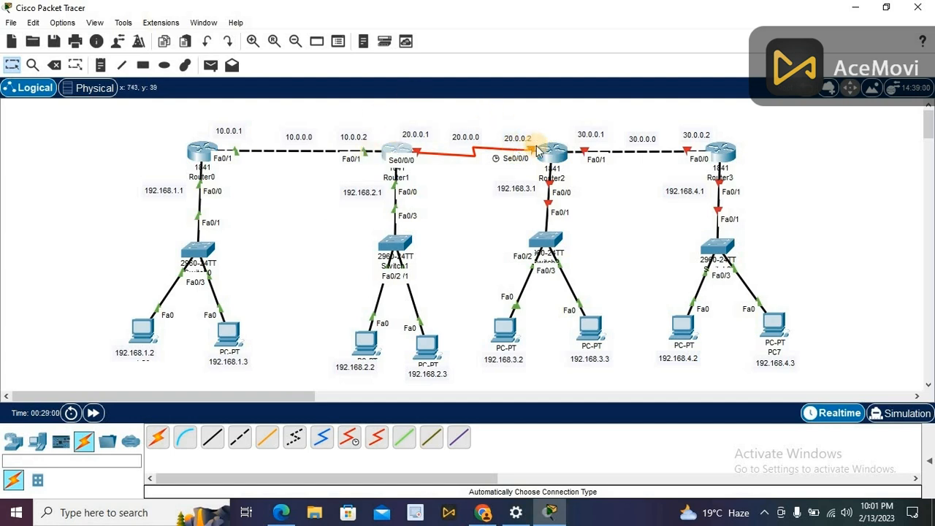
pyautogui.moveTo(555, 160)
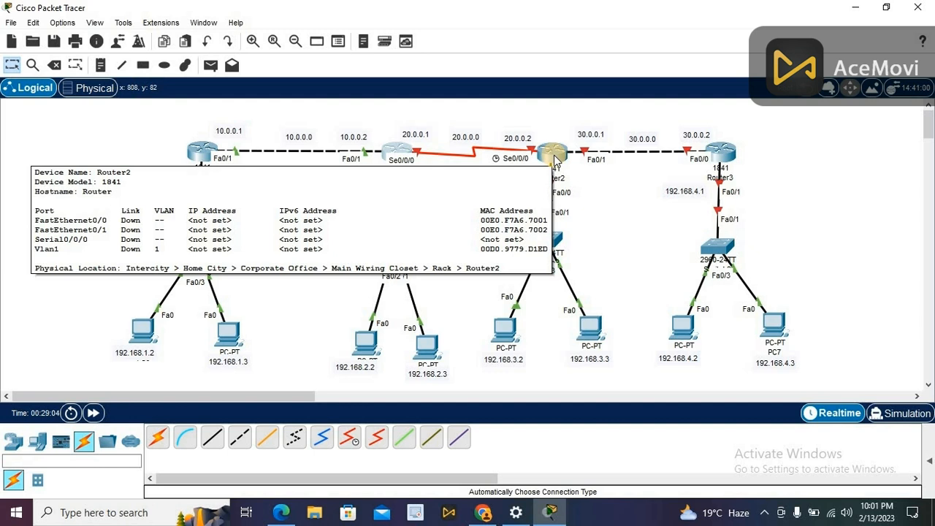
pyautogui.click(555, 159)
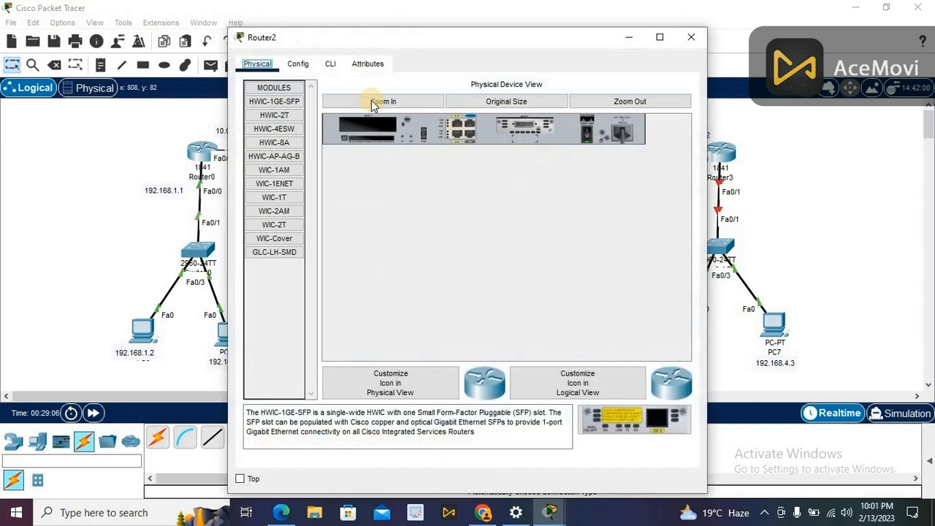
pyautogui.click(331, 66)
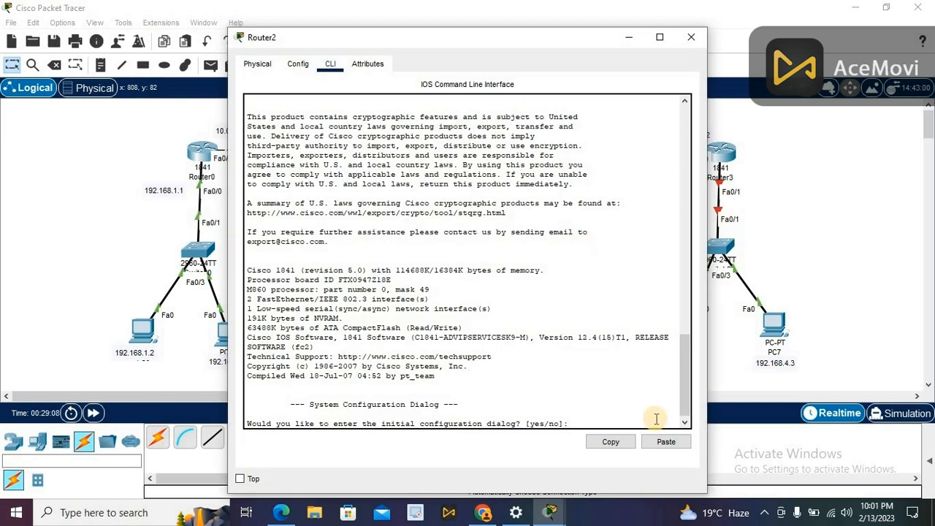
pyautogui.write('no')
pyautogui.press('Return')
pyautogui.press('Return')
# Enter privileged mode on Router2 with the enable command
pyautogui.write('en')
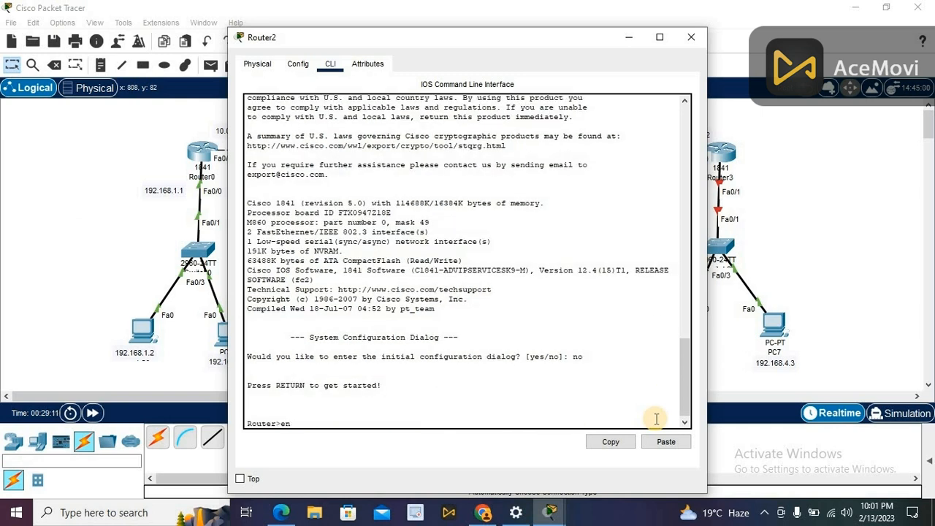
pyautogui.write('abel')
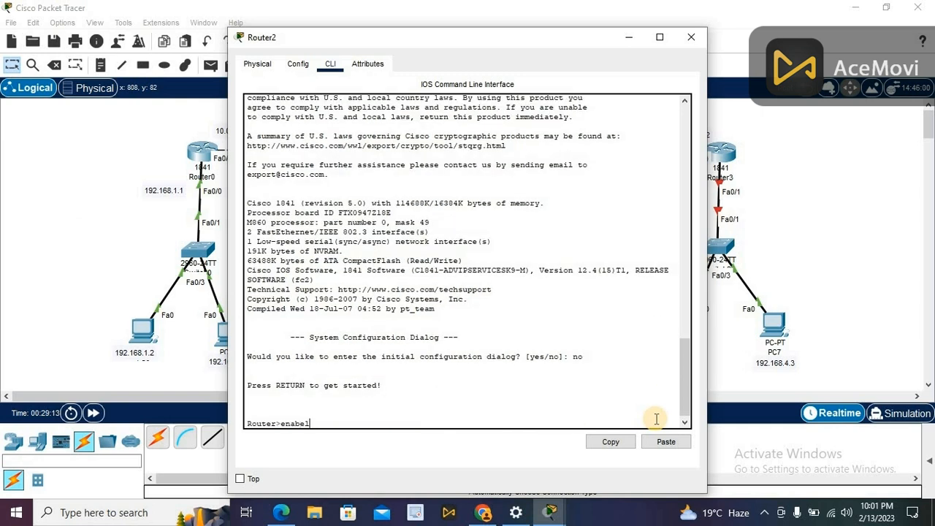
pyautogui.press('BackSpace')
pyautogui.press('BackSpace')
pyautogui.write('le')
pyautogui.press('Return')
pyautogui.press('Return')
# Enter global configuration mode on Router2 with config t and move its window aside to uncover the serial link in the topology
pyautogui.write('co')
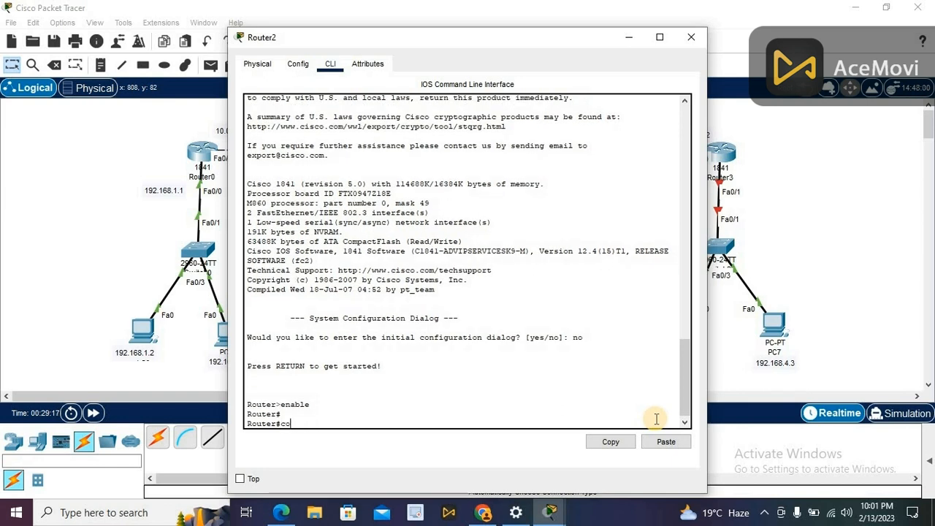
pyautogui.write('nfig t')
pyautogui.press('Return')
pyautogui.press('Return')
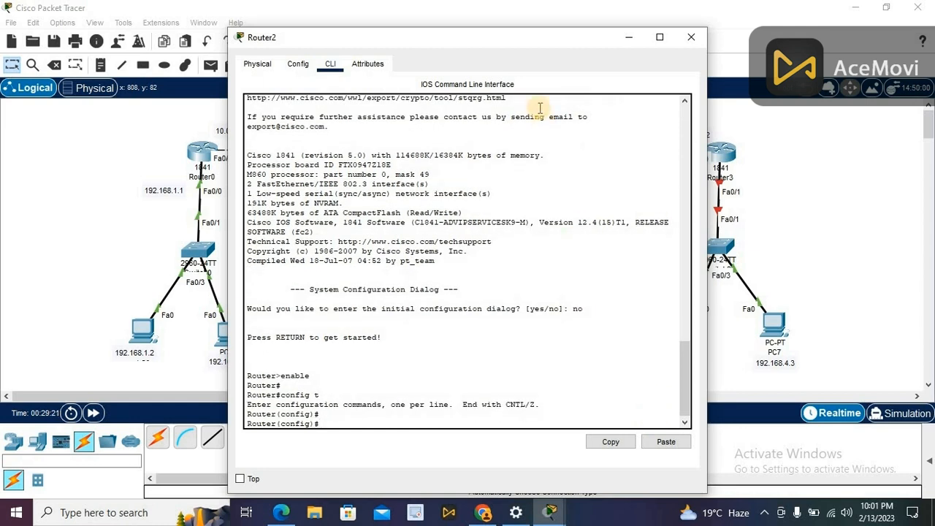
pyautogui.moveTo(497, 37); pyautogui.dragTo(823, 63)
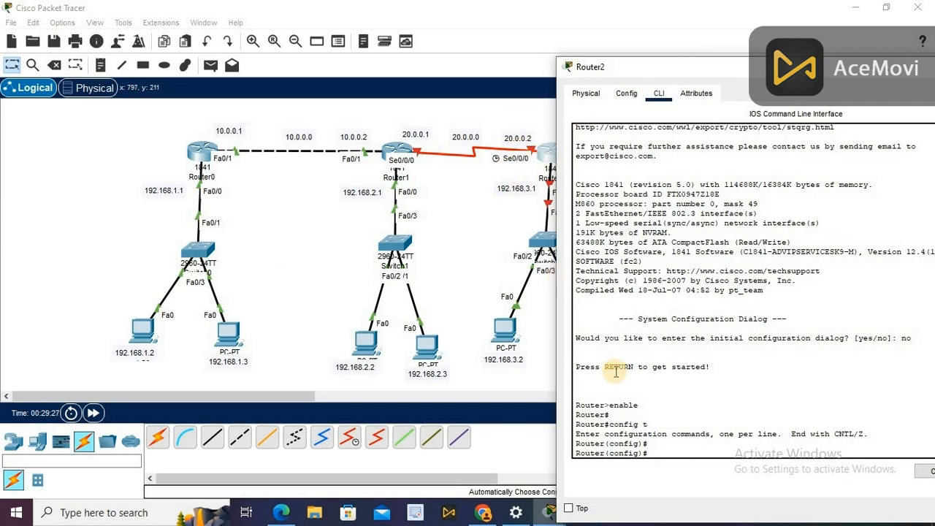
# Assign IP address 20.0.0.2 with mask 255.0.0.0 to Router2's interface serial 0/0/0
pyautogui.write('interface serial 0/0/0')
pyautogui.press('BackSpace')
pyautogui.press('BackSpace')
pyautogui.write('/0')
pyautogui.press('Return')
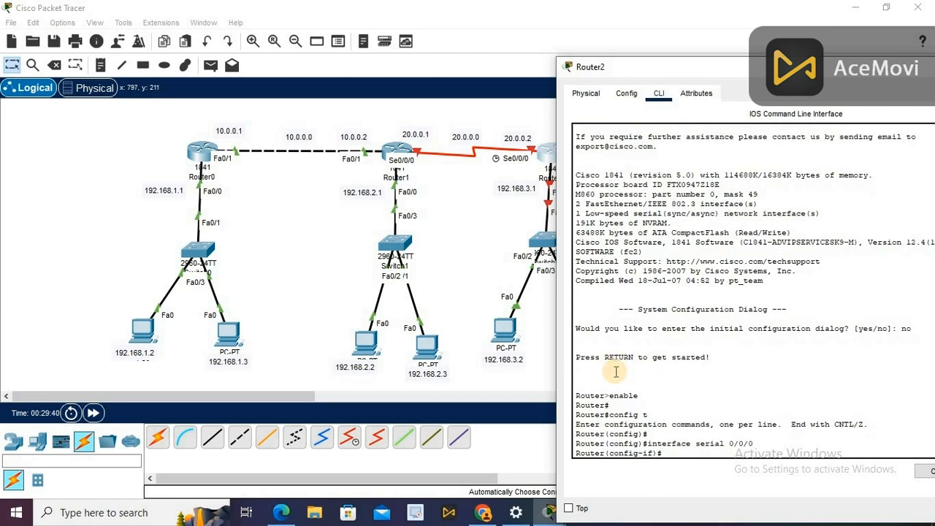
pyautogui.press('Return')
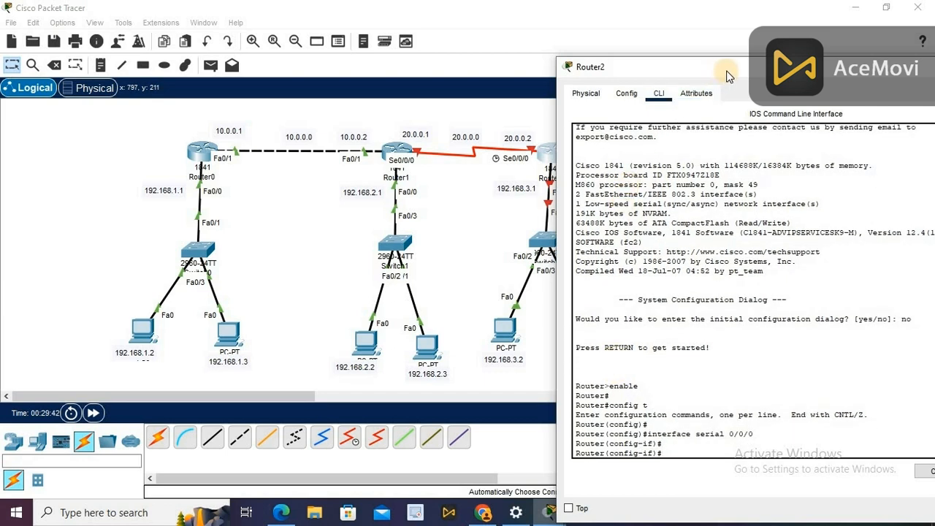
pyautogui.moveTo(726, 77); pyautogui.dragTo(726, 49)
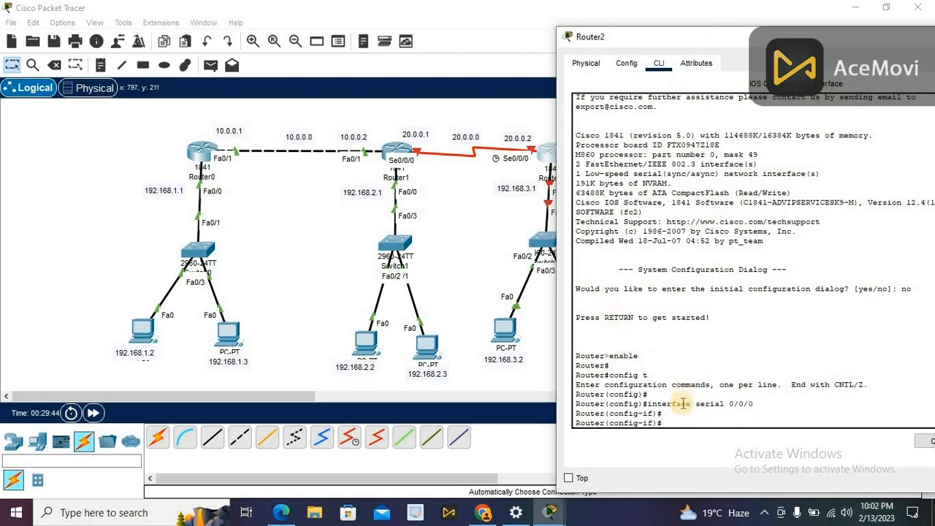
pyautogui.write('ip address')
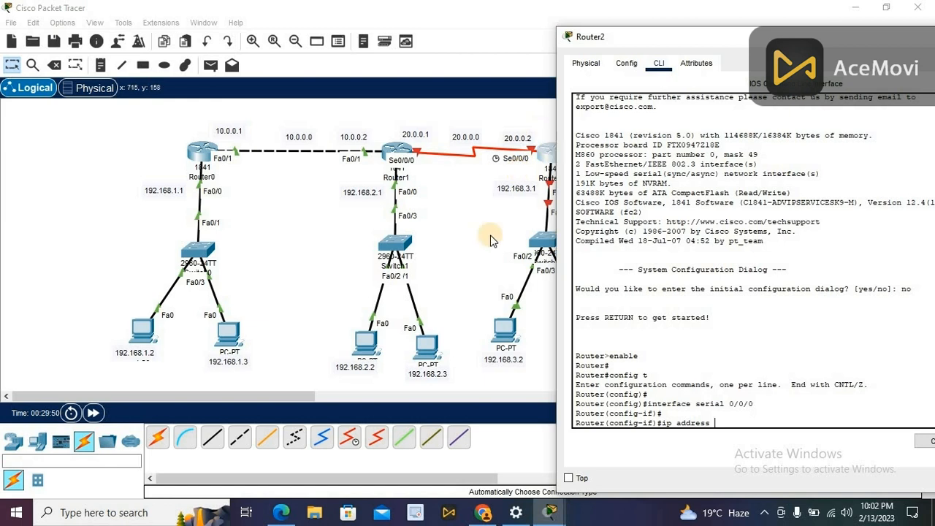
pyautogui.write('20.0.0.2 255.0.0.0')
pyautogui.press('Return')
pyautogui.press('Return')
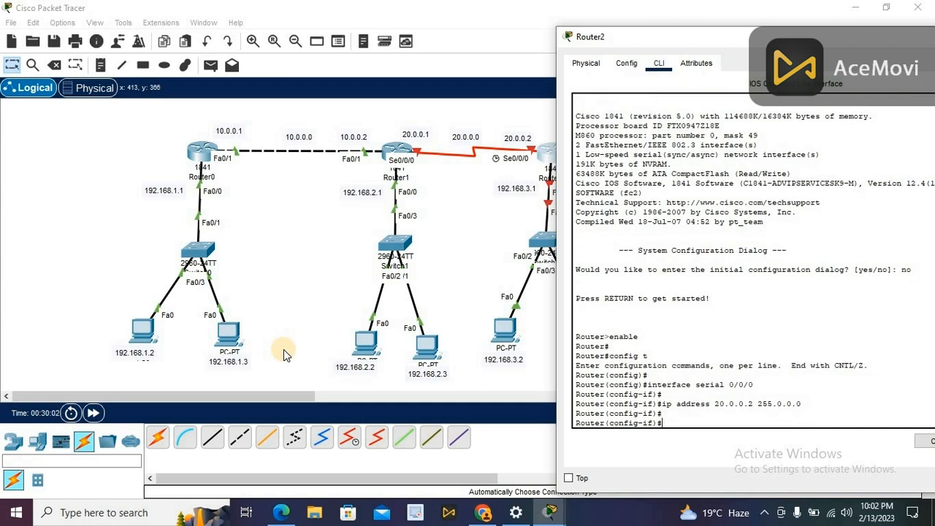
# Enable Router2's interface serial 0/0/0 with the no shutdown command
pyautogui.write('no shutdown')
pyautogui.press('Return')
pyautogui.press('Return')
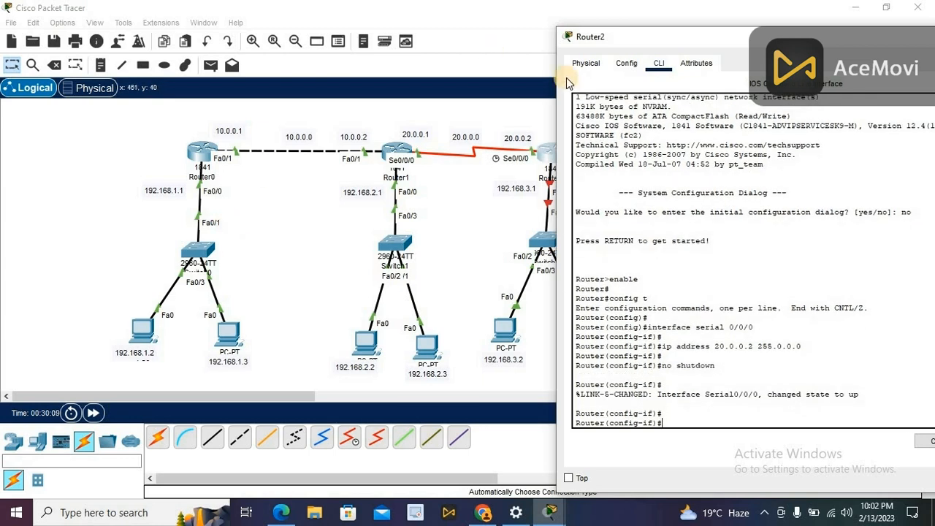
# Move the Router2 window clear of its links in the topology and enter configuration of interface fastEthernet 0/0
pyautogui.moveTo(742, 32); pyautogui.dragTo(189, 254)
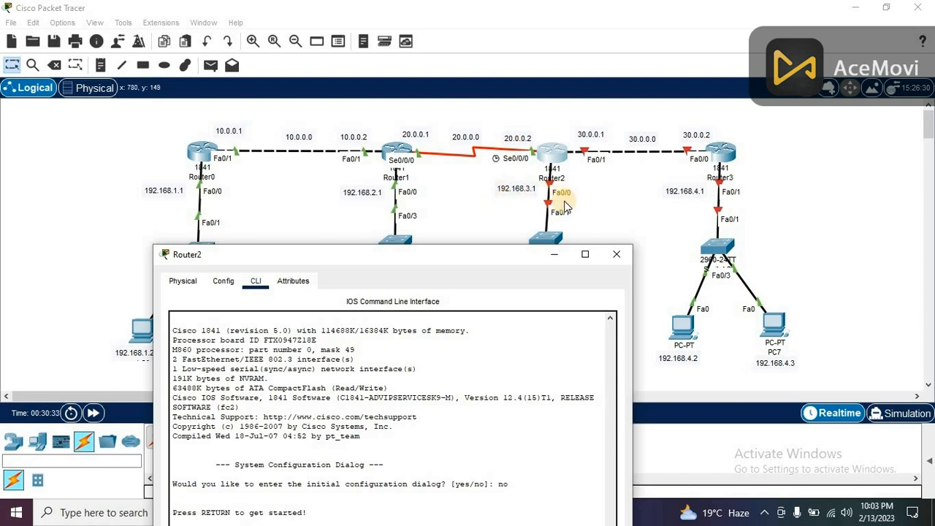
pyautogui.moveTo(432, 271); pyautogui.dragTo(267, 21)
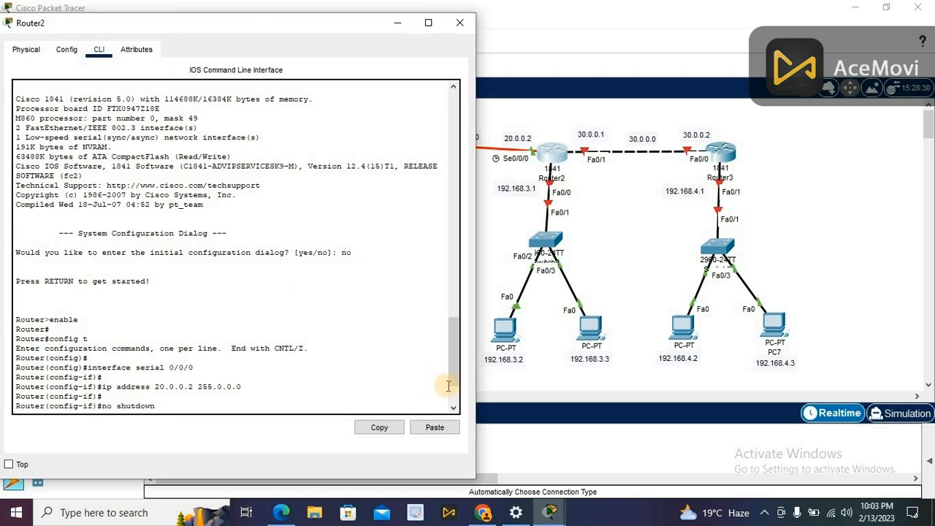
pyautogui.moveTo(454, 357); pyautogui.dragTo(450, 402)
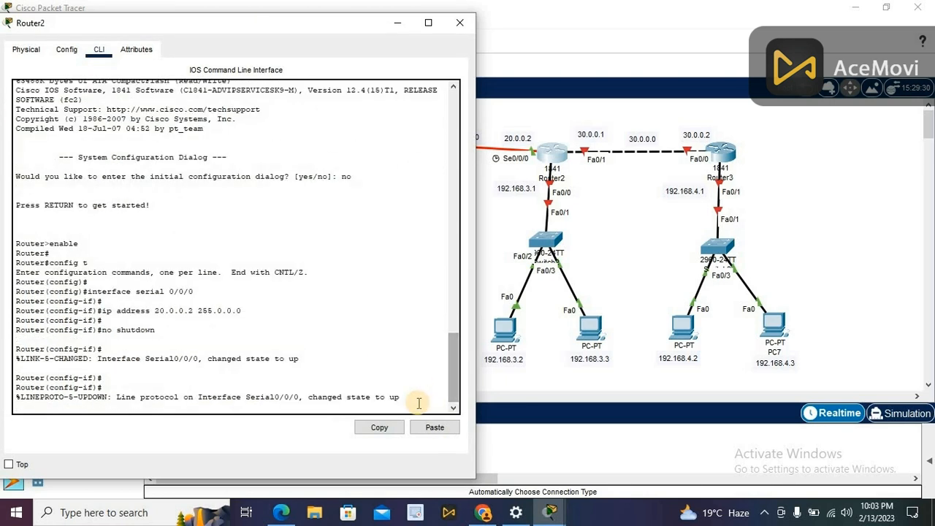
pyautogui.press('Return')
pyautogui.press('Return')
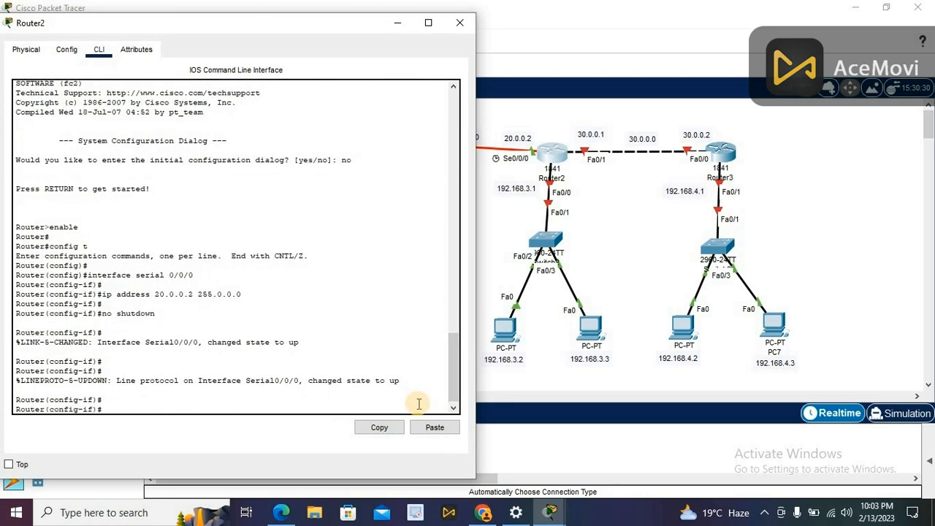
pyautogui.write('interface fastEthernet 0/0')
pyautogui.press('Return')
pyautogui.press('Return')
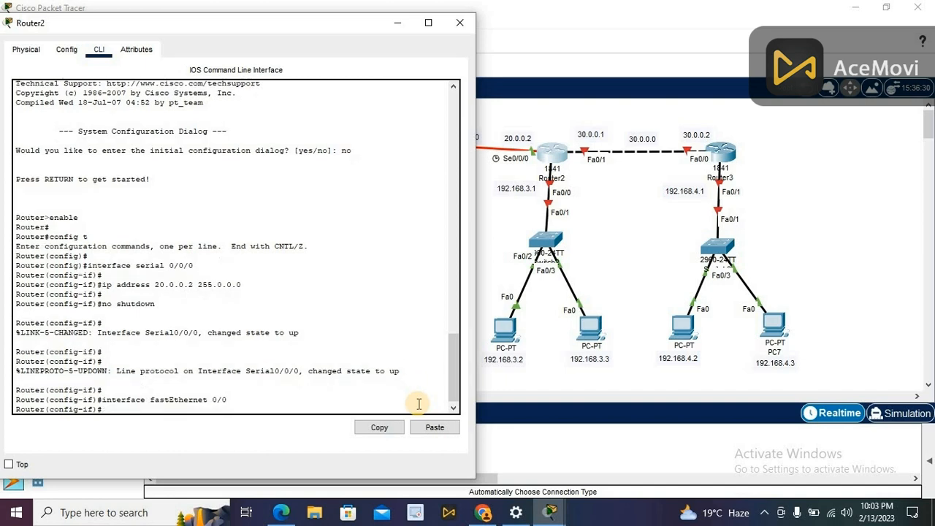
# Assign IP address 192.168.3.1 with mask 255.255.255.0 to Router2's interface fastEthernet 0/0
pyautogui.write('ip address')
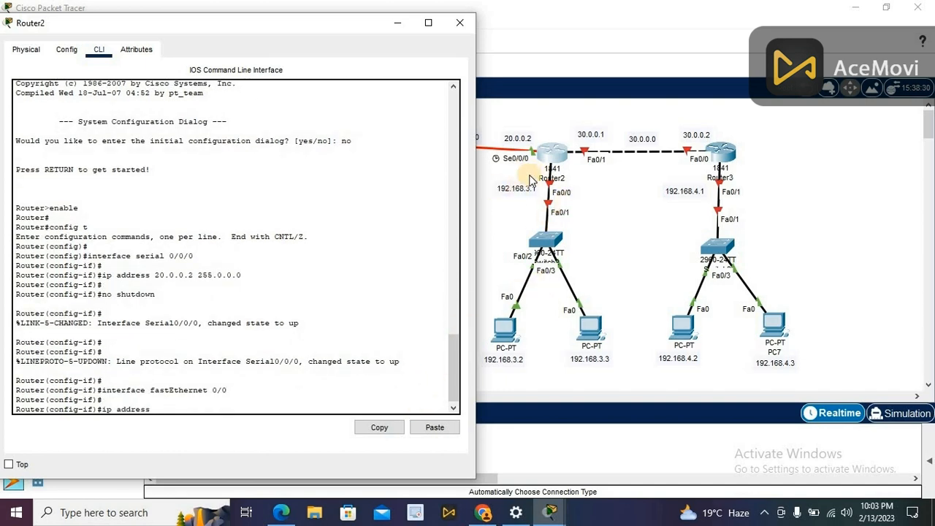
pyautogui.write(' 192')
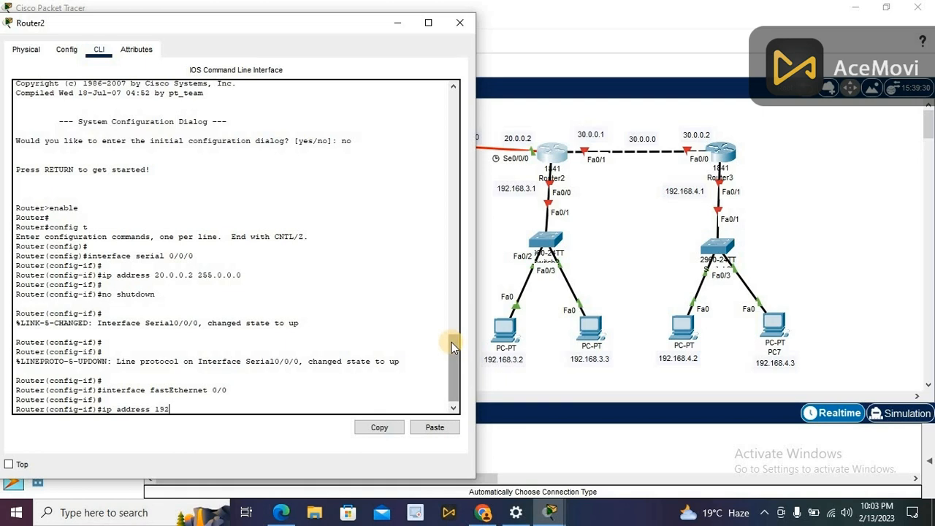
pyautogui.write('.168.3.1 255.255.255.0')
pyautogui.press('Return')
pyautogui.press('Return')
# Enable Router2's interface fastEthernet 0/0 with the no shutdown command
pyautogui.write('no')
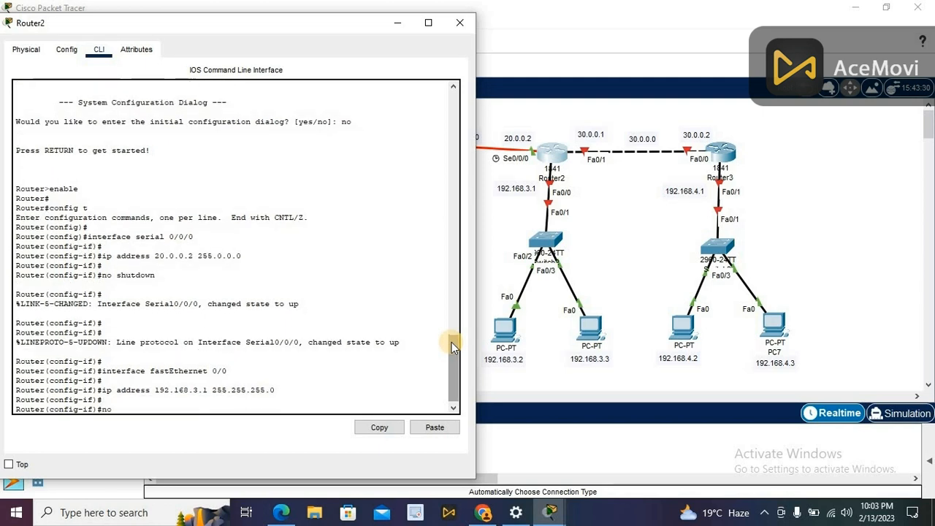
pyautogui.write(' shutdown')
pyautogui.press('Return')
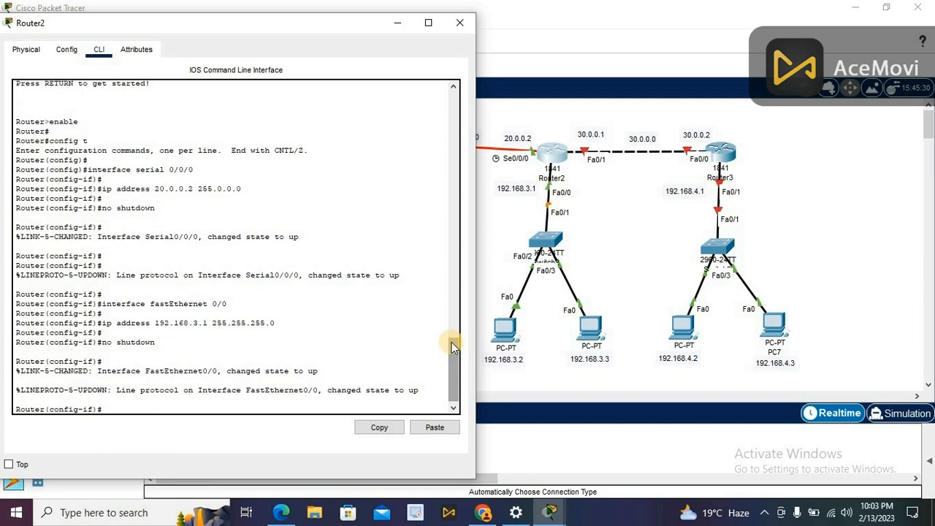
pyautogui.press('Return')
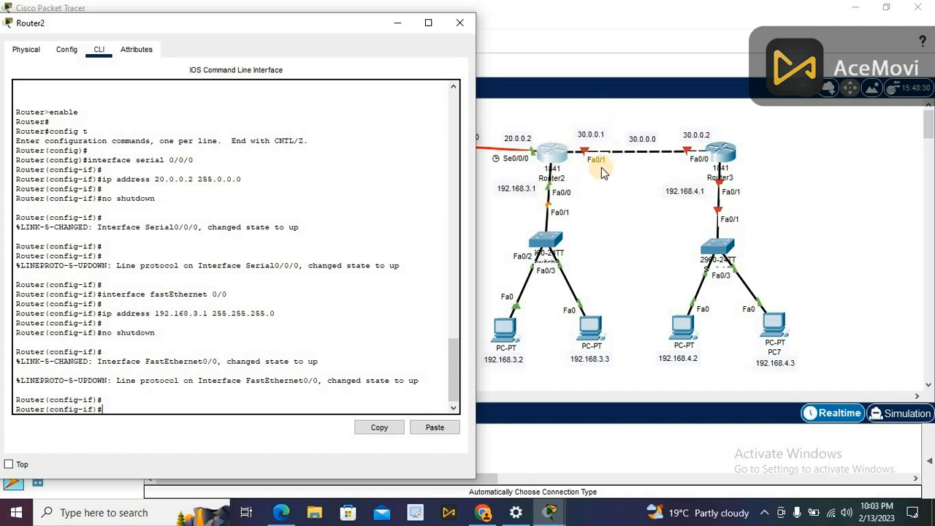
# Assign IP address 30.0.0.1 with mask 255.0.0.0 to Router2's interface fastEthernet 0/1
pyautogui.write('interf')
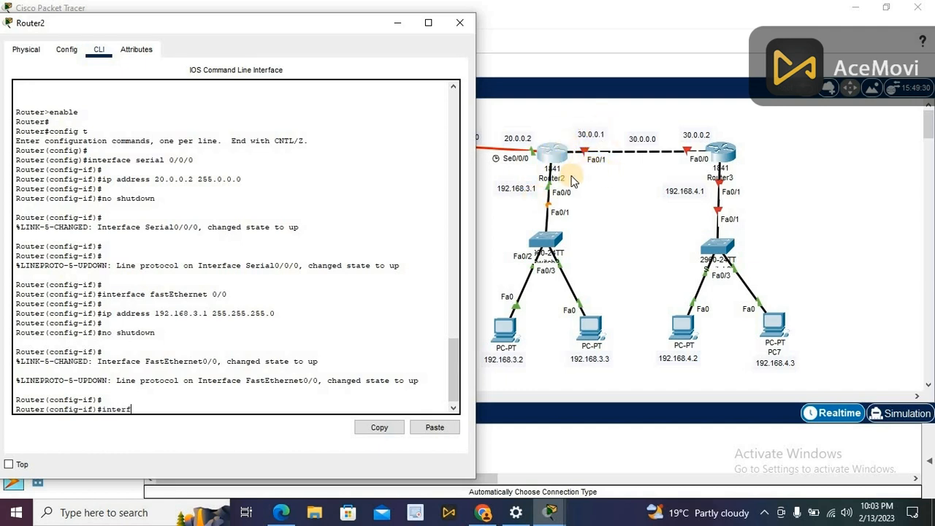
pyautogui.write('ace fastEthernet 0/1')
pyautogui.press('Return')
pyautogui.press('Return')
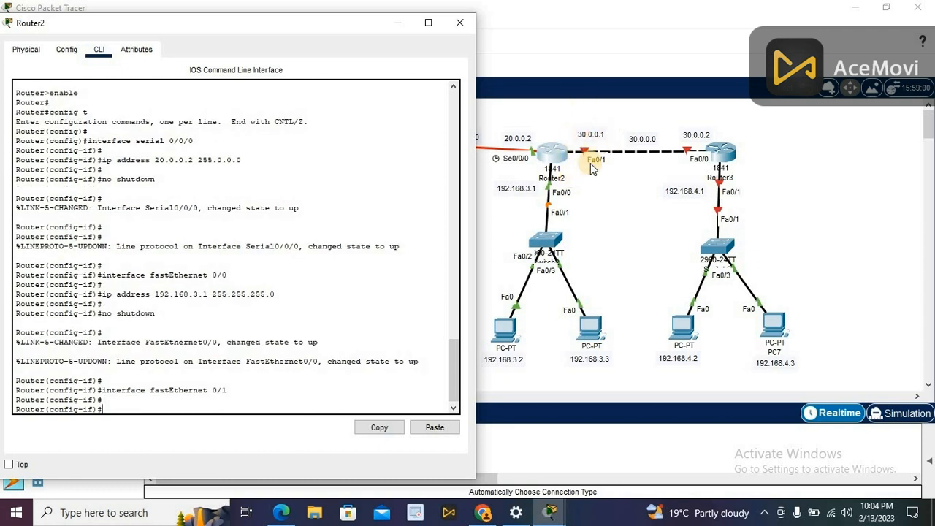
pyautogui.write('ip address 30.0.0.1 255.0.0.0')
pyautogui.press('Return')
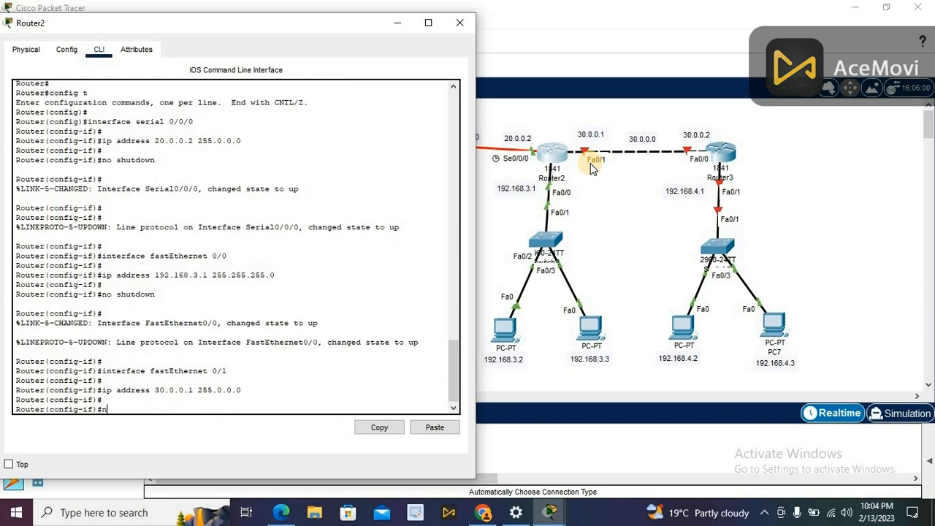
# Enable Router2's interface fastEthernet 0/1 with no shutdown, and finish by exiting interface configuration and closing the router's window
pyautogui.write('no shutdown')
pyautogui.press('Return')
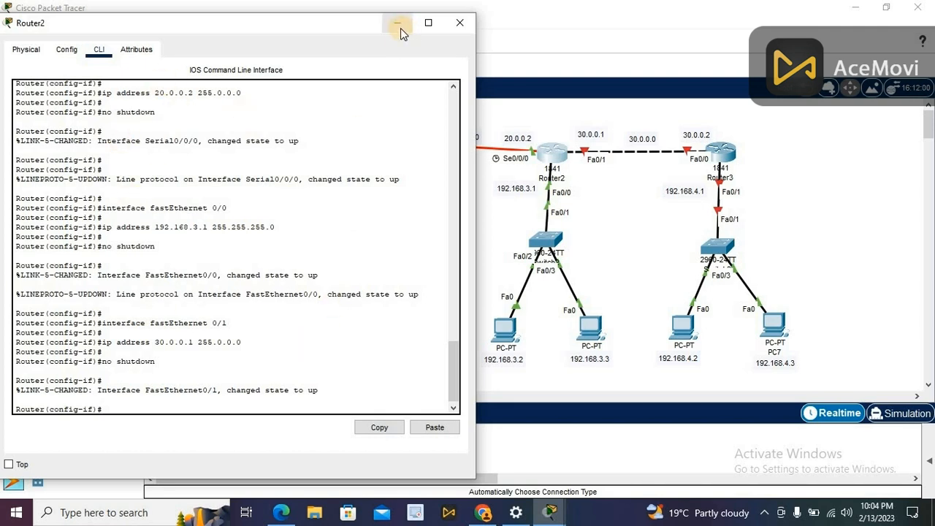
pyautogui.write('exit')
pyautogui.press('Return')
pyautogui.press('Return')
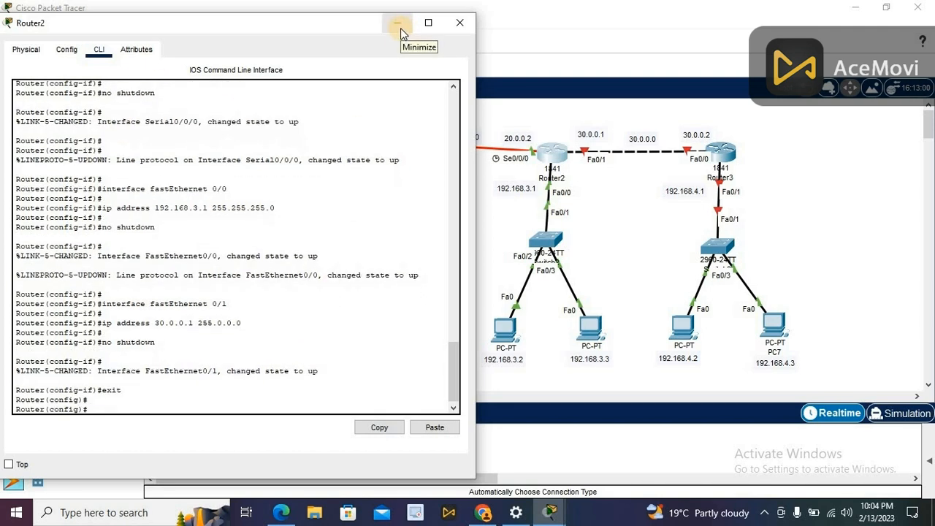
pyautogui.click(464, 22)
# Open Router3's command line and answer no to the initial configuration dialog
pyautogui.moveTo(558, 157)
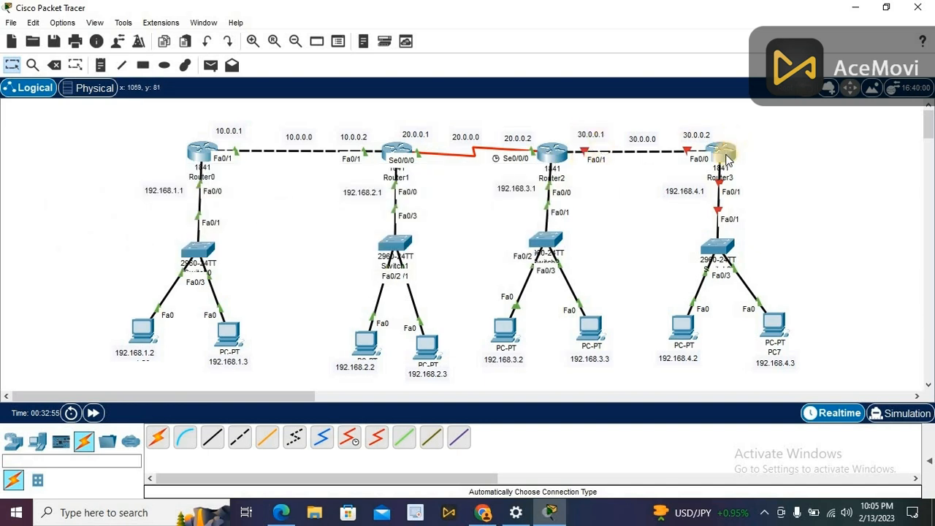
pyautogui.moveTo(727, 161)
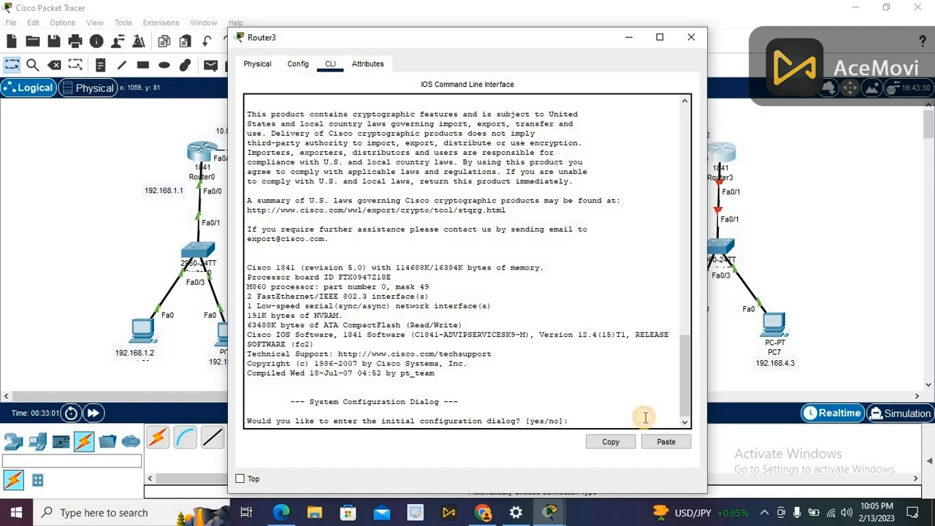
pyautogui.write('no')
pyautogui.press('Return')
pyautogui.press('Return')
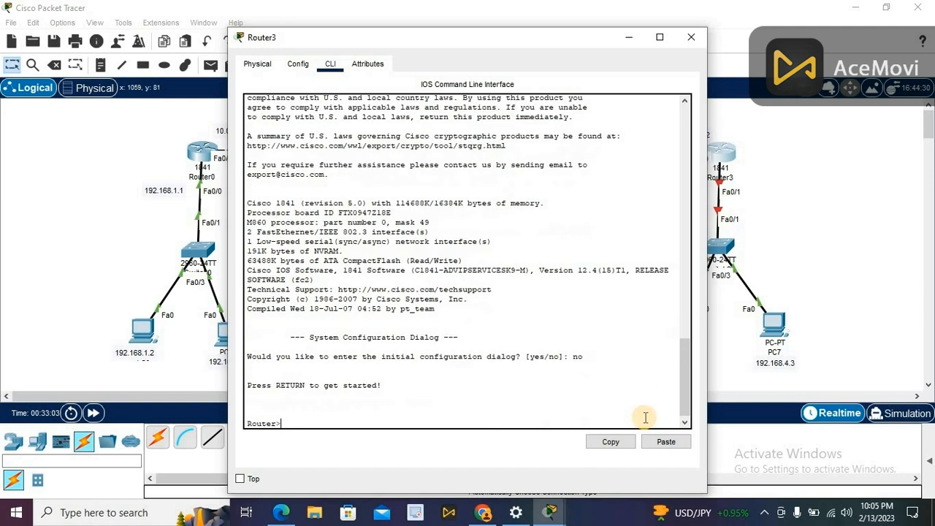
# Enter privileged mode on Router3 with enable and global configuration mode with config t
pyautogui.write('enable')
pyautogui.press('Return')
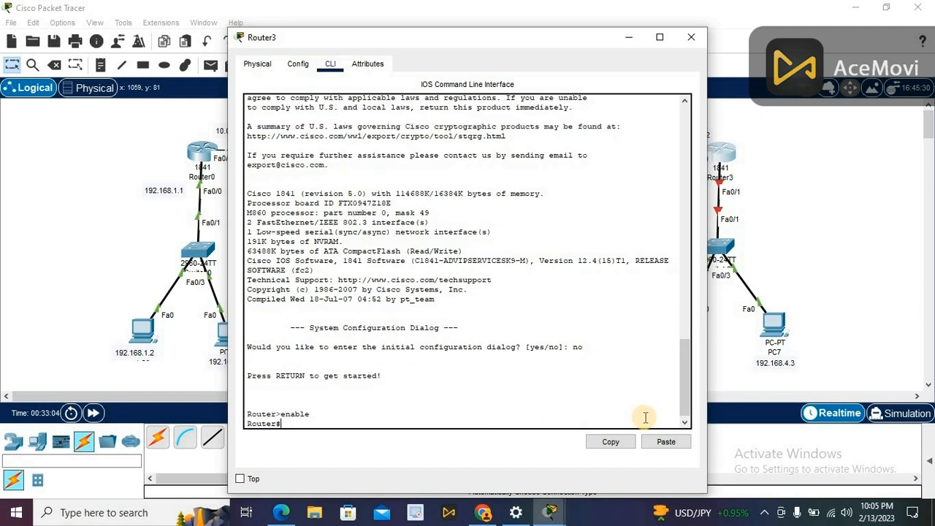
pyautogui.press('Return')
pyautogui.write('conf')
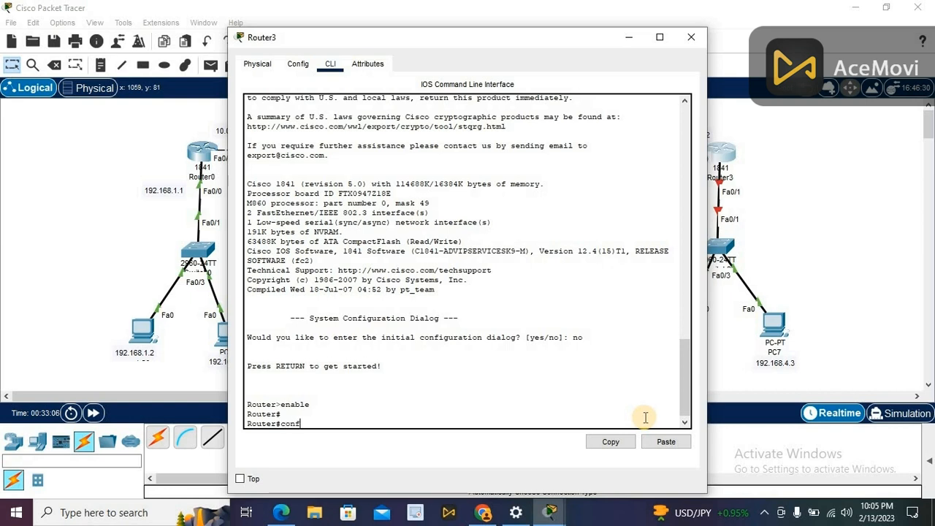
pyautogui.write('ig t')
pyautogui.press('Return')
pyautogui.press('Return')
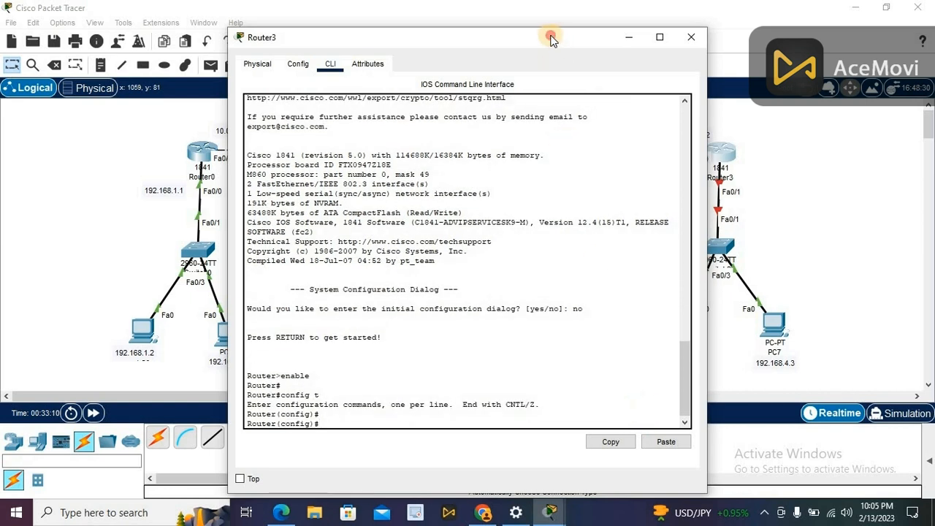
# Move the Router3 window aside to uncover the router in the topology and enter configuration of interface fastEthernet 0/0
pyautogui.moveTo(554, 37); pyautogui.dragTo(462, 29)
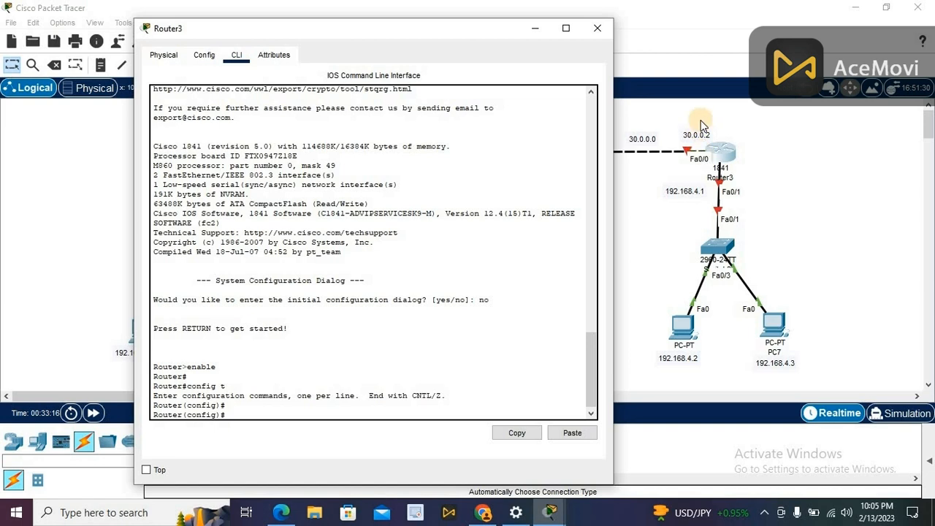
pyautogui.write('ine')
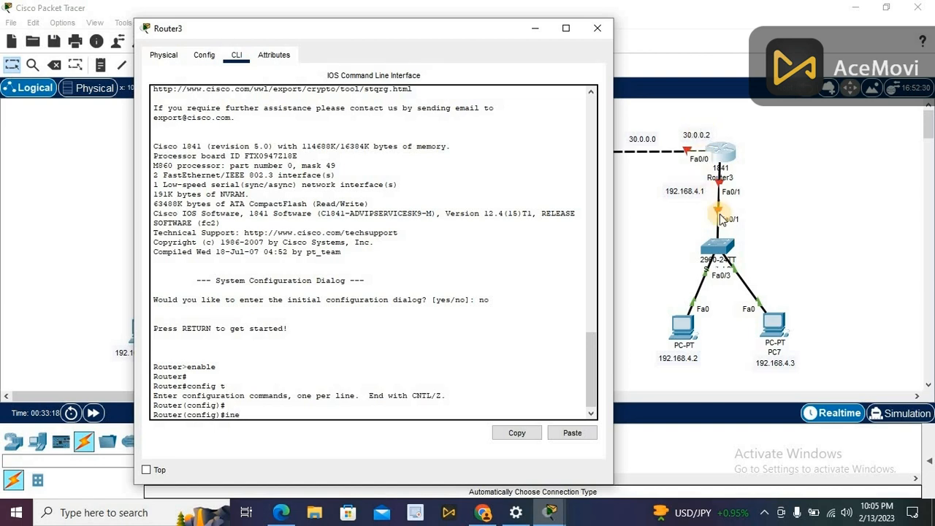
pyautogui.press('BackSpace')
pyautogui.write('terface fastEthernet 0/')
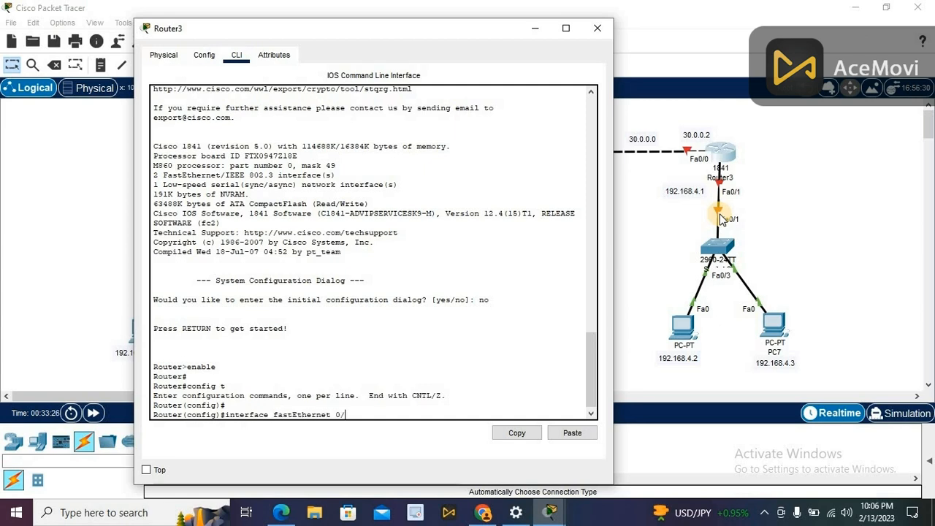
pyautogui.write('0')
pyautogui.press('Return')
pyautogui.press('Return')
# Assign IP address 30.0.0.2 with mask 255.0.0.0 to Router3's interface fastEthernet 0/0
pyautogui.write('ip address ')
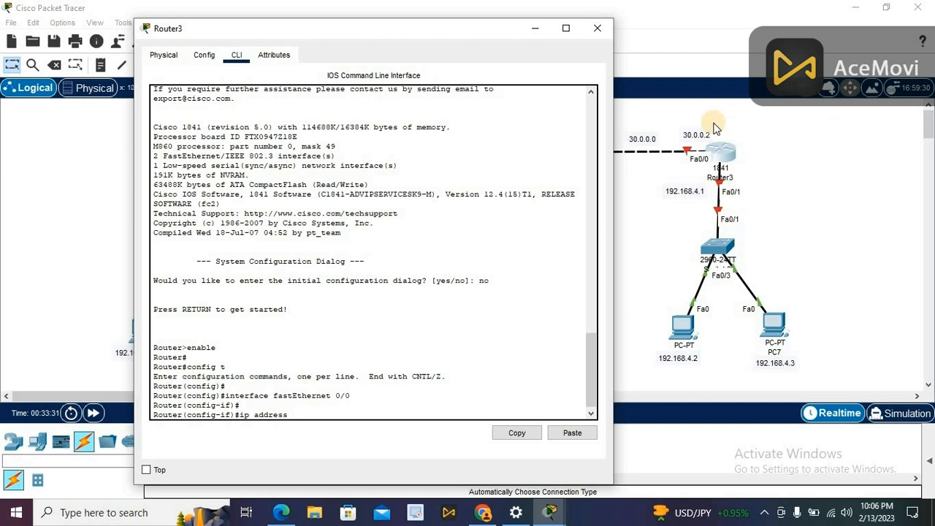
pyautogui.write('30.0.0.')
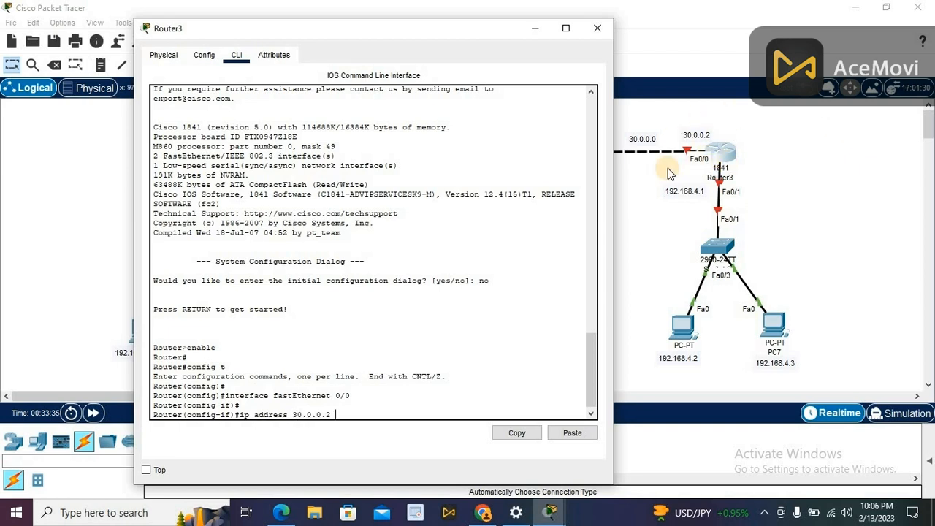
pyautogui.write('2 255.0.0.0')
pyautogui.press('Return')
pyautogui.press('Return')
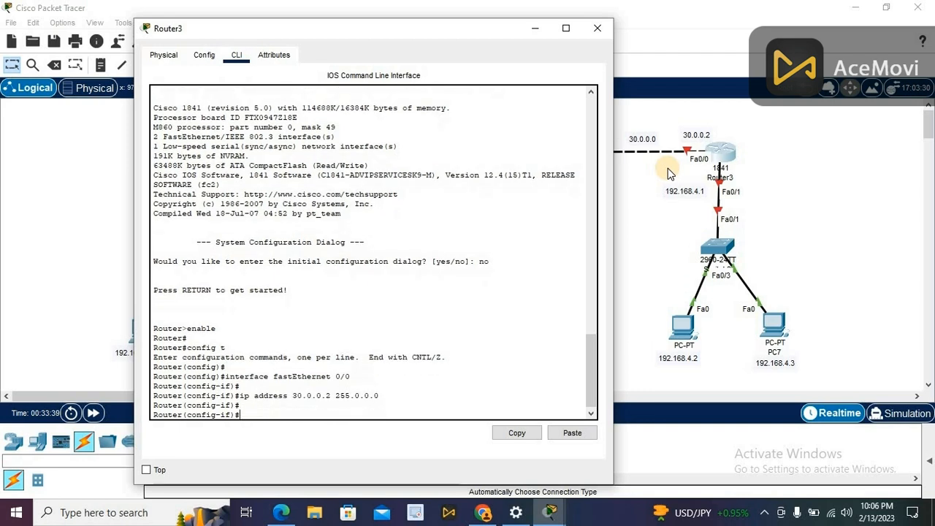
# Enable Router3's interface fastEthernet 0/0 with no shutdown and move its window away to check the link to Router2
pyautogui.write('no shutdown')
pyautogui.press('Return')
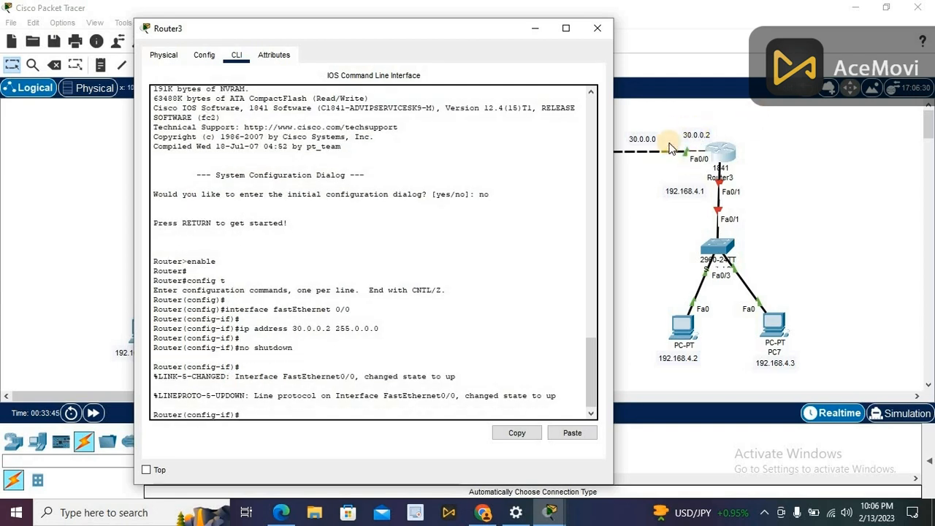
pyautogui.moveTo(462, 41); pyautogui.dragTo(513, 229)
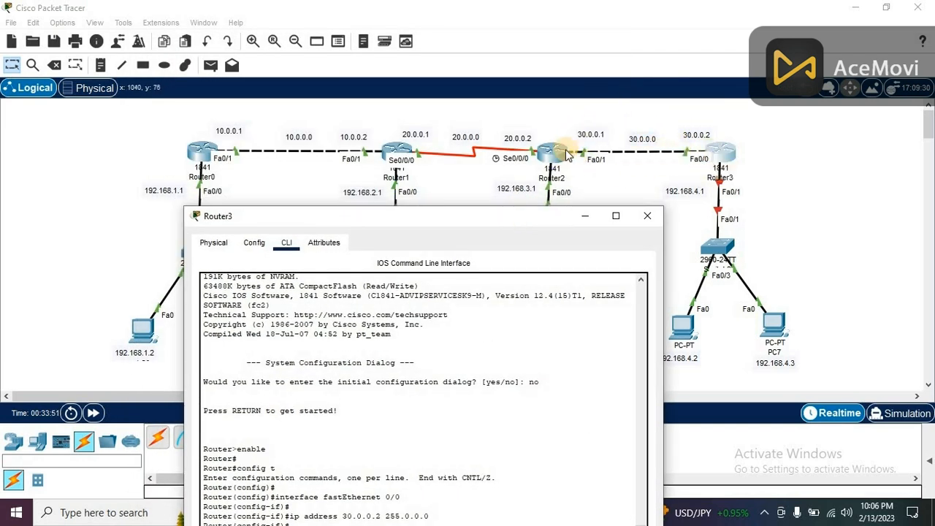
# Move the Router3 window to uncover its switch link and enter configuration of interface fastEthernet 0/1
pyautogui.moveTo(503, 214); pyautogui.dragTo(412, 36)
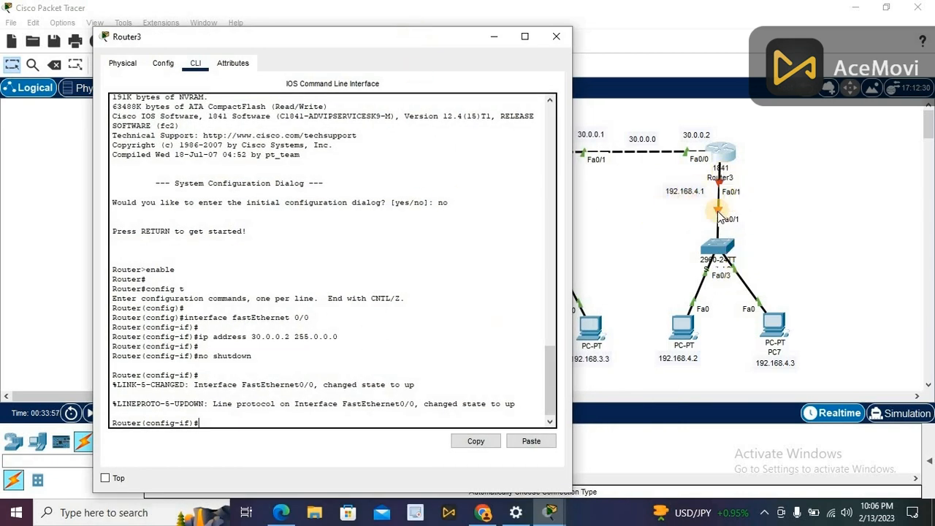
pyautogui.write('interface ')
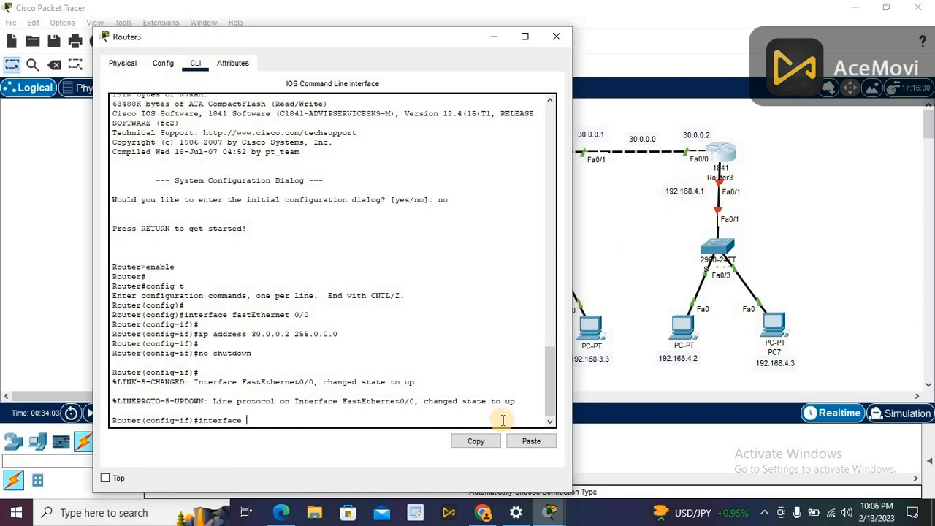
pyautogui.write('fastEthernet 0/1')
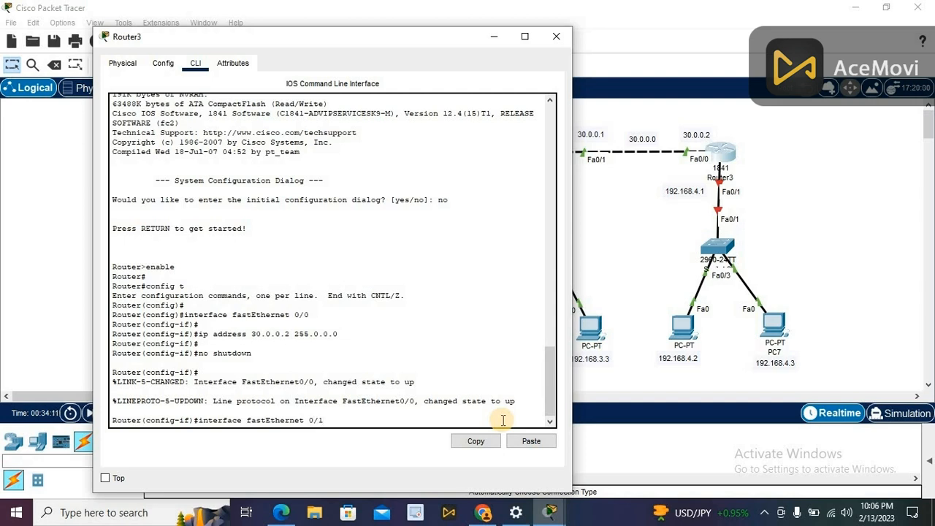
pyautogui.press('Return')
pyautogui.press('Return')
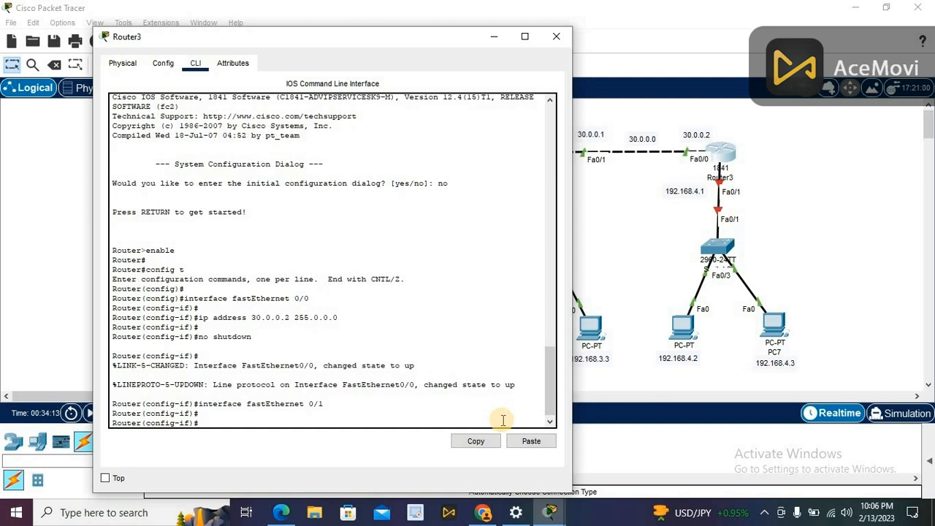
# Assign IP address 192.168.4.1 with mask 255.255.255.0 to Router3's interface fastEthernet 0/1
pyautogui.write('ip ad')
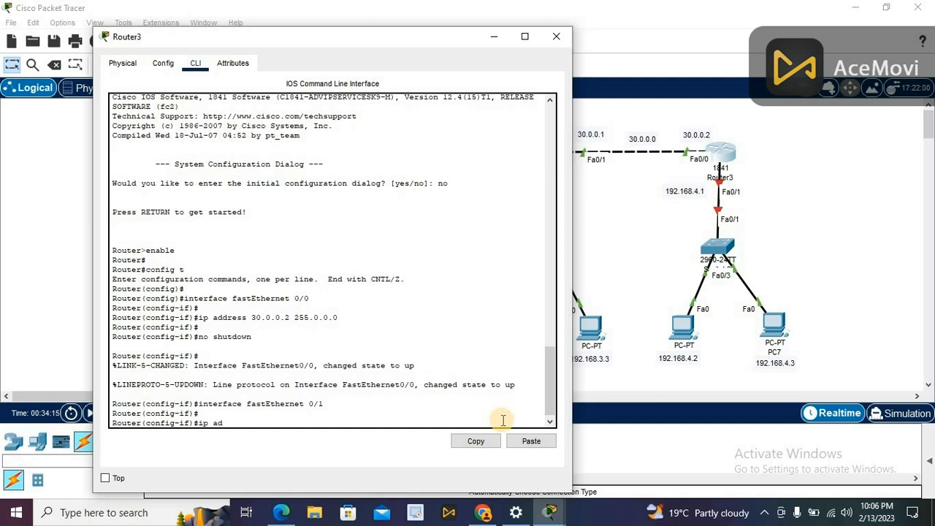
pyautogui.write('dress')
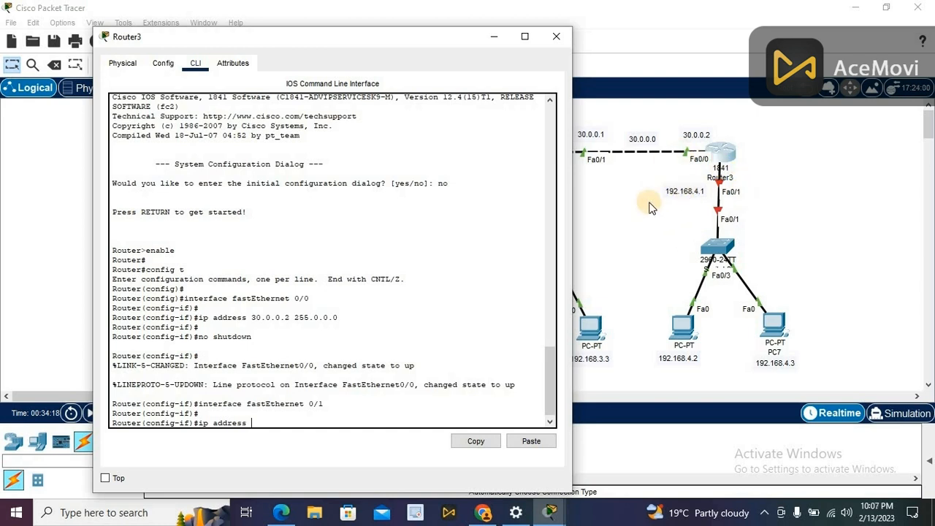
pyautogui.write(' 192.168.4.1 255.255.255.')
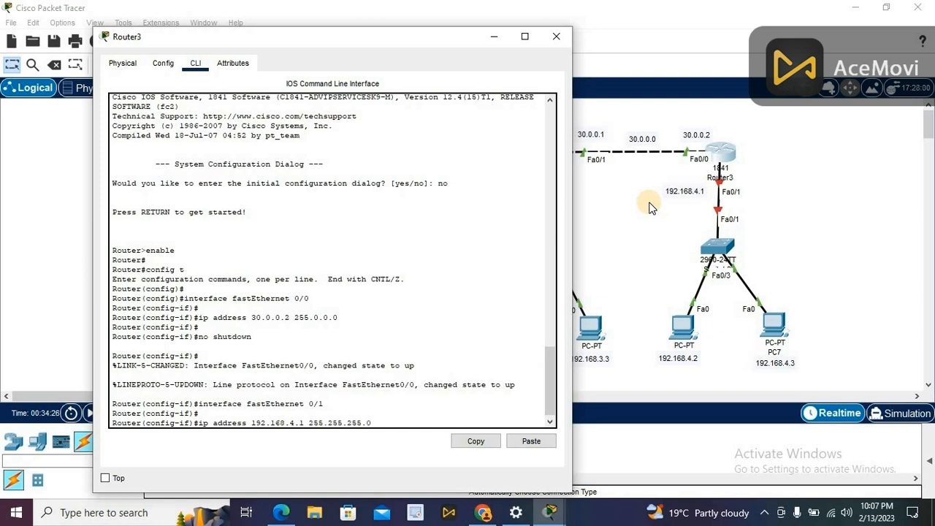
pyautogui.write('0')
pyautogui.press('Return')
# Enable Router3's interface fastEthernet 0/1 with no shutdown and close the Router3 window
pyautogui.write('no')
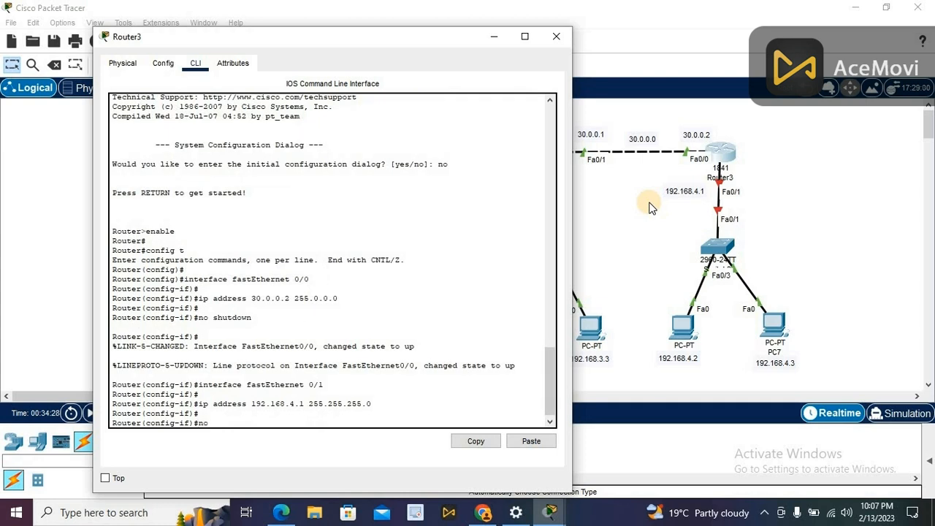
pyautogui.write(' shutdown')
pyautogui.press('Return')
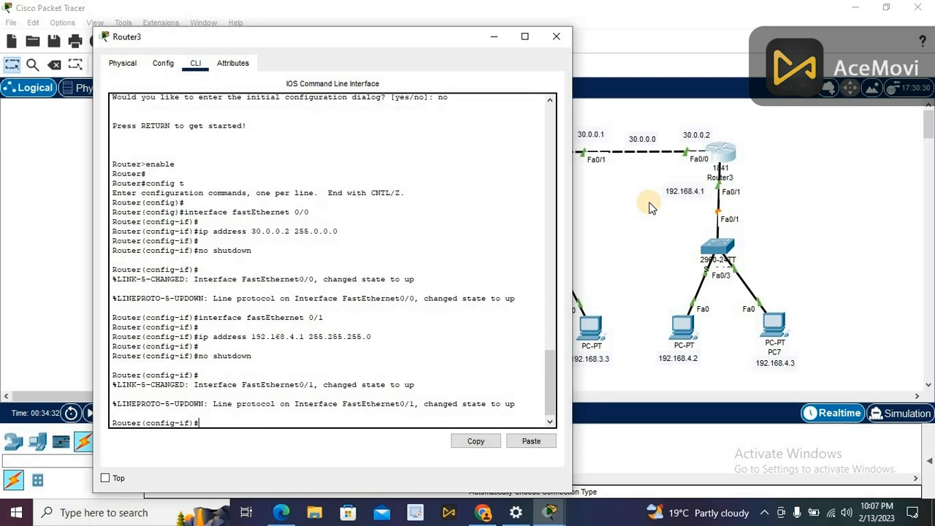
pyautogui.click(557, 36)
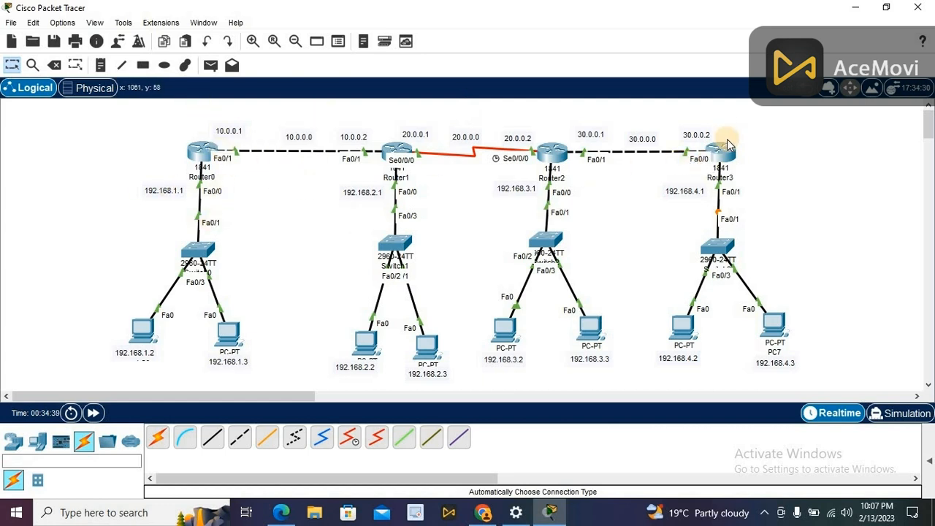
# Open Router0's command line, place its window beside the Router0 part of the topology and get a fresh prompt
pyautogui.moveTo(727, 151)
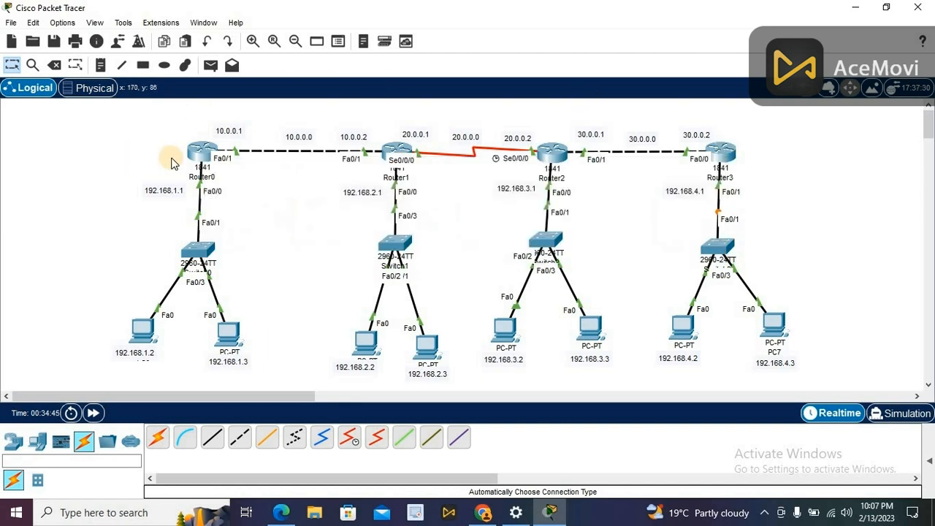
pyautogui.click(198, 158)
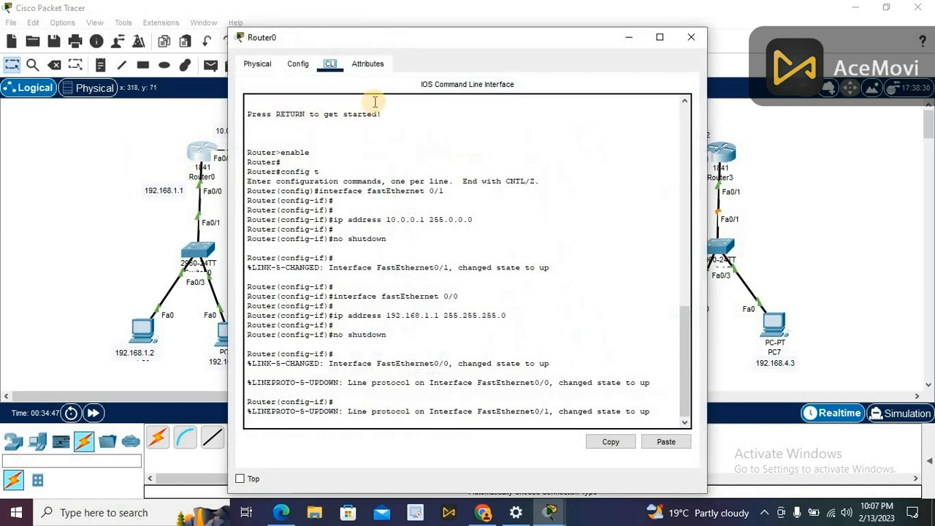
pyautogui.moveTo(430, 36); pyautogui.dragTo(660, 12)
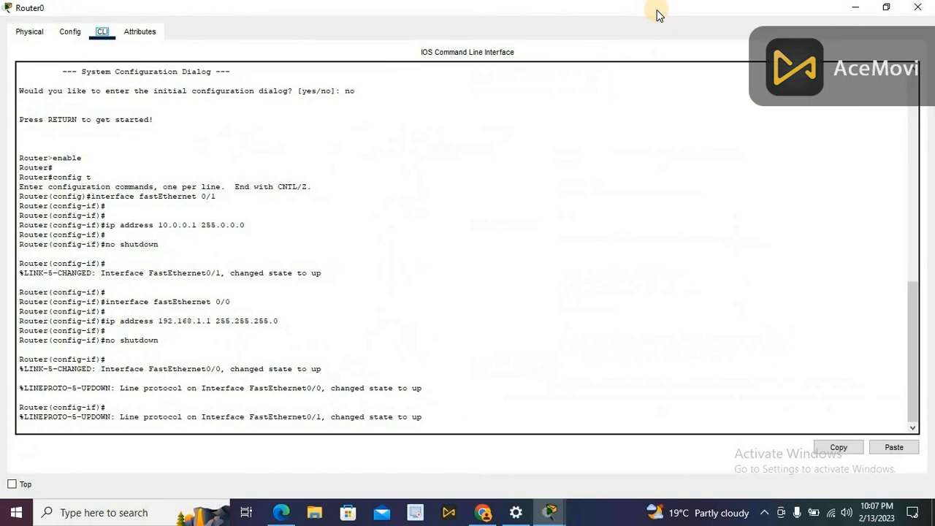
pyautogui.doubleClick(657, 12)
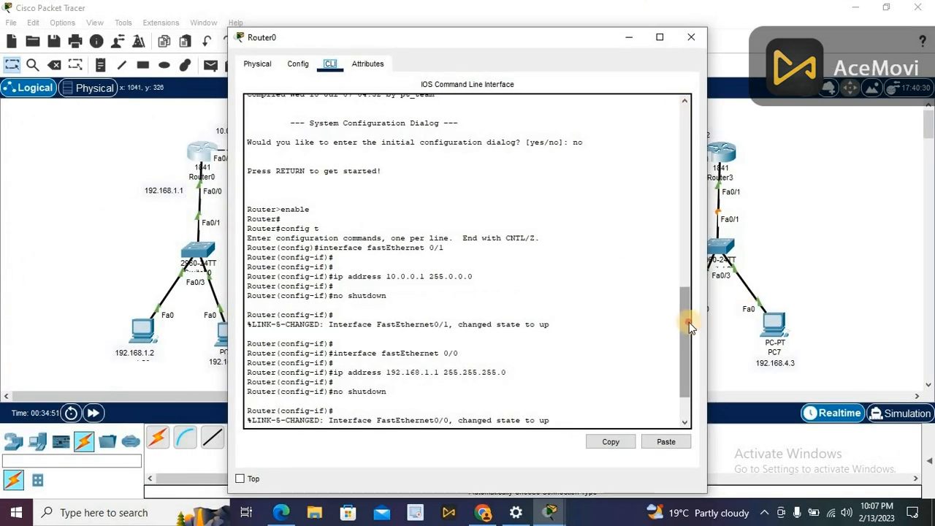
pyautogui.moveTo(689, 322); pyautogui.dragTo(687, 401)
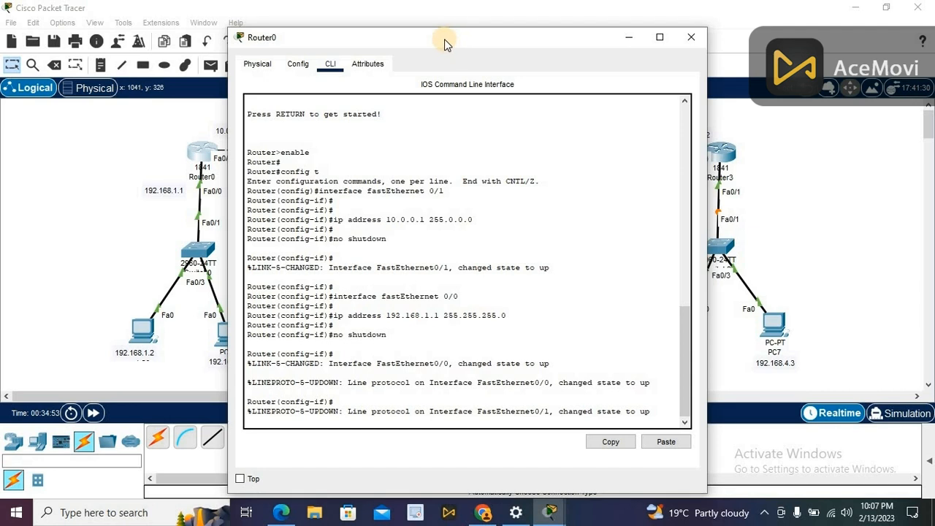
pyautogui.moveTo(444, 37); pyautogui.dragTo(604, 25)
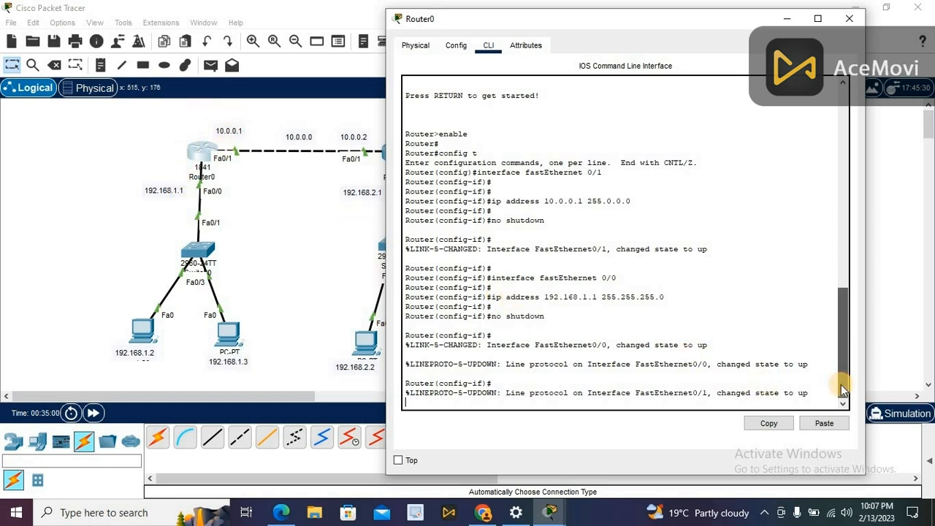
pyautogui.press('Return')
pyautogui.press('Return')
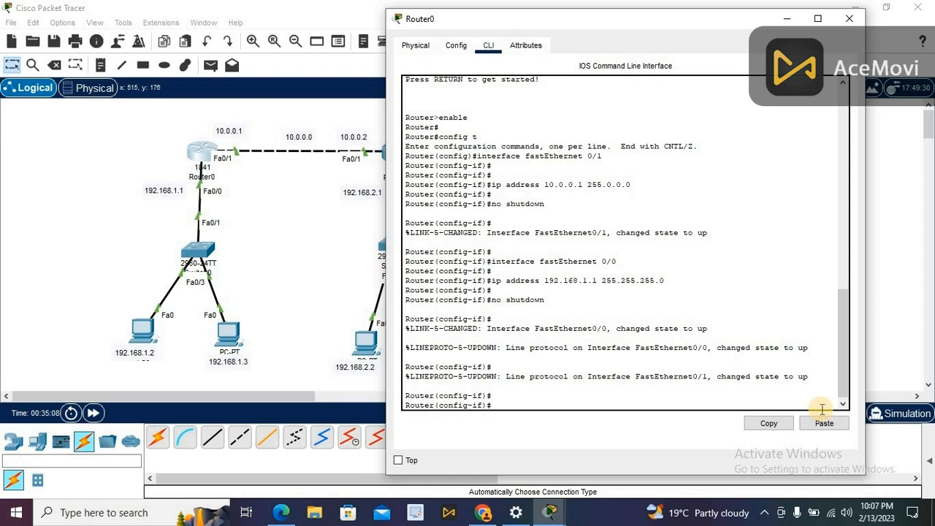
# Start OSPF routing with process ID 5 on Router0 using router ospf 5
pyautogui.write('router os')
pyautogui.write('pf 5')
pyautogui.press('Return')
pyautogui.press('Return')
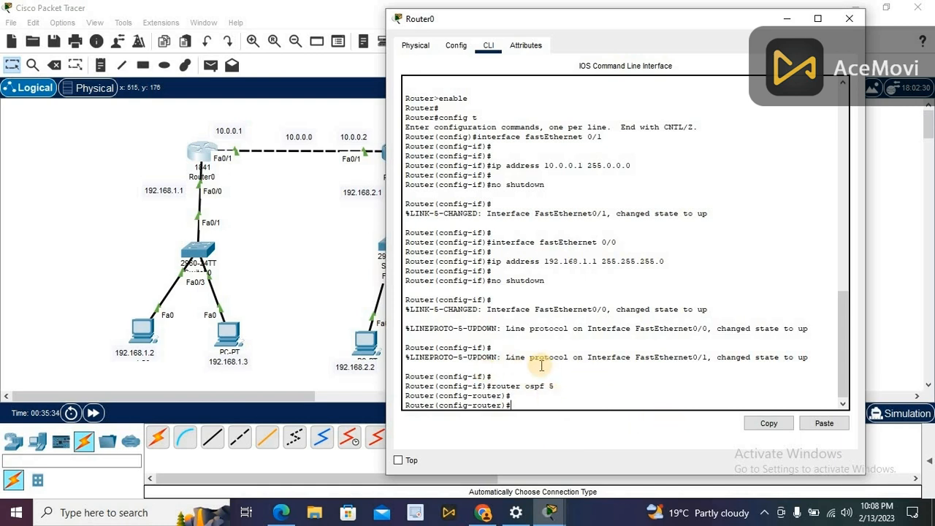
# Add network 10.0.0.0 with wildcard mask 0.255.255.255 in area 0 to Router0's OSPF process
pyautogui.write('netwro')
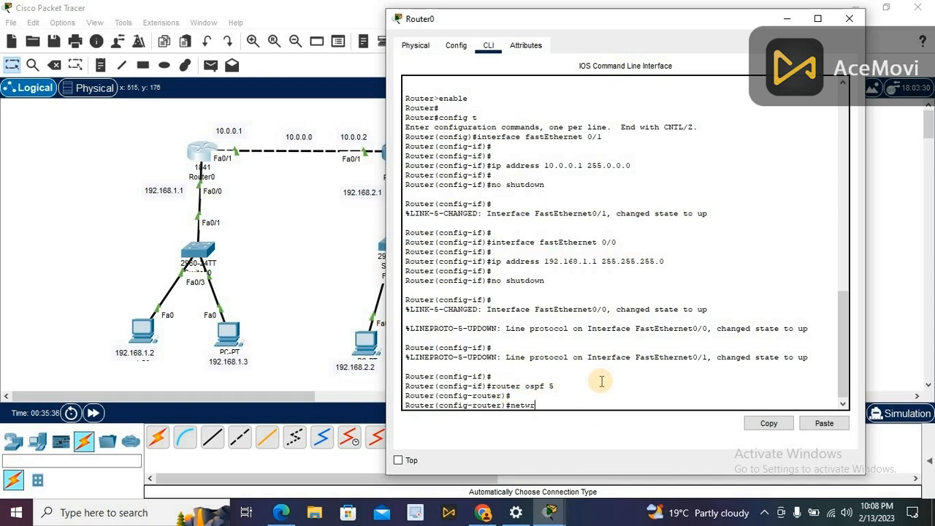
pyautogui.press('BackSpace')
pyautogui.press('BackSpace')
pyautogui.write('ork')
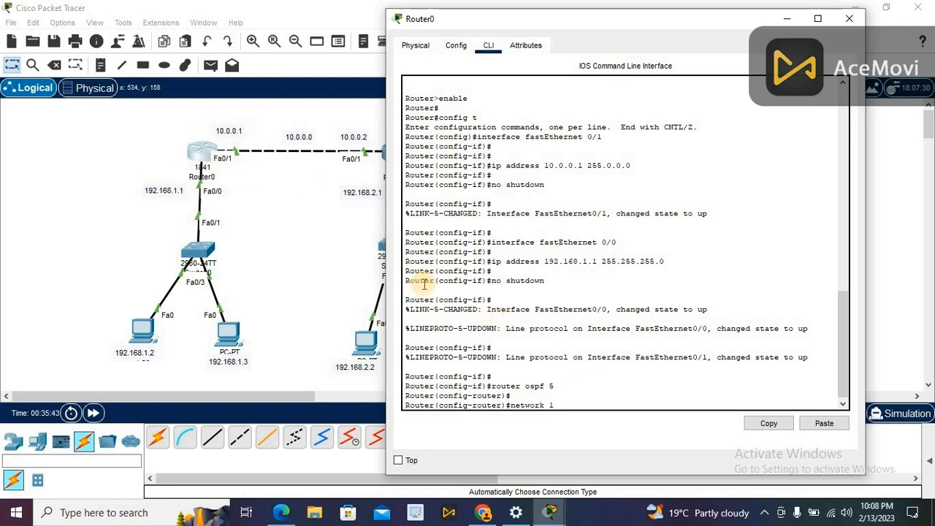
pyautogui.write(' 10.0.0.0 0.255.255')
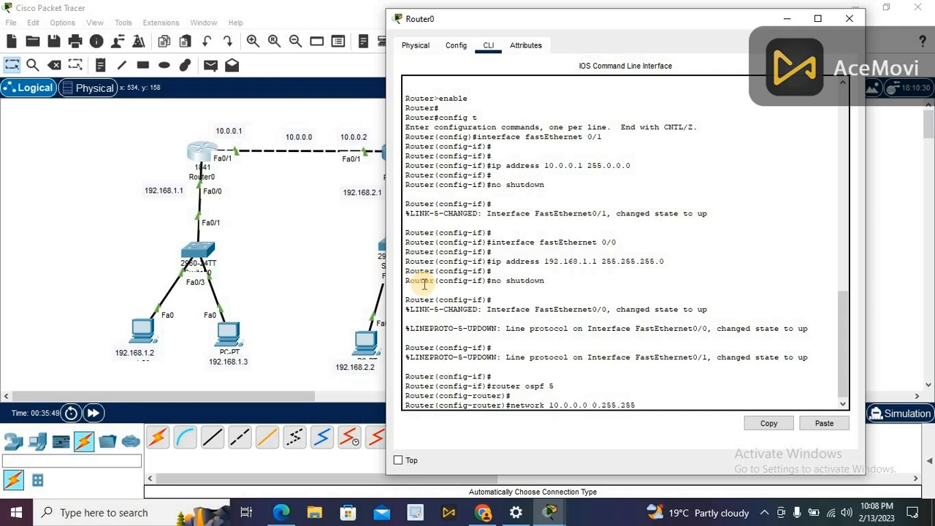
pyautogui.write('.255 area 0')
pyautogui.press('Return')
pyautogui.press('Return')
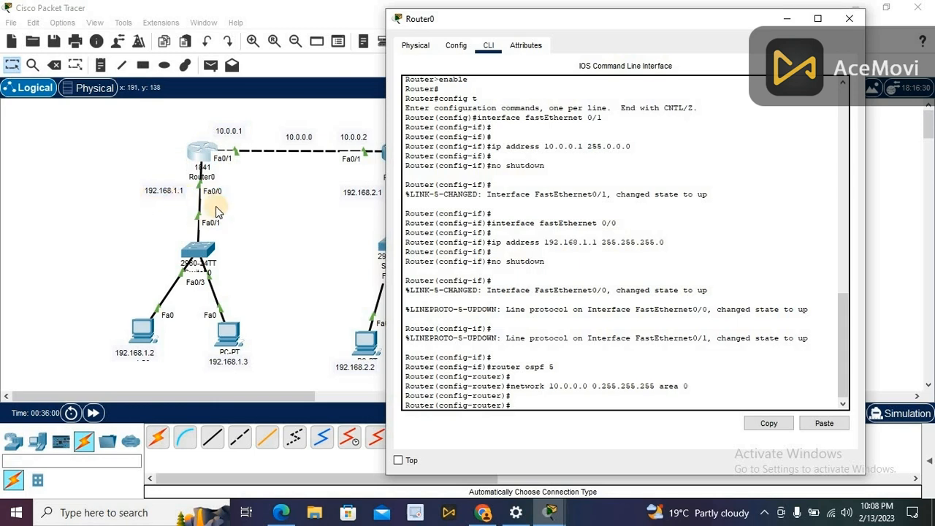
# Add network 192.168.1.0 with wildcard mask 0.0.0.255 in area 0 to Router0's OSPF process
pyautogui.write('network 192.168.1.')
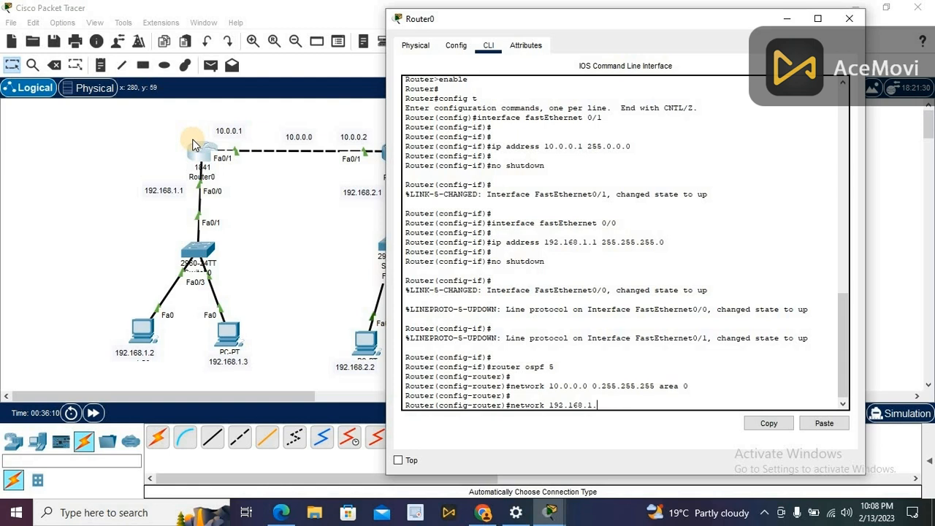
pyautogui.write('0')
pyautogui.write(' 0.0.0')
pyautogui.write('.0255')
pyautogui.press('BackSpace')
pyautogui.press('BackSpace')
pyautogui.write('55 area 0')
pyautogui.write('0')
pyautogui.press('Return')
pyautogui.press('Return')
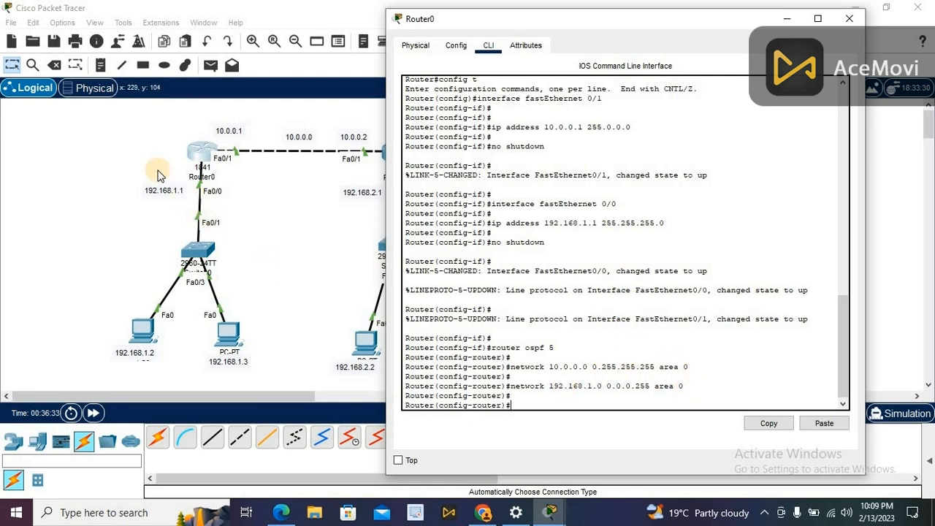
# Leave Router0's OSPF configuration mode with exit and close the Router0 window
pyautogui.write('exx')
pyautogui.write('it')
pyautogui.press('Return')
pyautogui.press('Return')
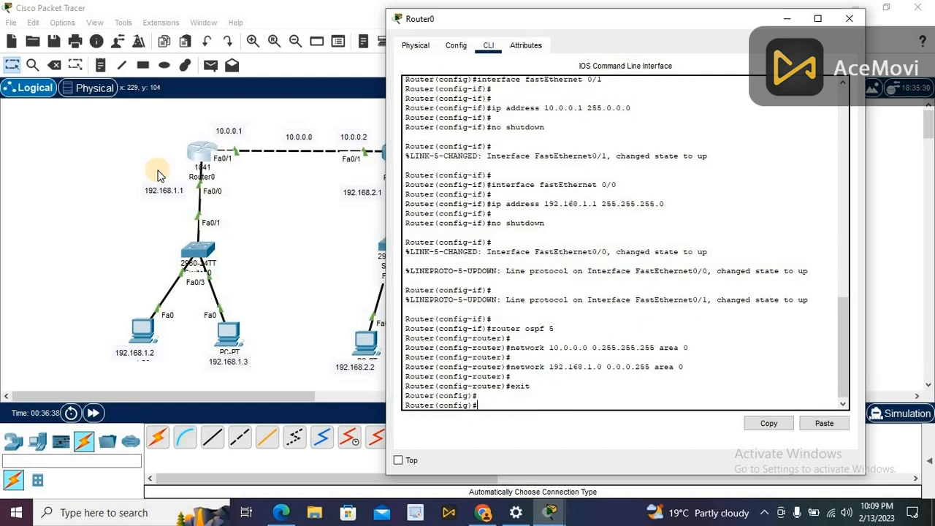
pyautogui.click(848, 21)
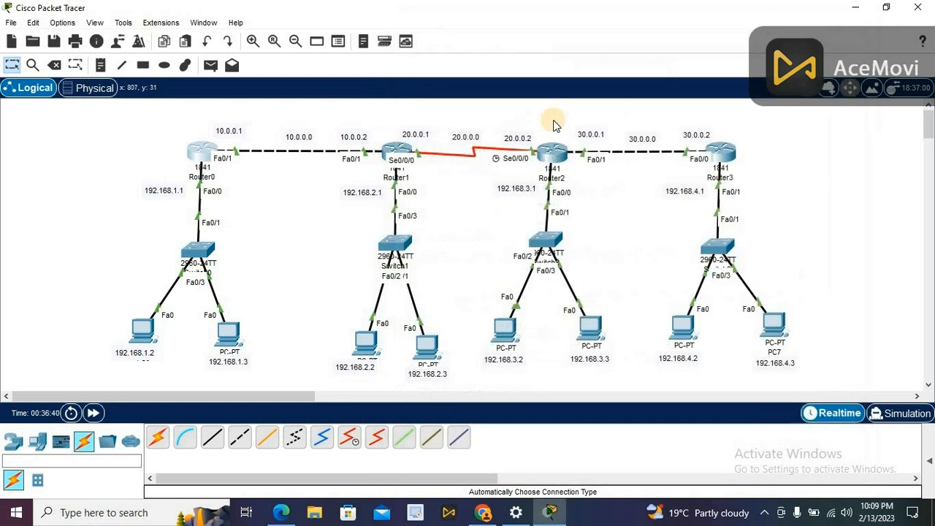
# Open Router1's command line, get a fresh global configuration prompt and move the window aside to uncover Router1's links
pyautogui.click(397, 148)
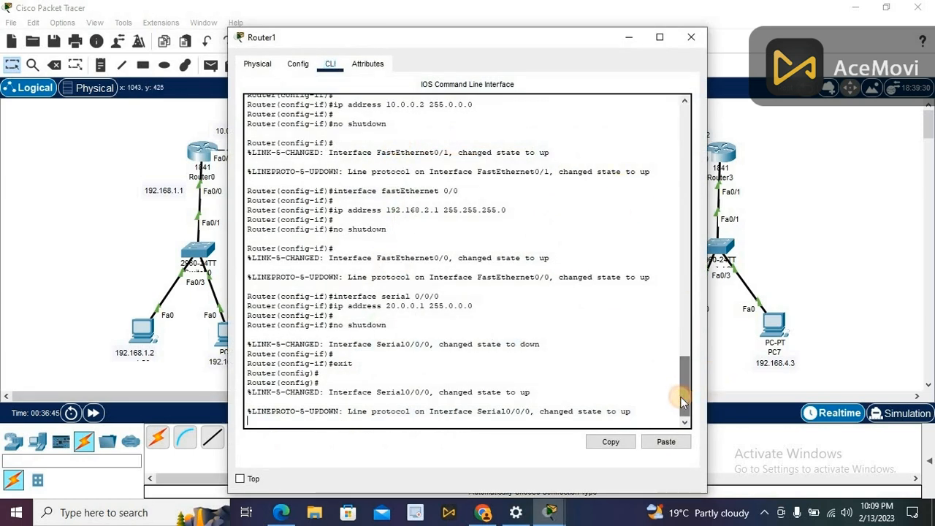
pyautogui.click(669, 413)
pyautogui.press('Return')
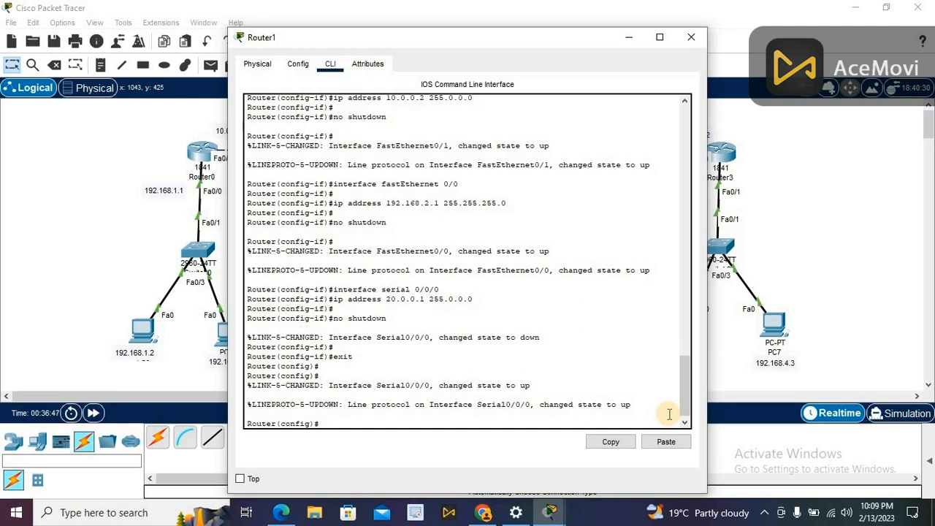
pyautogui.press('Return')
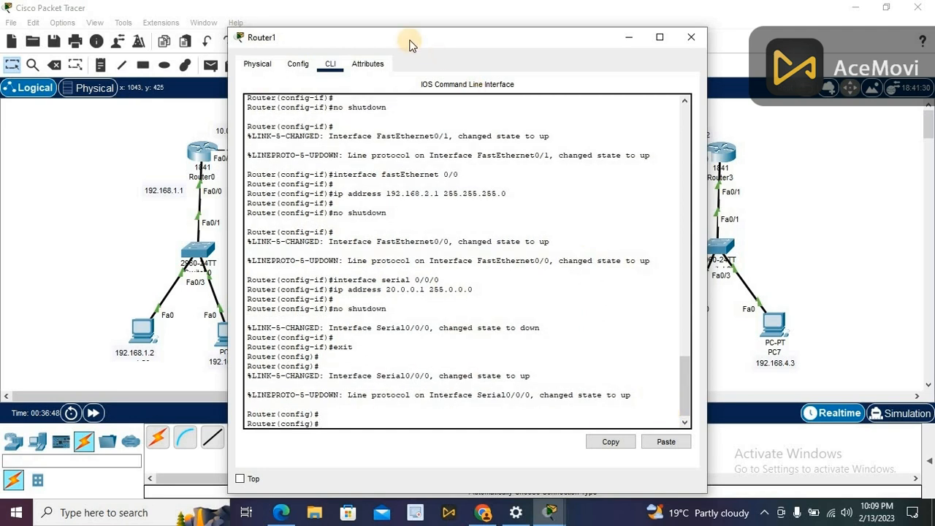
pyautogui.moveTo(409, 45); pyautogui.dragTo(692, 29)
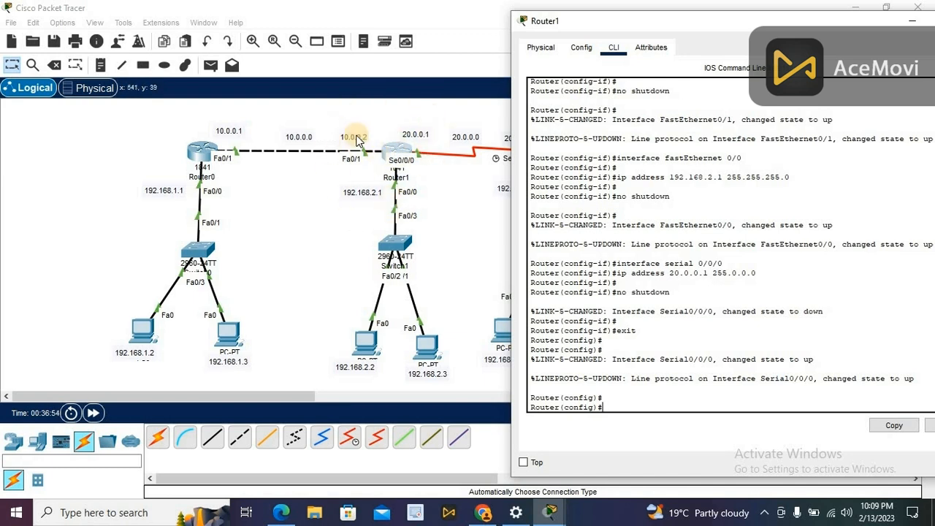
# Start OSPF routing with process ID 5 on Router1 using router ospf 5
pyautogui.write('uter ospf 5')
pyautogui.press('Return')
pyautogui.press('Return')
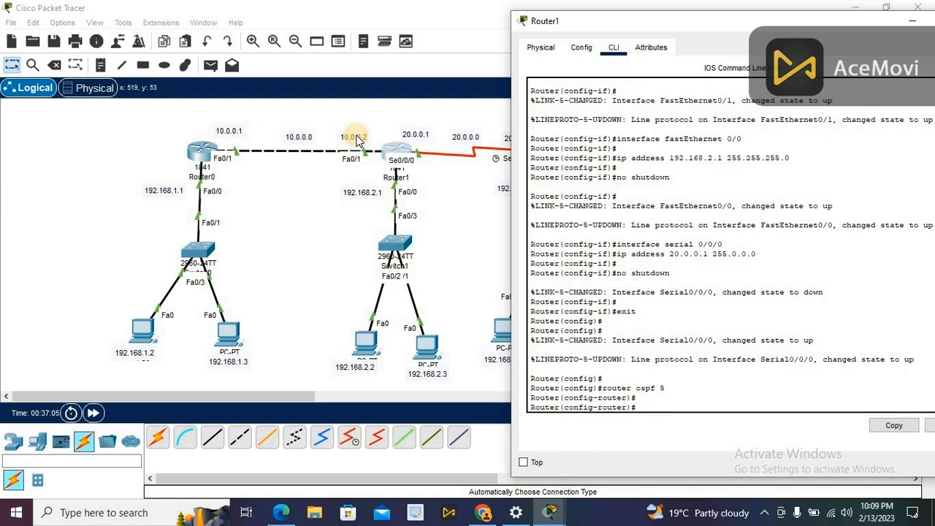
# Add network 10.0.0.0 with wildcard mask 0.0.0.255 in area 0 to Router1's OSPF process
pyautogui.write('network')
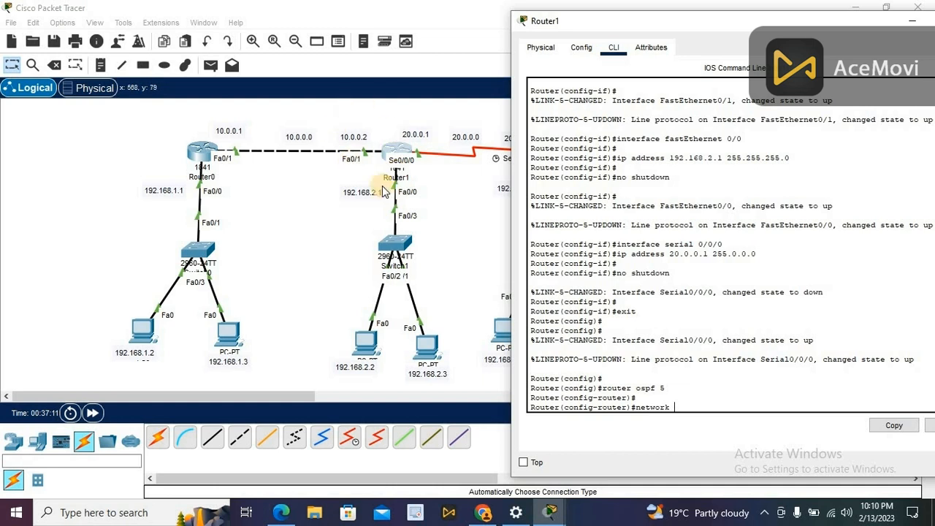
pyautogui.write(' 10')
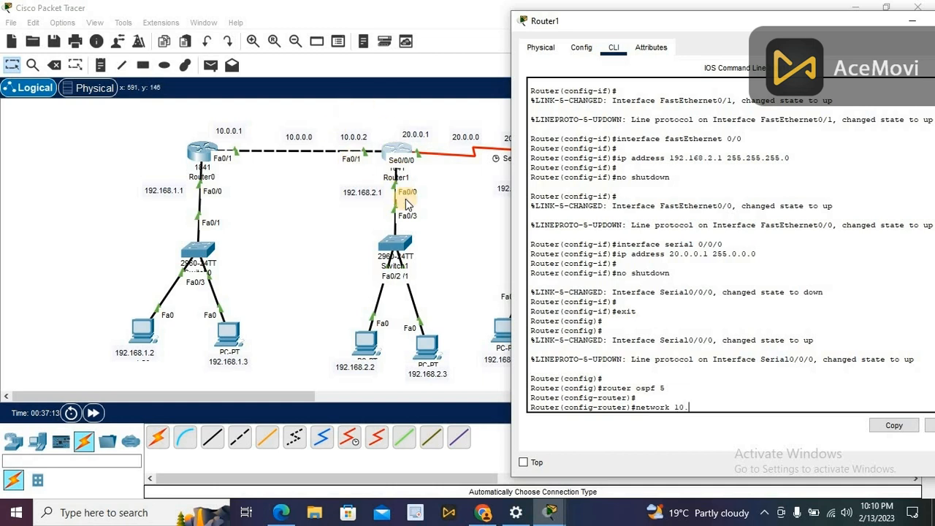
pyautogui.write('.0.0.0 0.0.0.255 area 0')
pyautogui.press('Return')
pyautogui.press('Return')
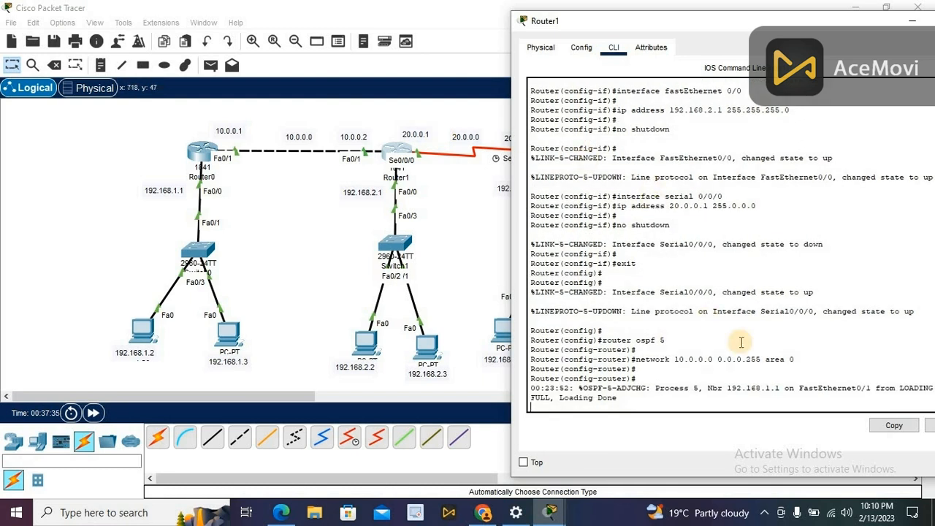
pyautogui.press('Return')
pyautogui.press('Return')
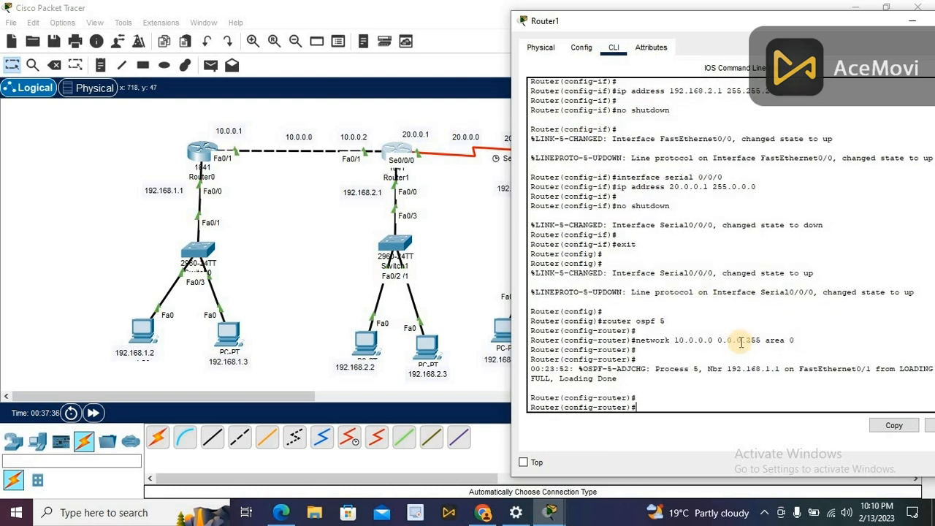
# Add network 192.168.2.0 with wildcard mask 0.0.0.255 in area 0 to Router1's OSPF process
pyautogui.write('ro')
pyautogui.press('BackSpace')
pyautogui.write('network ')
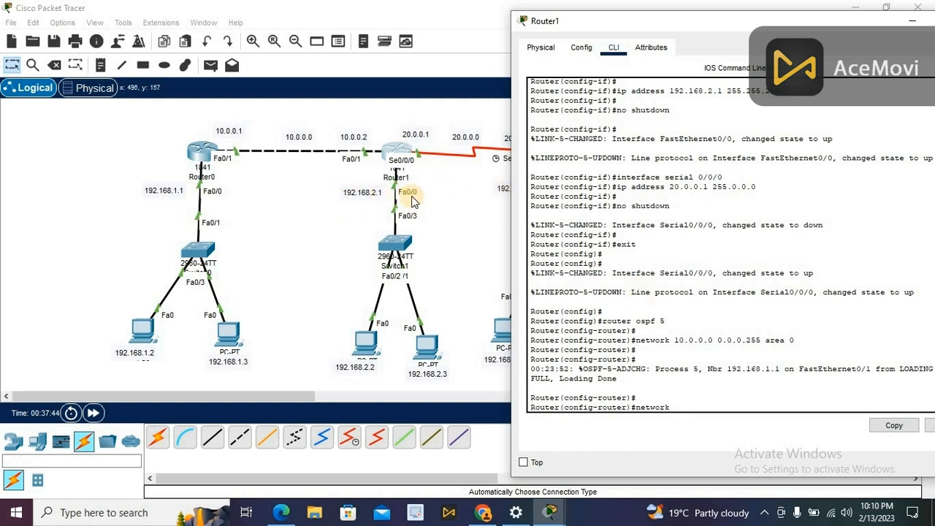
pyautogui.write('192')
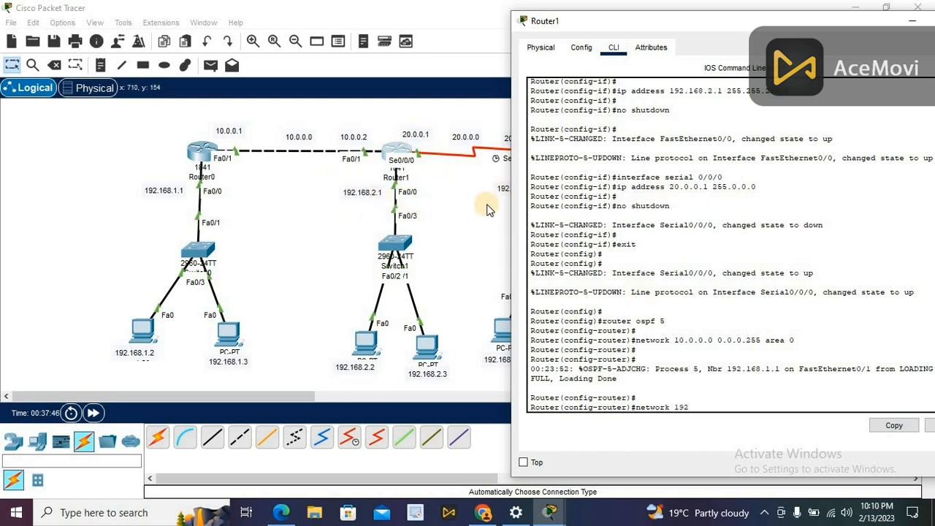
pyautogui.write('.168.2.0 0.0.0.255 area 0')
pyautogui.press('Return')
pyautogui.press('Return')
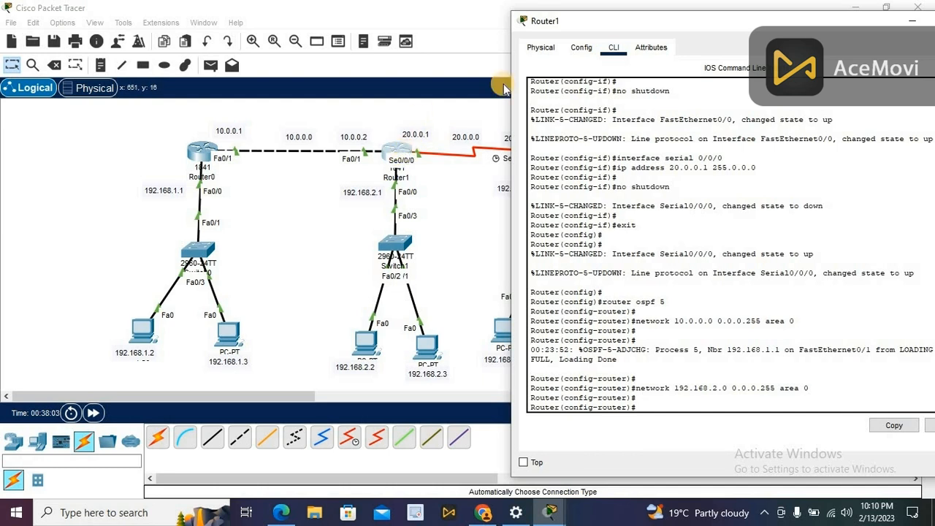
# Add network 20.0.0.0 with wildcard mask 0.255.255.255 in area 0 to Router1's OSPF process
pyautogui.write('network 20.0.0.0')
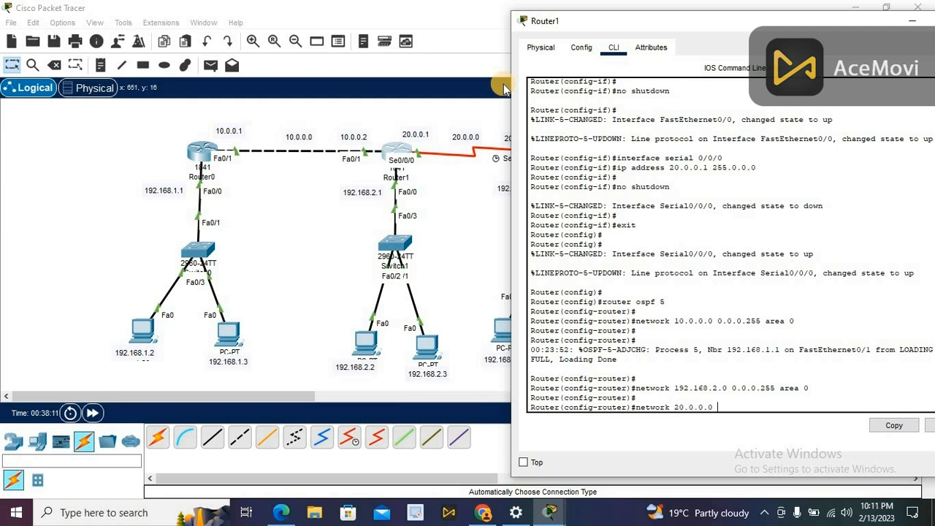
pyautogui.write(' 0.255.255')
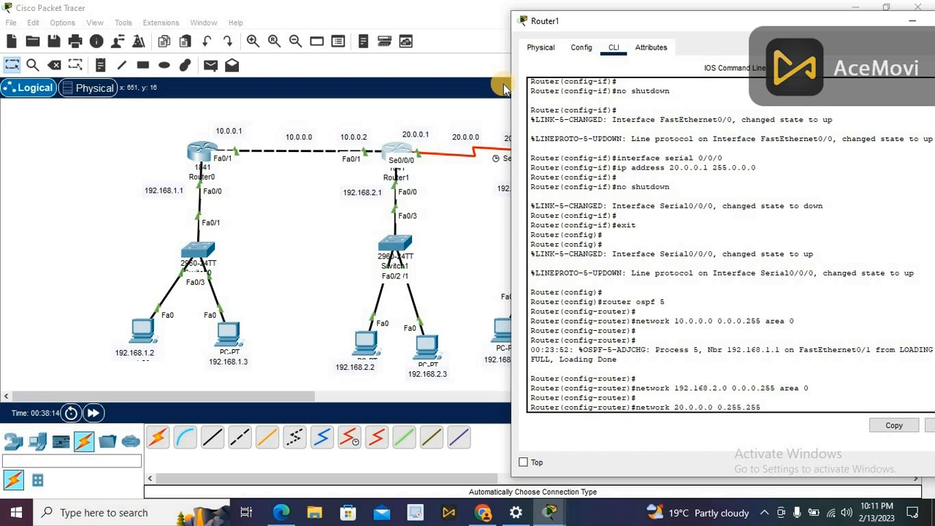
pyautogui.write('.255 area 0')
pyautogui.press('Return')
pyautogui.press('Return')
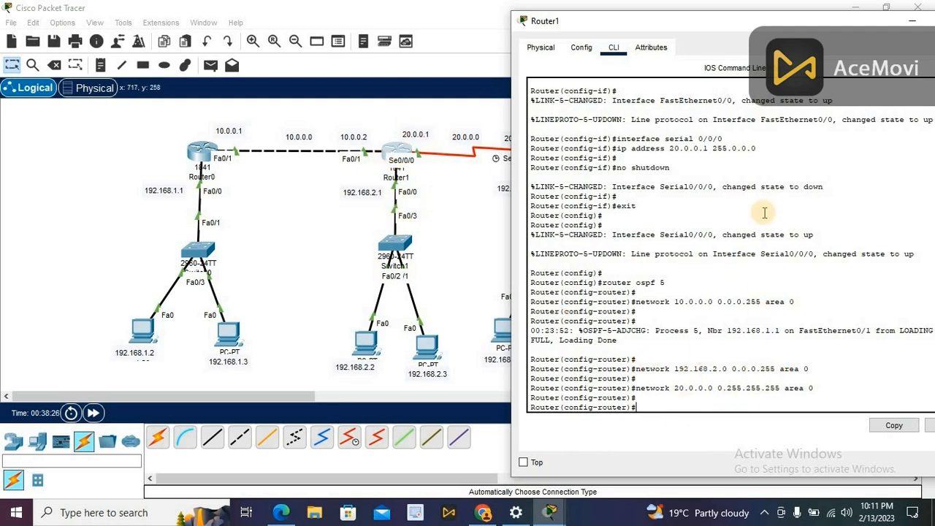
# Leave Router1's OSPF configuration mode with exit and close the Router1 window
pyautogui.write('ex')
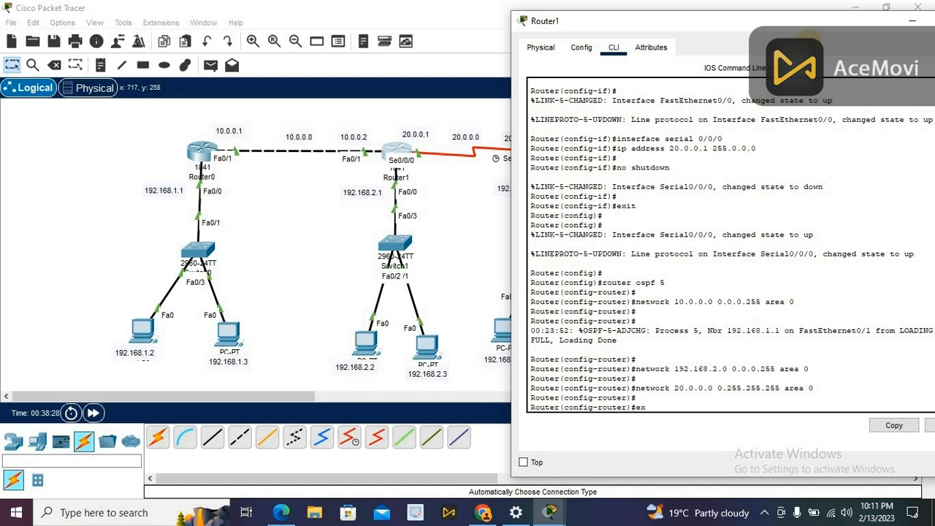
pyautogui.write('o')
pyautogui.press('BackSpace')
pyautogui.write('it')
pyautogui.press('Return')
pyautogui.press('Return')
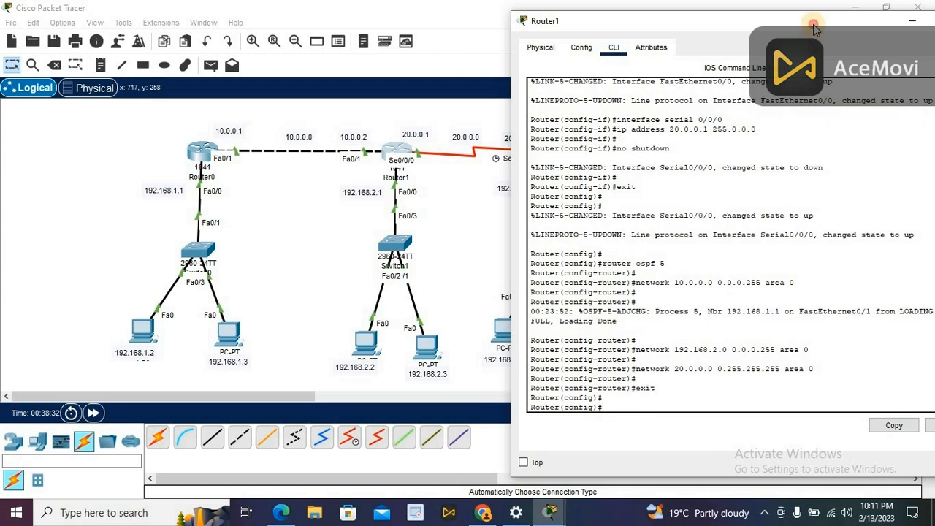
pyautogui.moveTo(815, 27); pyautogui.dragTo(670, 38)
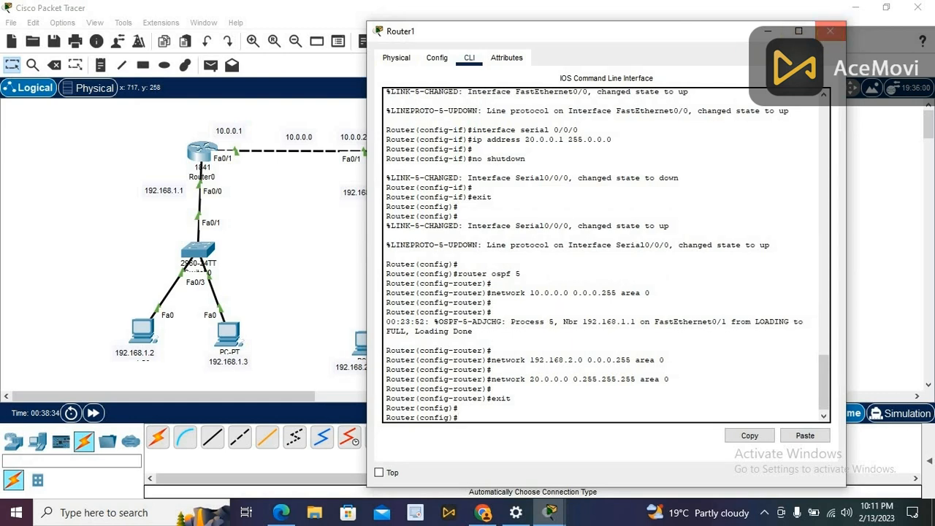
pyautogui.click(829, 30)
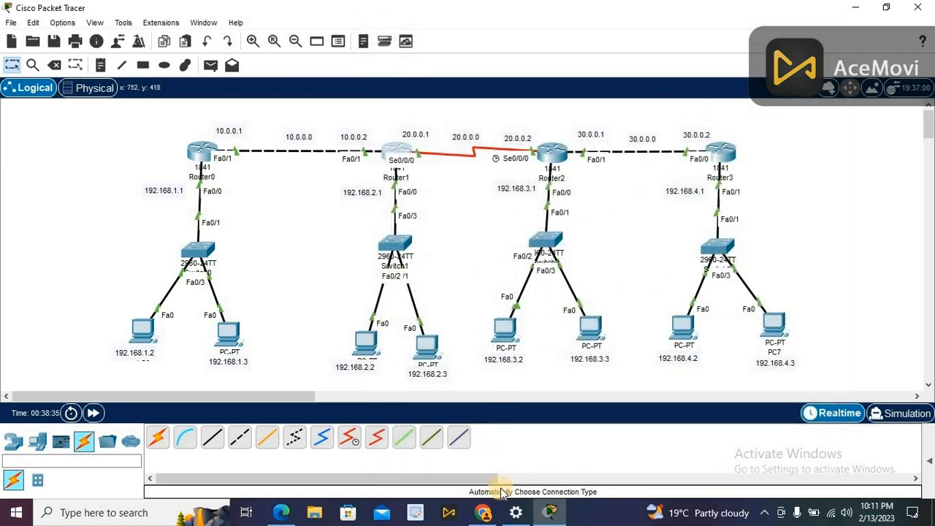
# Open Router2's command line and start OSPF routing with process ID 5 using router ospf 5
pyautogui.click(553, 161)
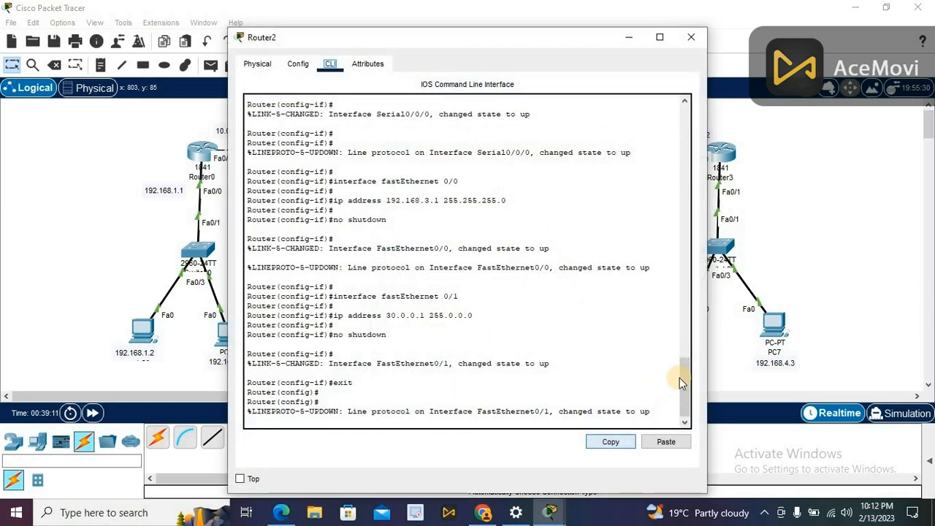
pyautogui.moveTo(686, 383); pyautogui.dragTo(681, 434)
pyautogui.click(660, 412)
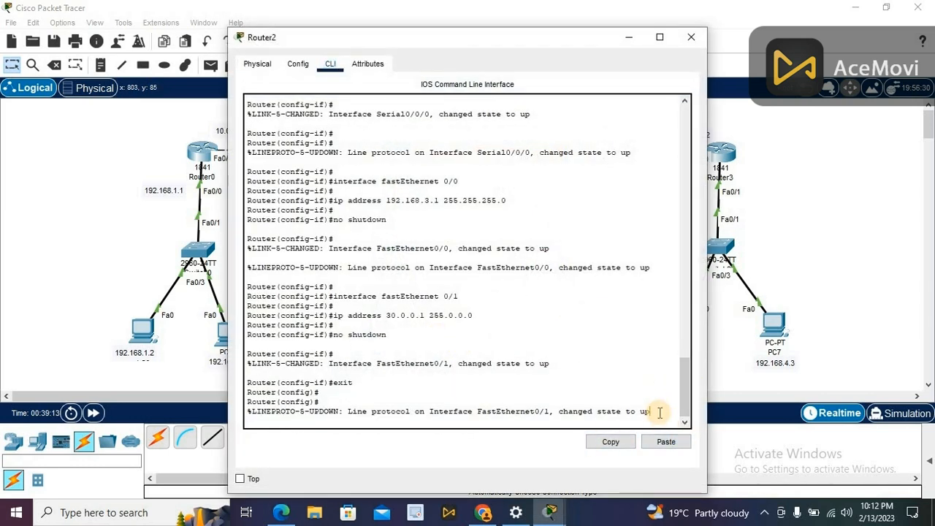
pyautogui.press('Return')
pyautogui.press('Return')
pyautogui.write('ro')
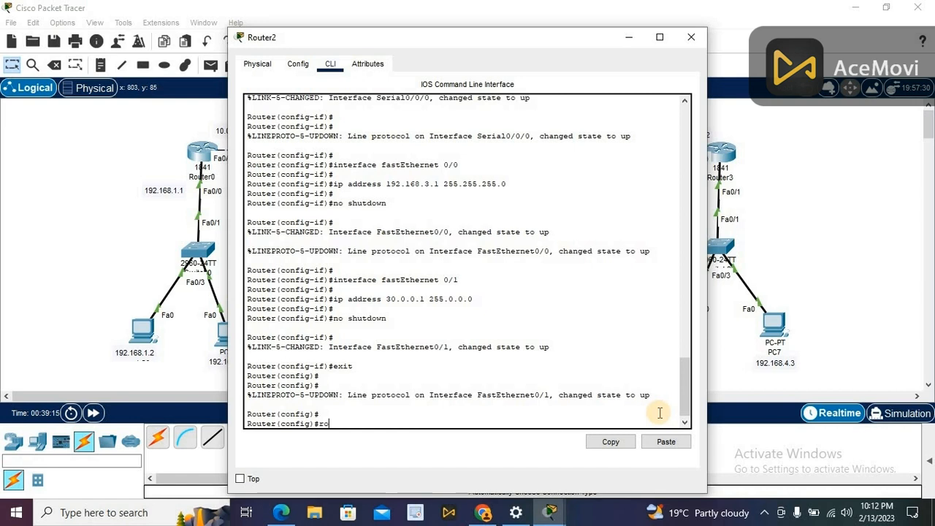
pyautogui.write('uter ospf 5')
pyautogui.press('Return')
pyautogui.press('Return')
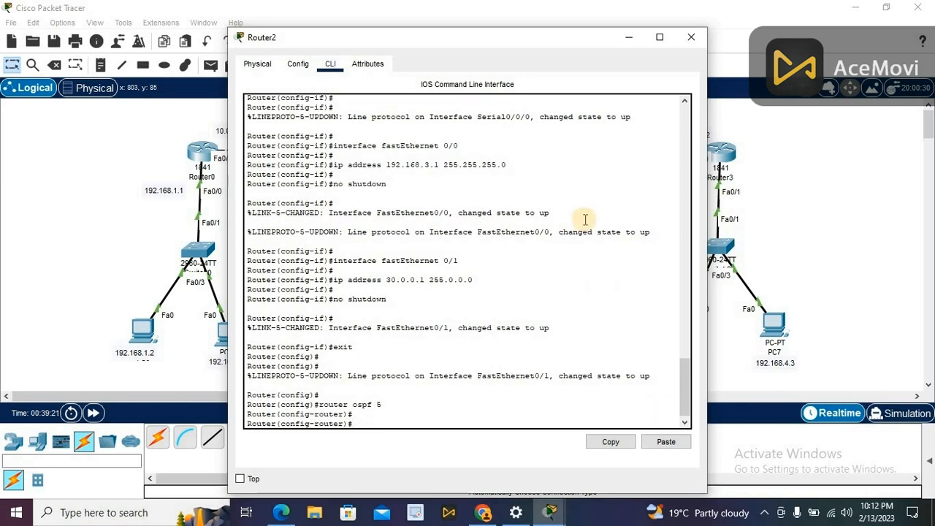
# Move the Router2 window aside to uncover its links and add network 20.0.0.0 with wildcard mask 0.0.0.255 in area 0 to its OSPF process
pyautogui.moveTo(454, 35); pyautogui.dragTo(241, 16)
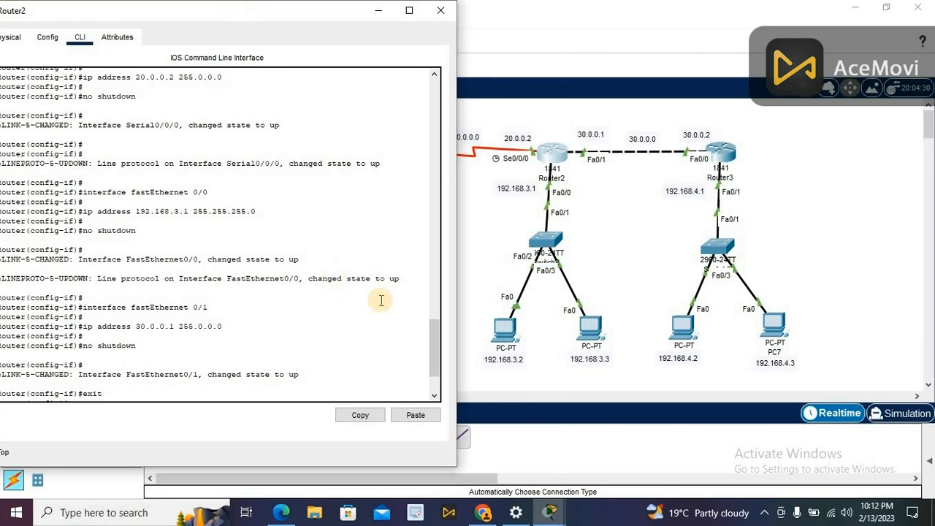
pyautogui.moveTo(433, 340); pyautogui.dragTo(434, 368)
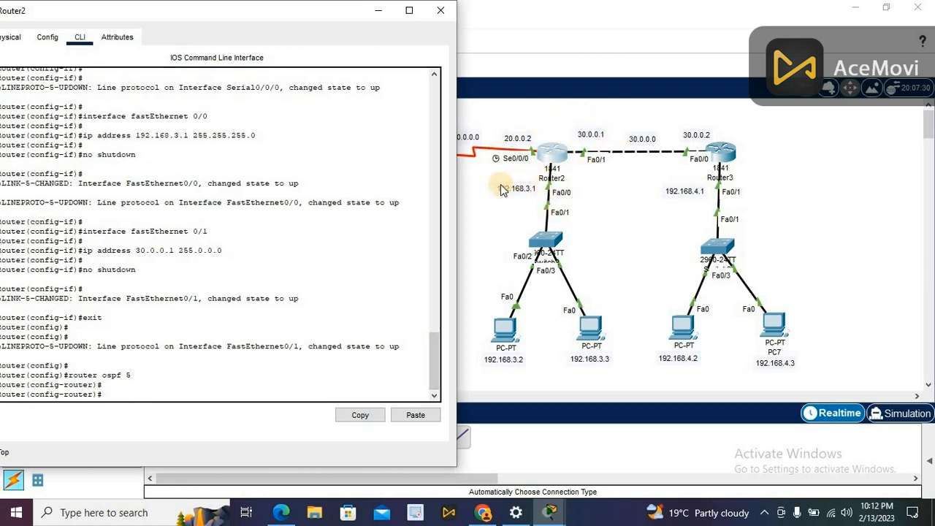
pyautogui.write('netw')
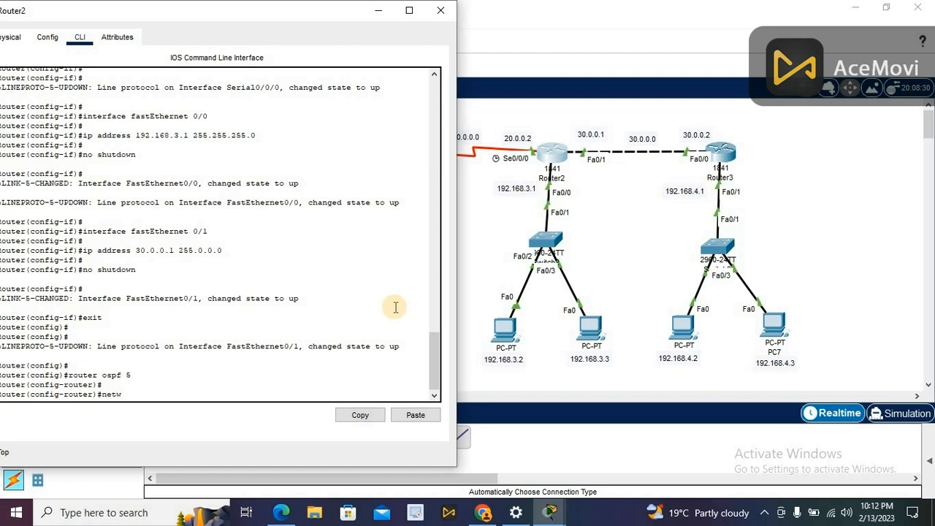
pyautogui.write('ork')
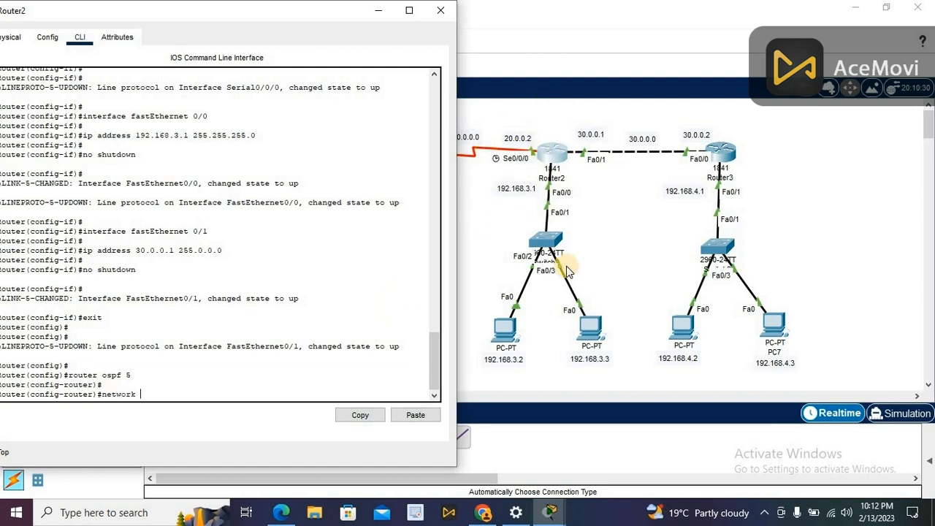
pyautogui.write(' 20.0.0.0')
pyautogui.write(' 255.')
pyautogui.press('BackSpace')
pyautogui.press('BackSpace')
pyautogui.press('BackSpace')
pyautogui.press('BackSpace')
pyautogui.write('0.0.0')
pyautogui.write('25')
pyautogui.press('BackSpace')
pyautogui.press('BackSpace')
pyautogui.write('.255 area 0')
pyautogui.press('Return')
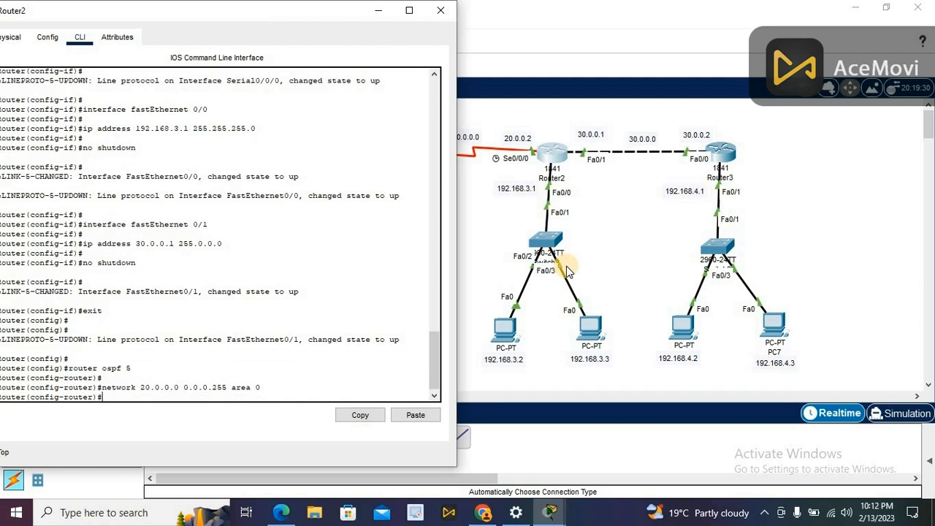
pyautogui.press('Return')
# Add network 192.168.3.0 with wildcard mask 0.0.0.255 in area 0 to Router2's OSPF process
pyautogui.write('newor')
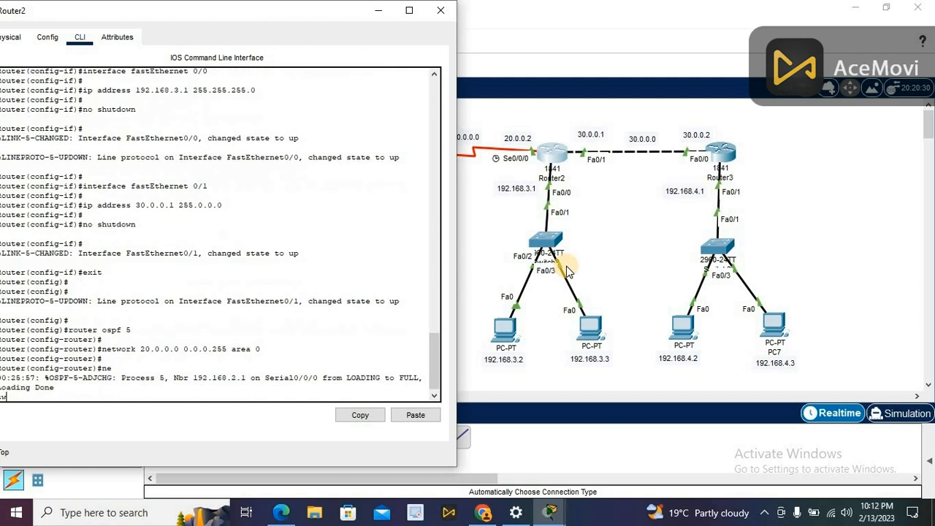
pyautogui.press('BackSpace')
pyautogui.press('BackSpace')
pyautogui.press('BackSpace')
pyautogui.press('BackSpace')
pyautogui.press('BackSpace')
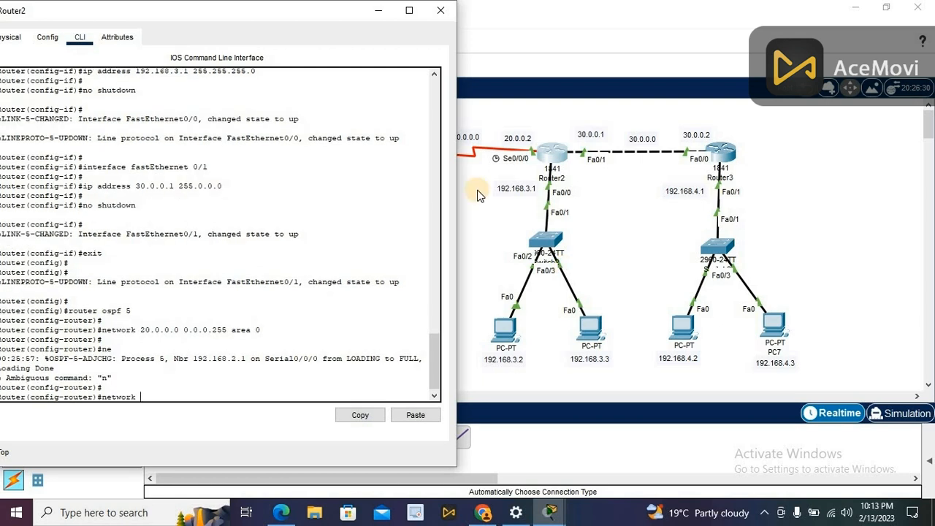
pyautogui.write('192.168.3.0 0.0.0.255 area 0')
pyautogui.press('Return')
pyautogui.press('Return')
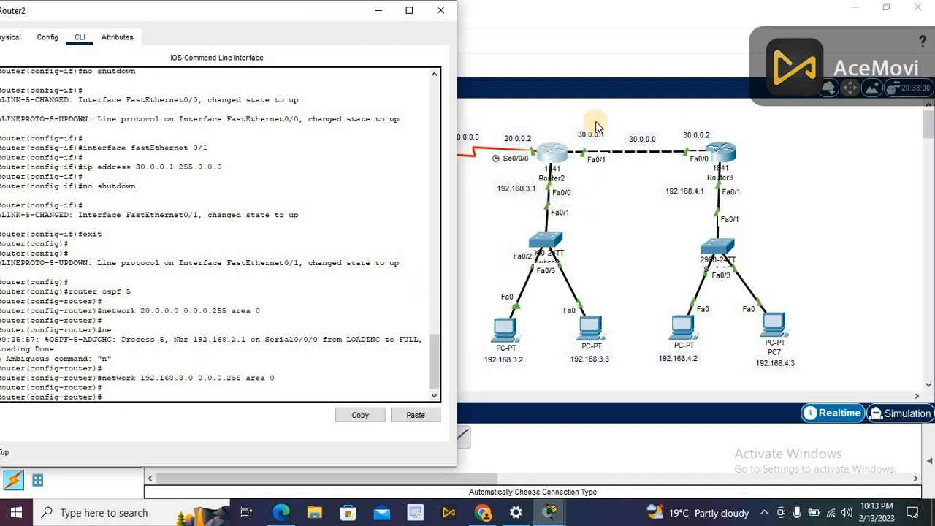
# Add network 30.0.0.0 with wildcard mask 0.255.255.255 in area 0 to Router2's OSPF process
pyautogui.write('network')
pyautogui.write(' 30.0.')
pyautogui.write('0.0')
pyautogui.write('255.255.')
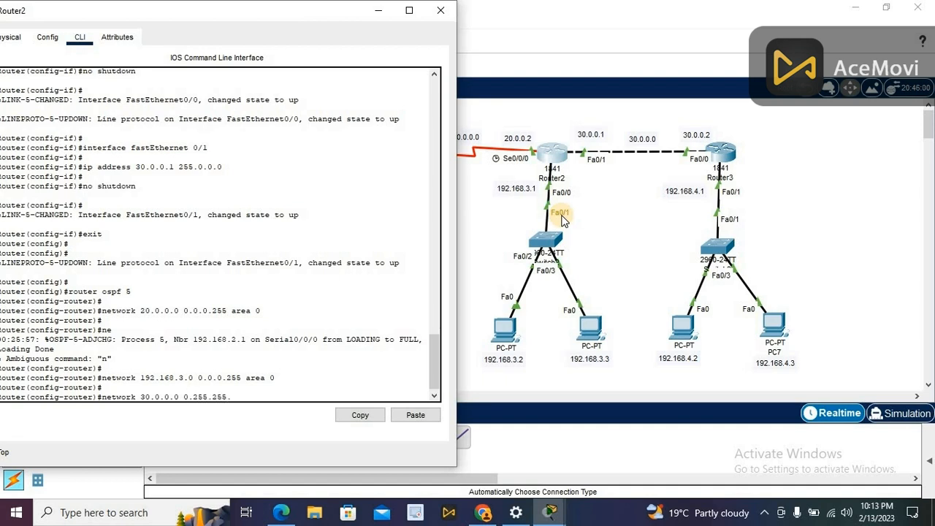
pyautogui.write('255 area 0')
pyautogui.press('Return')
pyautogui.press('Return')
# Leave Router2's OSPF configuration mode with exit and close the Router2 window
pyautogui.write('exit')
pyautogui.press('Return')
pyautogui.press('Return')
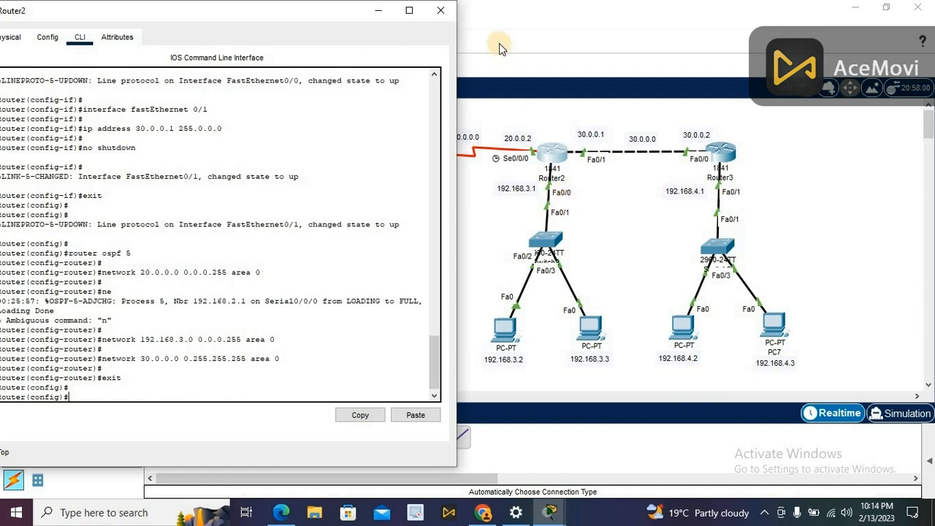
pyautogui.click(444, 16)
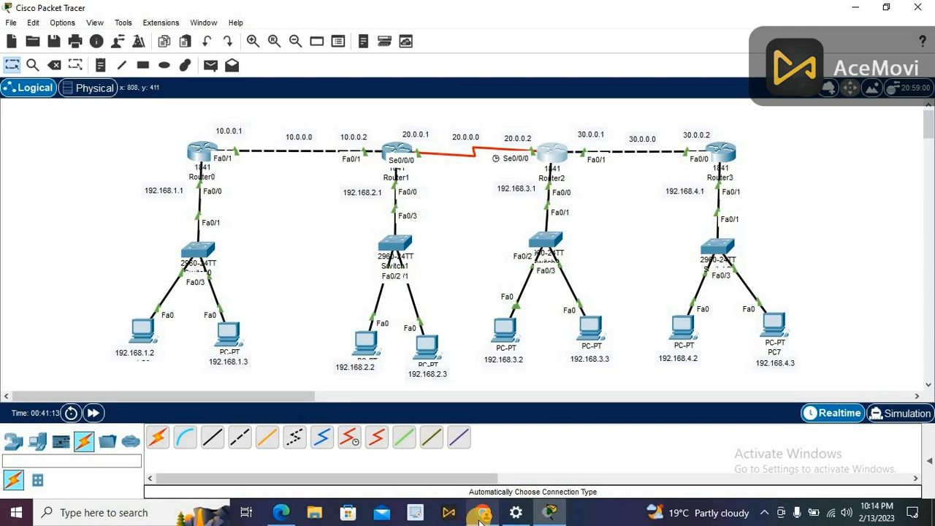
# Open Router3's command line and return from interface configuration to global configuration mode with exit
pyautogui.click(723, 155)
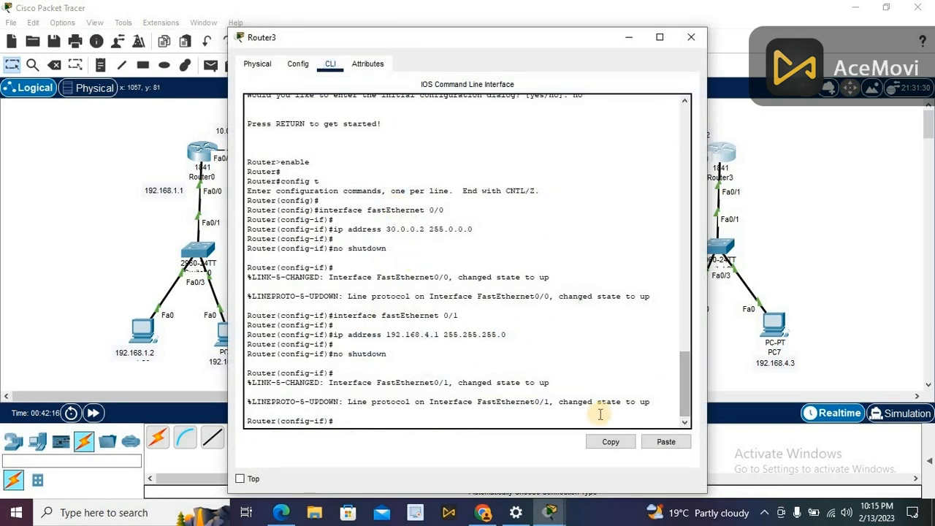
pyautogui.press('Return')
pyautogui.write('ex')
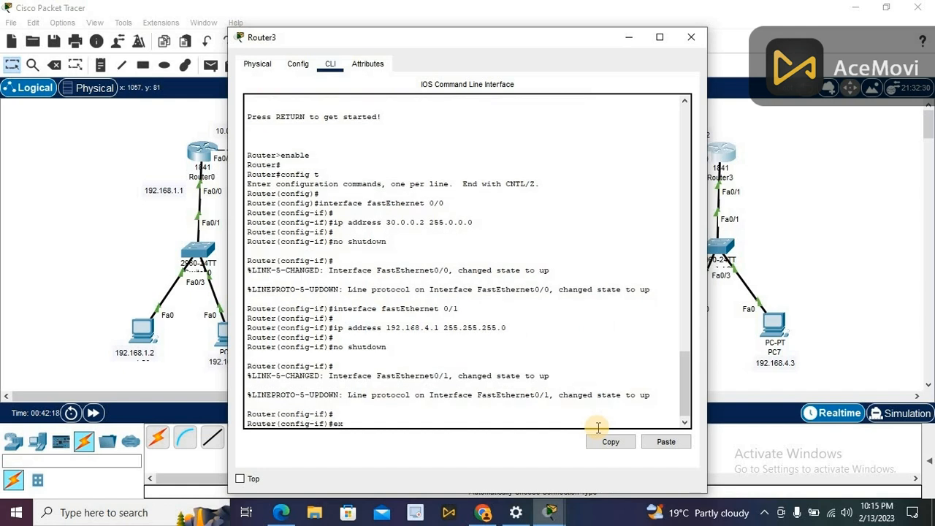
pyautogui.write('it')
pyautogui.press('Return')
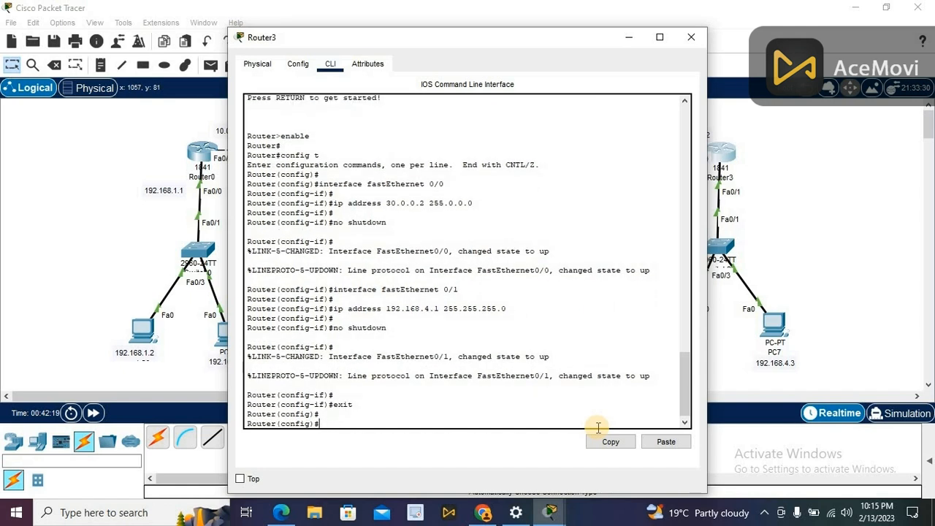
# Start OSPF routing with process ID 5 on Router3 using router ospf 5
pyautogui.write('router')
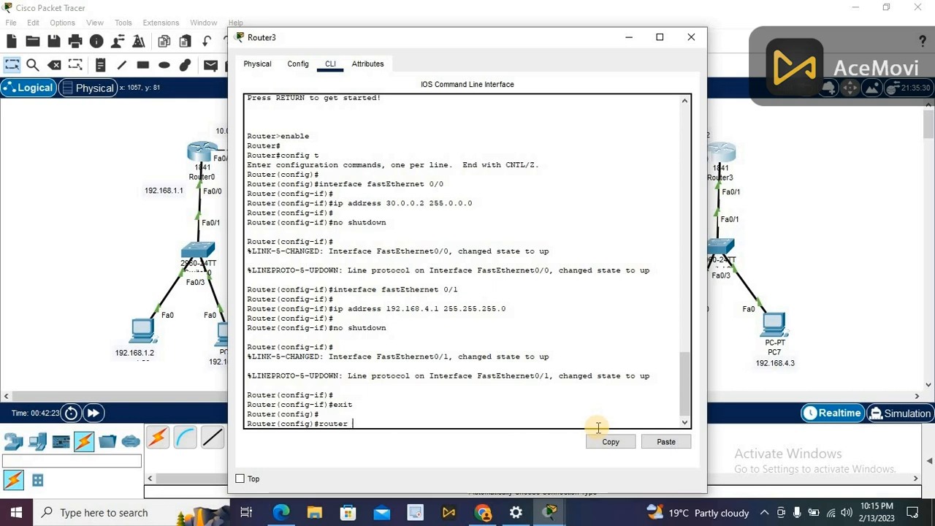
pyautogui.write(' ospf 5')
pyautogui.press('Return')
pyautogui.press('Return')
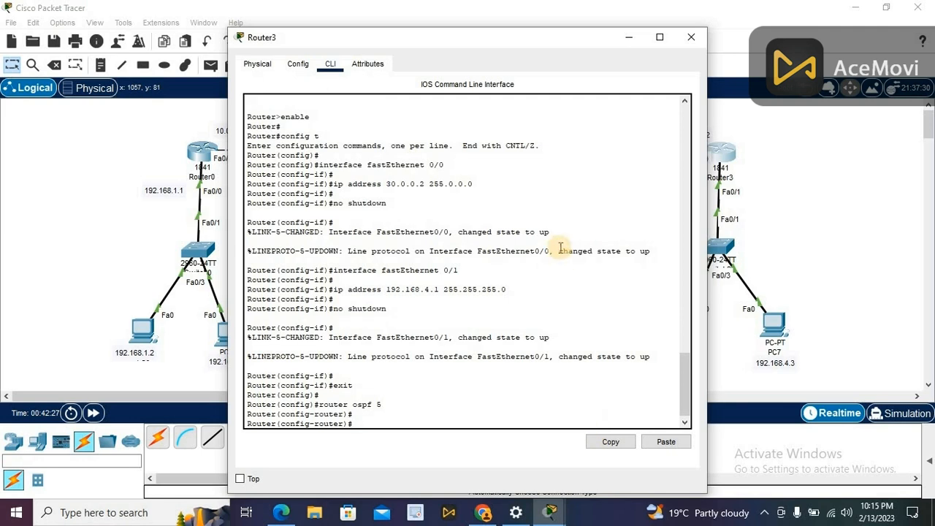
# Uncover Router3's links and add network 30.0.0.0 with wildcard mask 0.255.255.255 in area 0 to its OSPF process
pyautogui.moveTo(548, 36); pyautogui.dragTo(447, 34)
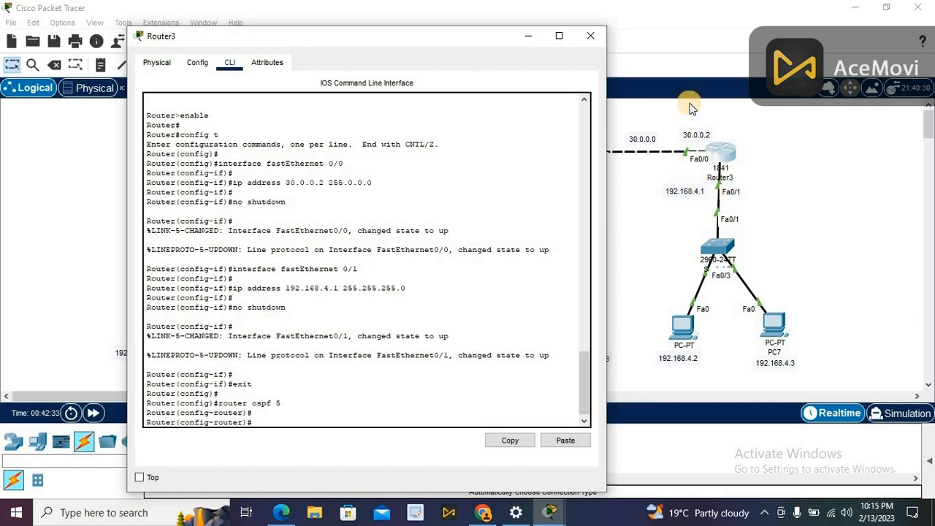
pyautogui.write('network 30.0.0.0 0')
pyautogui.press('BackSpace')
pyautogui.write('.255.255.255')
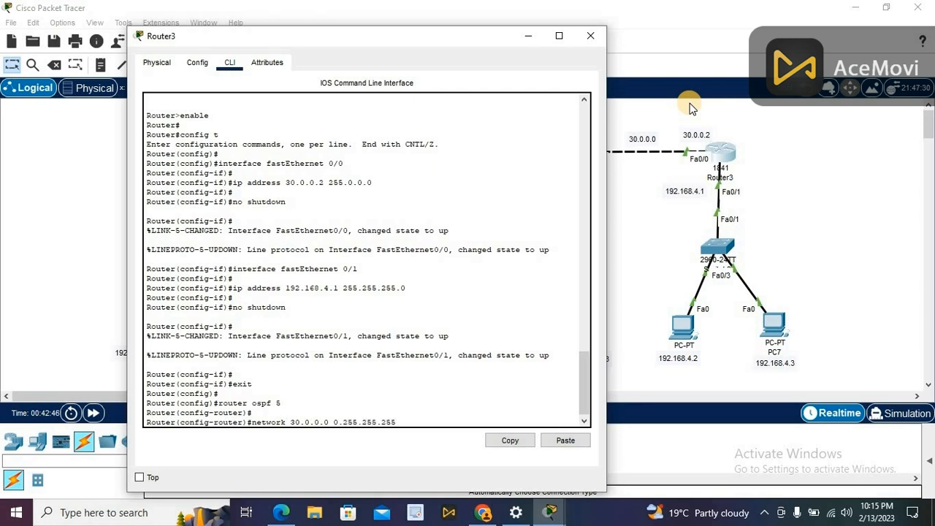
pyautogui.write(' area 0')
pyautogui.press('Return')
pyautogui.press('Return')
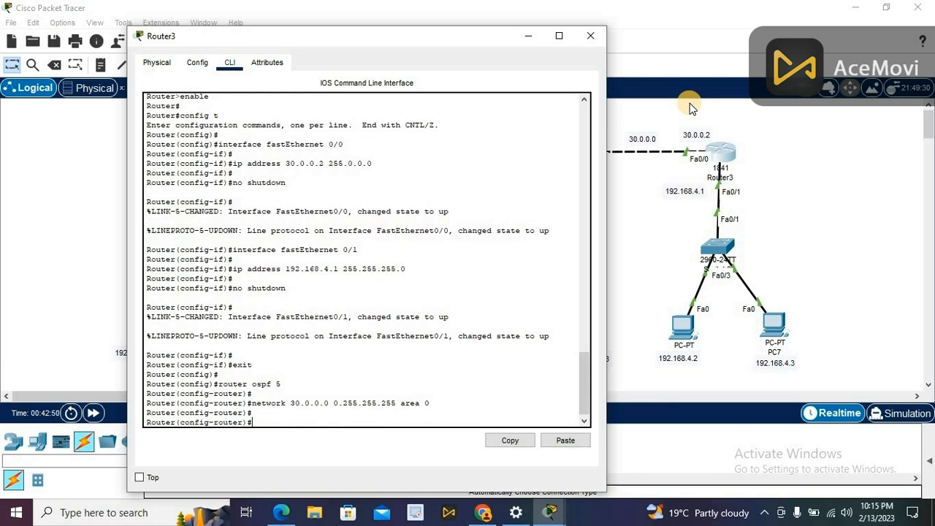
pyautogui.write('network')
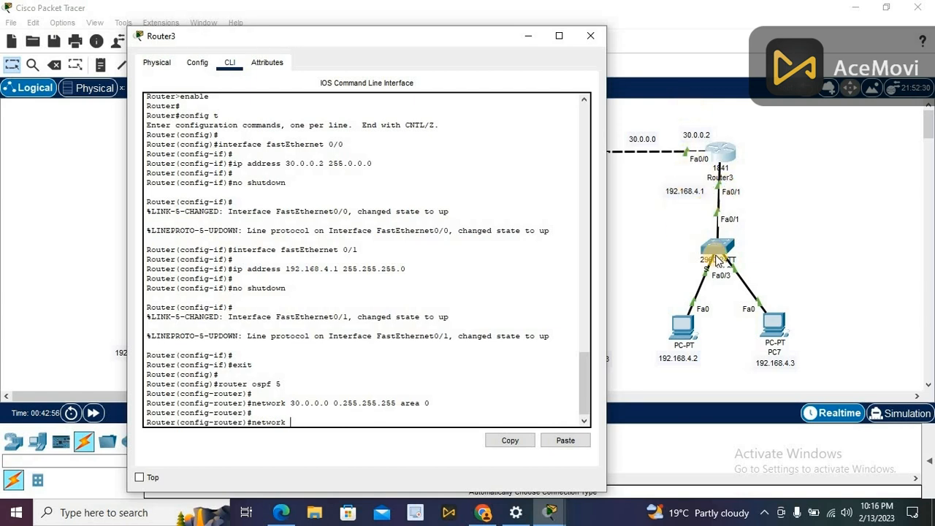
pyautogui.write(' 192')
pyautogui.write('.1')
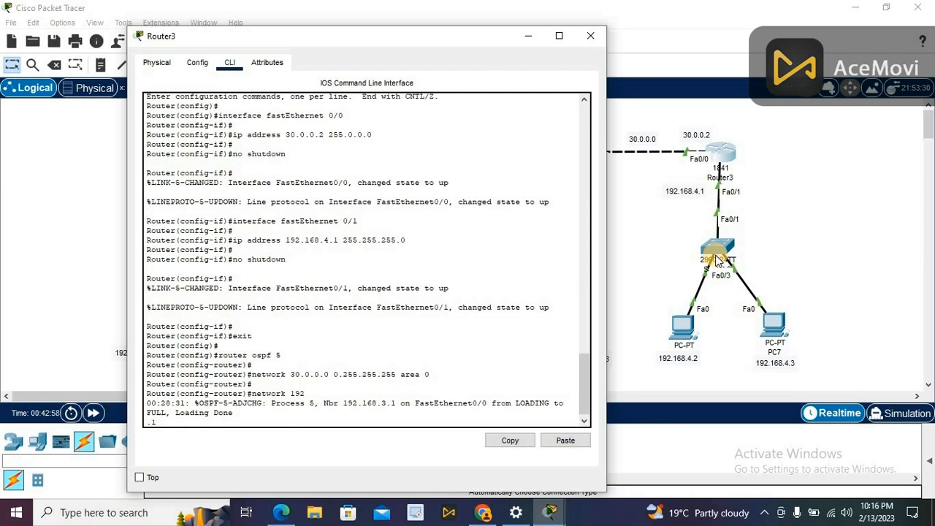
pyautogui.press('BackSpace')
pyautogui.press('BackSpace')
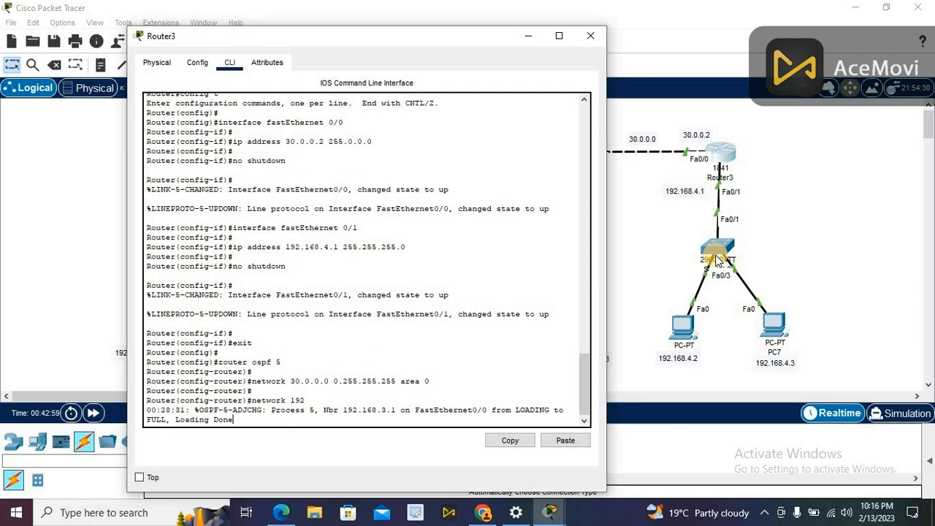
pyautogui.press('Return')
pyautogui.press('Return')
pyautogui.press('Return')
# Add network 192.168.4.1 with wildcard mask 0.0.0.255 in area 0 to Router3's OSPF process
pyautogui.write('nfig-router)#n')
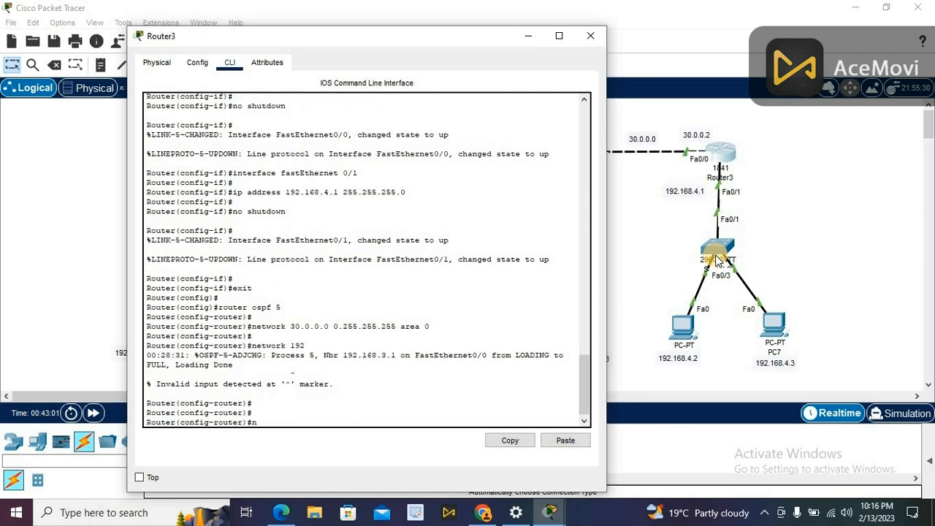
pyautogui.write('etwork 192.168.4.1')
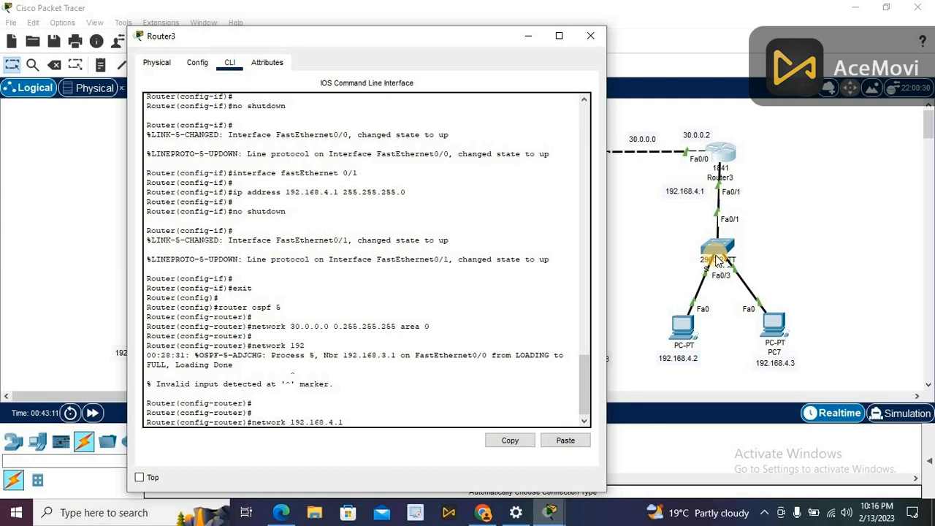
pyautogui.write(' 0.0.0.')
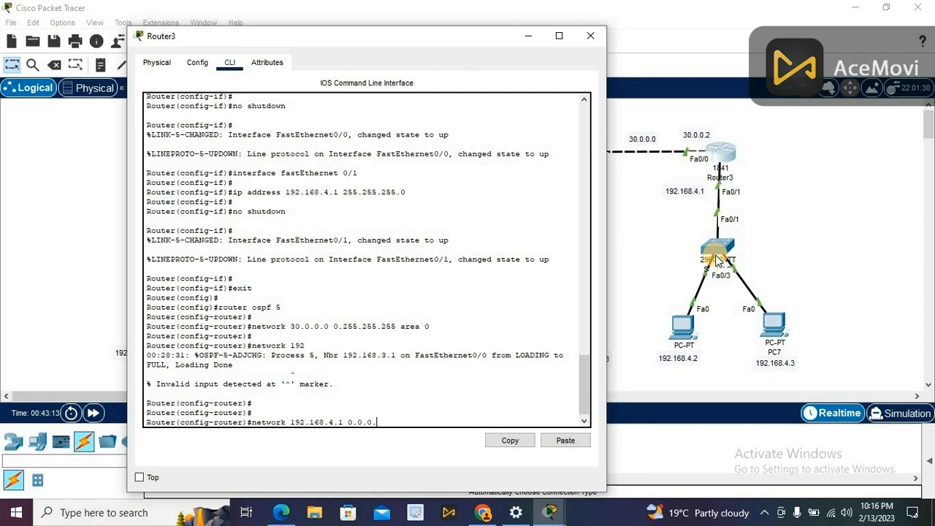
pyautogui.write('255 area')
pyautogui.press('Return')
pyautogui.press('Return')
# Leave Router3's OSPF configuration mode with exit and close the Router3 window
pyautogui.write('exit')
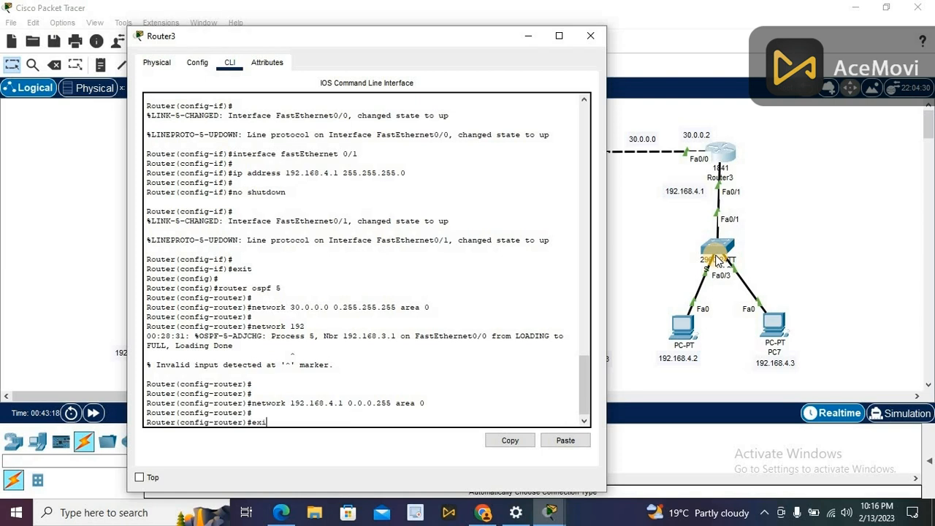
pyautogui.press('Return')
pyautogui.press('Return')
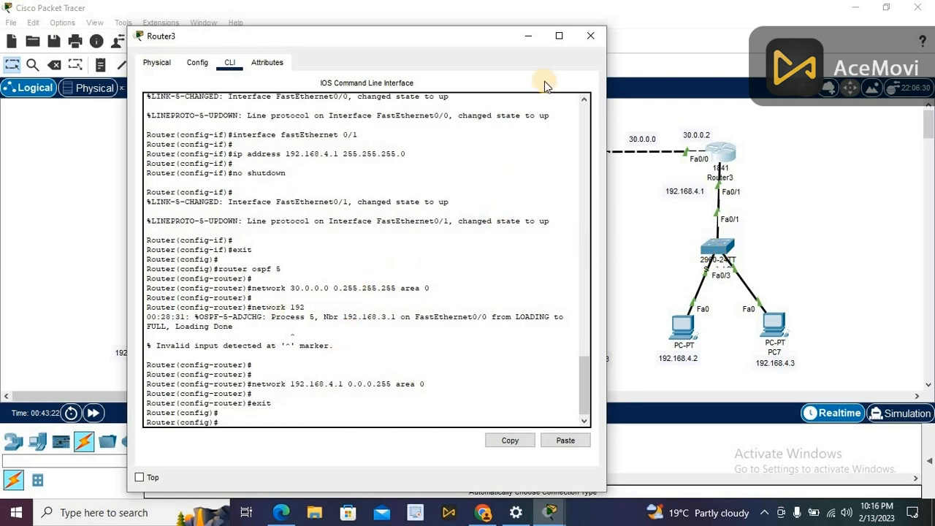
pyautogui.click(589, 36)
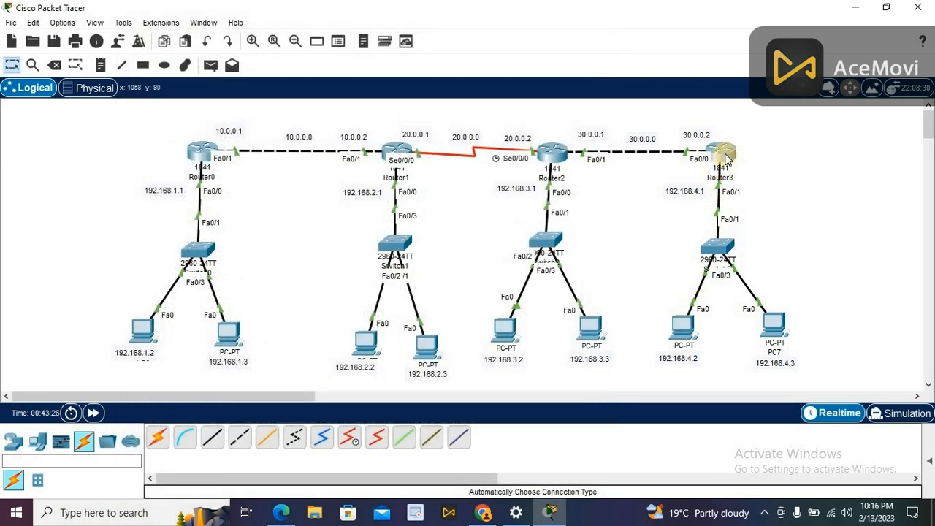
# Open the command prompt of PC0, the PC labelled 192.168.1.2, and ping 192.168.4.3 to test the route
pyautogui.moveTo(725, 157)
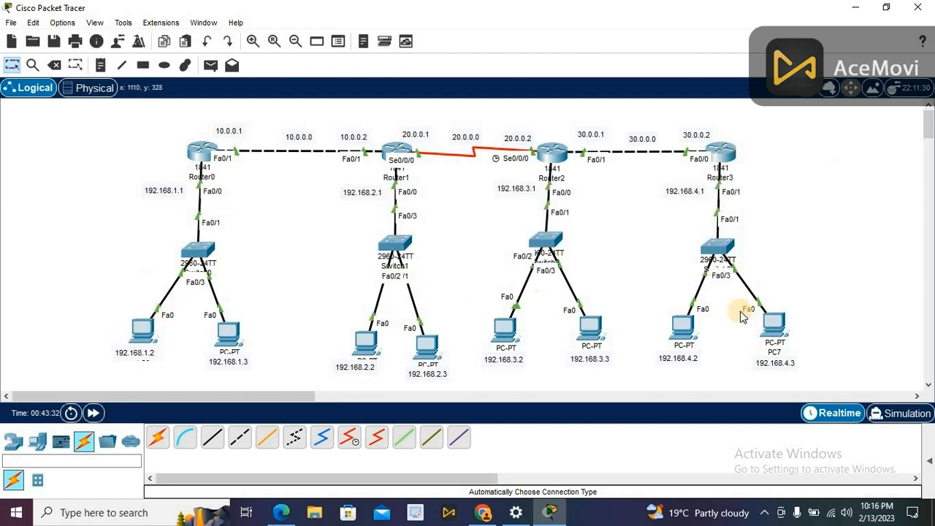
pyautogui.click(138, 327)
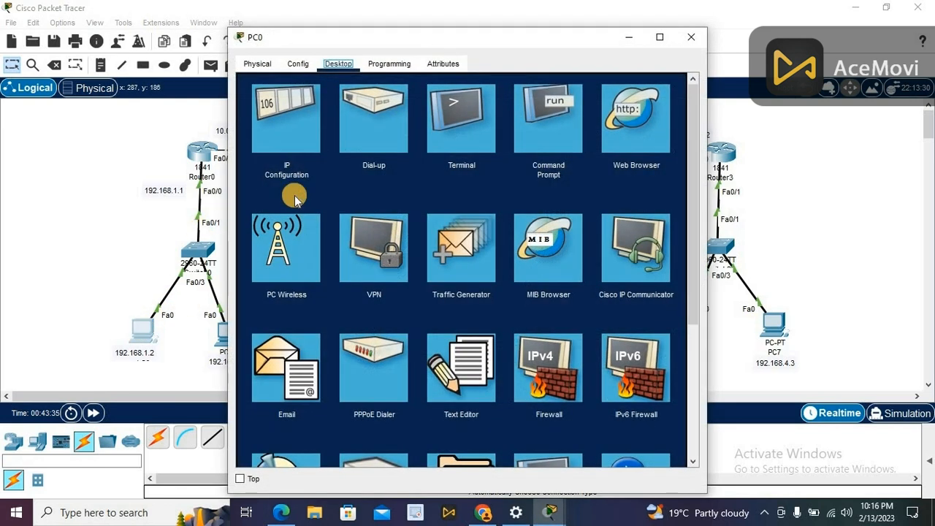
pyautogui.click(535, 138)
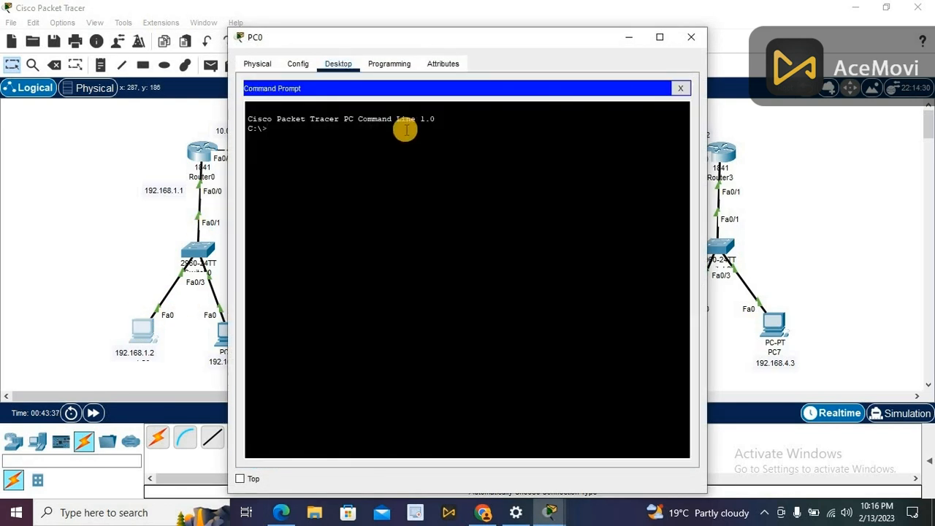
pyautogui.write('ping')
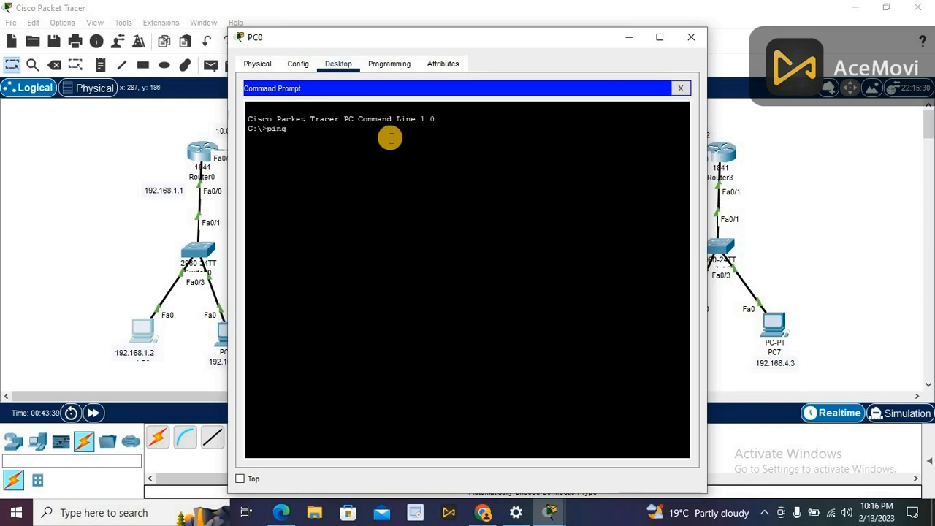
pyautogui.write(' 192.168.4.3')
pyautogui.press('Return')
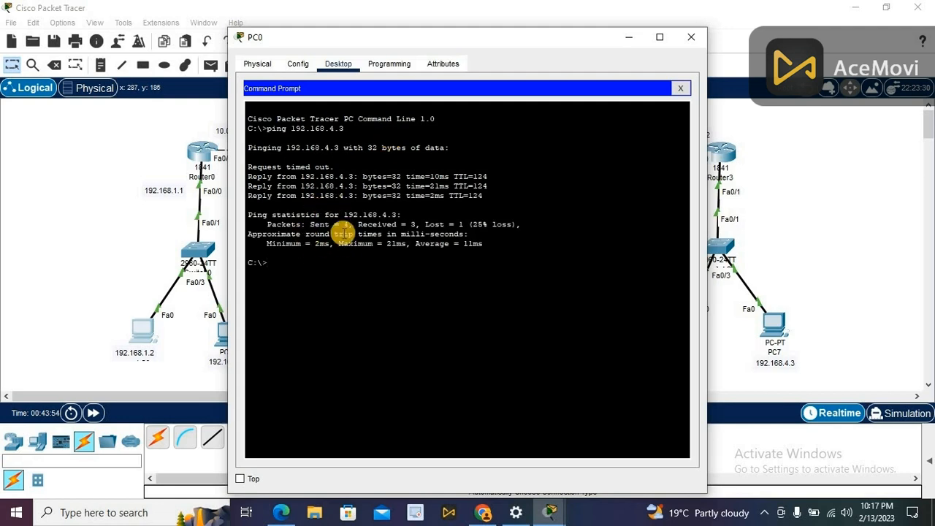
# Uncover the addresses of Router3's network and ping 192.168.4.2 from PC0
pyautogui.moveTo(577, 39); pyautogui.dragTo(414, 33)
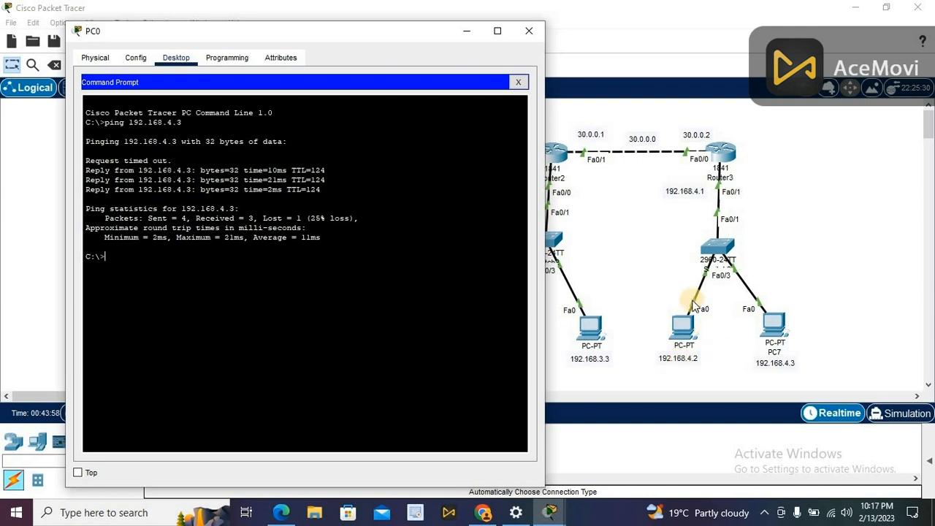
pyautogui.write('ping')
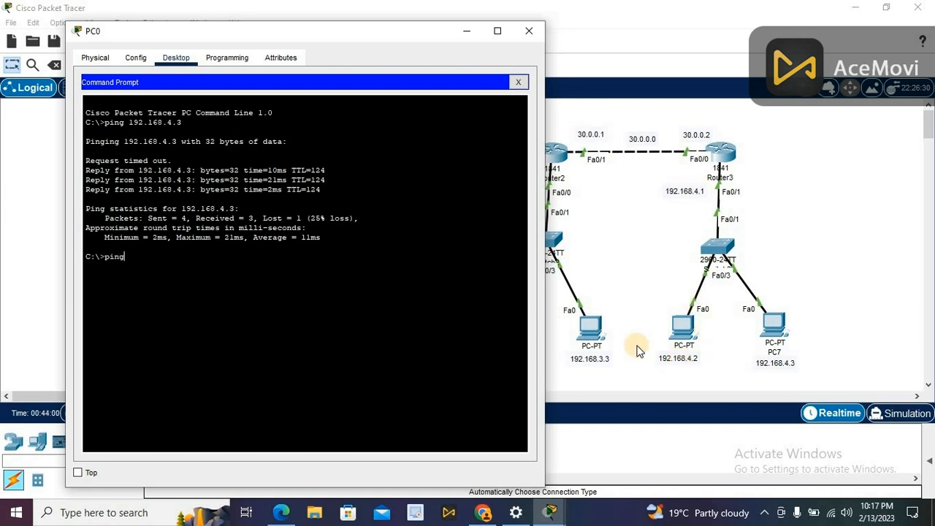
pyautogui.write(' 192.168.4.2')
pyautogui.press('Return')
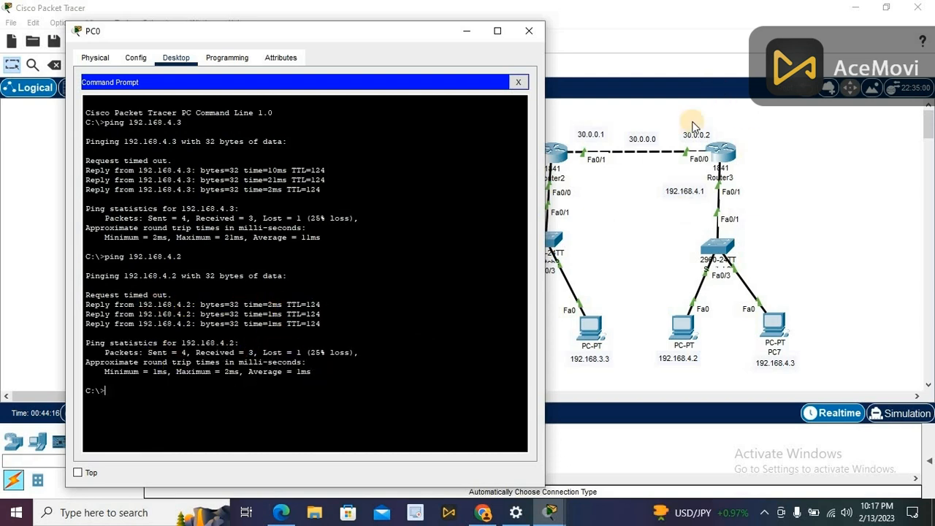
# Ping Router3's 30.0.0.2 interface from PC0 and close the PC0 window
pyautogui.write('i')
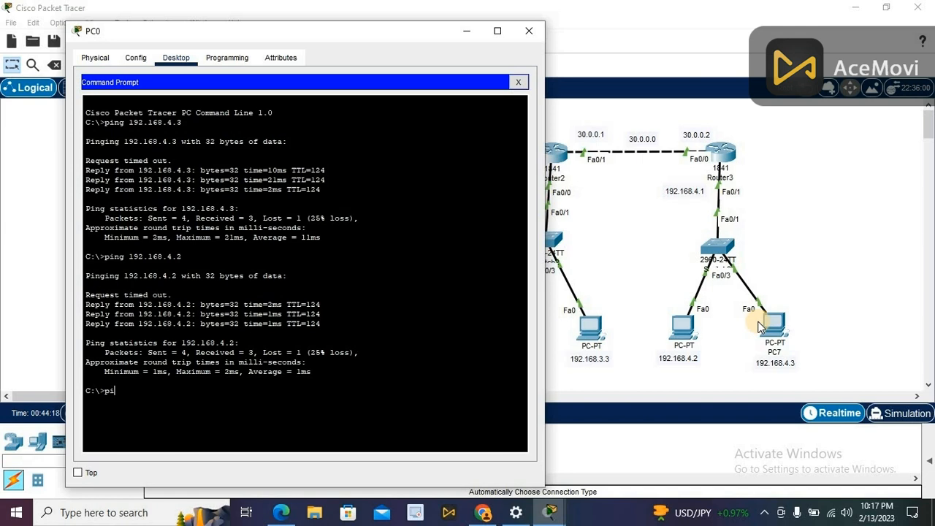
pyautogui.write('ng 30.0.0.2')
pyautogui.press('Return')
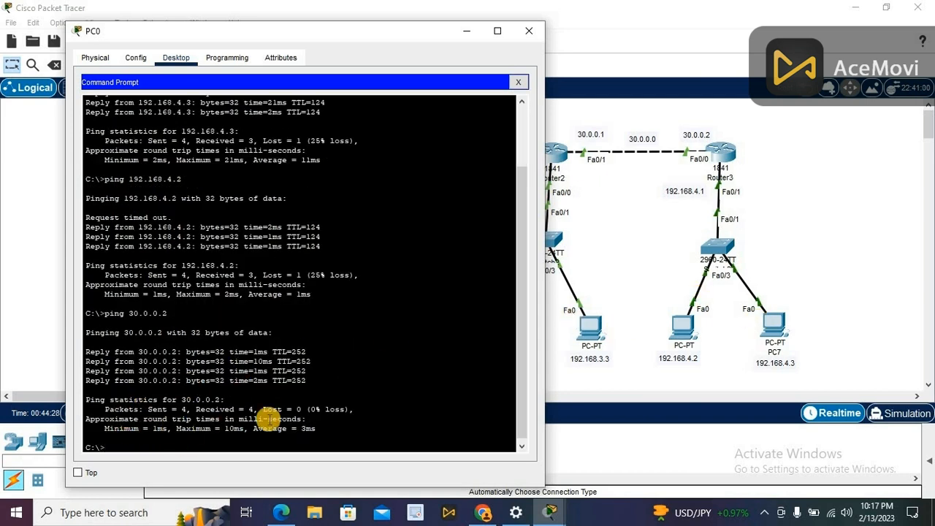
pyautogui.click(529, 30)
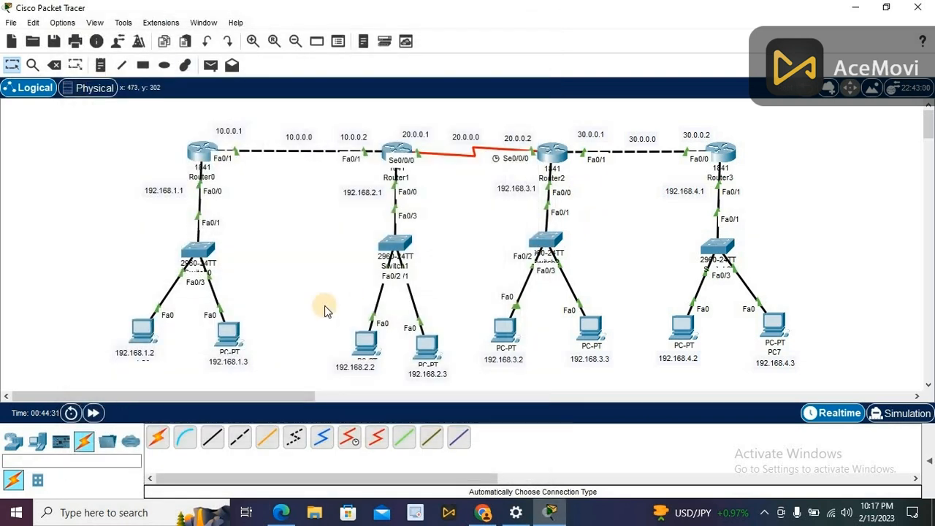
# Open PC7's command prompt, uncover Router0's network, and ping 192.168.1.3
pyautogui.click(777, 330)
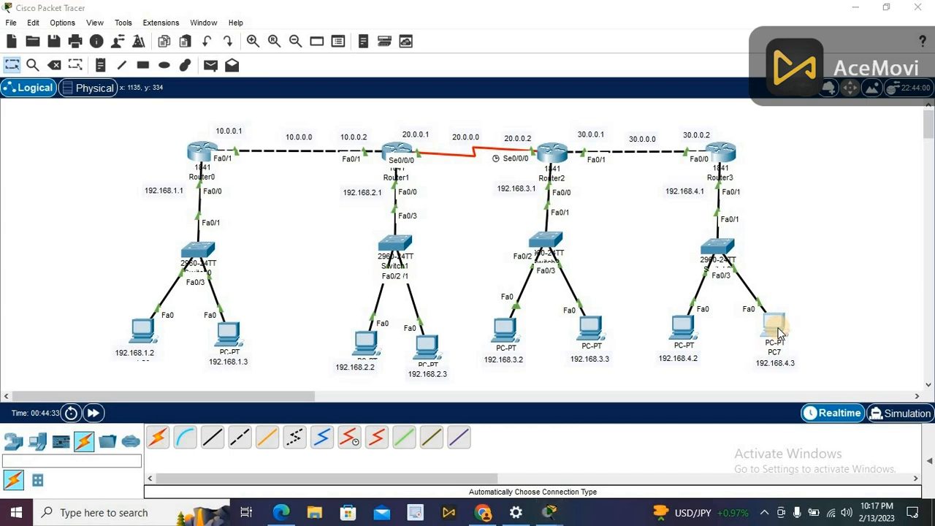
pyautogui.click(533, 125)
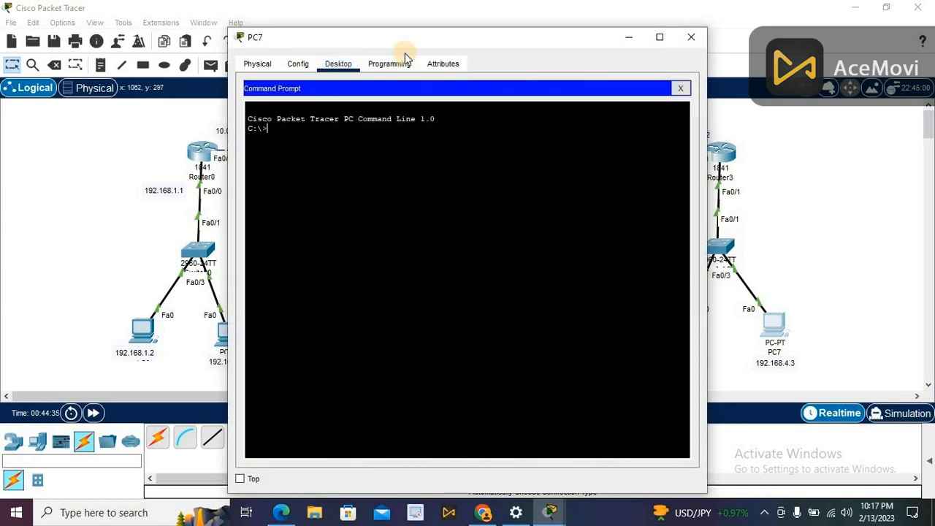
pyautogui.moveTo(417, 35); pyautogui.dragTo(577, 40)
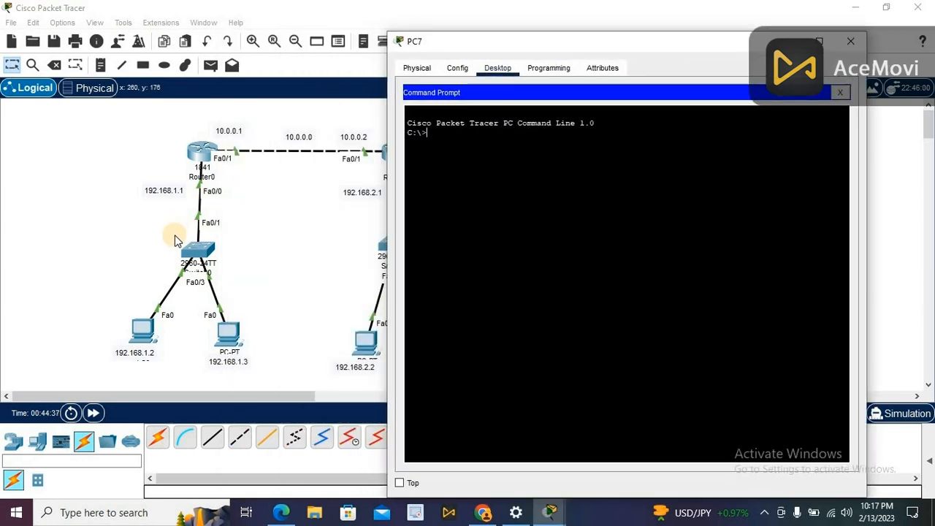
pyautogui.click(470, 238)
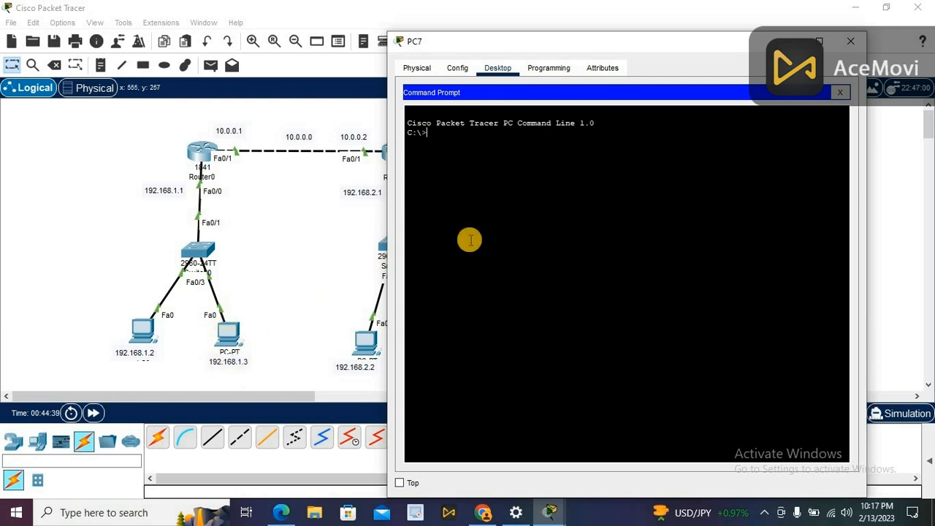
pyautogui.write('ping 192.168.1.3')
pyautogui.press('Return')
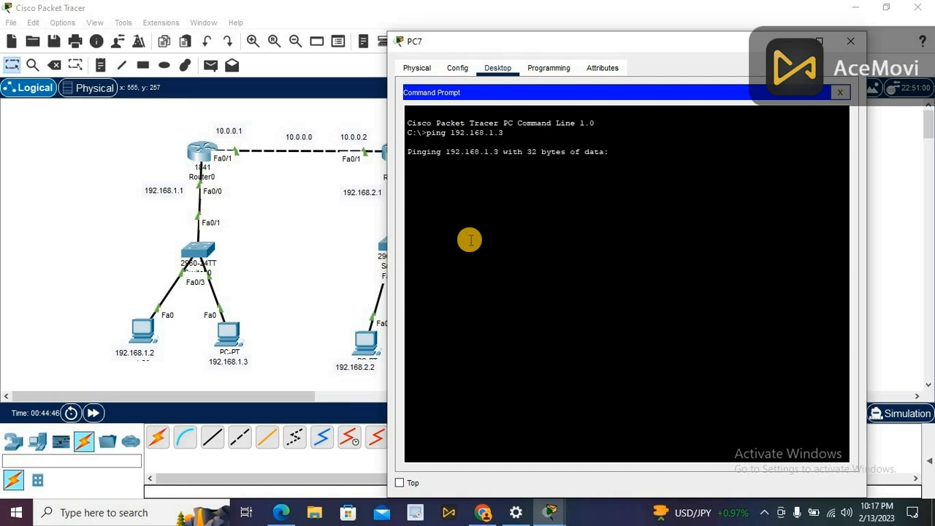
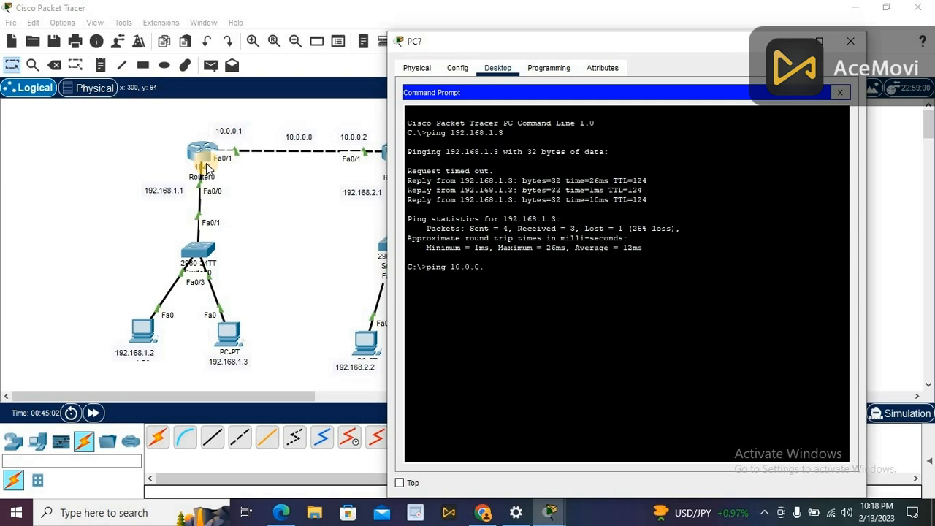
# Ping Router0's 10.0.0.1 interface from PC7, then close its command prompt and window
pyautogui.press('Return')
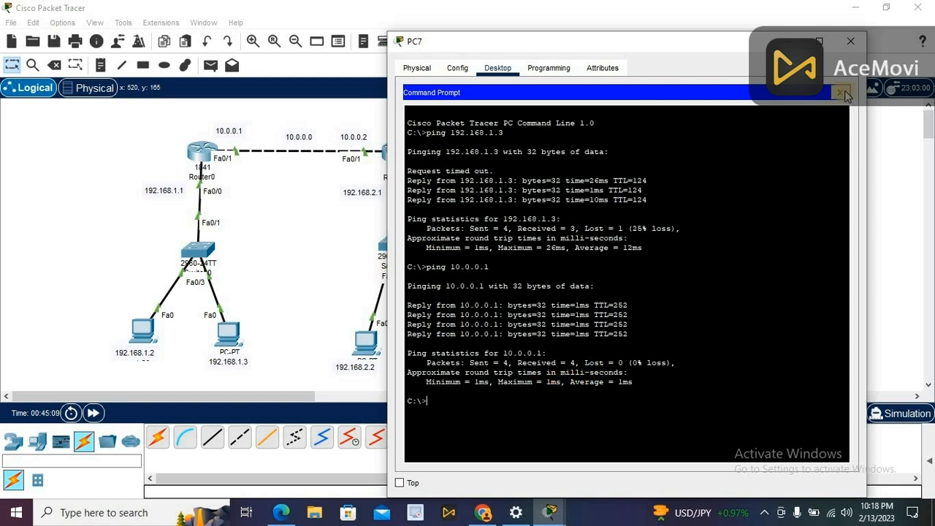
pyautogui.click(840, 93)
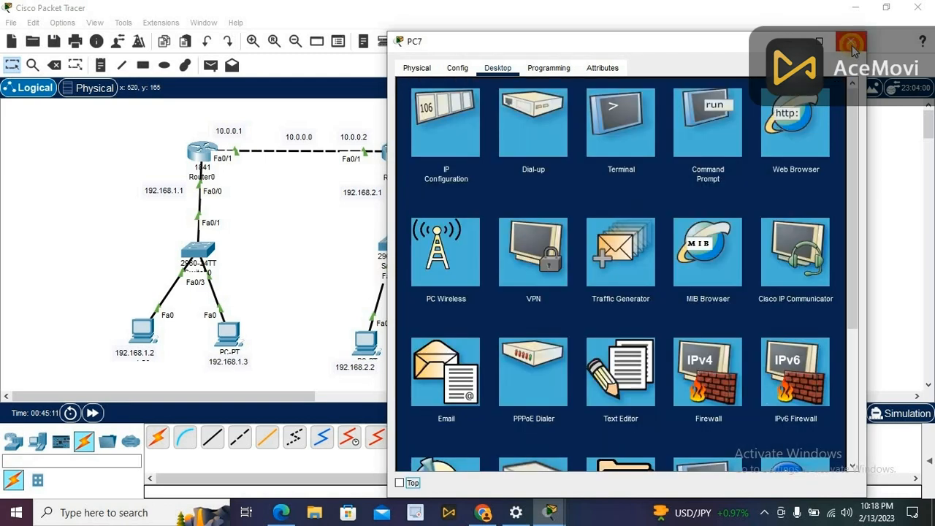
pyautogui.click(851, 43)
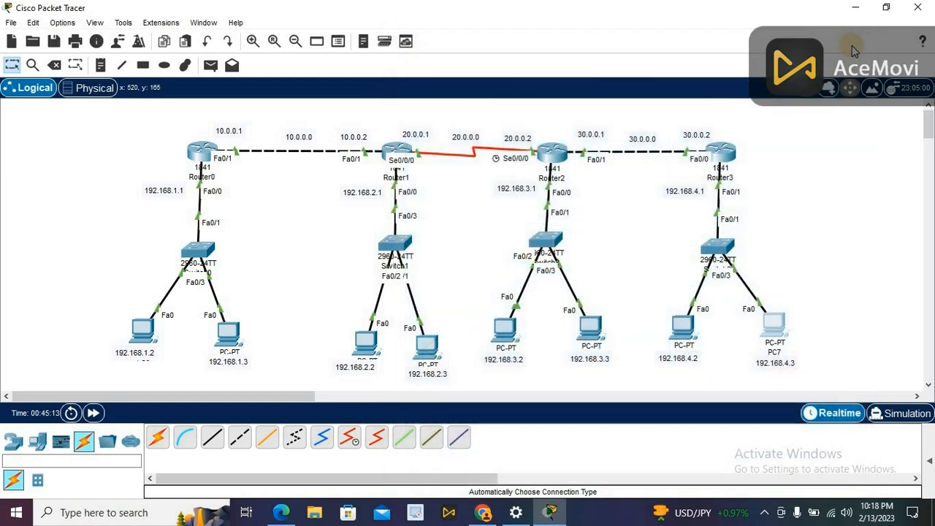
# Open the command prompt of PC5, the PC labelled 192.168.3.3, and ping 192.168.4.2
pyautogui.click(592, 327)
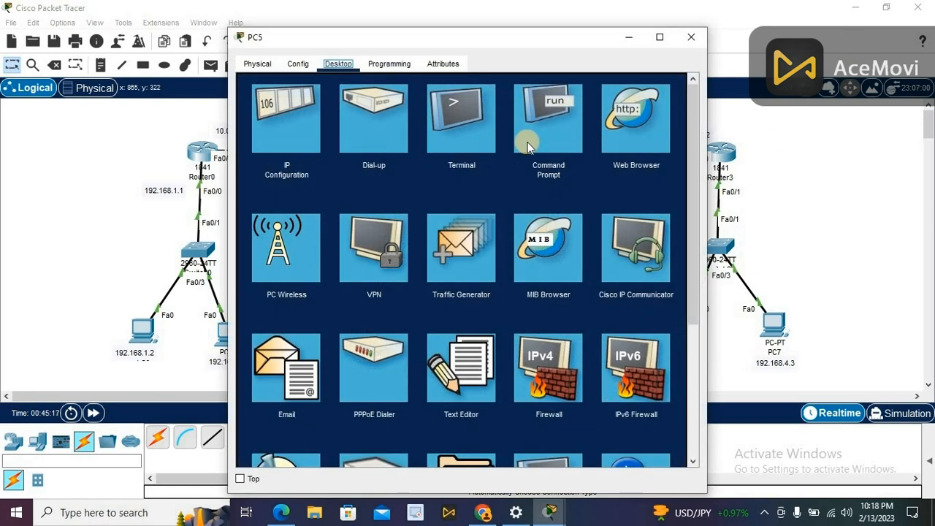
pyautogui.click(528, 144)
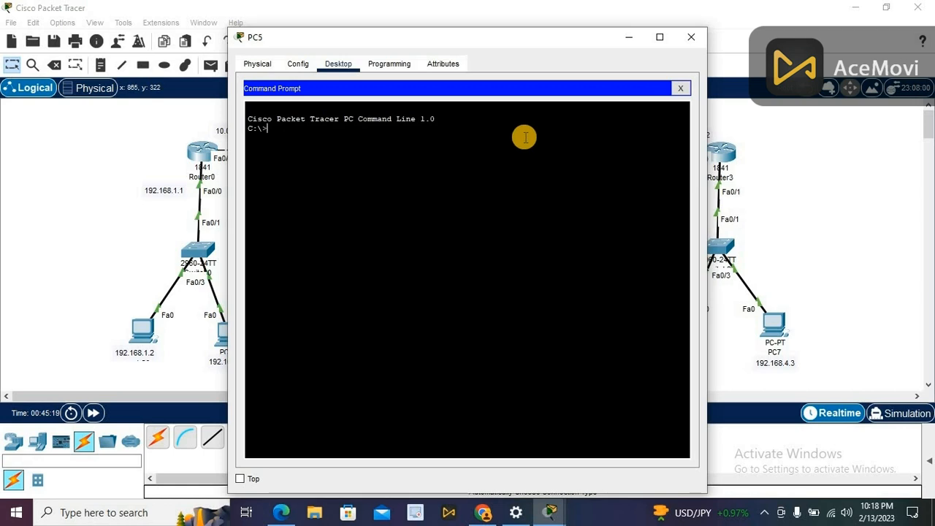
pyautogui.moveTo(511, 40); pyautogui.dragTo(413, 29)
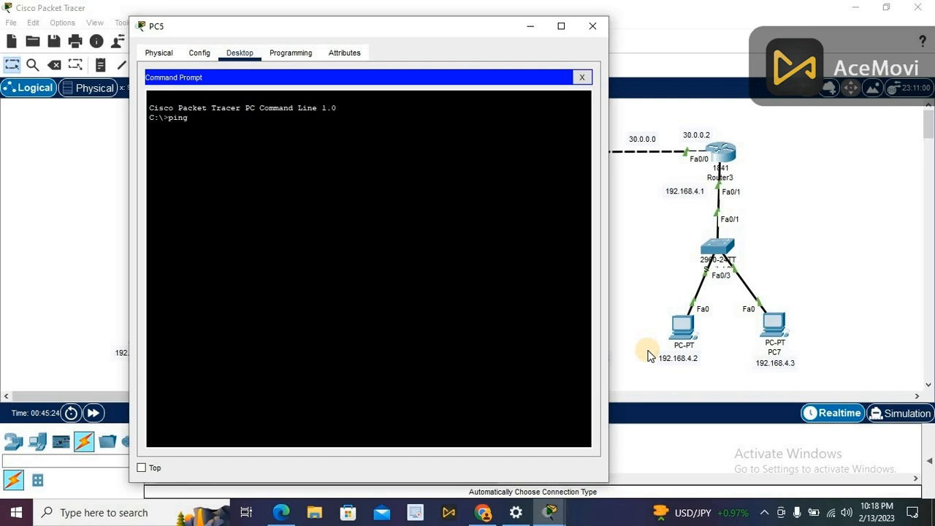
pyautogui.write('192.168.4.2')
pyautogui.press('Return')
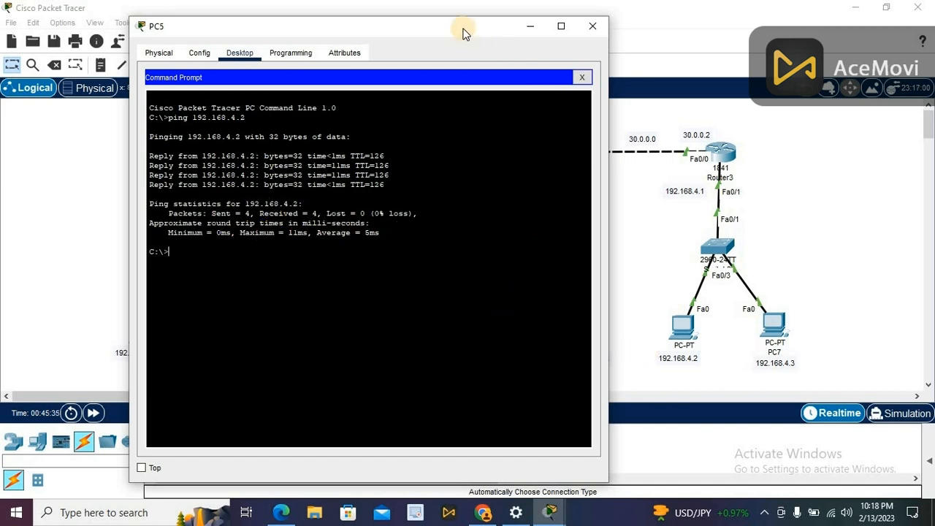
# Uncover Router0's network, ping 192.168.1.3 from PC5, and close the PC5 window
pyautogui.moveTo(463, 33); pyautogui.dragTo(640, 30)
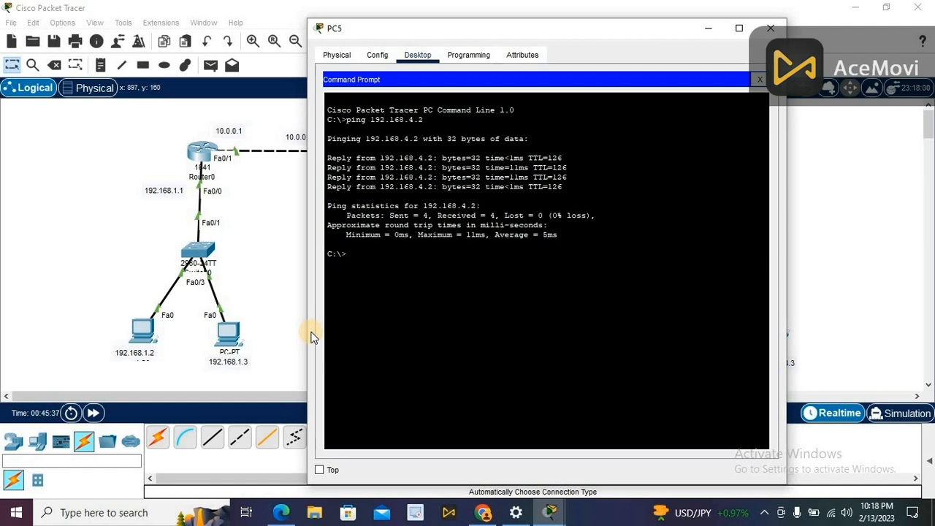
pyautogui.write('ping 192.168.1.3')
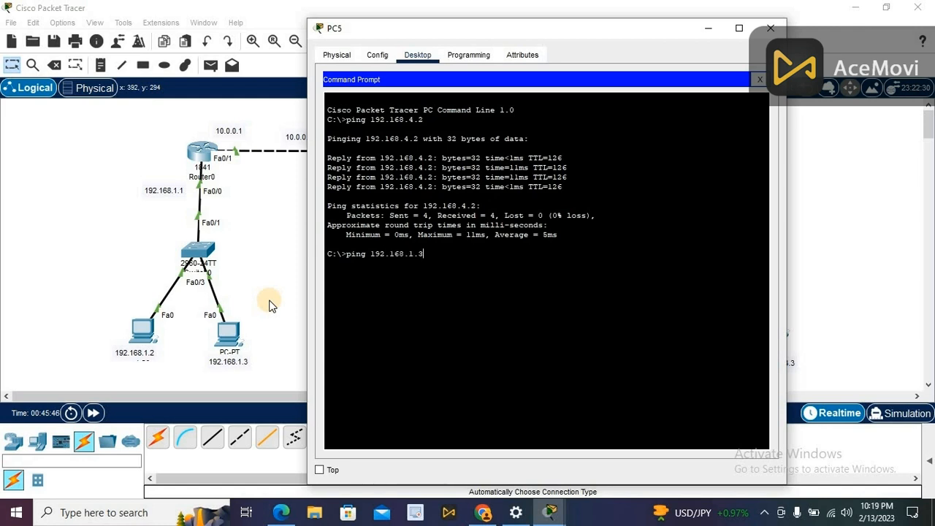
pyautogui.press('Return')
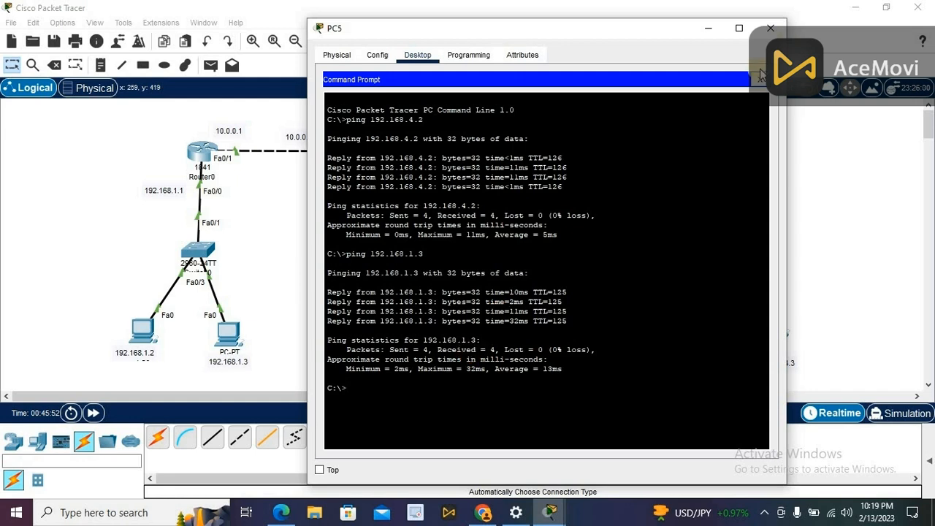
pyautogui.click(771, 28)
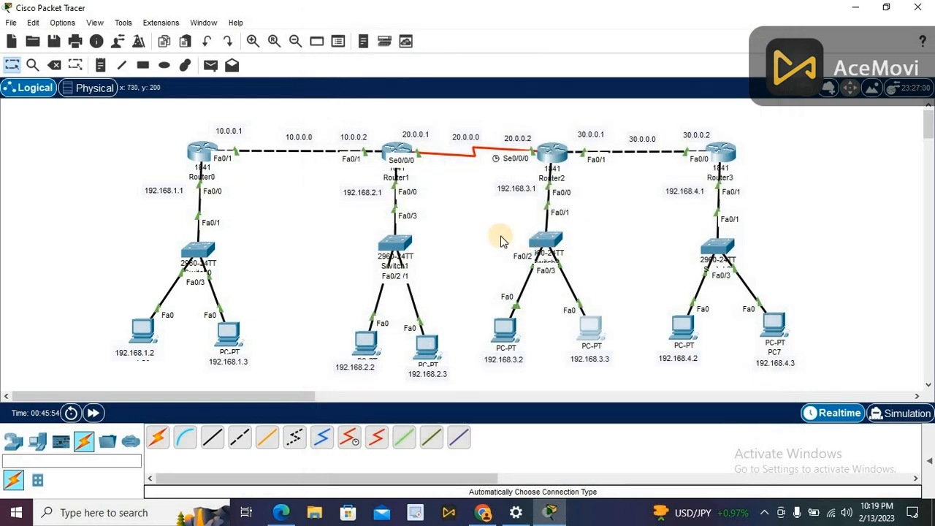
# Open the command prompt of PC2, the PC labelled 192.168.2.2, uncover Router0's network, and ping 192.168.1.2
pyautogui.click(363, 343)
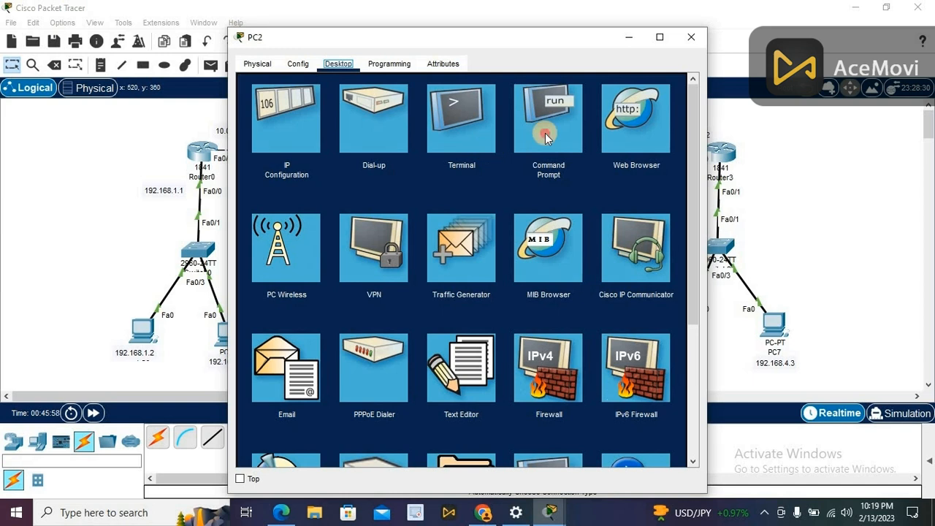
pyautogui.click(546, 137)
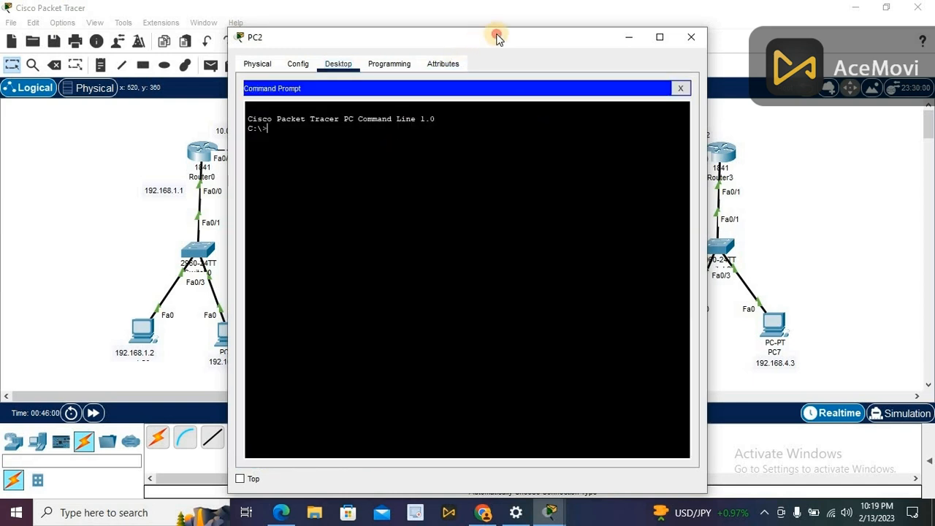
pyautogui.moveTo(497, 38); pyautogui.dragTo(278, 45)
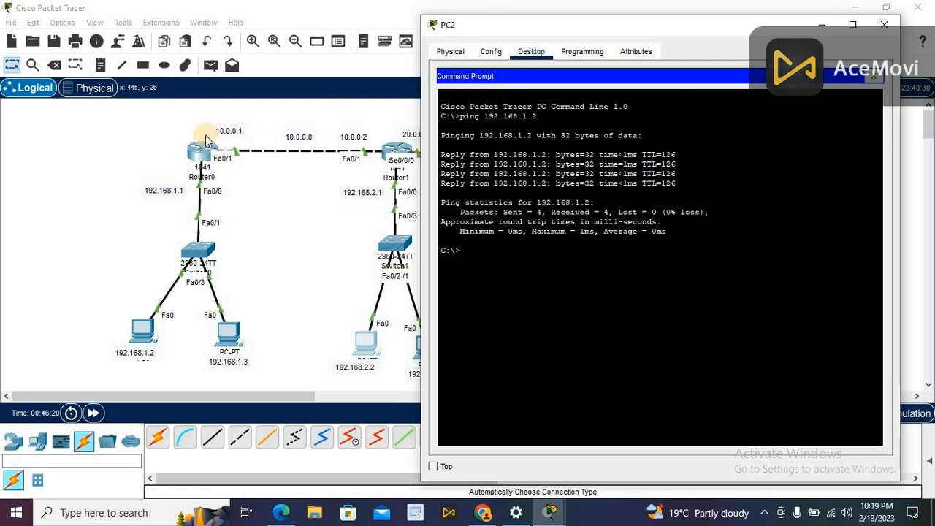
# Ping Router0's 10.0.0.1 interface from PC2
pyautogui.write('pi')
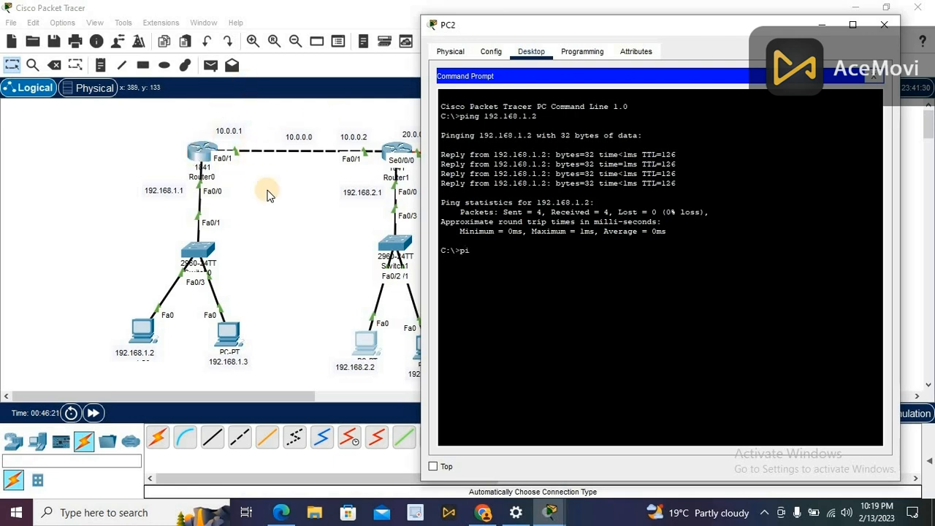
pyautogui.write('ng 10.0.0.1')
pyautogui.press('Return')
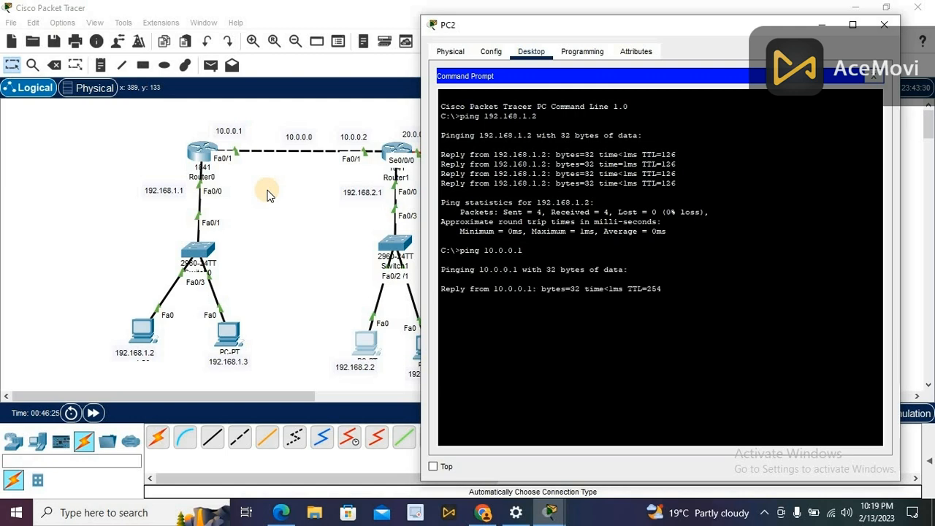